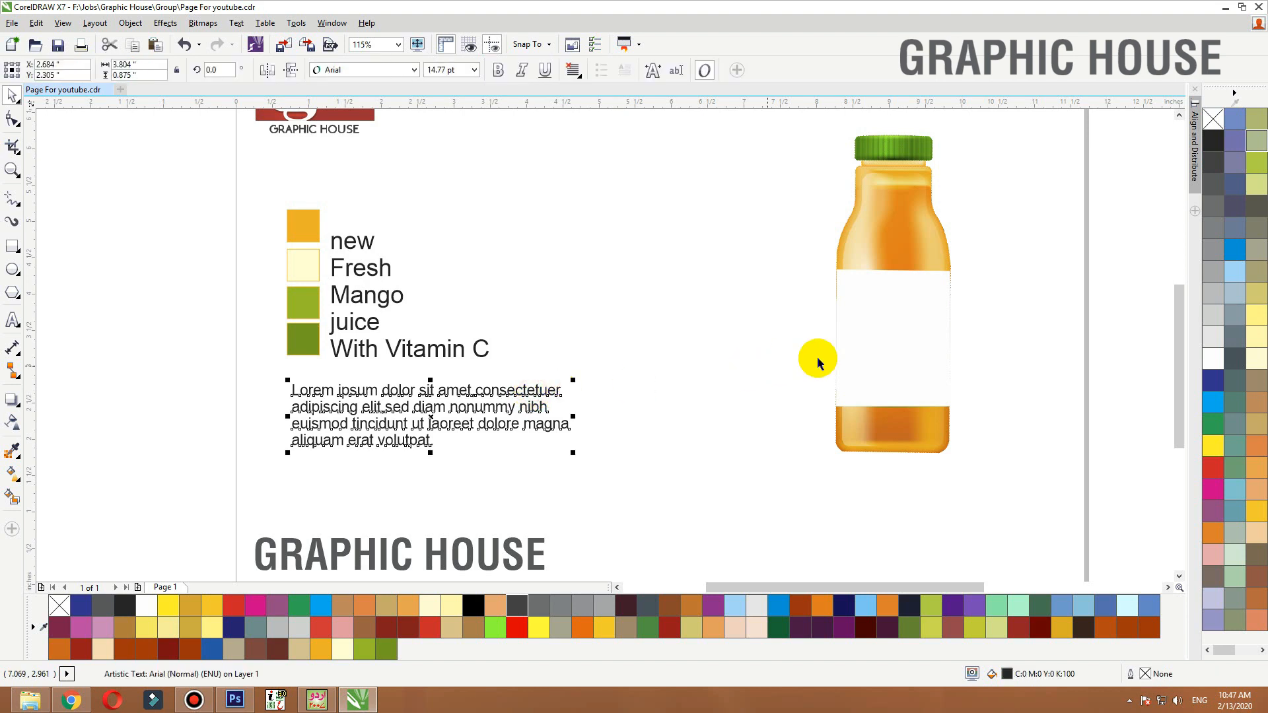
pyautogui.click(812, 365)
pyautogui.click(750, 383)
pyautogui.scroll(-2, 354, 379)
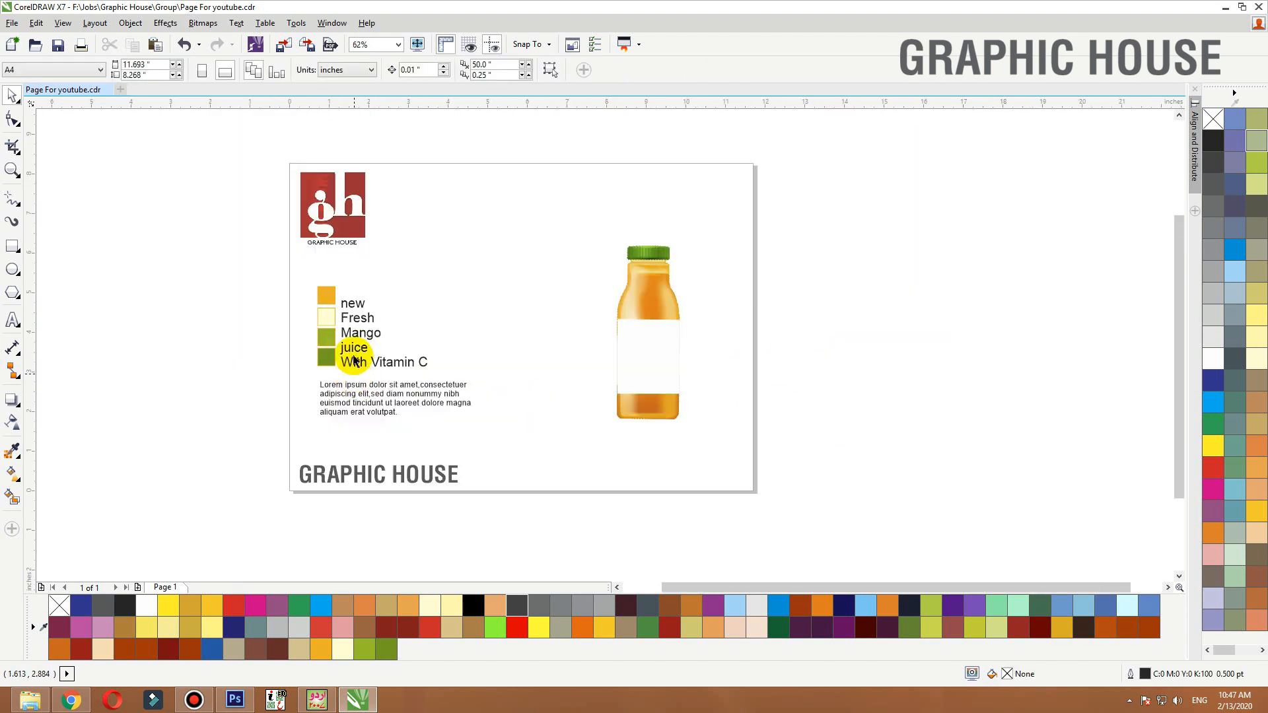
pyautogui.press('F2')
pyautogui.moveTo(255, 187); pyautogui.dragTo(642, 159)
pyautogui.moveTo(770, 334); pyautogui.dragTo(1001, 338)
pyautogui.moveTo(600, 238); pyautogui.dragTo(186, 494)
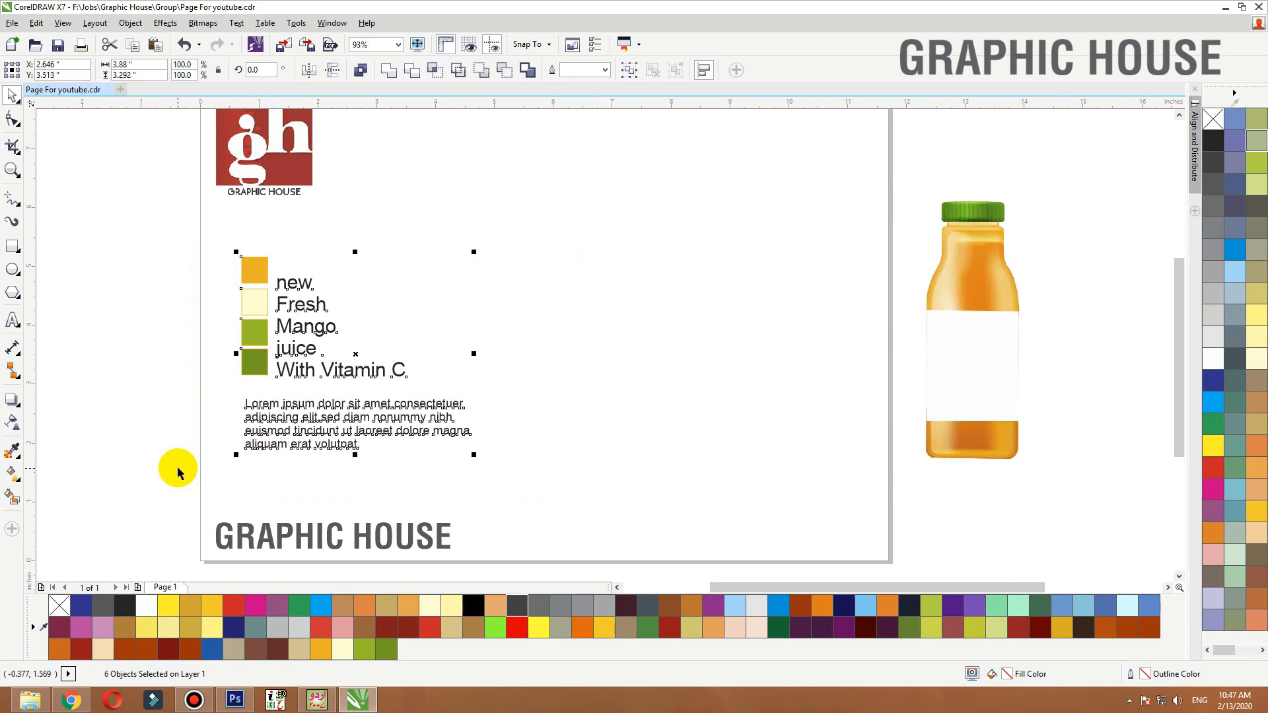
pyautogui.click(181, 469)
# Draw a large rectangle about 6.96 by 4.34 inches on the page
pyautogui.click(14, 246)
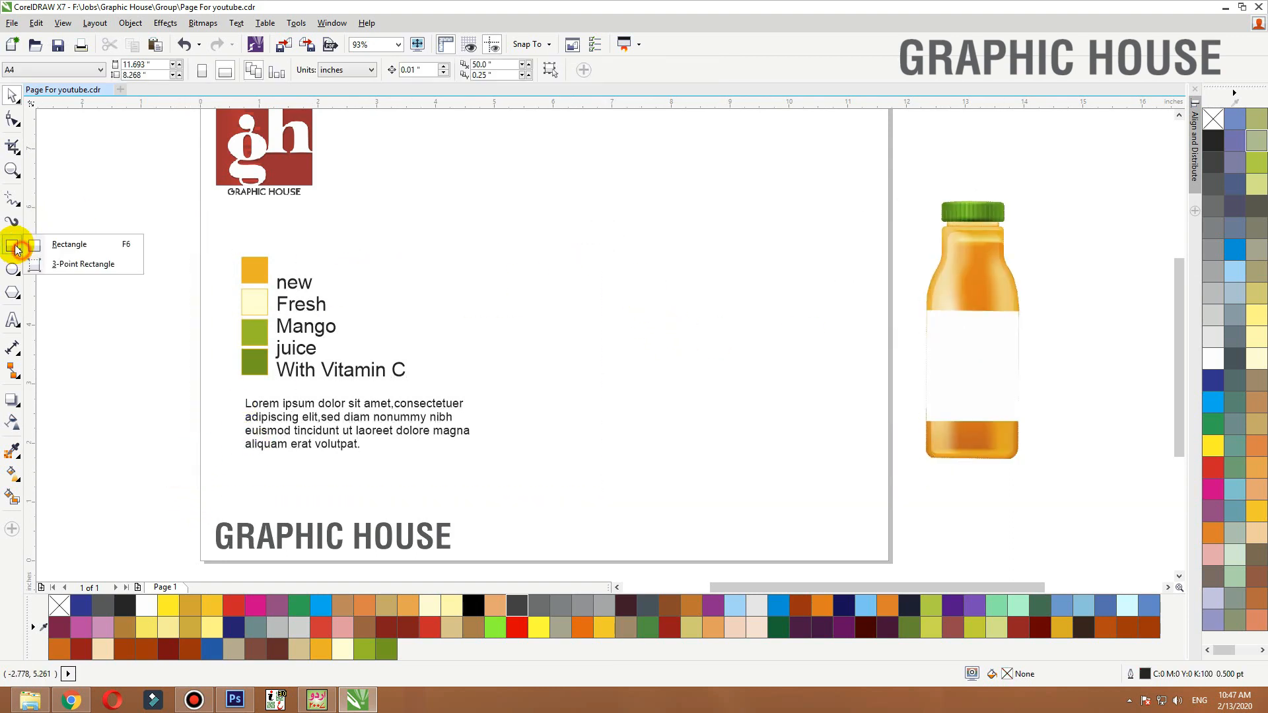
pyautogui.click(109, 247)
pyautogui.moveTo(410, 208)
pyautogui.mouseDown()
pyautogui.moveTo(787, 425)
pyautogui.moveTo(819, 463)
pyautogui.mouseUp()
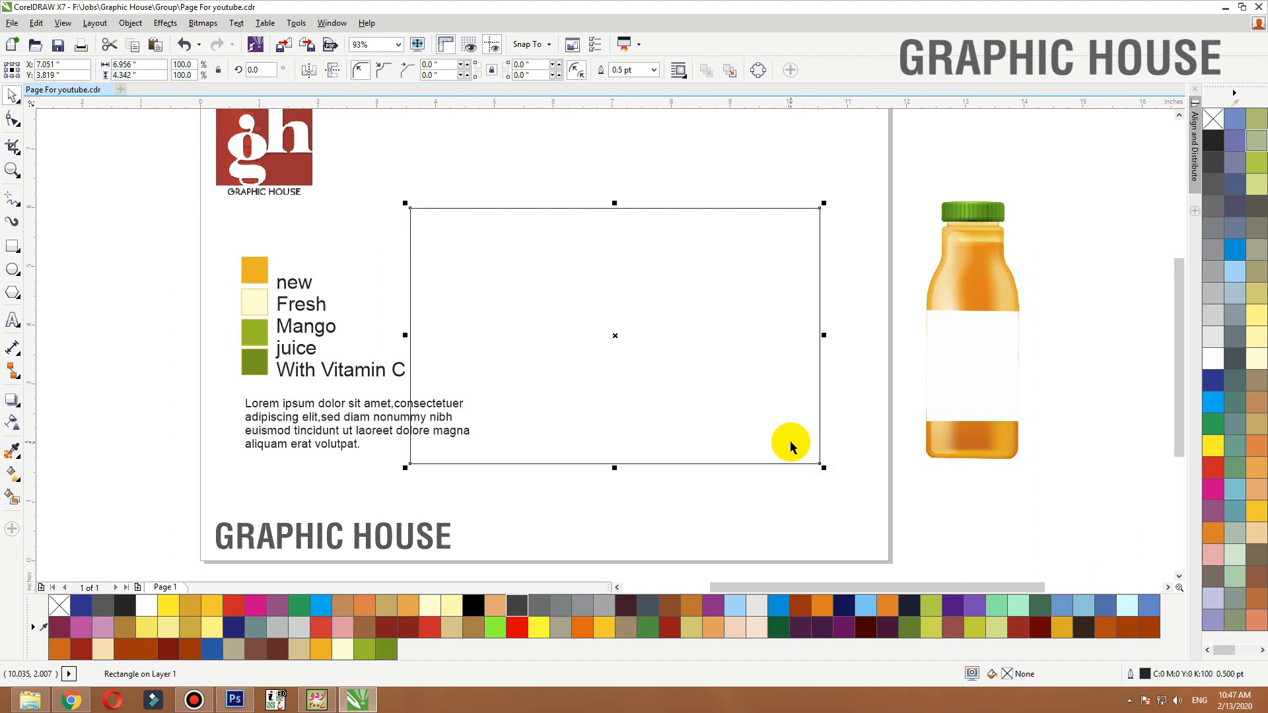
# Centre the rectangle on the page and move the colour legend and paragraph text to the left
pyautogui.press('p')
pyautogui.moveTo(157, 222); pyautogui.dragTo(485, 492)
pyautogui.moveTo(291, 445); pyautogui.dragTo(135, 444)
pyautogui.click(280, 489)
# Move the juice bottle next to the rectangle's right edge
pyautogui.click(970, 372)
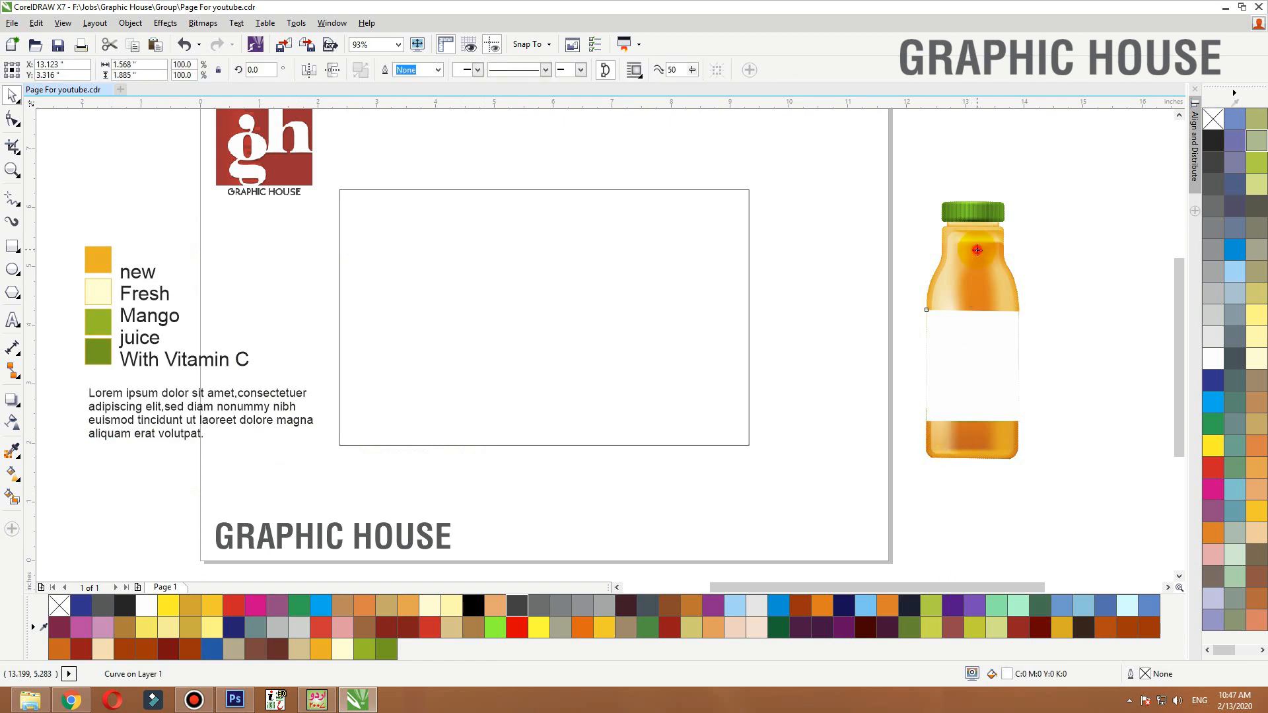
pyautogui.moveTo(976, 250); pyautogui.dragTo(549, 249)
pyautogui.moveTo(591, 166); pyautogui.dragTo(569, 198)
pyautogui.moveTo(547, 281); pyautogui.dragTo(831, 266)
pyautogui.click(748, 198)
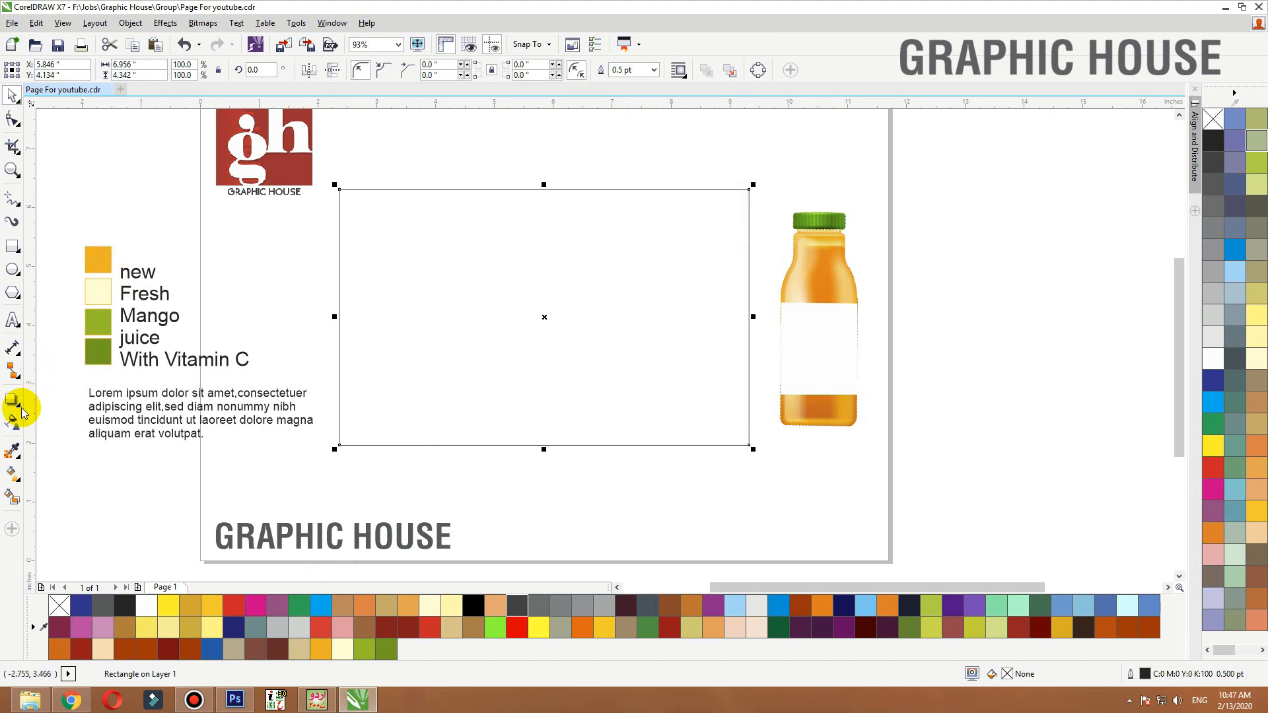
# Fill the rectangle with the orange sampled from the legend's first swatch
pyautogui.click(12, 446)
pyautogui.click(113, 253)
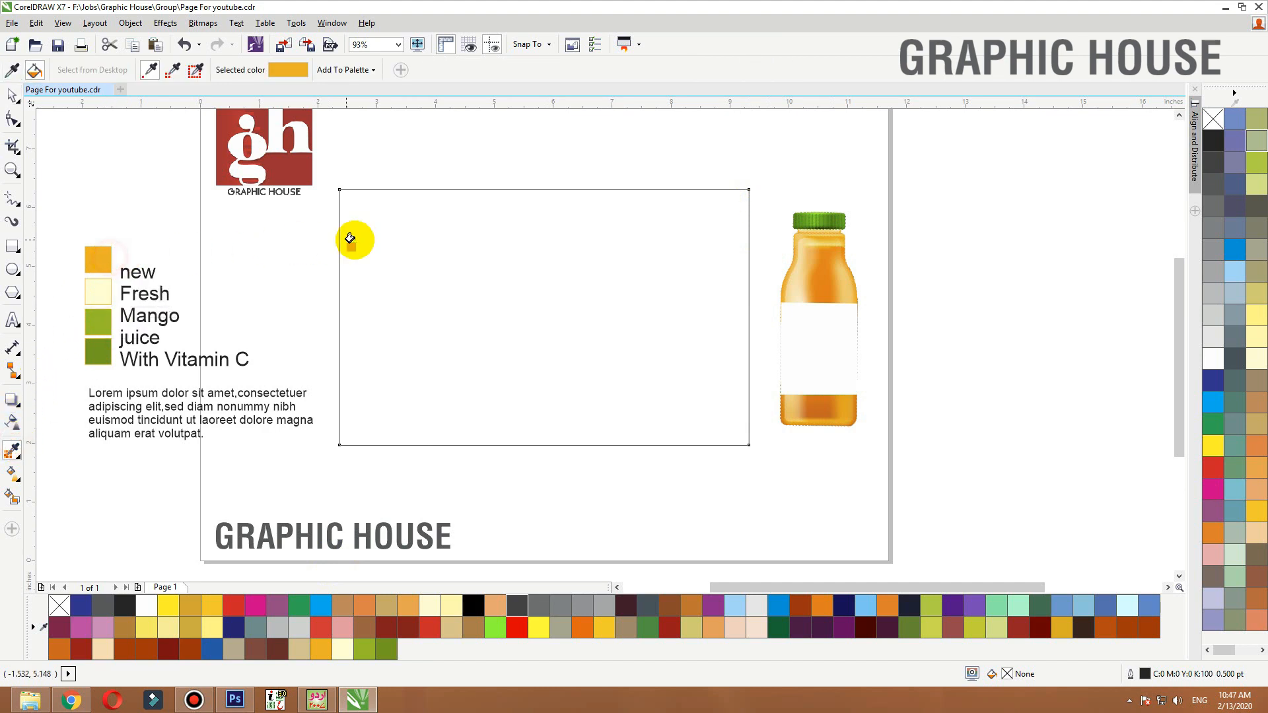
pyautogui.click(356, 238)
pyautogui.press('space')
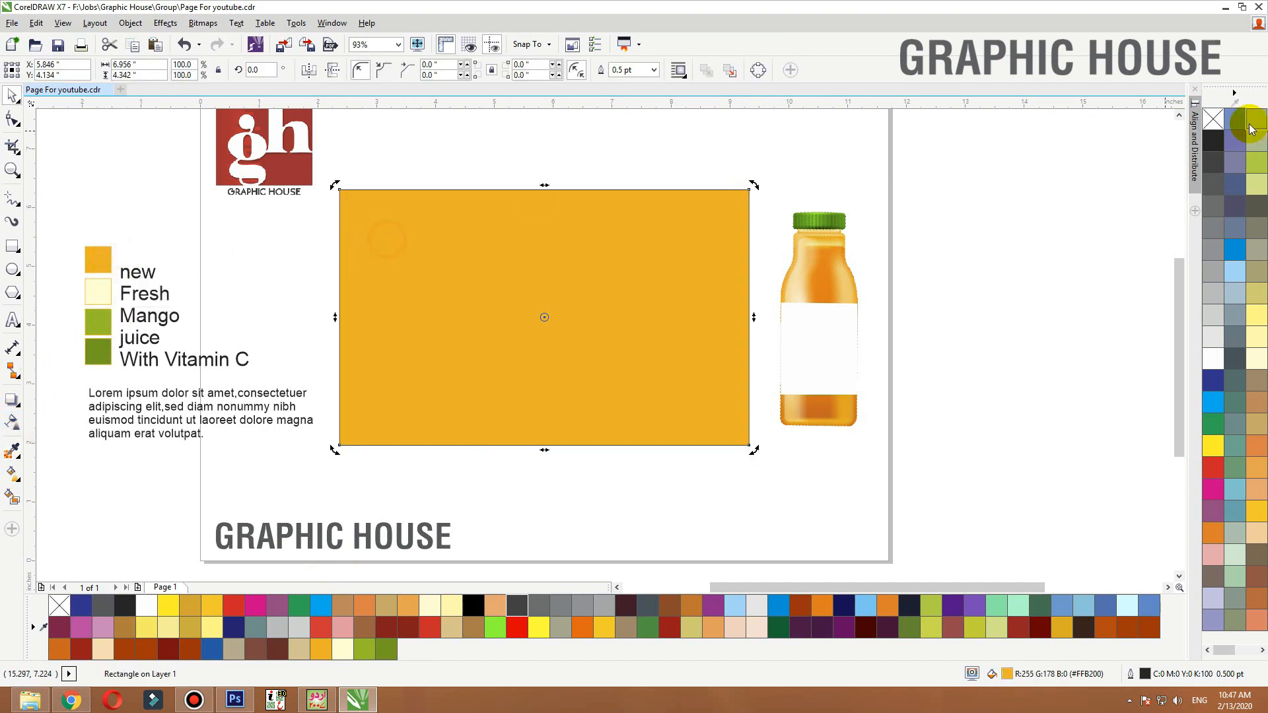
# Remove the orange rectangle's outline
pyautogui.rightClick(1211, 123)
pyautogui.moveTo(934, 194); pyautogui.dragTo(754, 462)
pyautogui.click(993, 393)
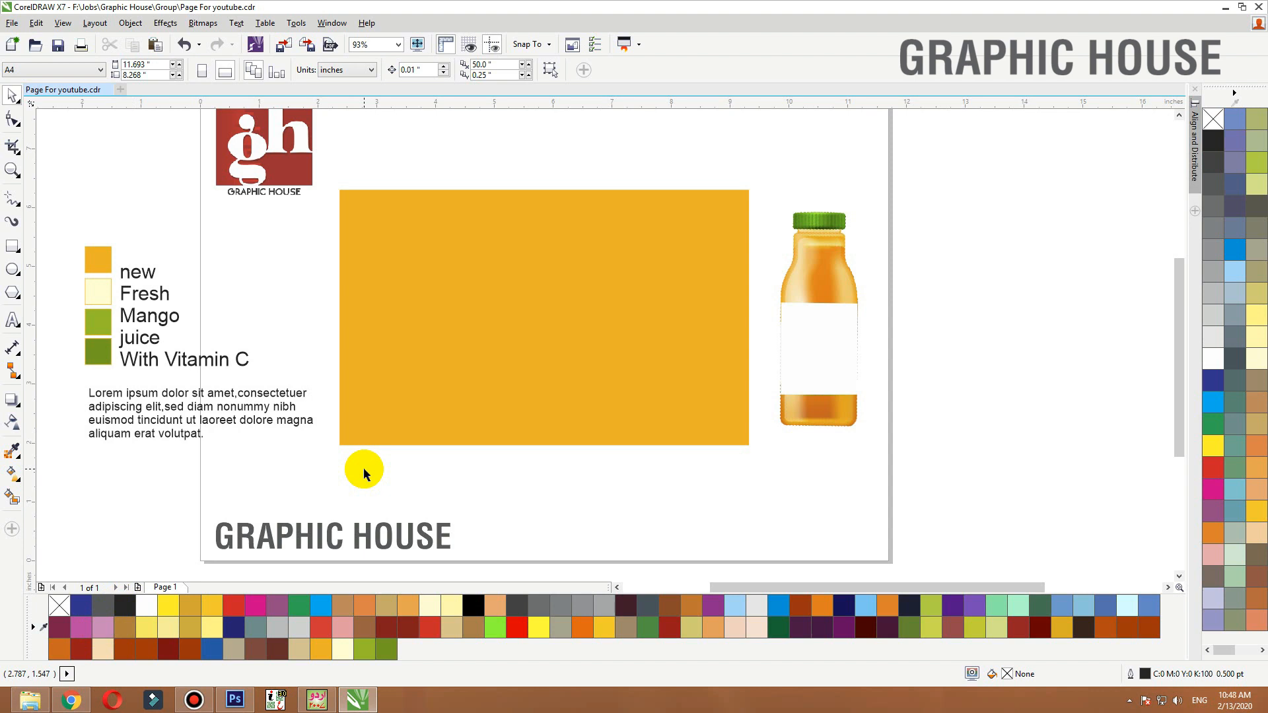
# Switch to the browser and save a mango PNG from the Google Images results to the Desktop
pyautogui.click(262, 428)
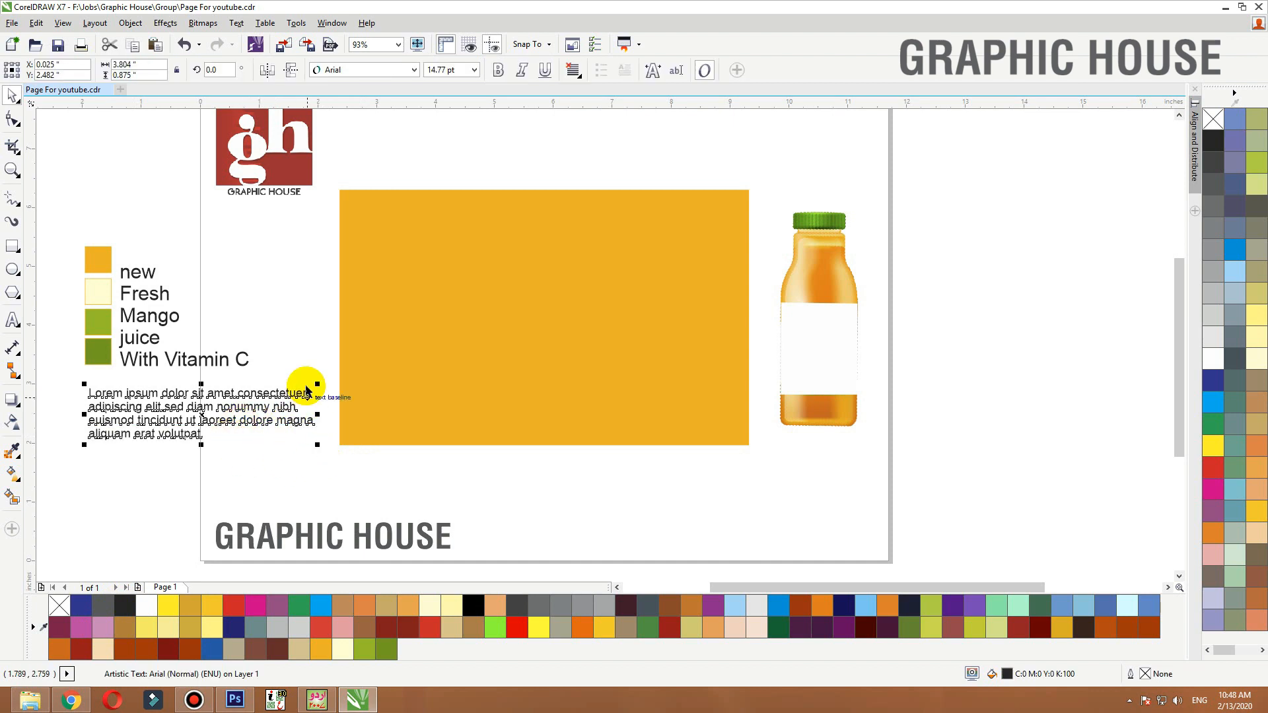
pyautogui.click(280, 463)
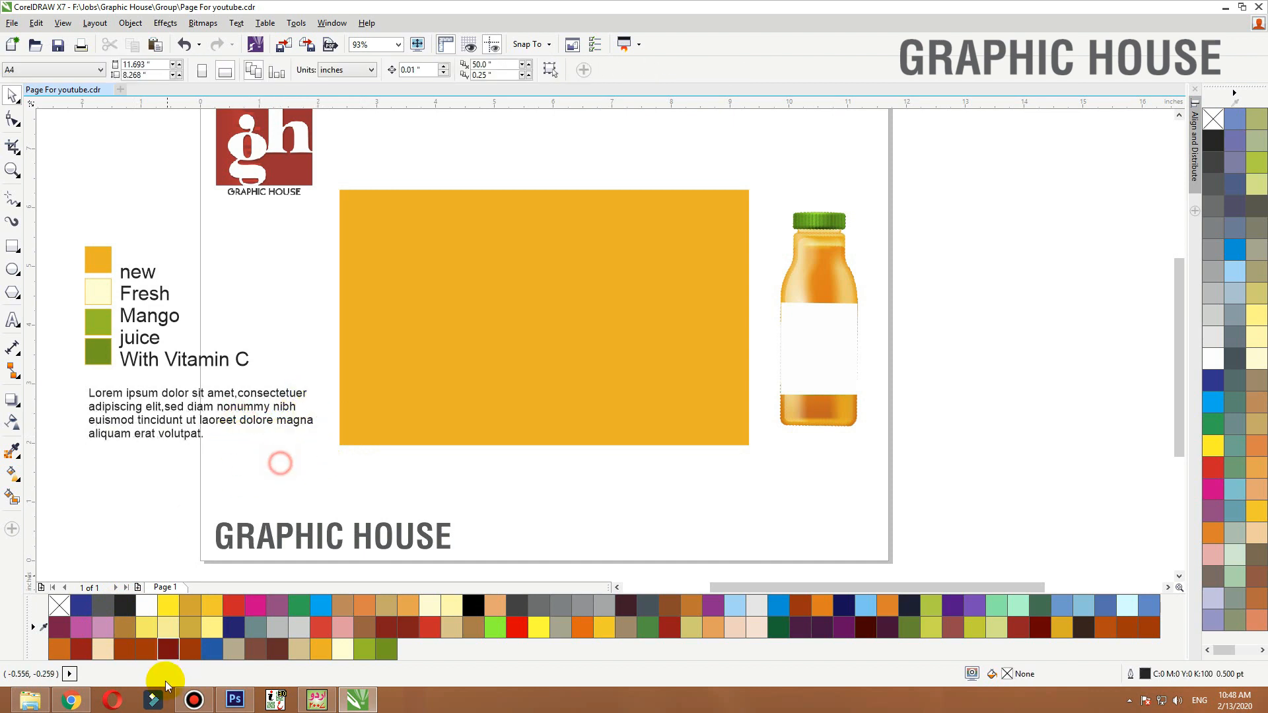
pyautogui.click(73, 700)
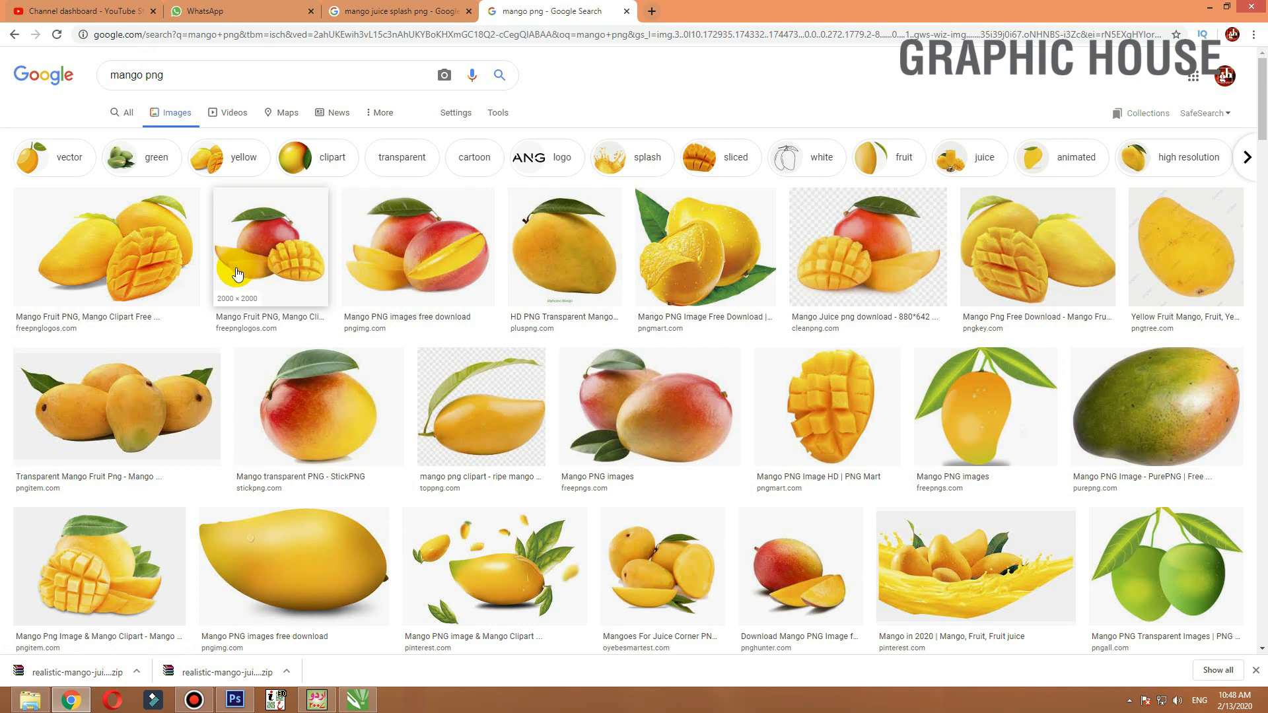
pyautogui.click(672, 243)
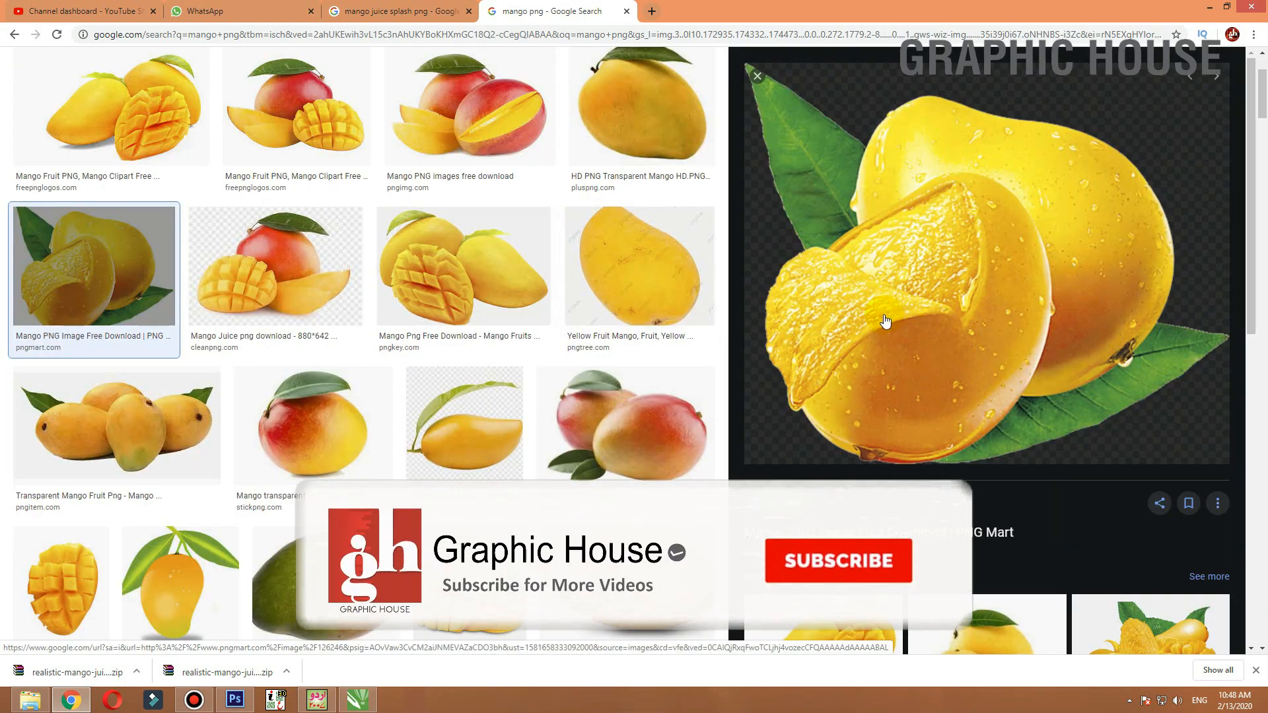
pyautogui.rightClick(914, 291)
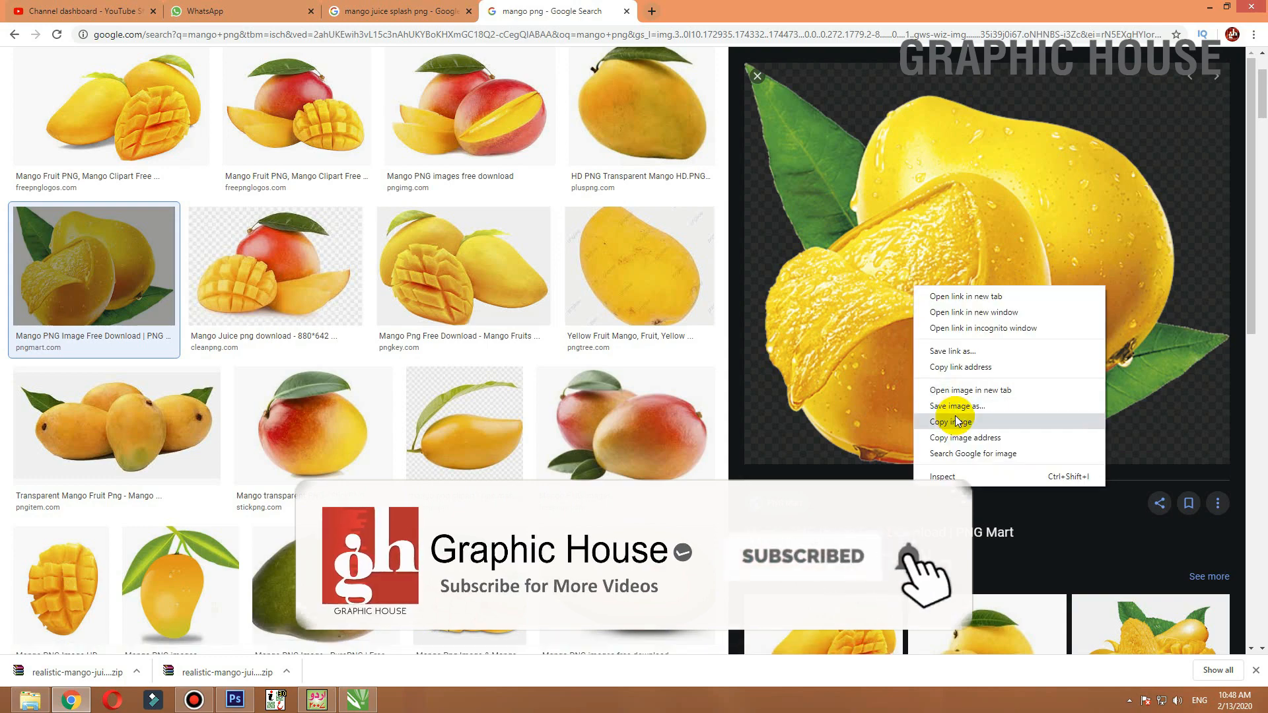
pyautogui.click(957, 410)
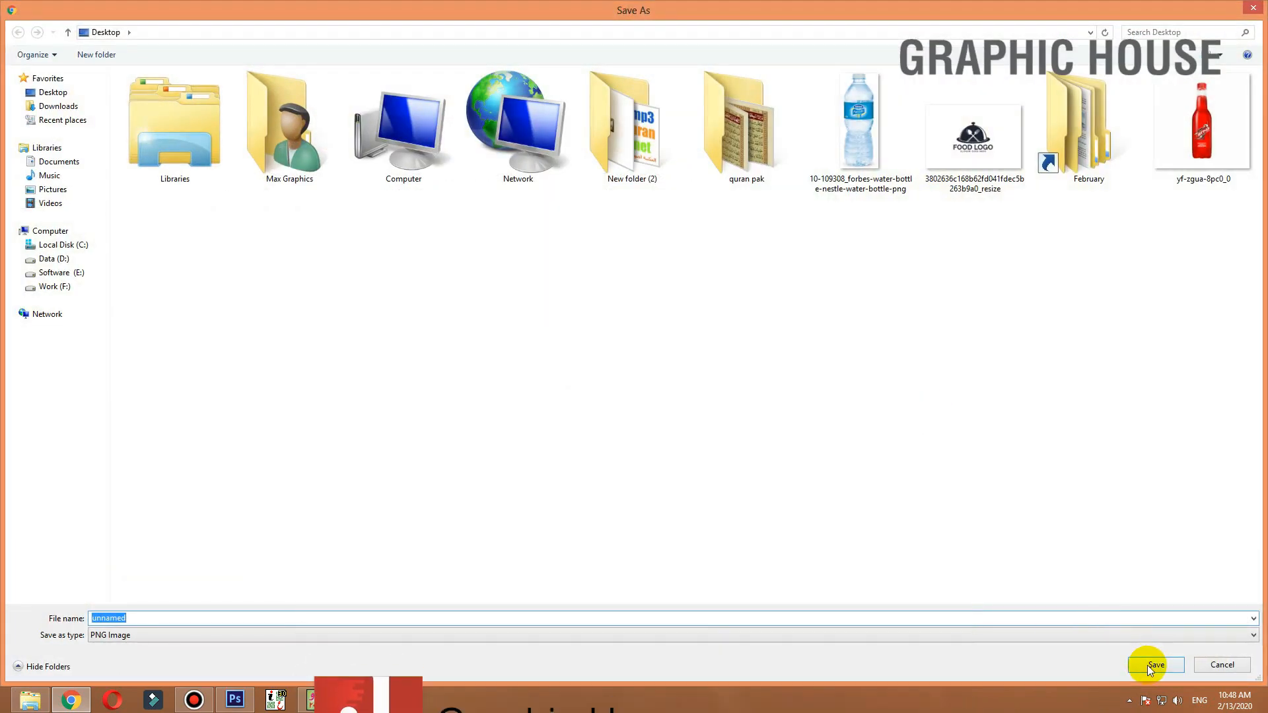
pyautogui.click(1149, 664)
pyautogui.click(757, 76)
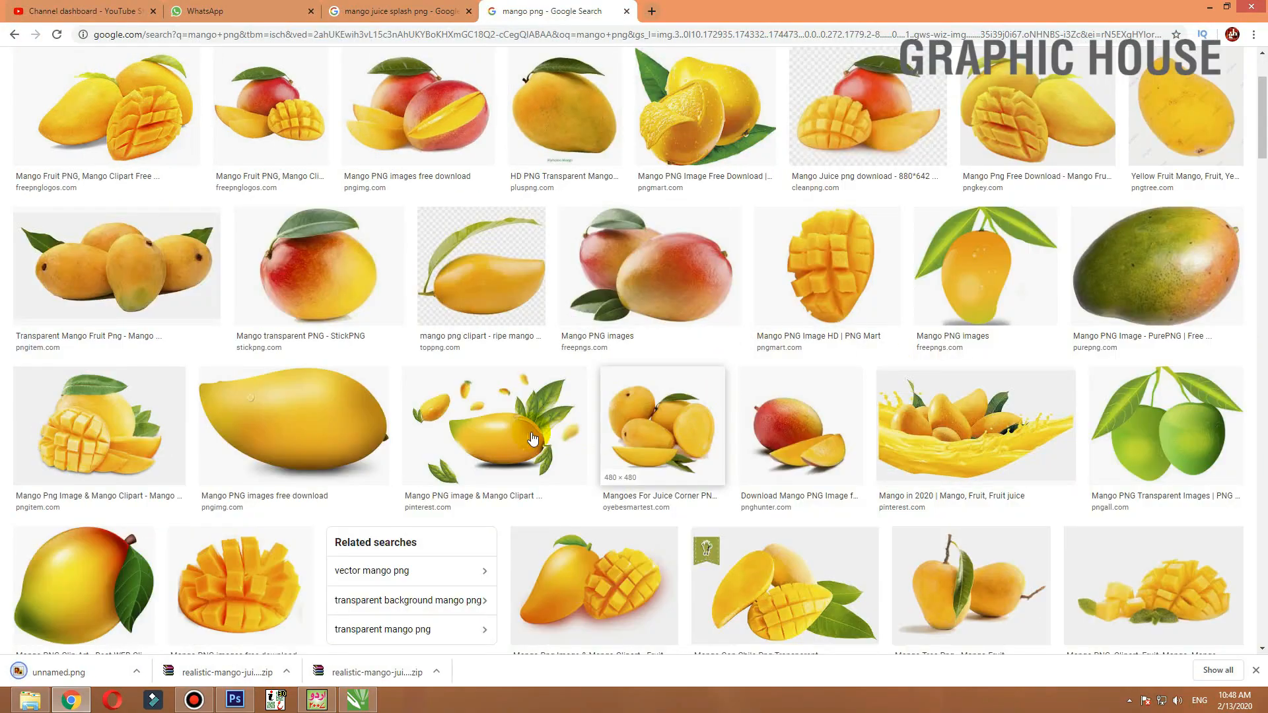
# Save a second mango image with flying slices and leaves to the Desktop, then leave the browser
pyautogui.click(460, 405)
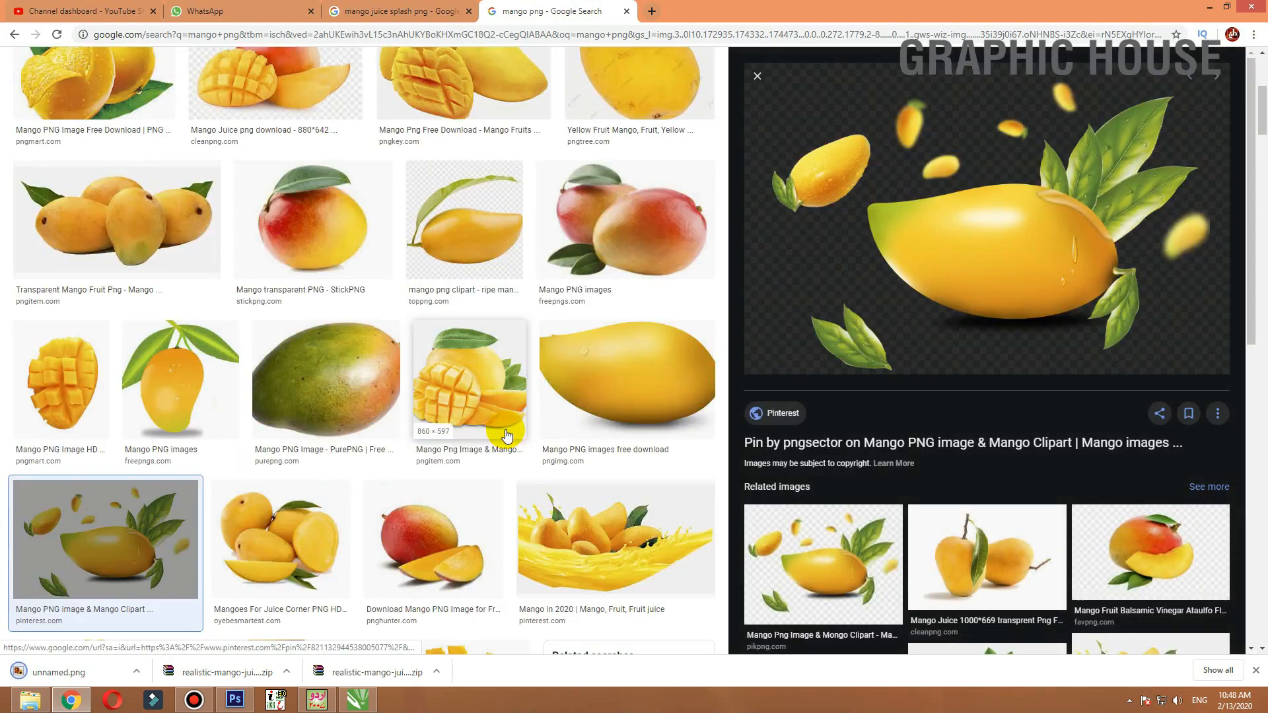
pyautogui.rightClick(928, 228)
pyautogui.click(976, 339)
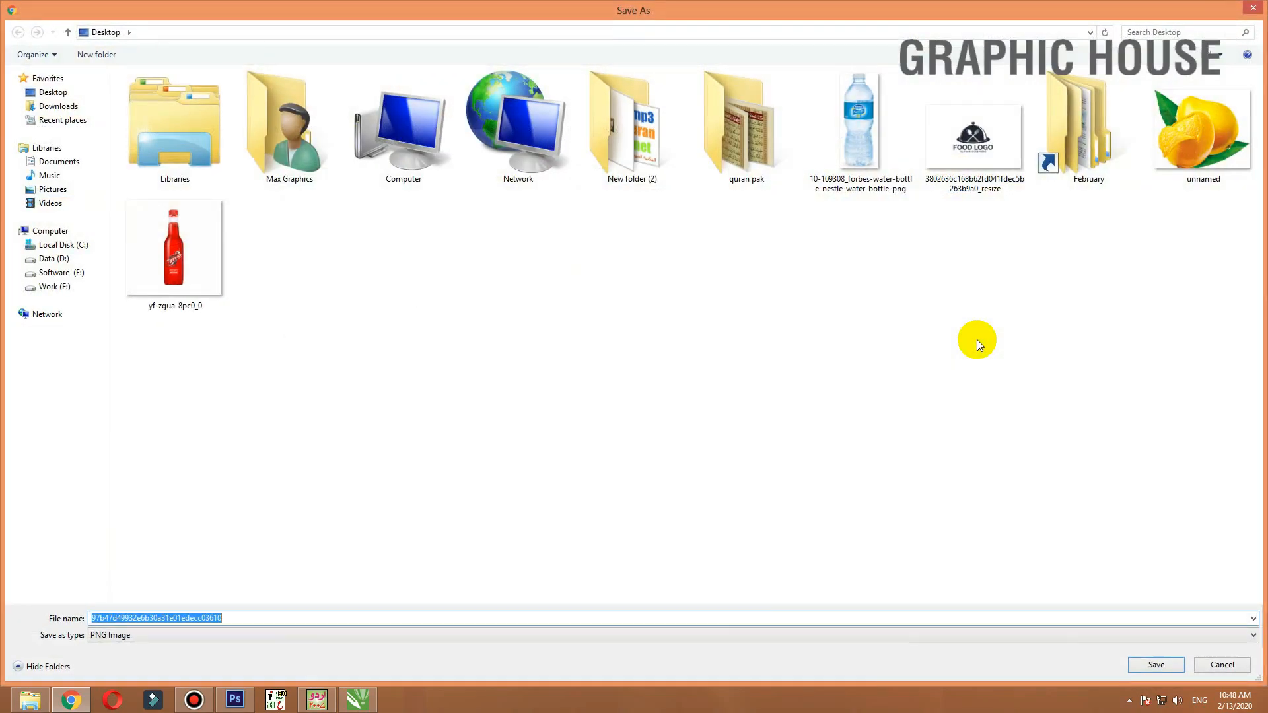
pyautogui.press('Return')
pyautogui.click(1192, 8)
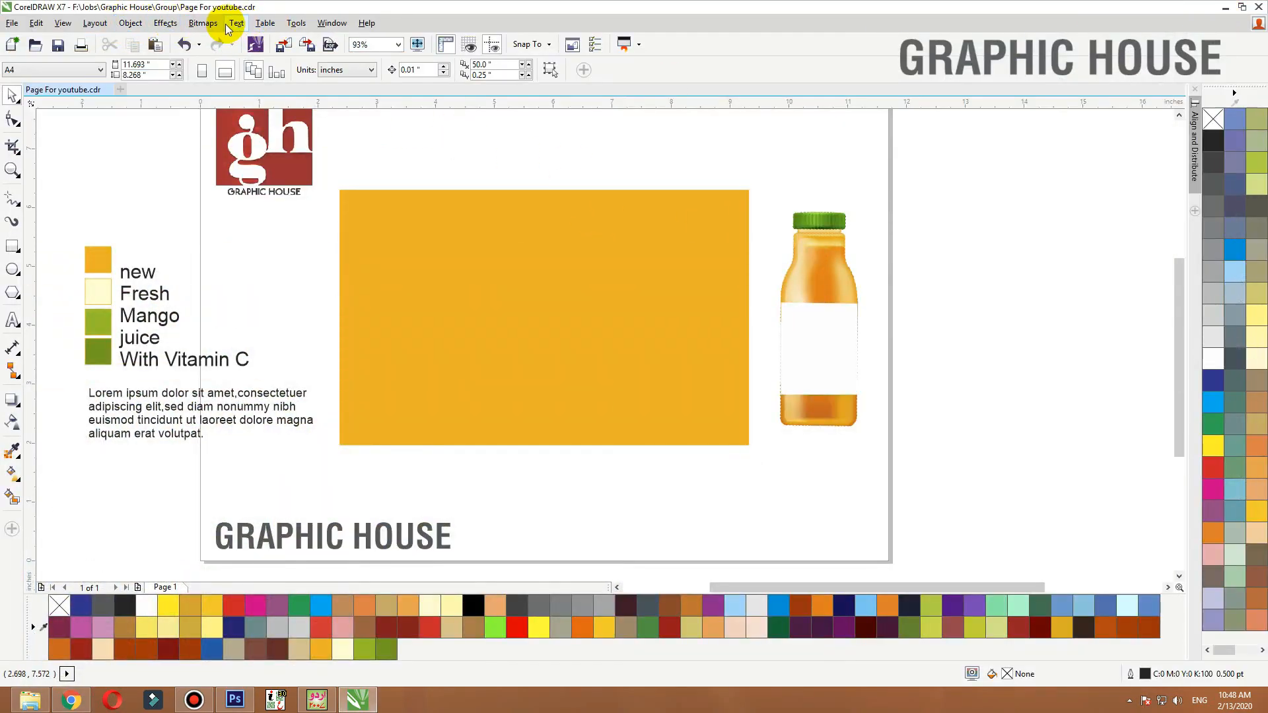
# Import both saved mango images and place them beside the page on the right
pyautogui.click(284, 44)
pyautogui.click(86, 94)
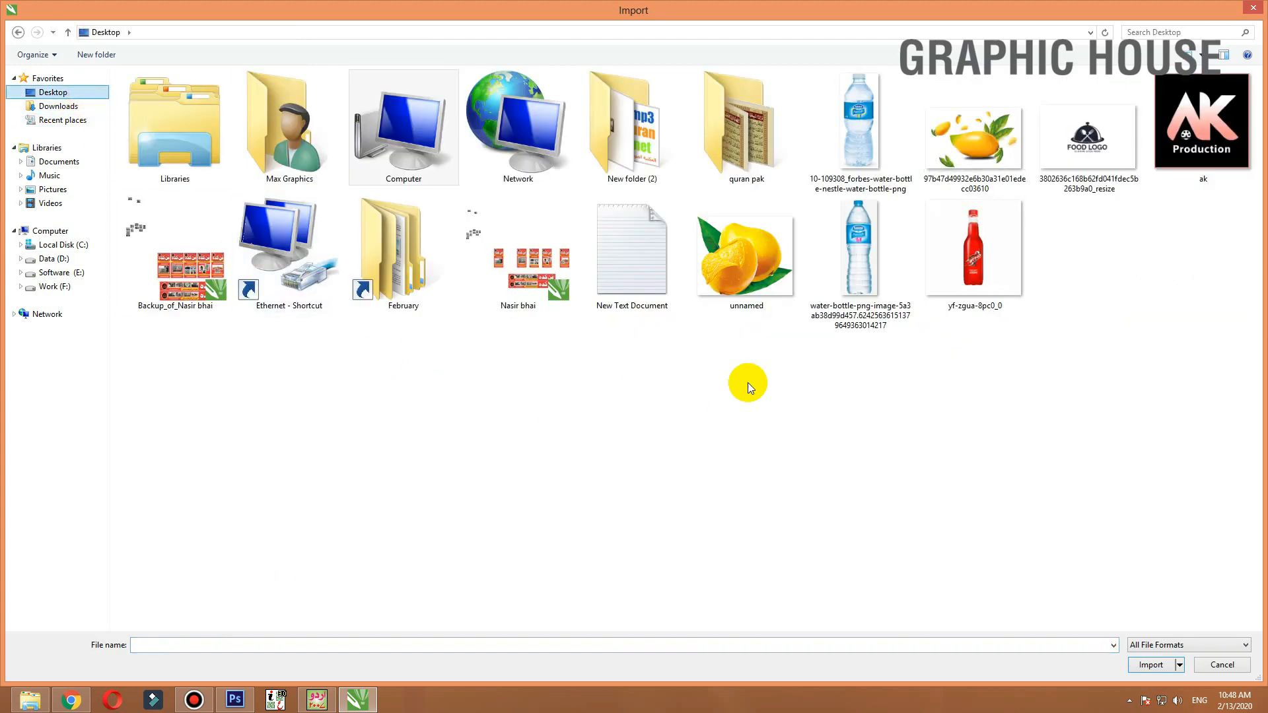
pyautogui.click(790, 269)
pyautogui.keyDown('ctrl'); pyautogui.click(974, 139); pyautogui.keyUp('ctrl')
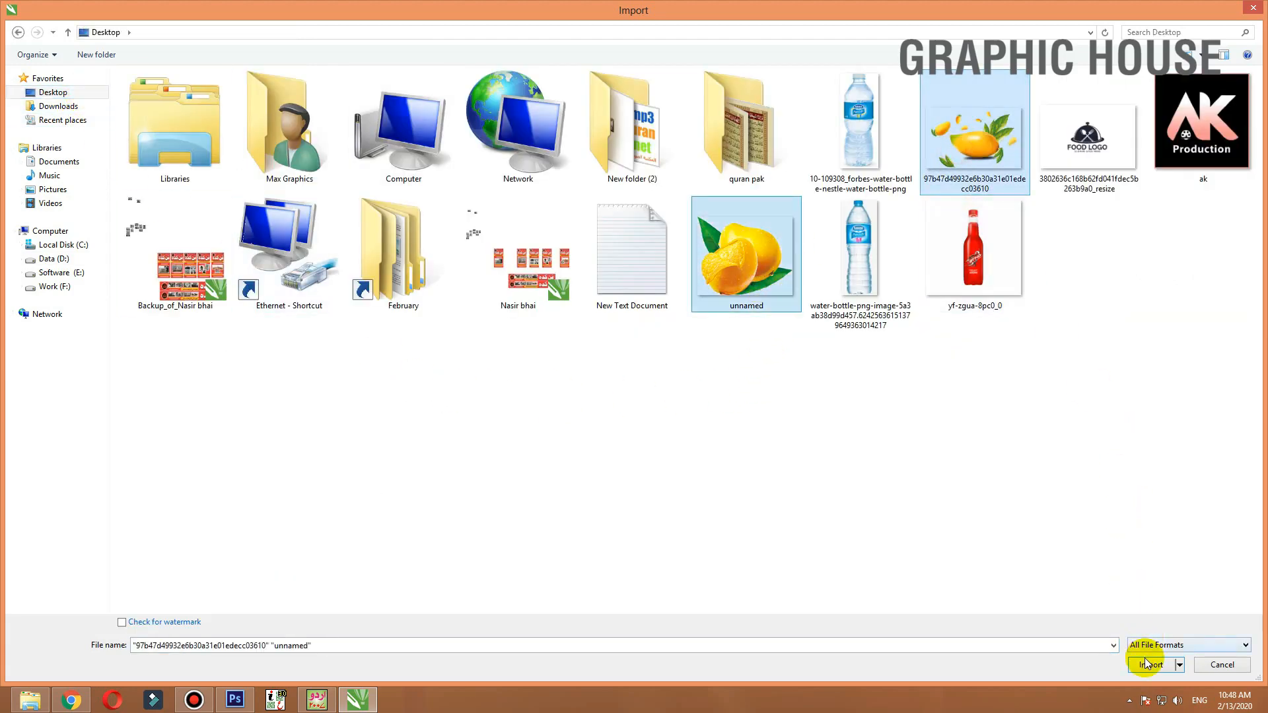
pyautogui.click(1151, 664)
pyautogui.moveTo(687, 286); pyautogui.dragTo(931, 439)
pyautogui.moveTo(530, 318); pyautogui.dragTo(800, 540)
pyautogui.moveTo(691, 467); pyautogui.dragTo(1147, 391)
pyautogui.moveTo(805, 374); pyautogui.dragTo(1038, 491)
# Copy the bottle's white label into the middle of the orange rectangle
pyautogui.click(820, 339)
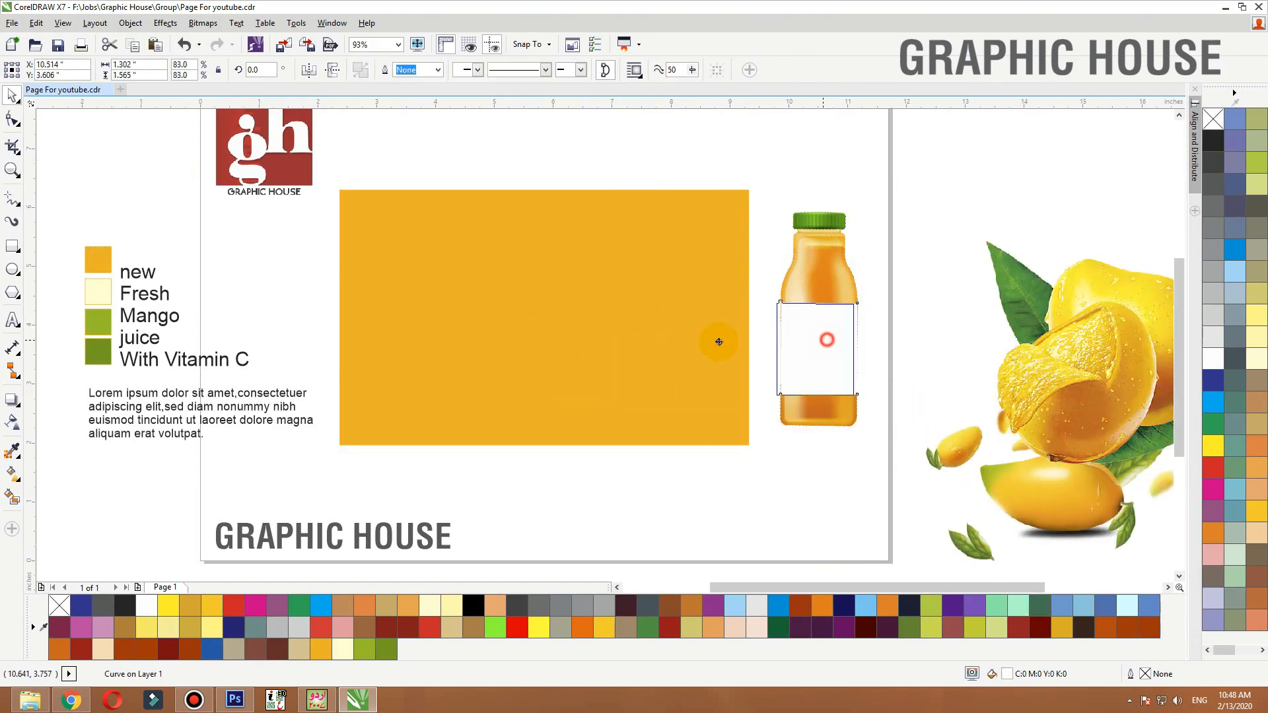
pyautogui.moveTo(718, 341); pyautogui.dragTo(566, 318)
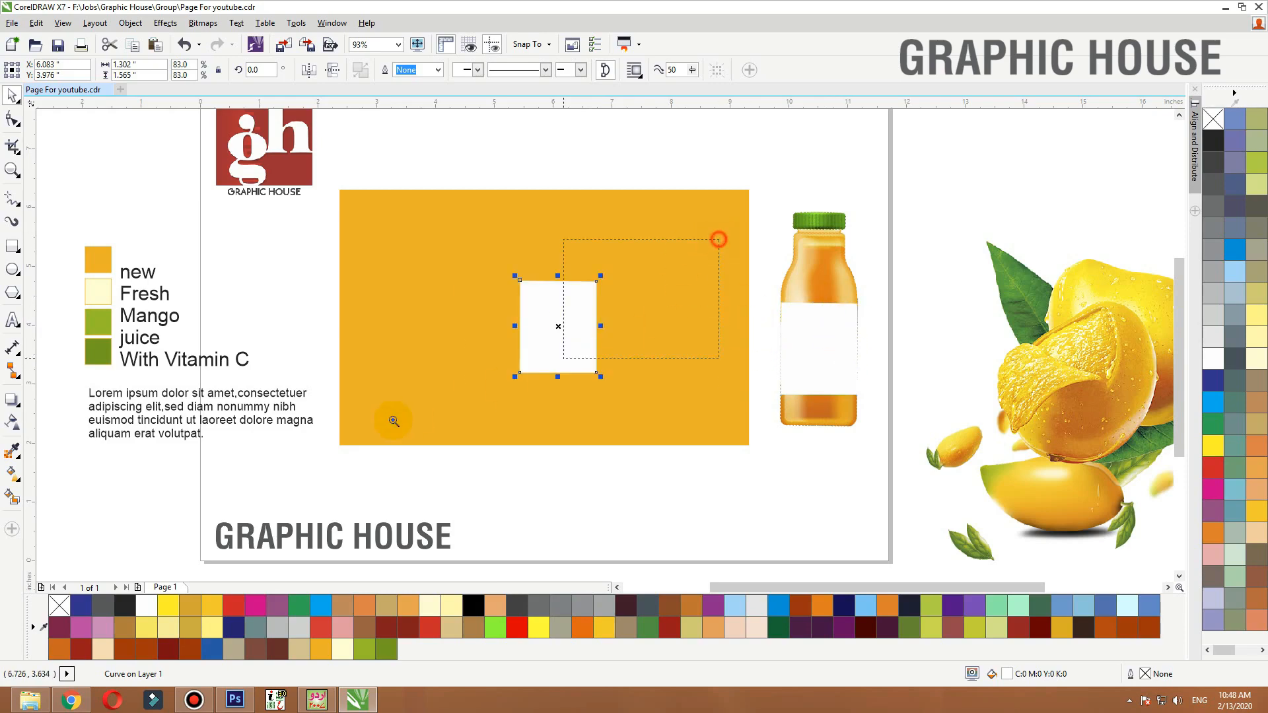
# Draw a rectangle about 1.3 by 1.57 inches over the copied label
pyautogui.moveTo(718, 239); pyautogui.dragTo(394, 420)
pyautogui.click(12, 244)
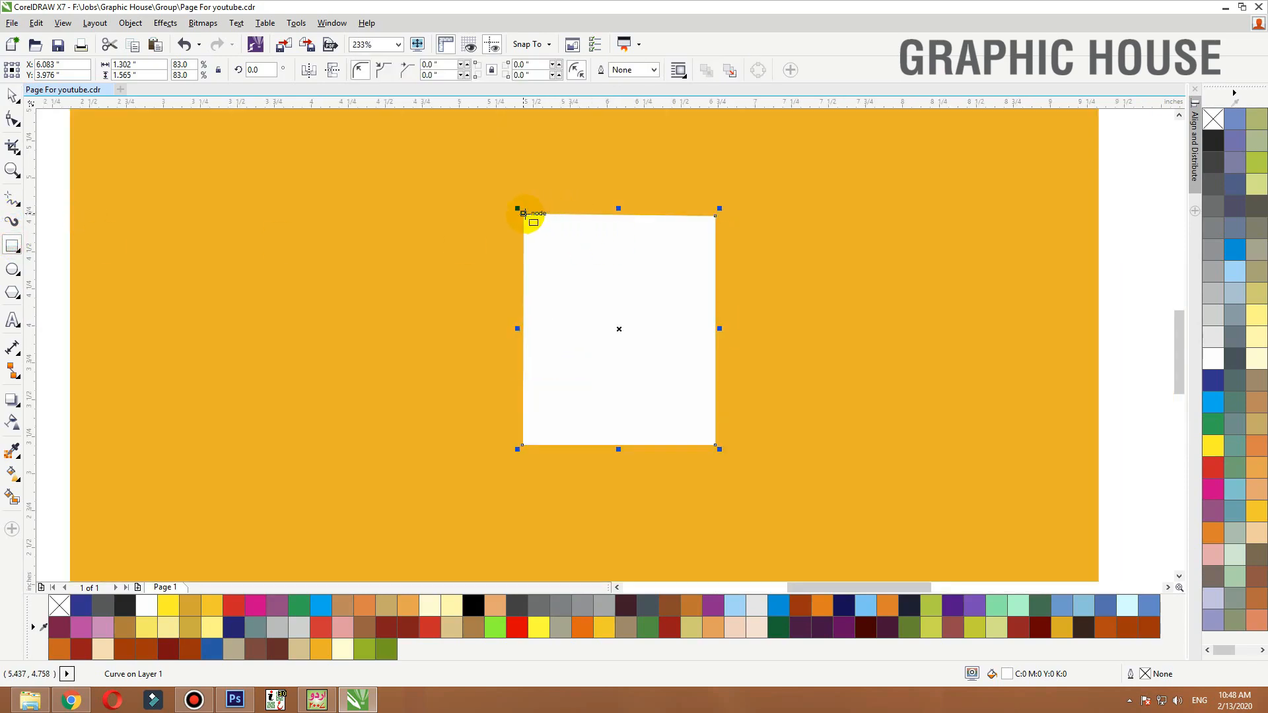
pyautogui.moveTo(523, 213); pyautogui.dragTo(714, 441)
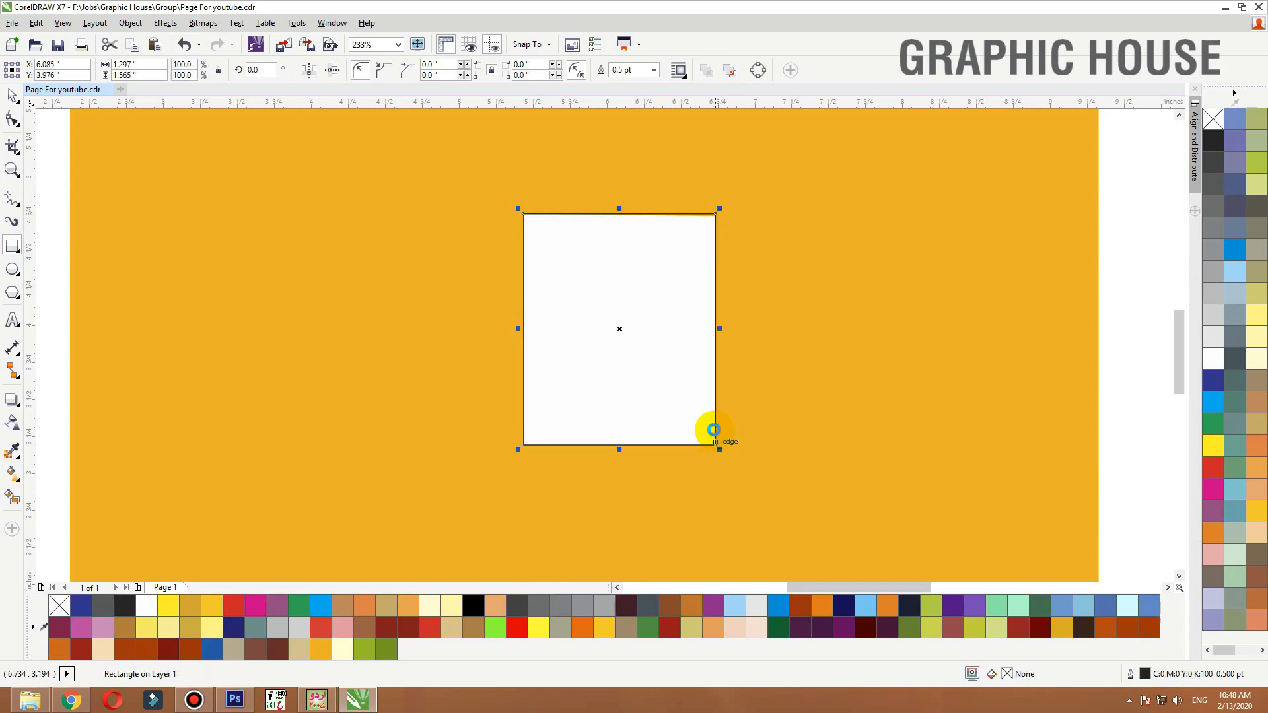
# Delete the duplicate label shapes and undo the last deletion
pyautogui.press('Delete')
pyautogui.press('space')
pyautogui.click(695, 328)
pyautogui.press('Delete')
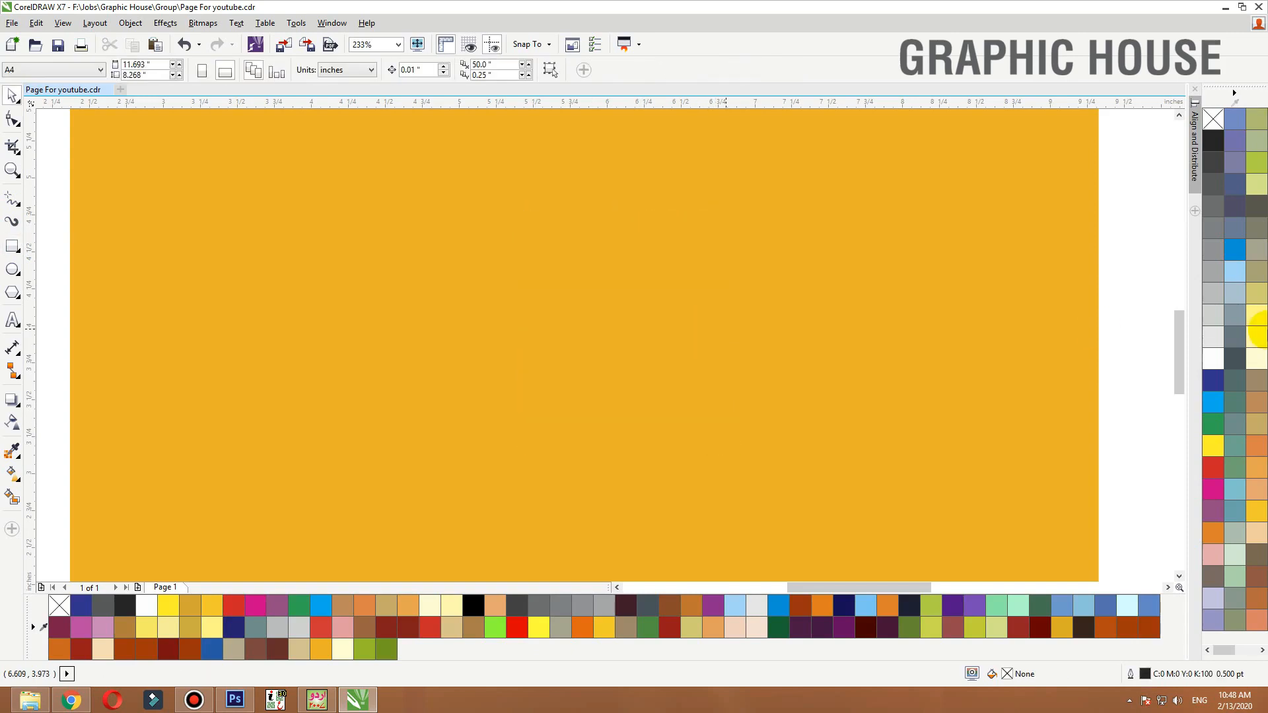
pyautogui.hotkey('ctrl', 'z')
# Fill the small rectangle white and remove its outline
pyautogui.click(1213, 359)
pyautogui.scroll(-3, 608, 354)
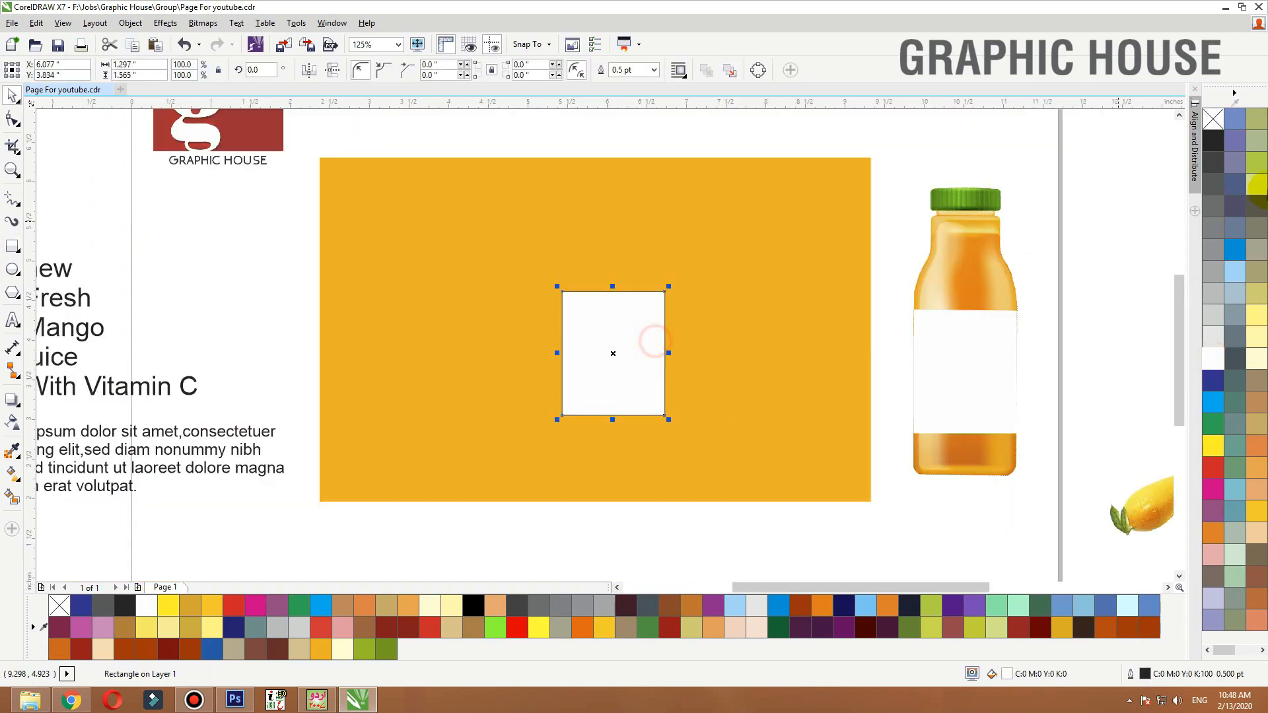
pyautogui.rightClick(1215, 120)
pyautogui.scroll(-3, 385, 421)
pyautogui.scroll(3, 369, 429)
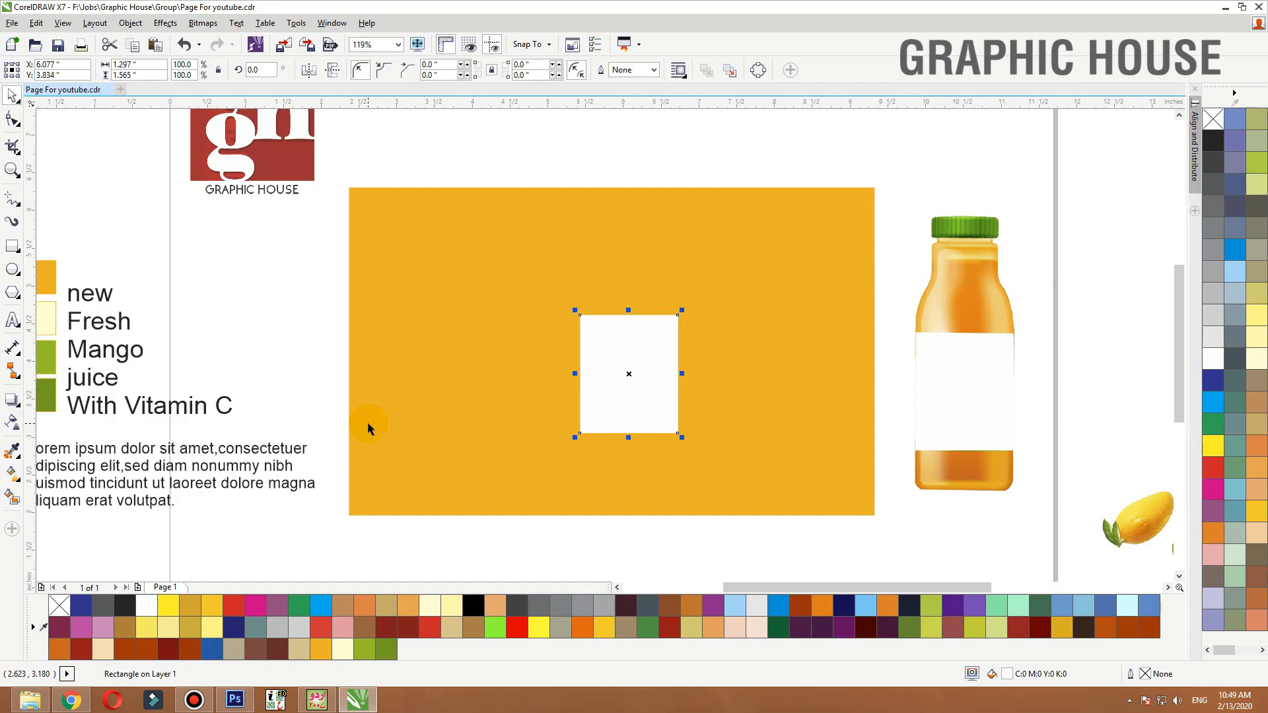
# Copy the legend text into the orange rectangle and scale it down to about 9 pt
pyautogui.click(1079, 438)
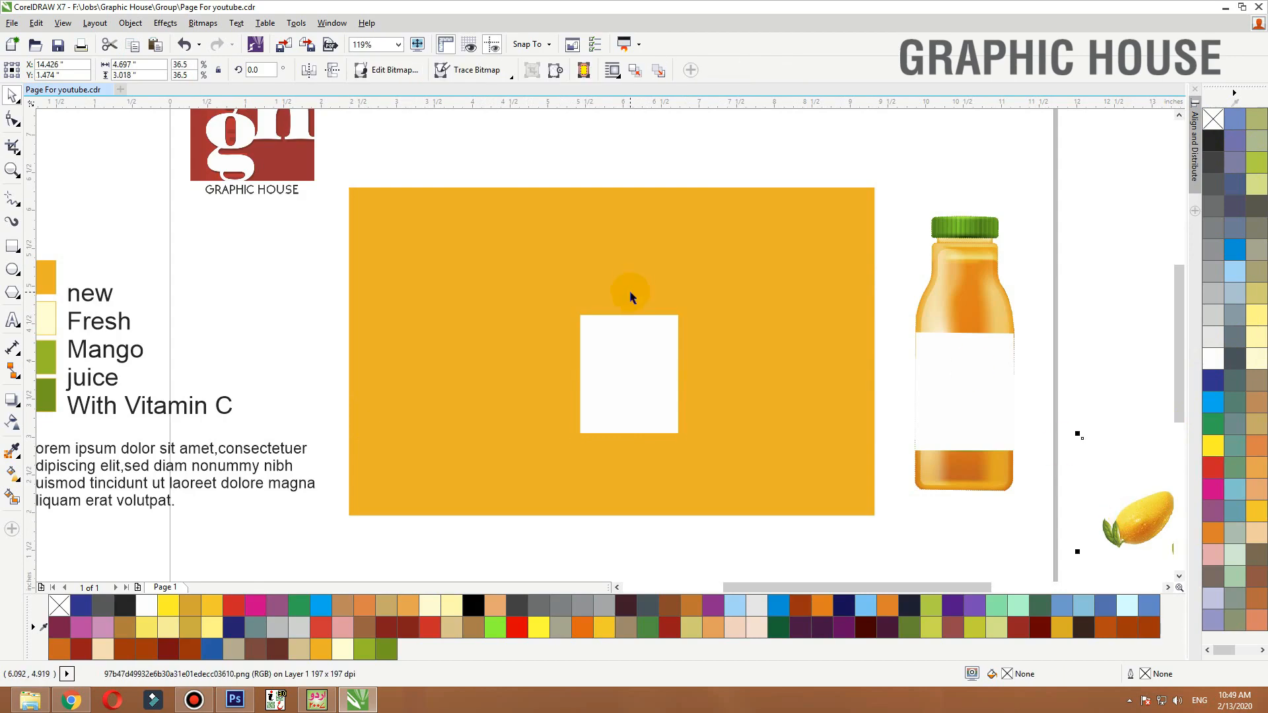
pyautogui.click(139, 346)
pyautogui.moveTo(113, 320); pyautogui.dragTo(470, 323)
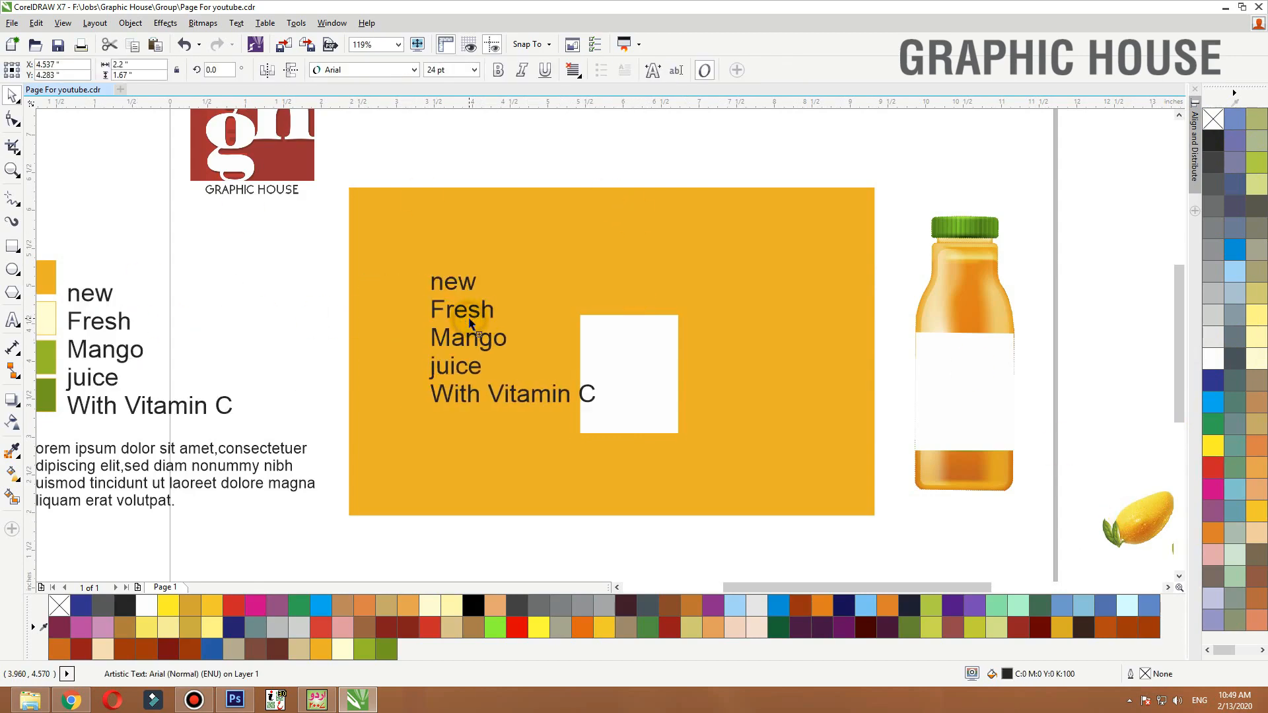
pyautogui.moveTo(390, 170); pyautogui.dragTo(826, 512)
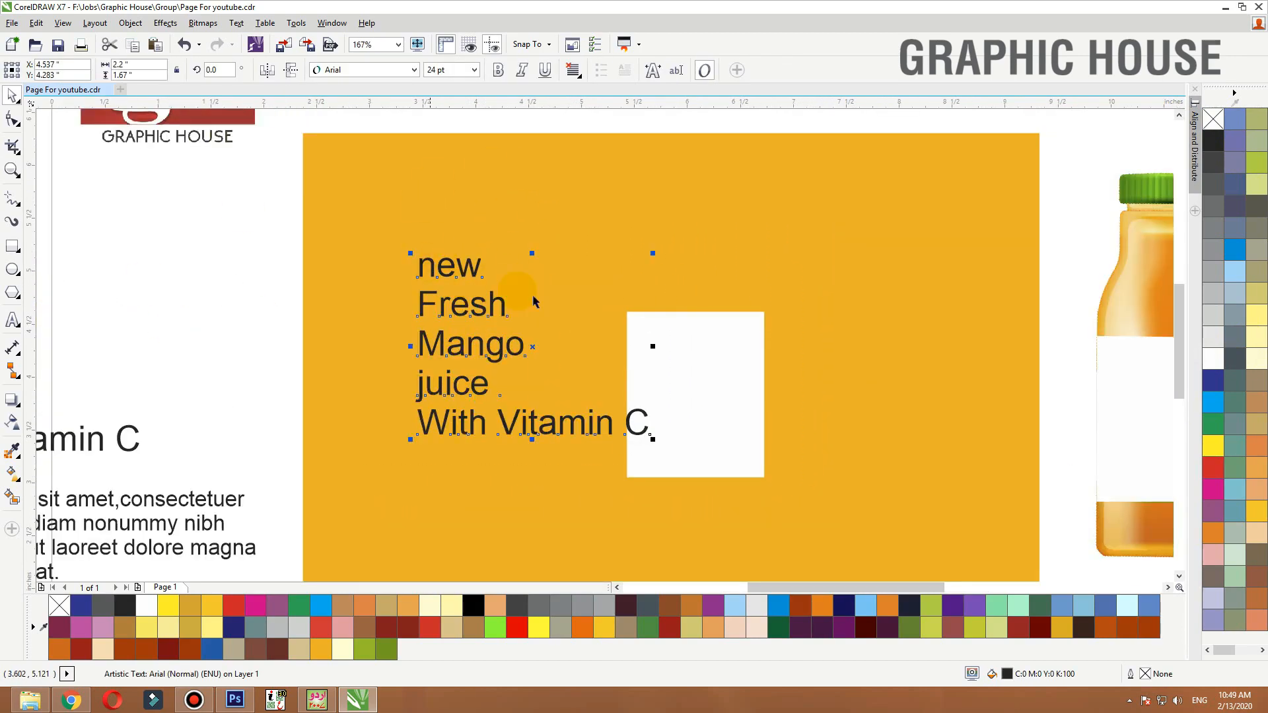
pyautogui.moveTo(651, 255); pyautogui.dragTo(504, 288)
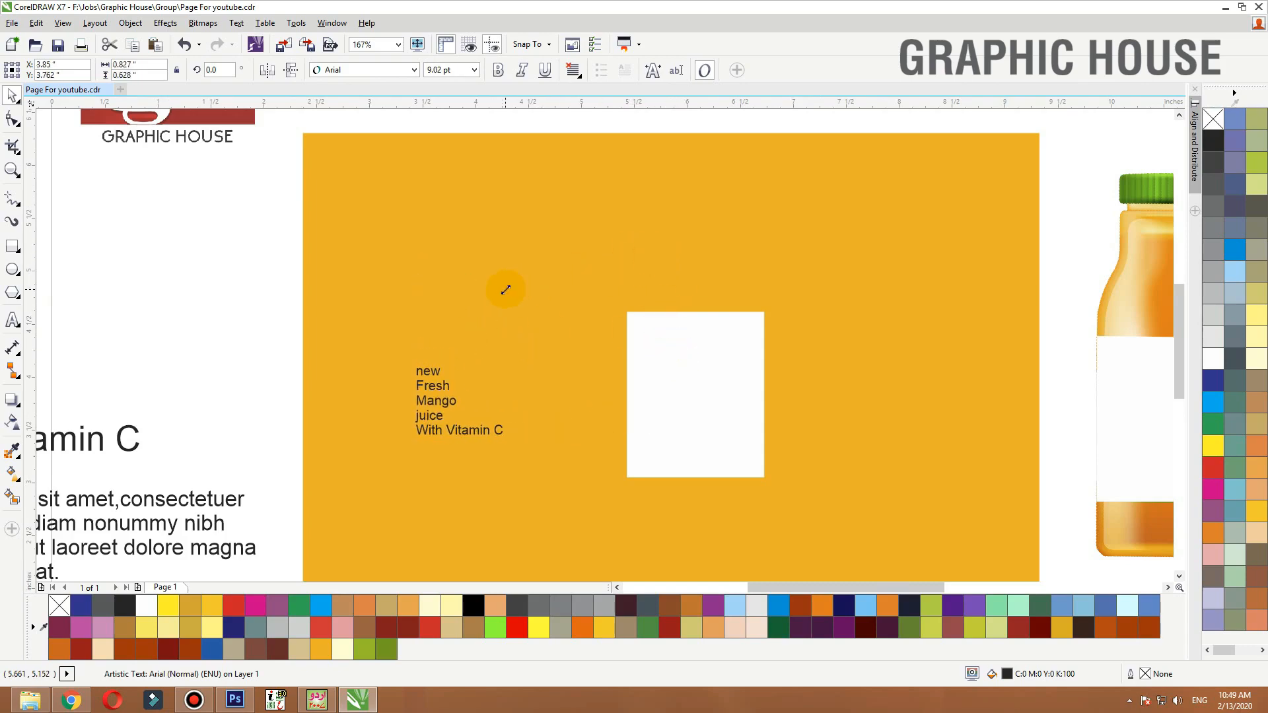
# Recolour the small rectangle inside the orange panel with a yellow fill
pyautogui.scroll(-2, 777, 270)
pyautogui.click(766, 407)
pyautogui.moveTo(835, 398); pyautogui.dragTo(286, 405)
pyautogui.press('F2')
pyautogui.moveTo(582, 239); pyautogui.dragTo(792, 446)
pyautogui.click(766, 330)
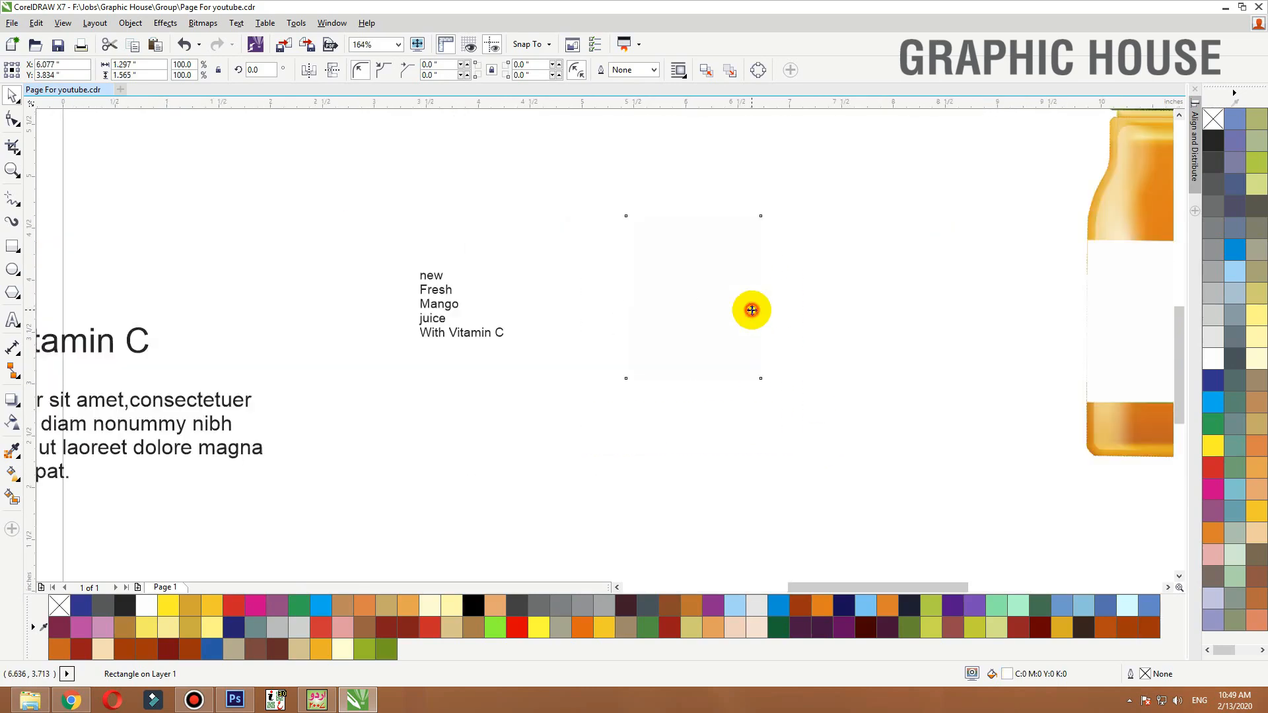
pyautogui.click(1254, 162)
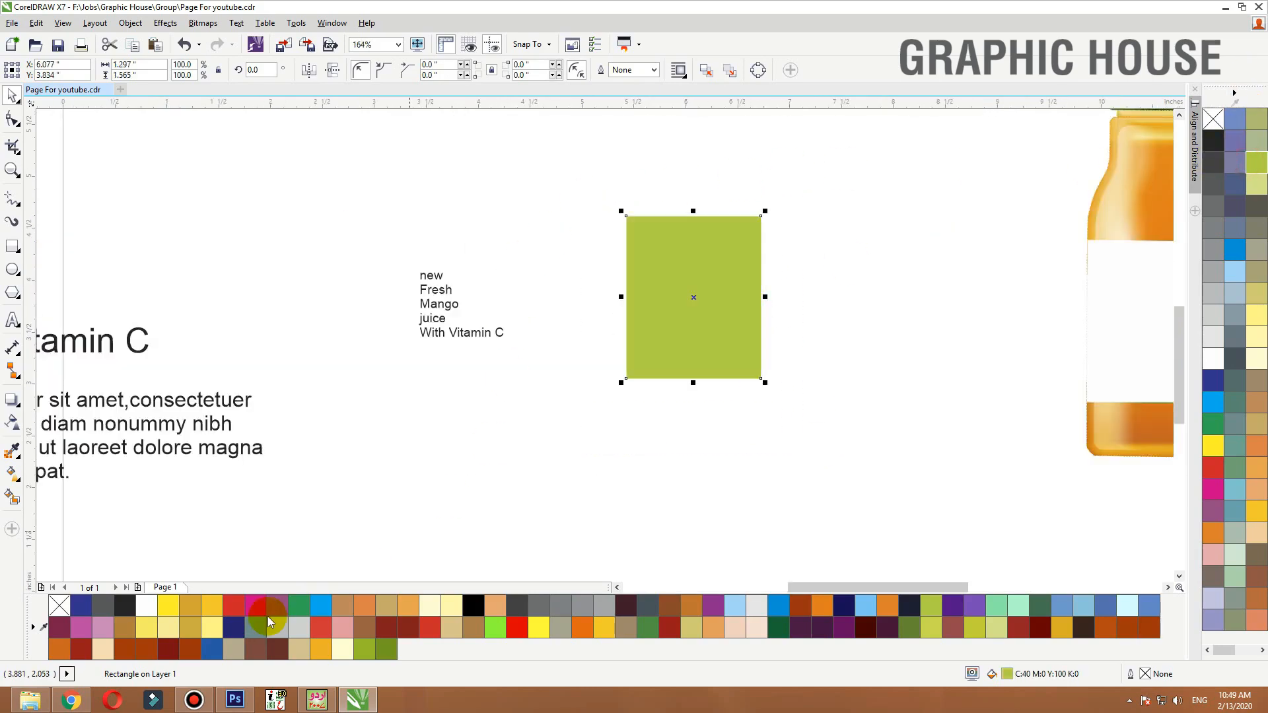
pyautogui.click(604, 627)
pyautogui.click(792, 427)
pyautogui.press('F3')
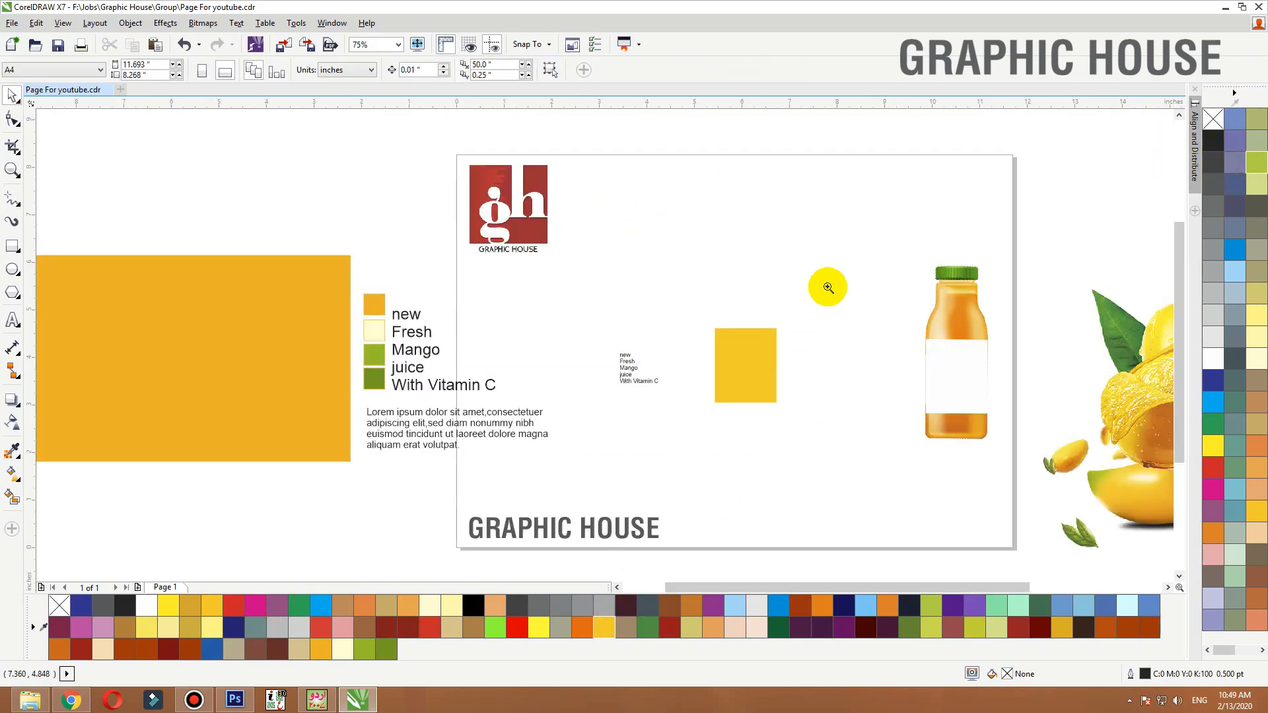
# Zoom into the copied legend words and move juice, Mango and Fresh apart into a staggered arrangement
pyautogui.press('F2')
pyautogui.moveTo(824, 301); pyautogui.dragTo(553, 440)
pyautogui.moveTo(481, 396); pyautogui.dragTo(570, 414)
pyautogui.moveTo(524, 356)
pyautogui.mouseDown()
pyautogui.moveTo(553, 378)
pyautogui.moveTo(518, 342)
pyautogui.moveTo(502, 348)
pyautogui.mouseUp()
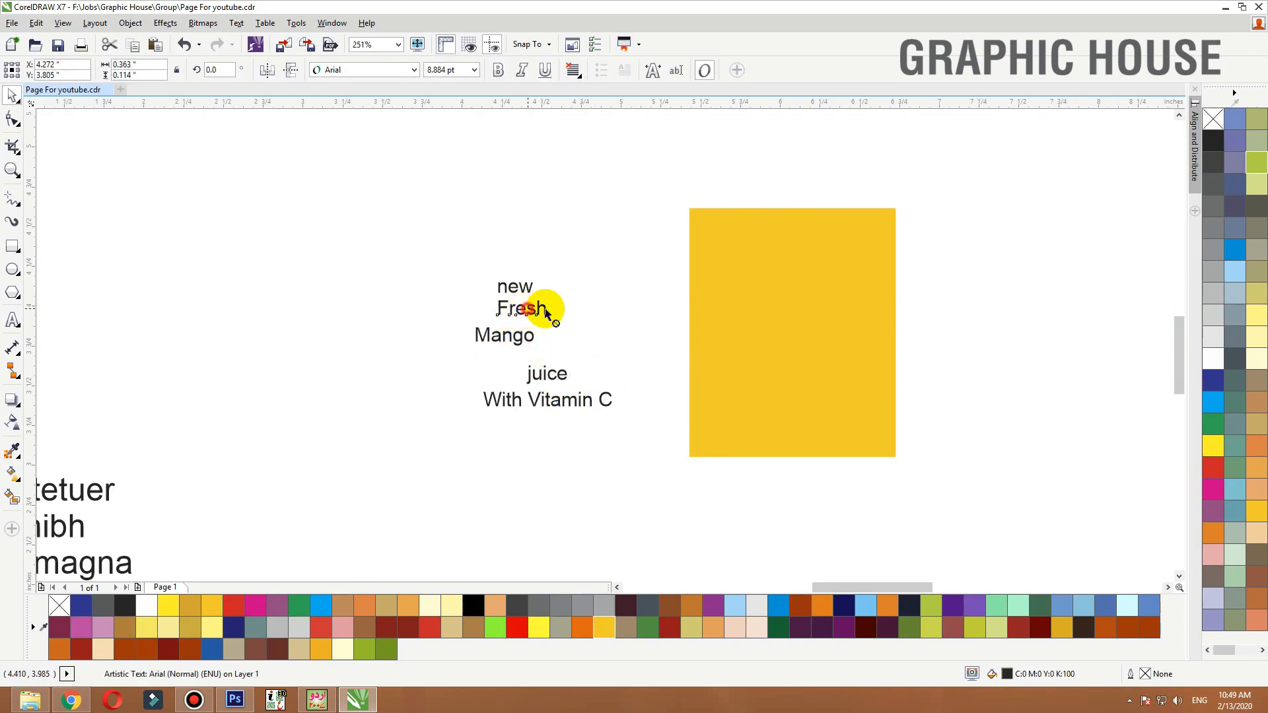
pyautogui.moveTo(546, 306); pyautogui.dragTo(575, 308)
# Set the font of all five legend words to Helvetica LT Std Cond
pyautogui.moveTo(684, 210); pyautogui.dragTo(416, 463)
pyautogui.click(373, 73)
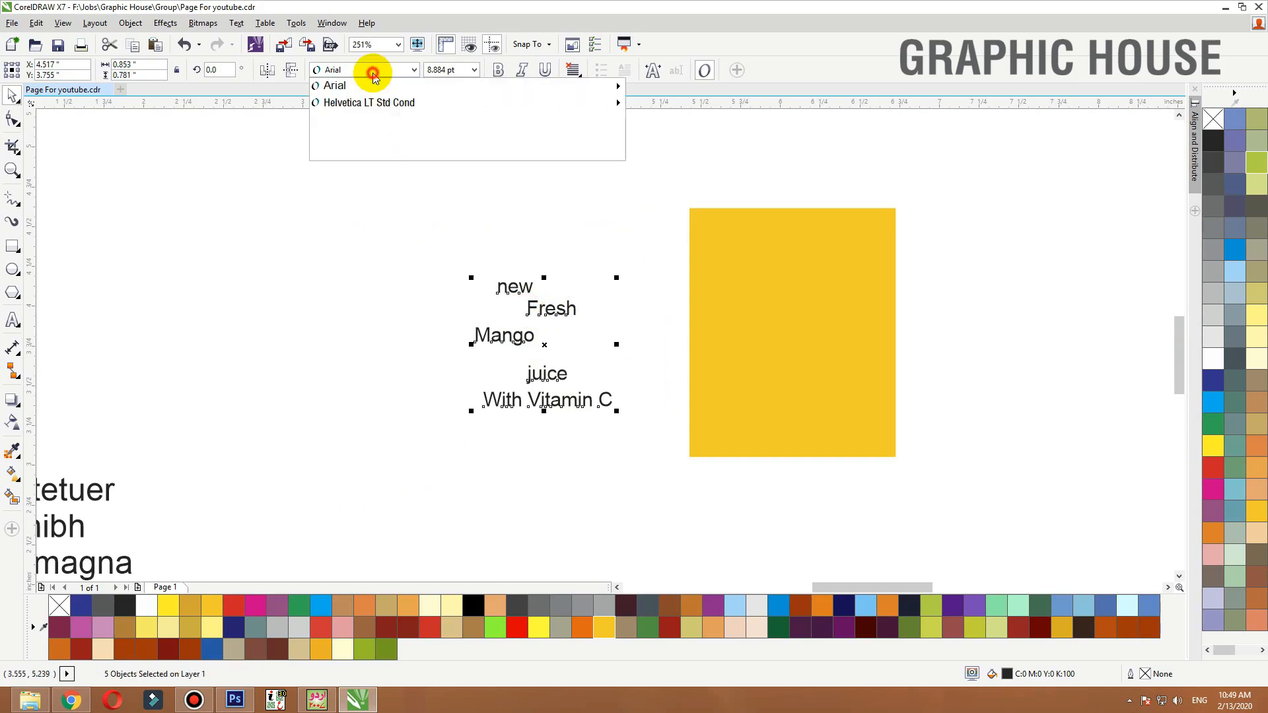
pyautogui.click(394, 105)
# Add an inward contour to the yellow rectangle to create an inset border
pyautogui.moveTo(455, 201); pyautogui.dragTo(833, 428)
pyautogui.click(833, 427)
pyautogui.scroll(1, 855, 343)
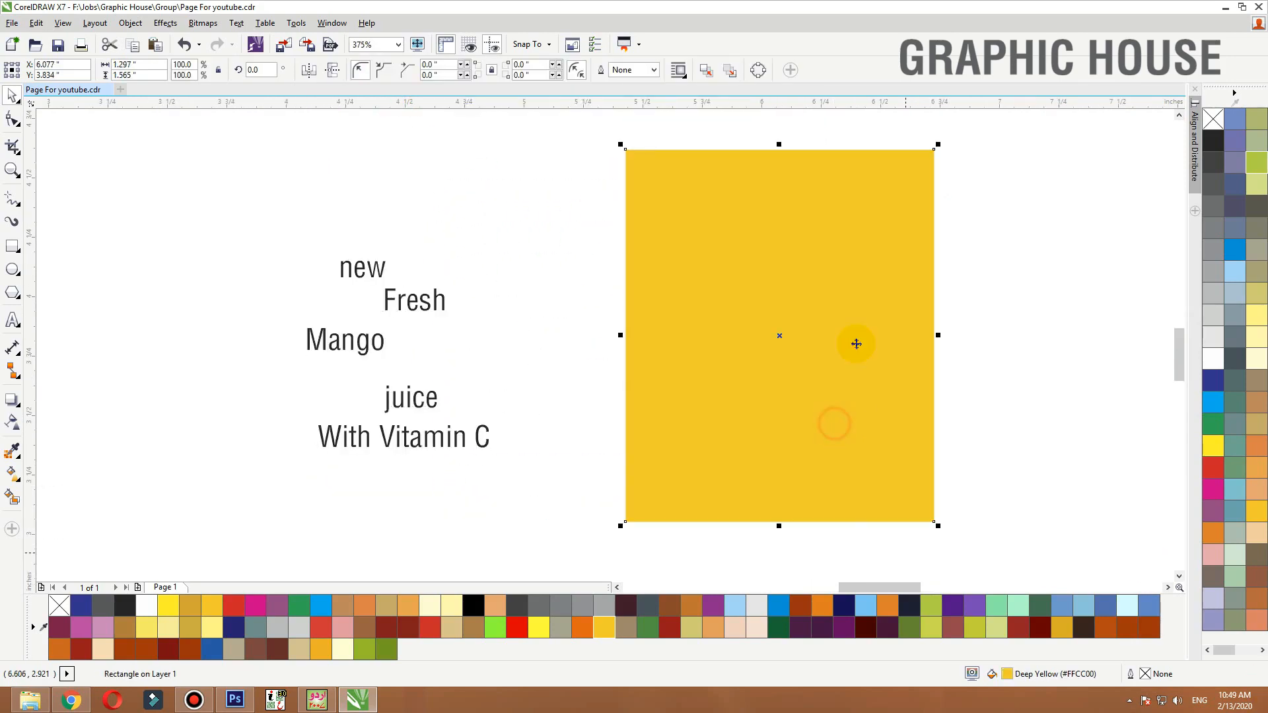
pyautogui.click(22, 411)
pyautogui.click(48, 416)
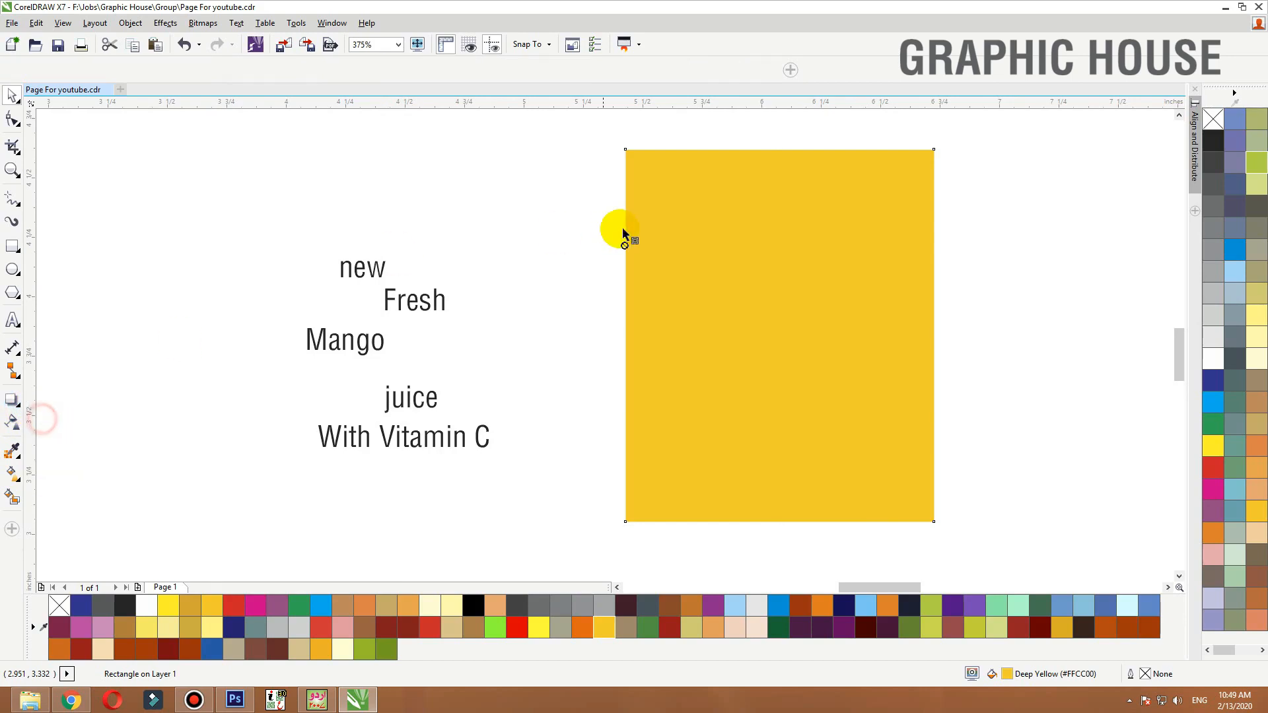
pyautogui.moveTo(622, 229); pyautogui.dragTo(646, 236)
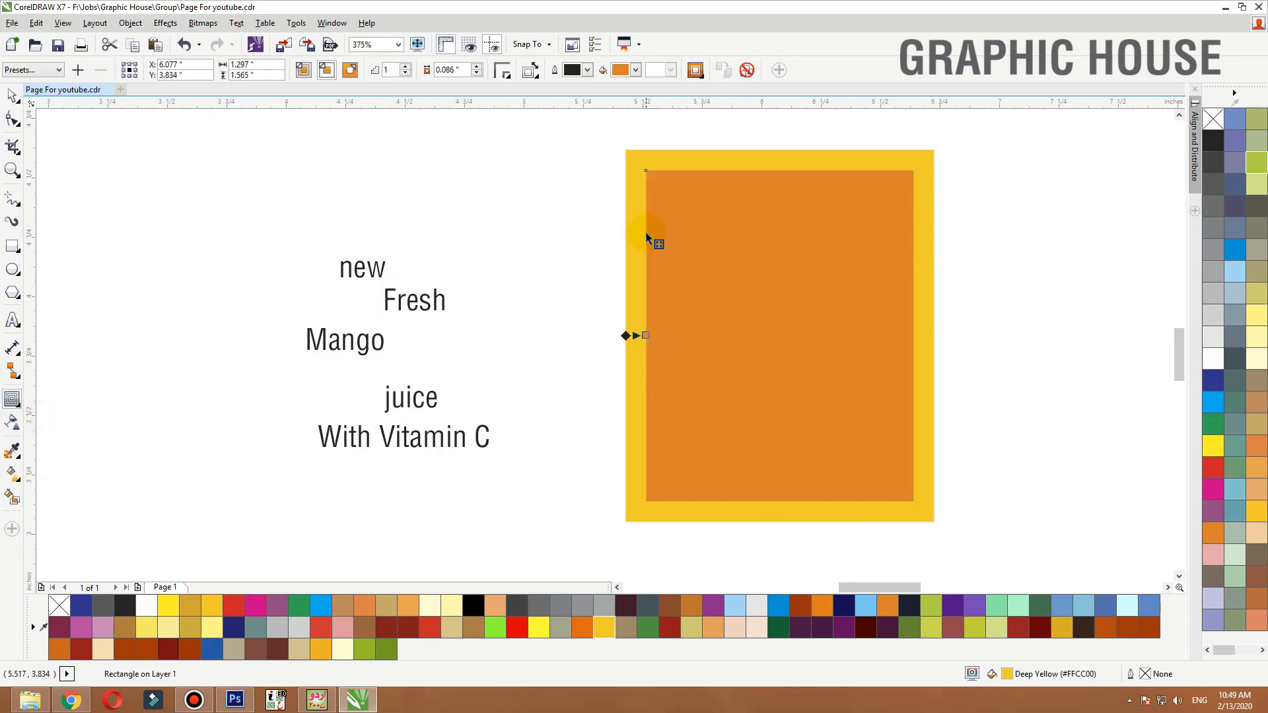
# Separate the contour and make the inner rectangle outline-only with a black outline and no fill
pyautogui.hotkey('ctrl', 'k')
pyautogui.click(610, 235)
pyautogui.moveTo(783, 235); pyautogui.dragTo(689, 235)
pyautogui.hotkey('ctrl', 'z')
pyautogui.rightClick(1216, 141)
pyautogui.click(1213, 120)
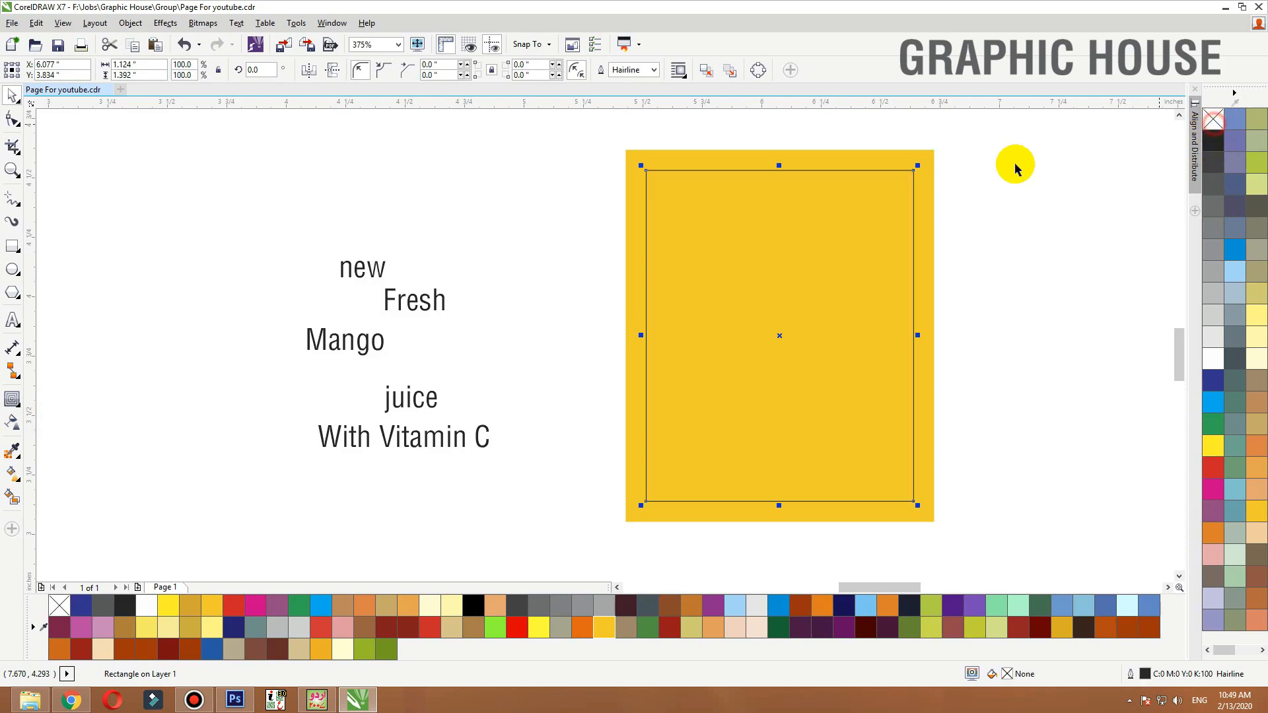
# Enlarge Mango to about 18 pt and centre it horizontally on the yellow panel
pyautogui.click(934, 275)
pyautogui.click(418, 301)
pyautogui.click(383, 342)
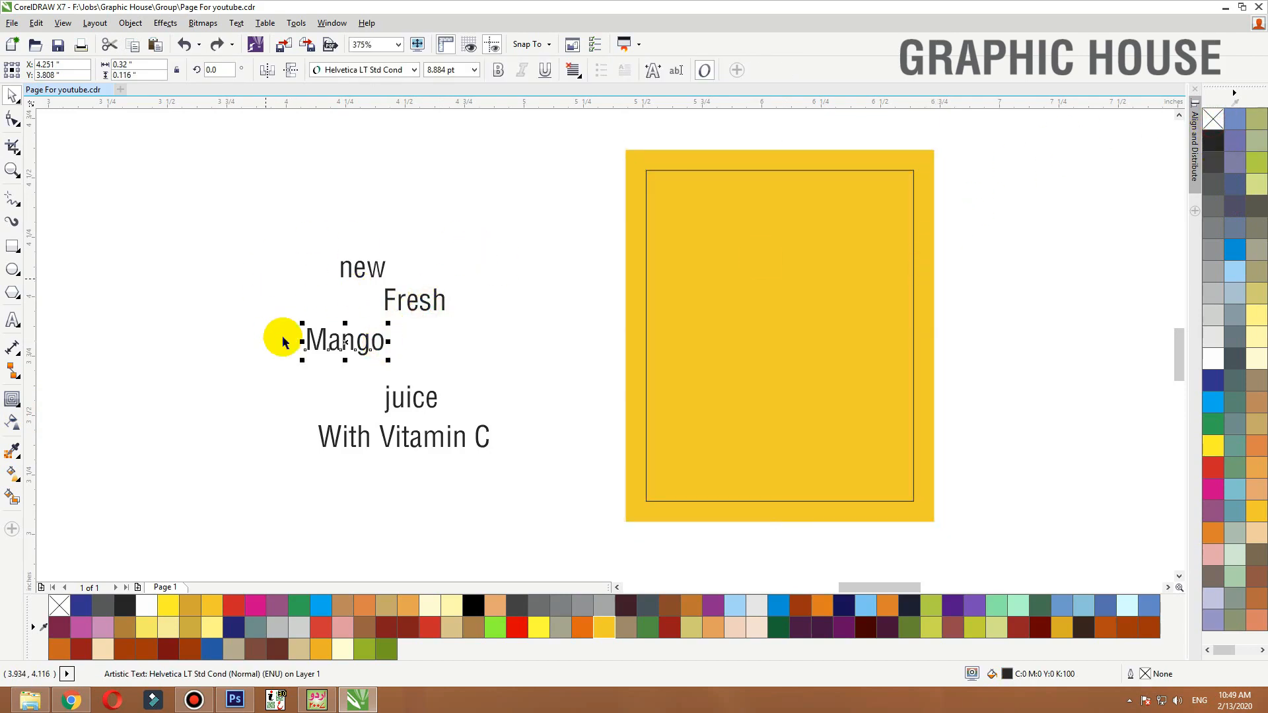
pyautogui.moveTo(387, 324); pyautogui.dragTo(468, 294)
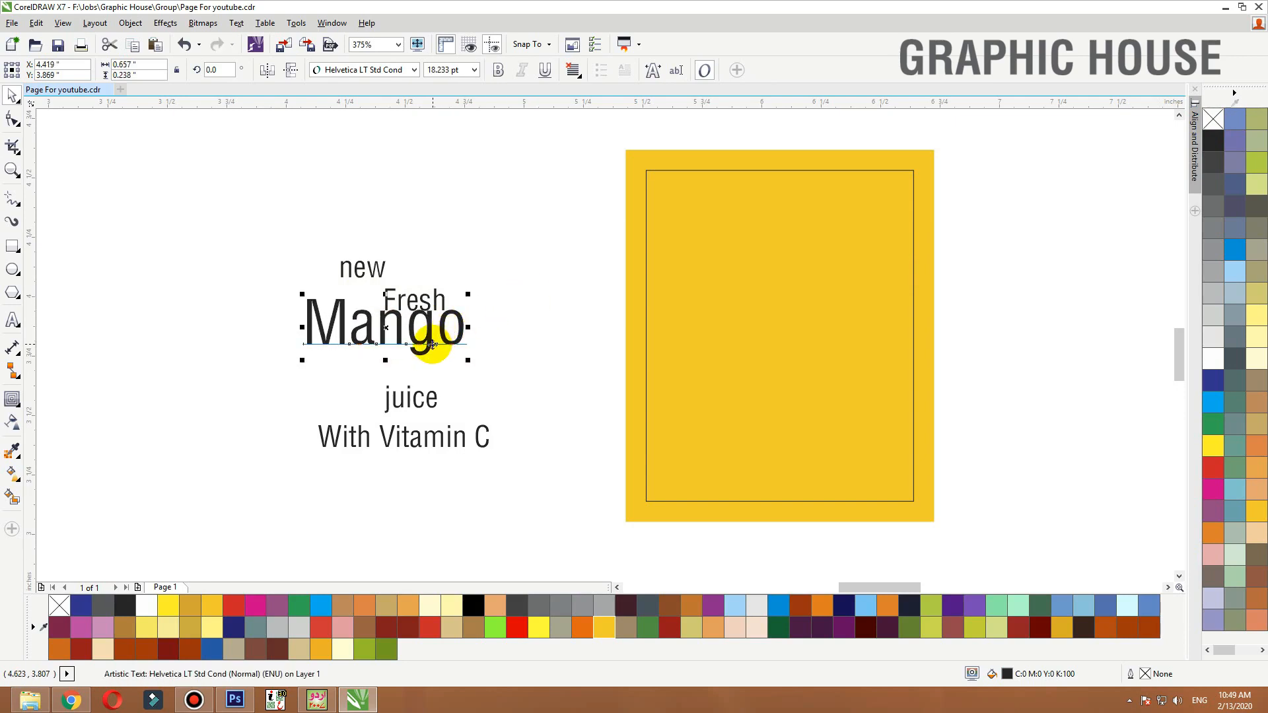
pyautogui.moveTo(433, 344); pyautogui.dragTo(821, 320)
pyautogui.keyDown('shift'); pyautogui.click(826, 253); pyautogui.keyUp('shift')
pyautogui.press('c')
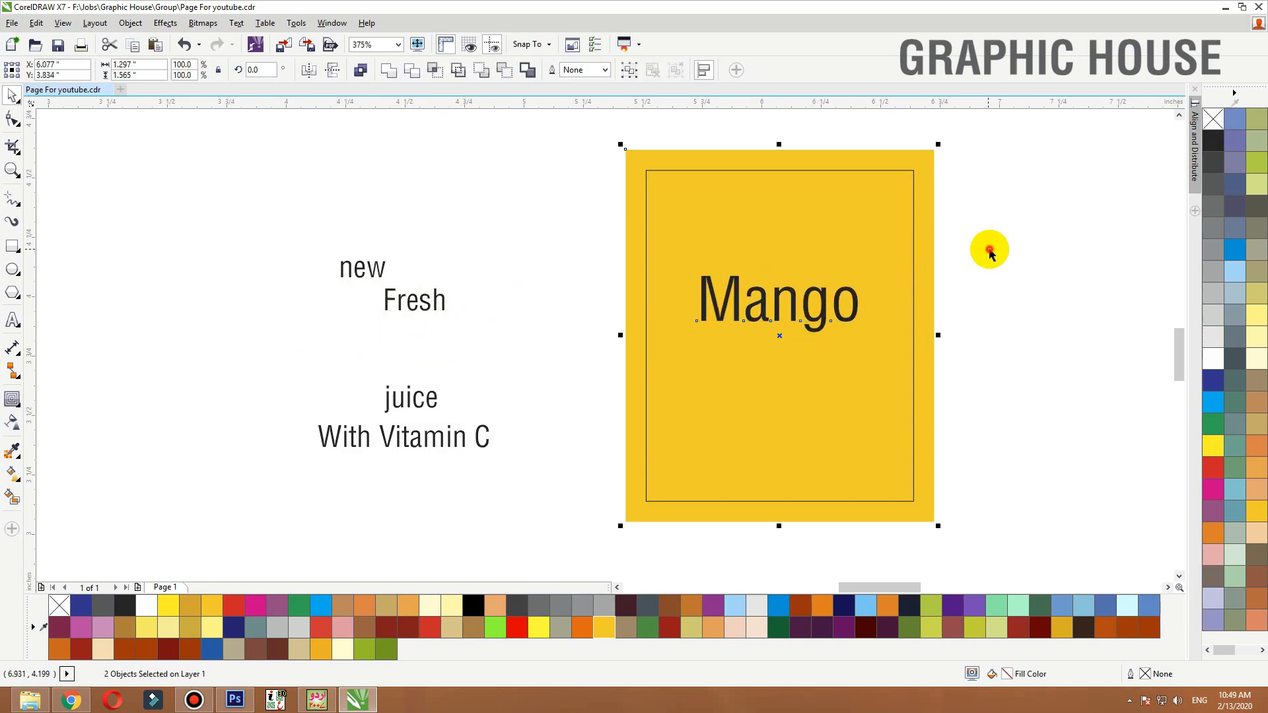
# Move juice below Mango and change its case to Juice in title case
pyautogui.click(989, 251)
pyautogui.moveTo(429, 403); pyautogui.dragTo(797, 355)
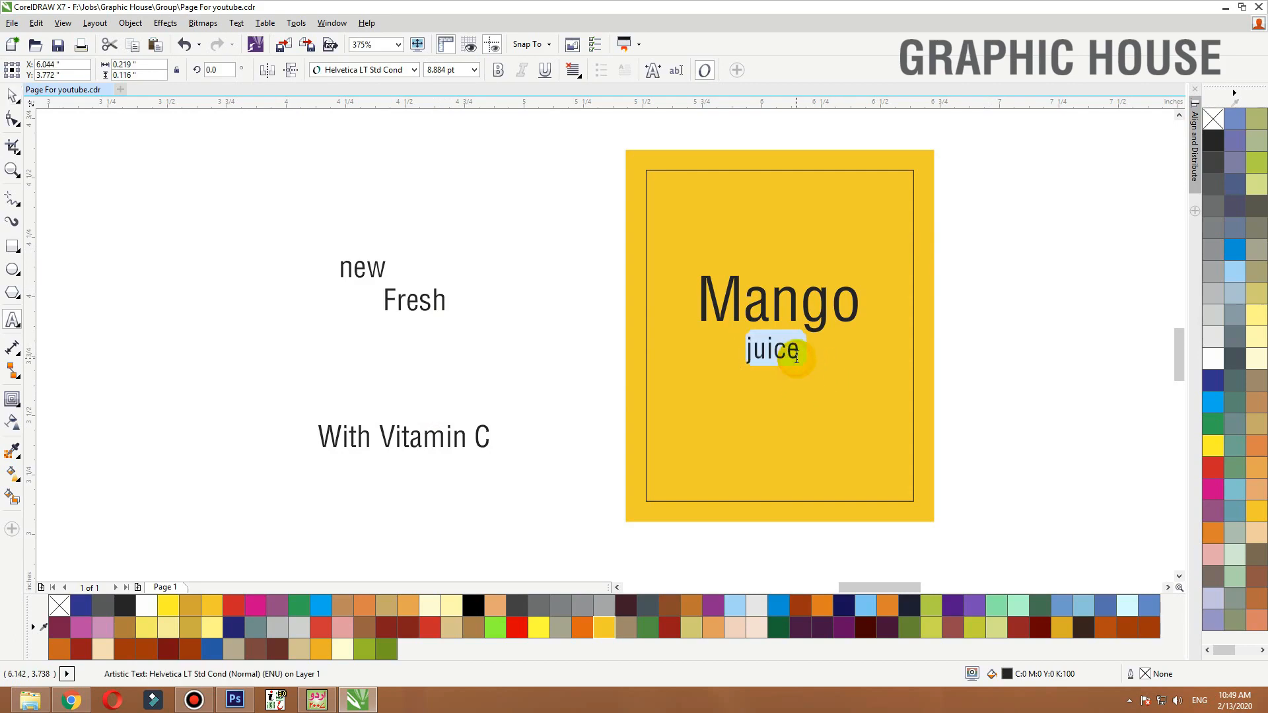
pyautogui.hotkey('shift', 'F3')
pyautogui.press('Down')
pyautogui.press('Return')
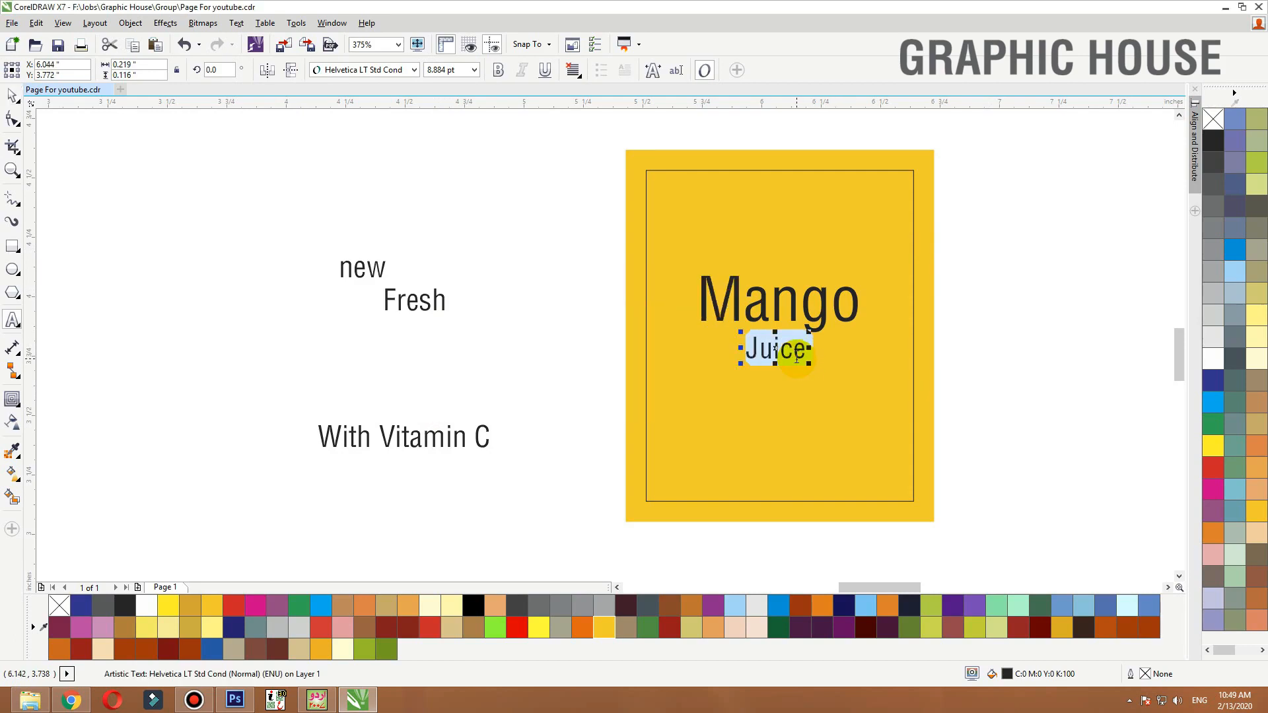
# Place Fresh above the left end of Mango and shift With Vitamin C slightly
pyautogui.click(10, 92)
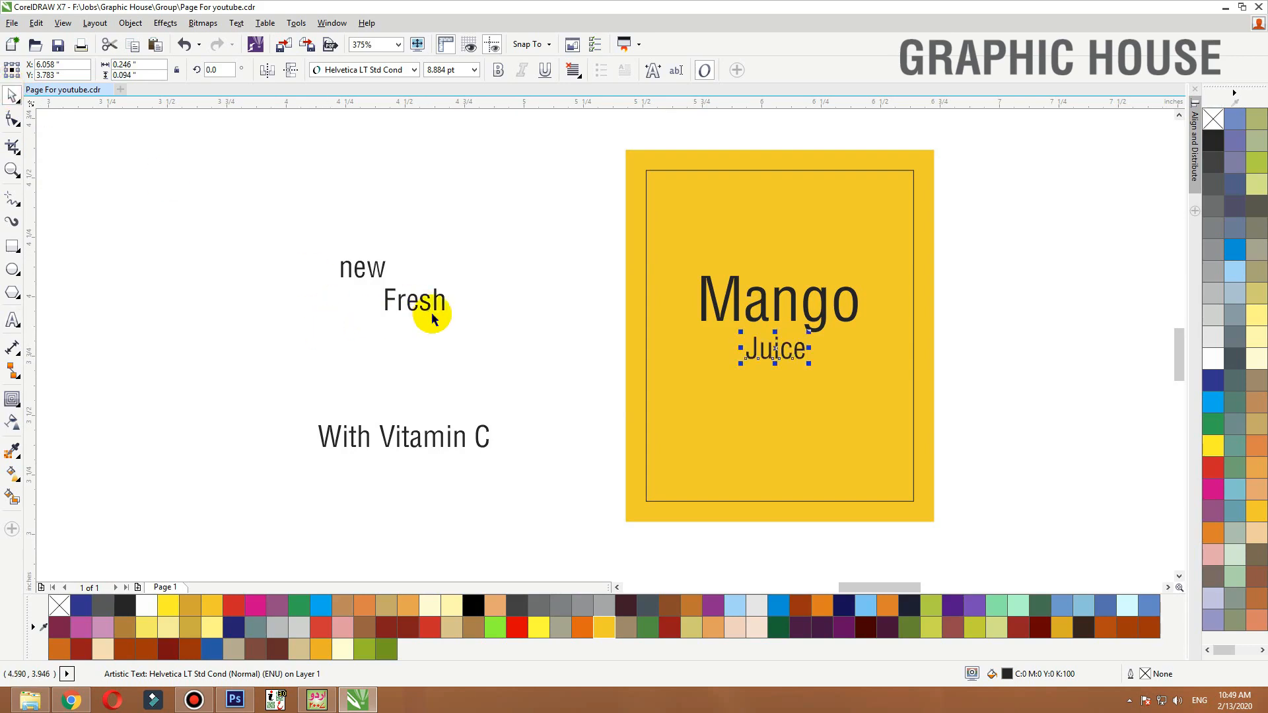
pyautogui.moveTo(430, 310); pyautogui.dragTo(719, 267)
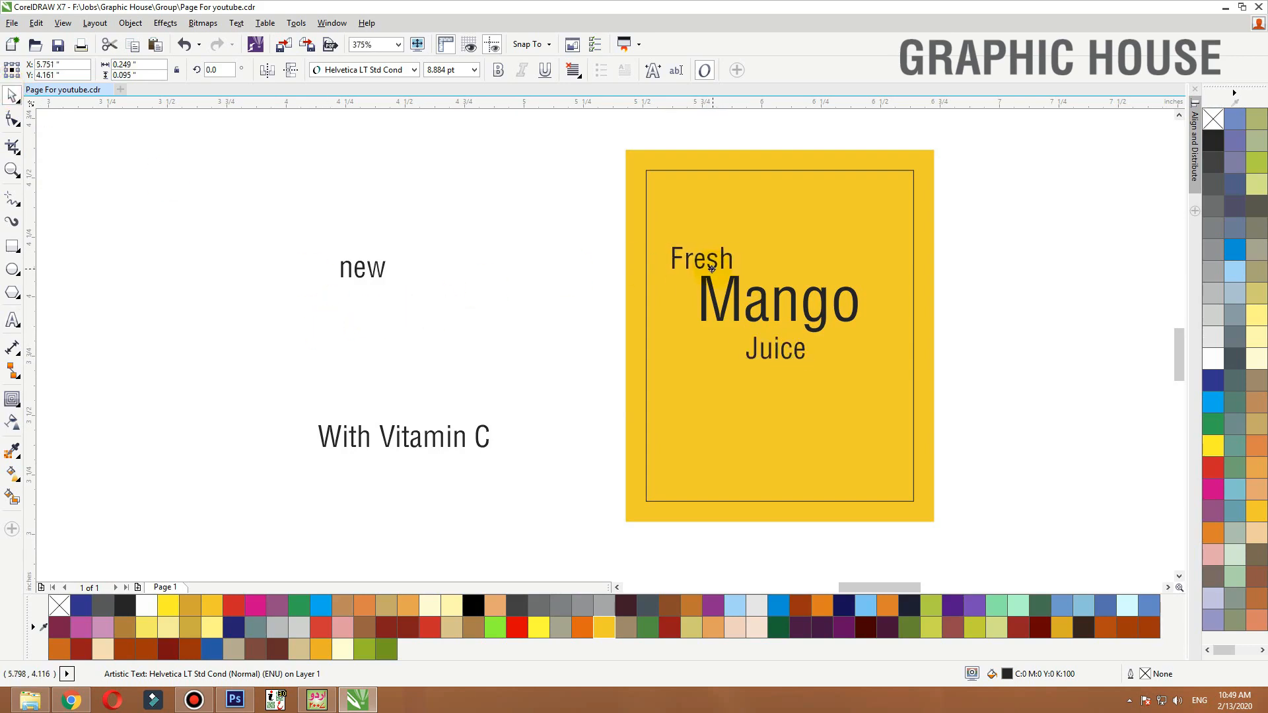
pyautogui.moveTo(461, 444); pyautogui.dragTo(513, 441)
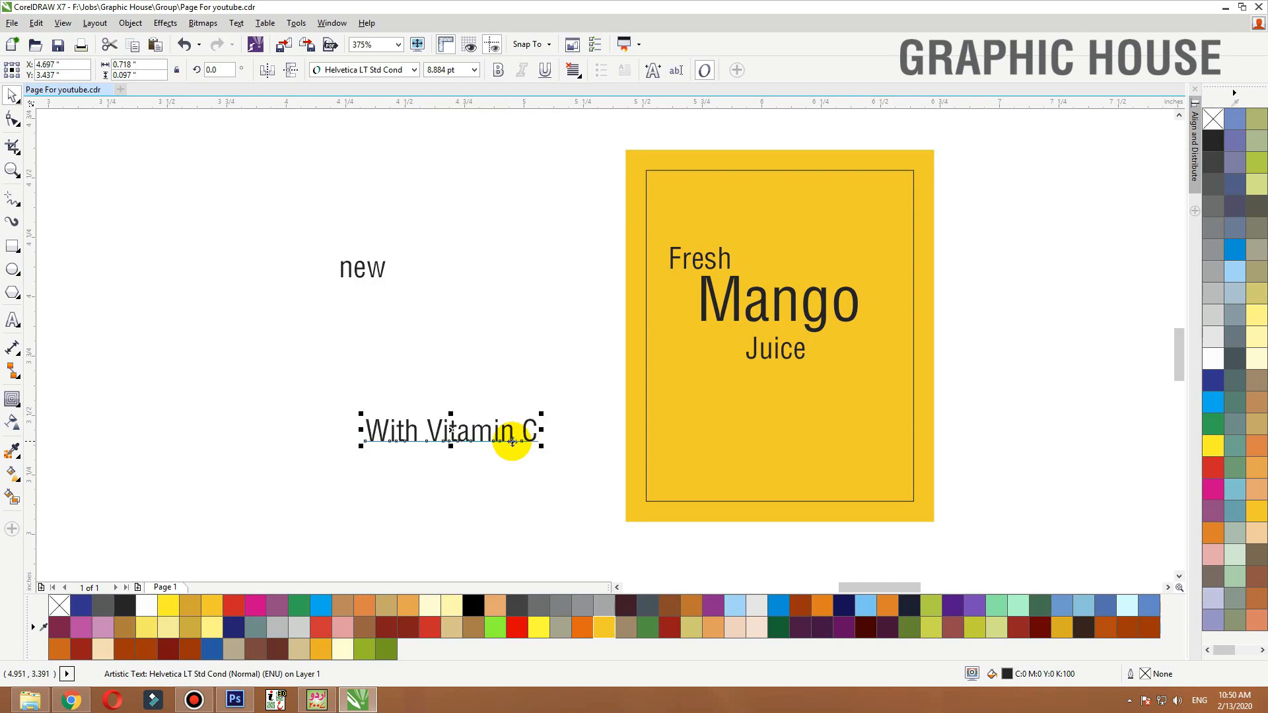
# Change the font of Mango to Knight Brush Demo
pyautogui.click(755, 315)
pyautogui.click(499, 259)
pyautogui.click(762, 317)
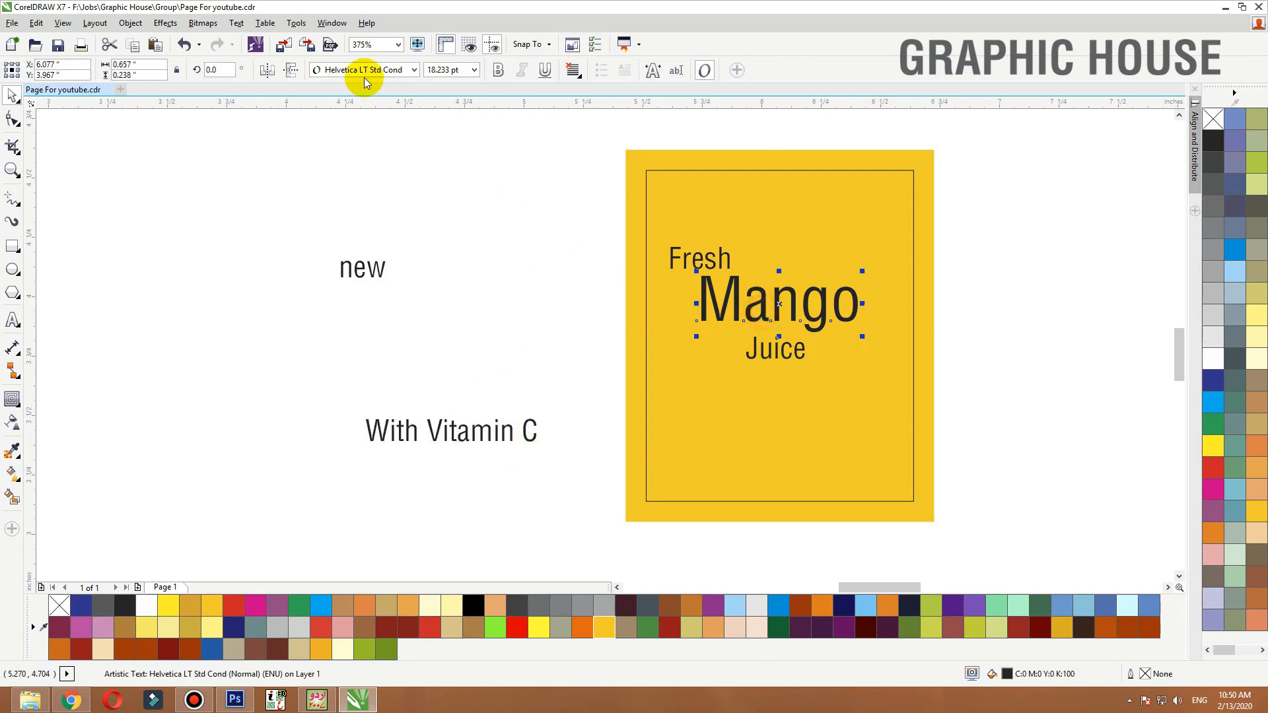
pyautogui.click(361, 71)
pyautogui.scroll(-3, 401, 198)
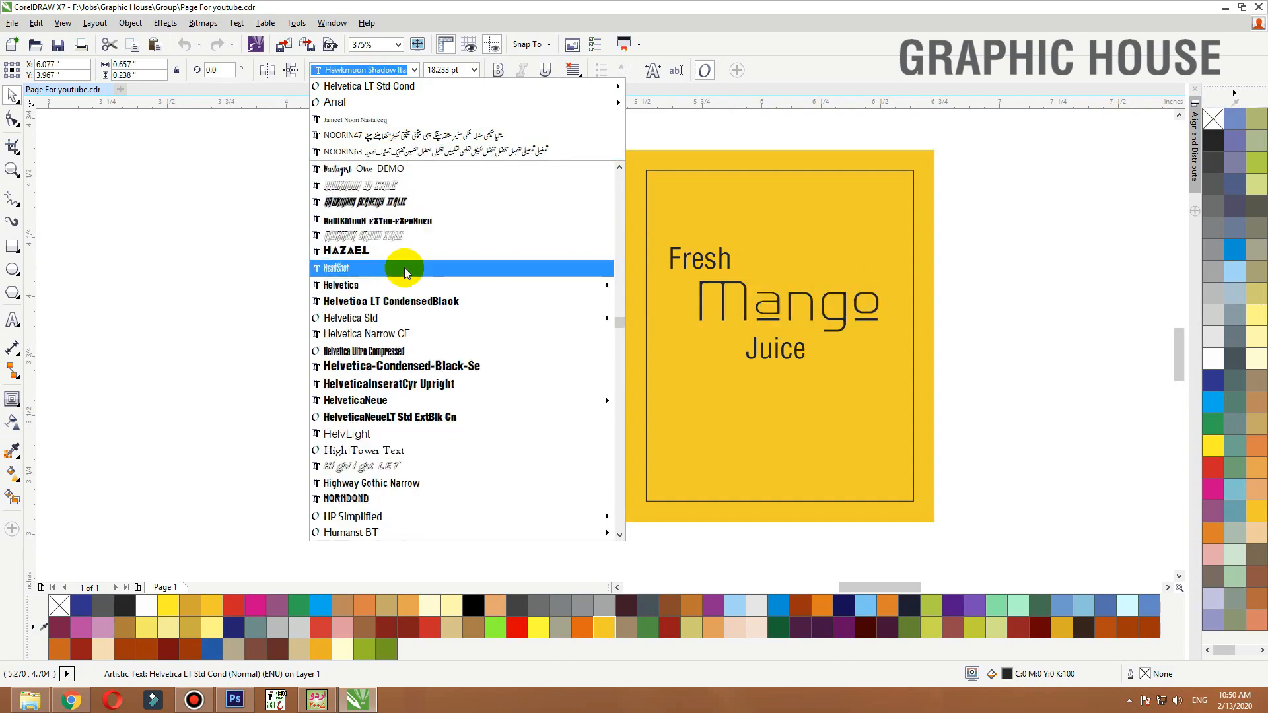
pyautogui.scroll(-5, 410, 416)
pyautogui.scroll(-1, 396, 396)
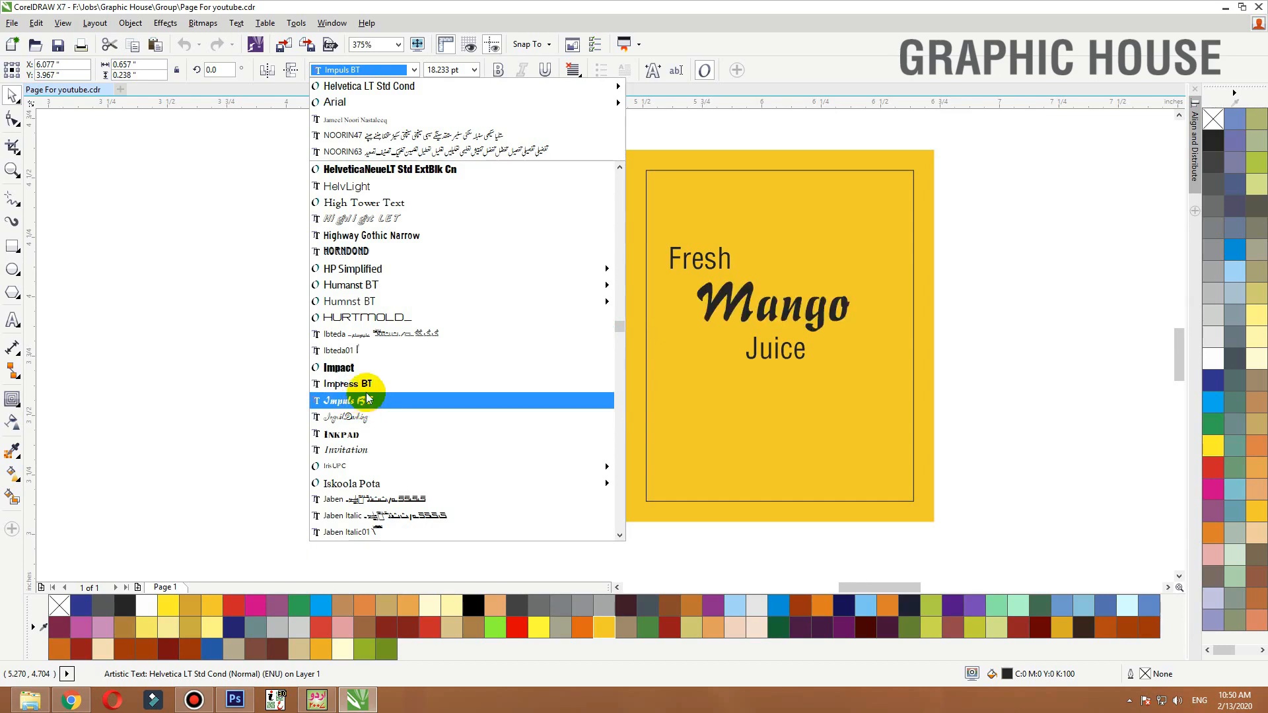
pyautogui.scroll(-6, 370, 409)
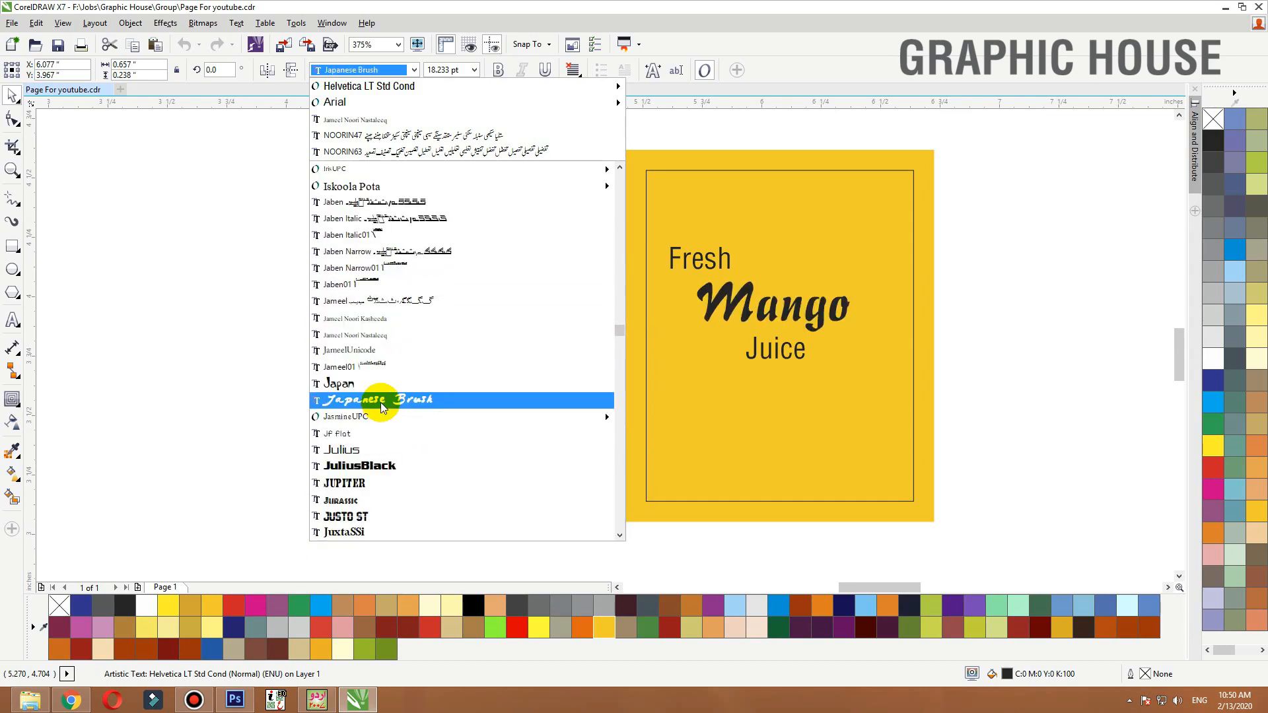
pyautogui.scroll(-6, 381, 410)
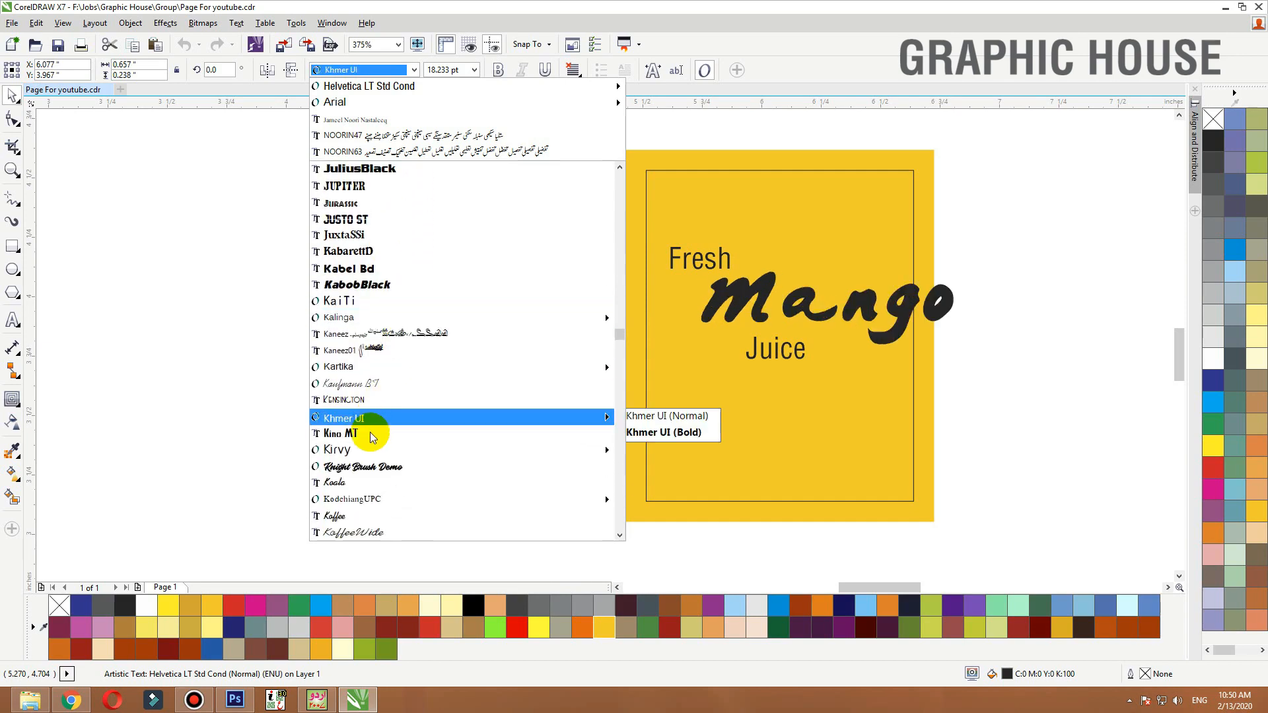
pyautogui.click(367, 466)
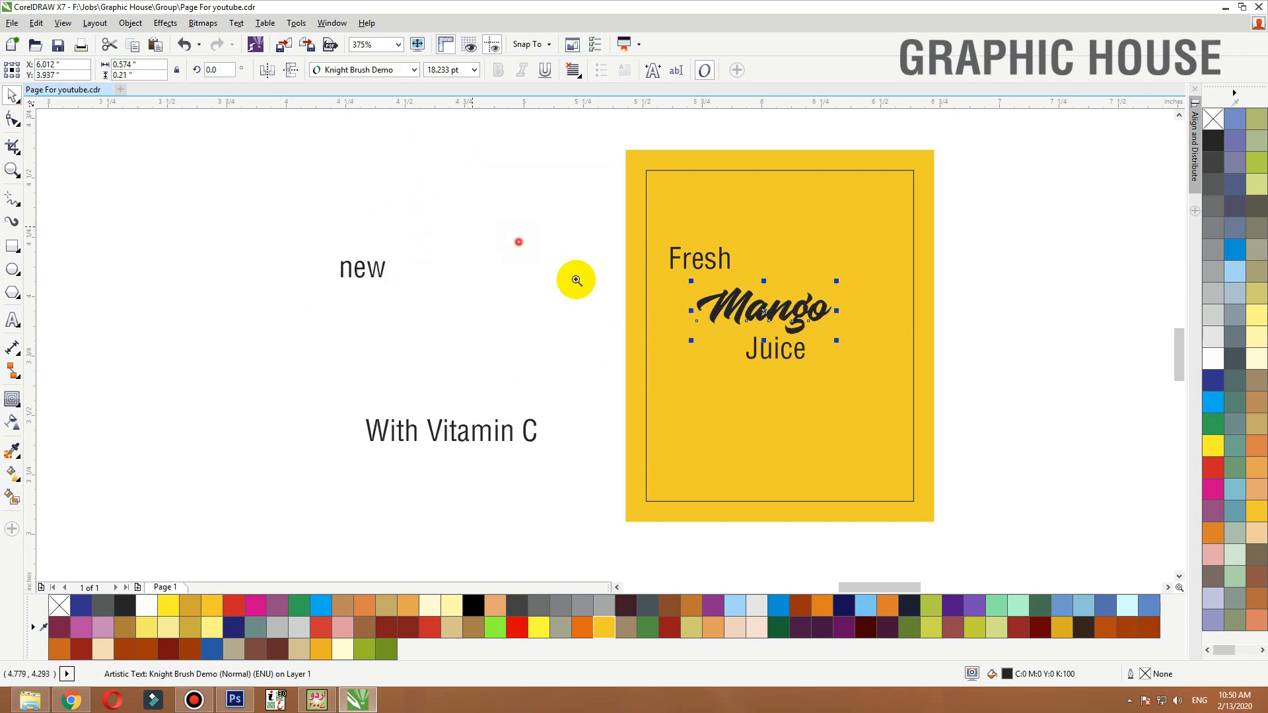
# Enlarge the Mango text and recentre it horizontally on the panel
pyautogui.moveTo(493, 229); pyautogui.dragTo(1027, 405)
pyautogui.moveTo(803, 260); pyautogui.dragTo(874, 224)
pyautogui.keyDown('shift'); pyautogui.click(826, 204); pyautogui.keyUp('shift')
pyautogui.press('c')
pyautogui.click(1056, 198)
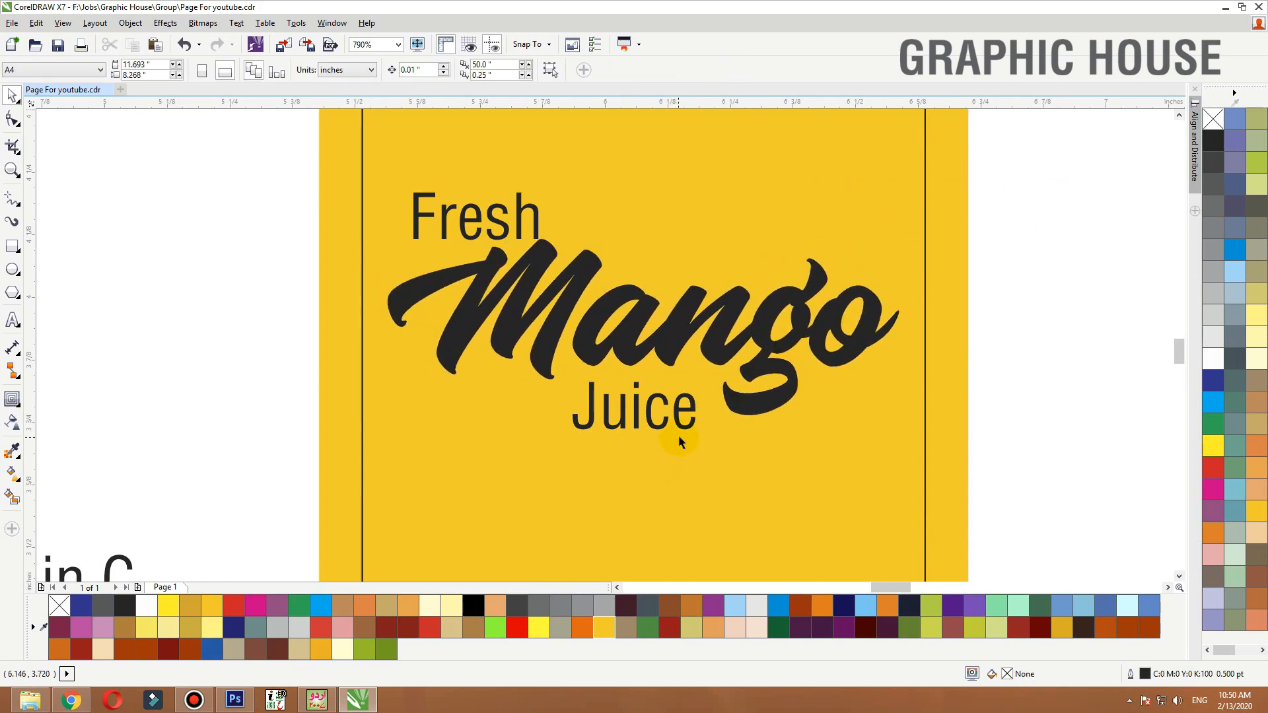
# Bring the mango image to the front, scale it down and place it below Juice on the panel
pyautogui.click(684, 429)
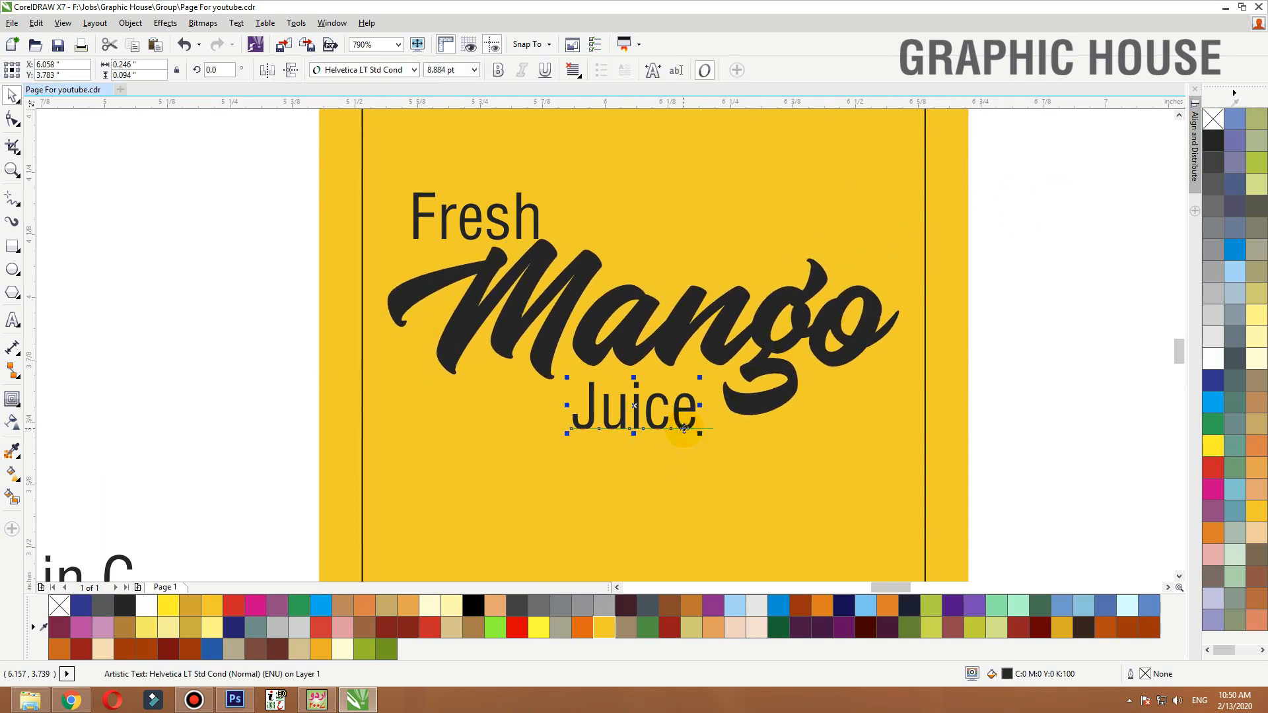
pyautogui.scroll(-5, 684, 428)
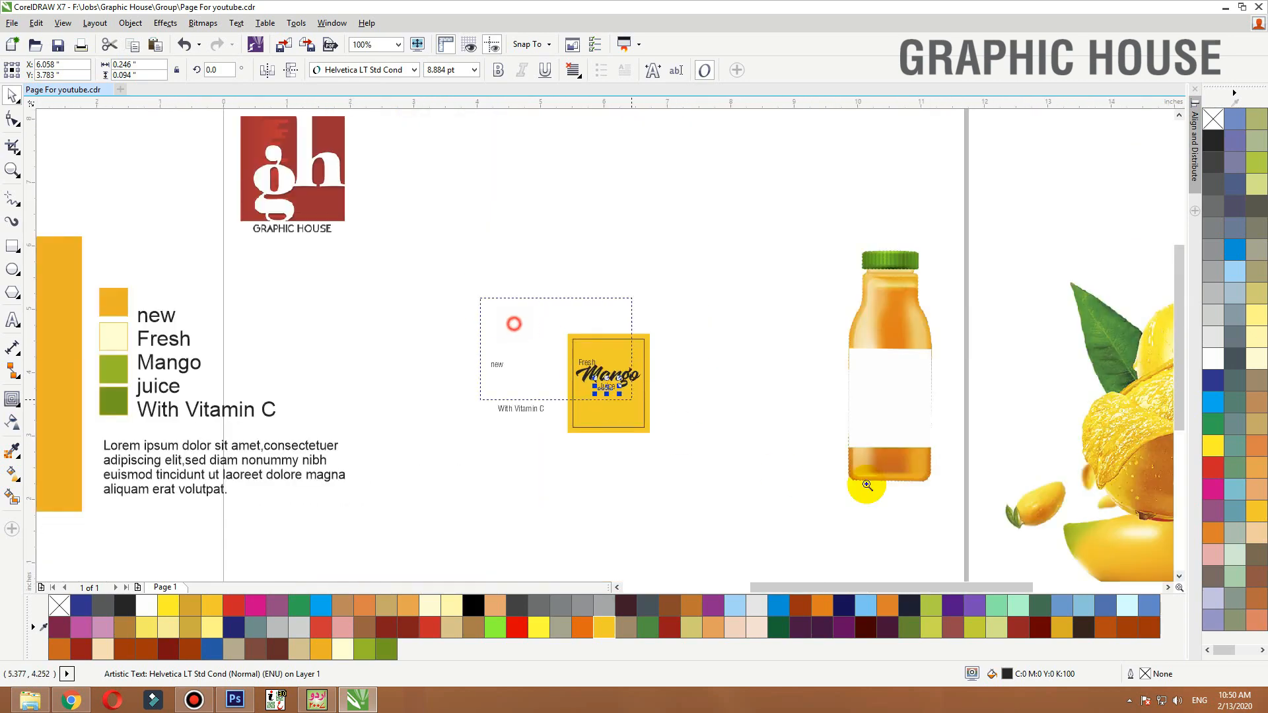
pyautogui.moveTo(921, 325); pyautogui.dragTo(653, 344)
pyautogui.hotkey('shift', 'F2')
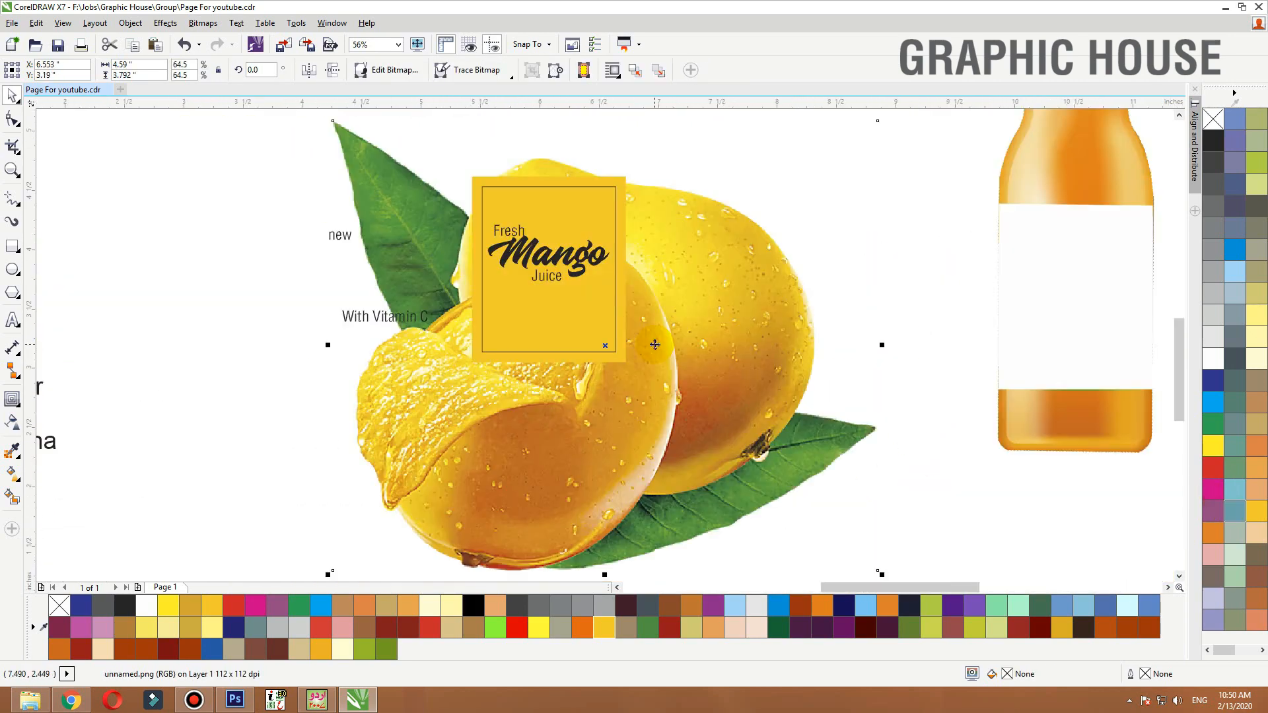
pyautogui.hotkey('shift', 'pageup')
pyautogui.moveTo(891, 122); pyautogui.dragTo(542, 293)
pyautogui.moveTo(754, 236); pyautogui.dragTo(338, 403)
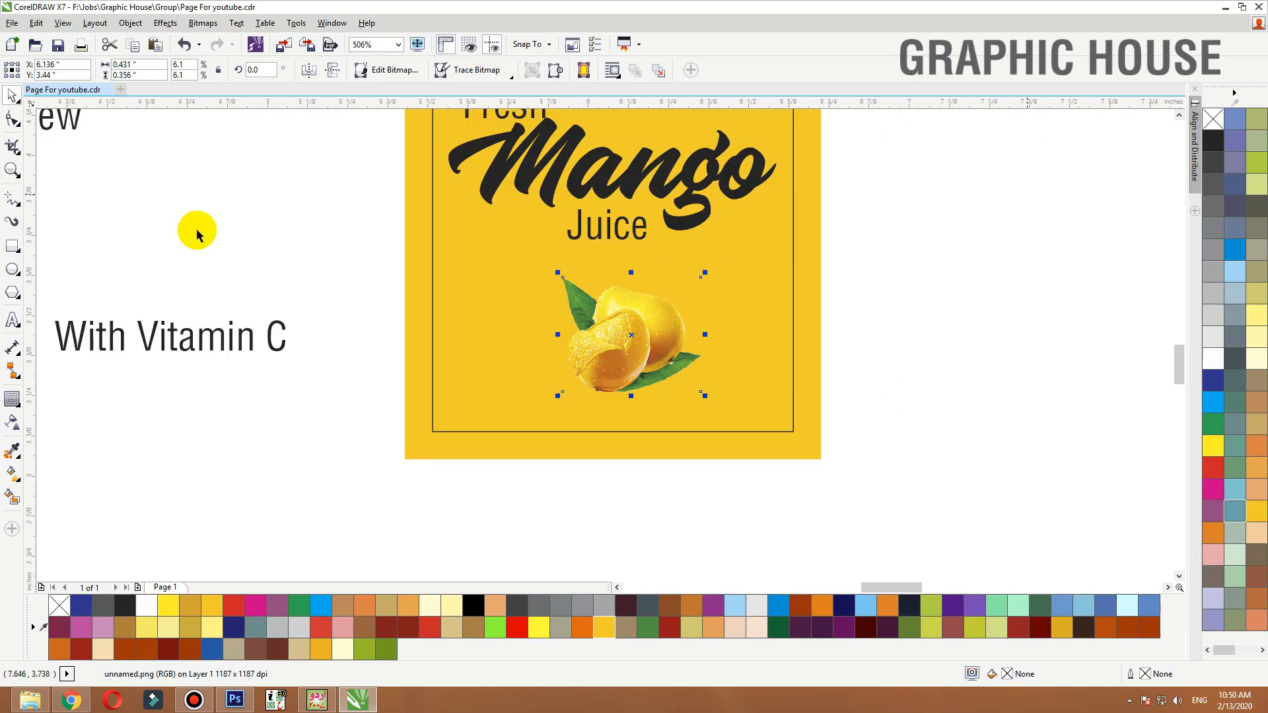
# Draw a rectangle covering the lower part of the label panel
pyautogui.click(12, 248)
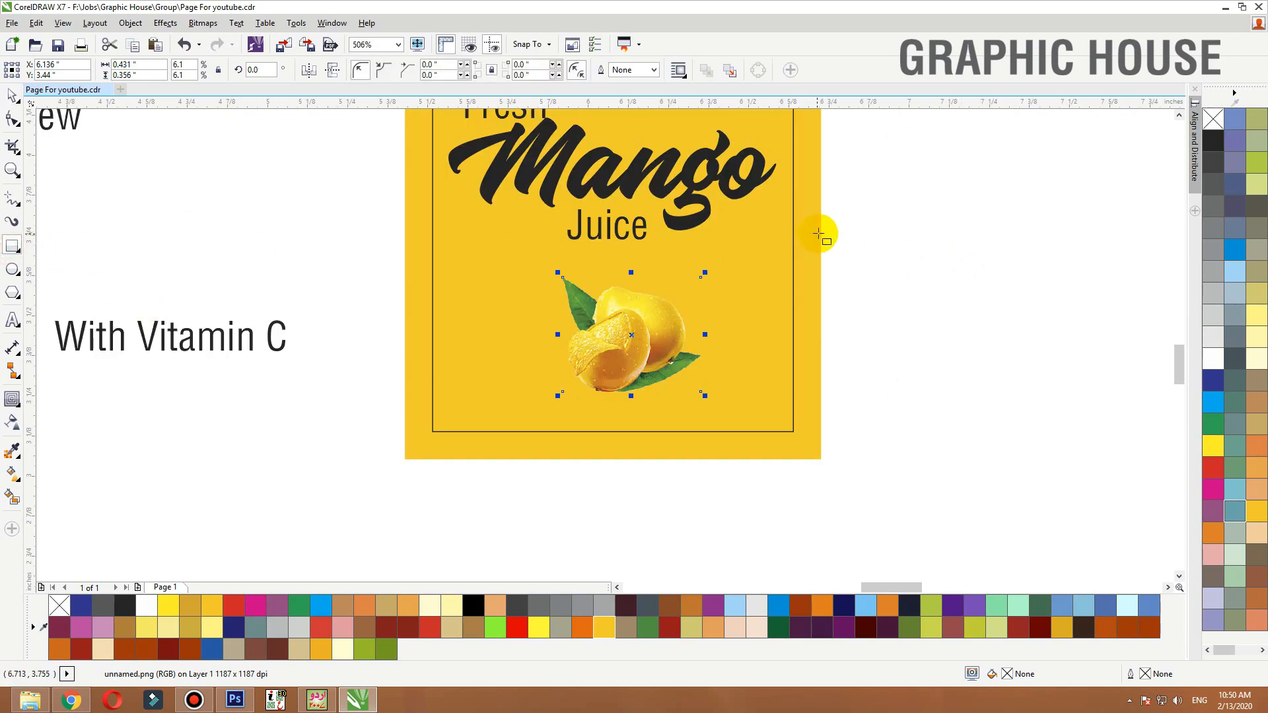
pyautogui.moveTo(822, 233)
pyautogui.mouseDown()
pyautogui.moveTo(458, 413)
pyautogui.moveTo(405, 458)
pyautogui.mouseUp()
pyautogui.press('space')
pyautogui.scroll(-2, 792, 398)
pyautogui.press('F2')
pyautogui.moveTo(877, 234); pyautogui.dragTo(101, 514)
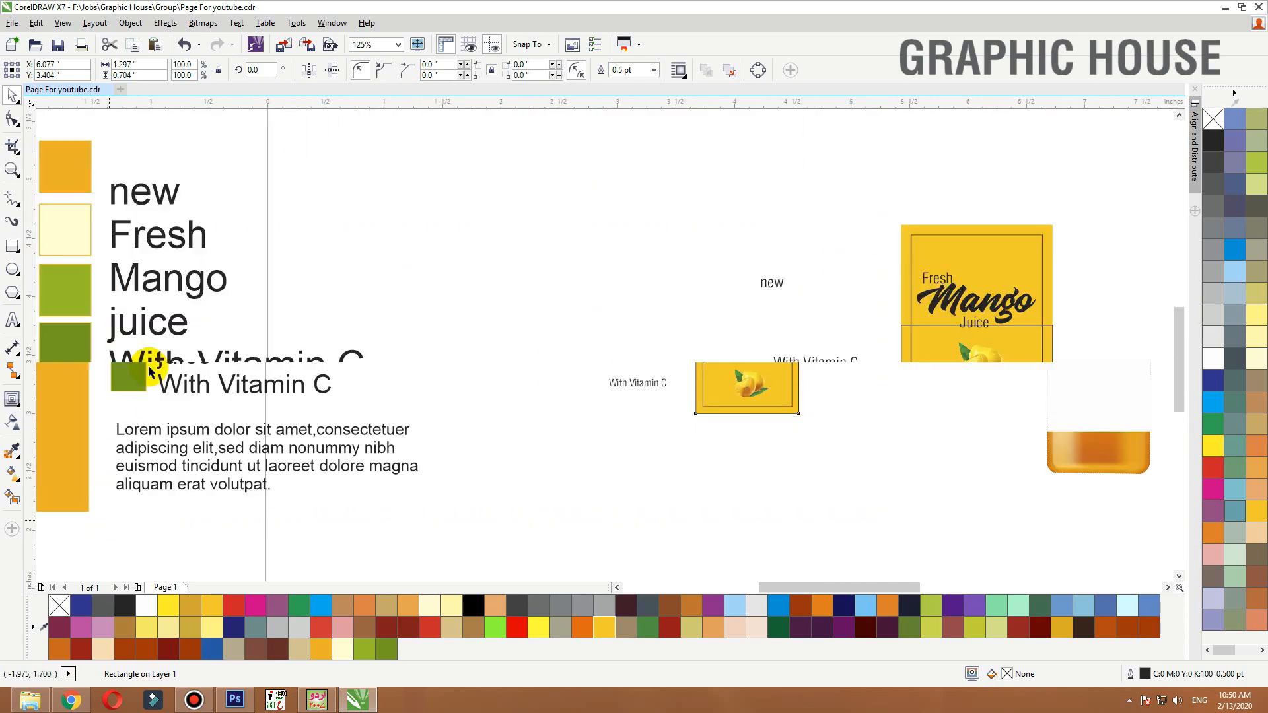
# Select the four colour swatches and move them beside the label
pyautogui.click(74, 347)
pyautogui.keyDown('shift'); pyautogui.click(72, 288); pyautogui.keyUp('shift')
pyautogui.keyDown('shift'); pyautogui.click(73, 249); pyautogui.keyUp('shift')
pyautogui.keyDown('shift'); pyautogui.click(74, 162); pyautogui.keyUp('shift')
pyautogui.moveTo(72, 163); pyautogui.dragTo(708, 222)
pyautogui.press('F2')
pyautogui.moveTo(639, 161); pyautogui.dragTo(1093, 486)
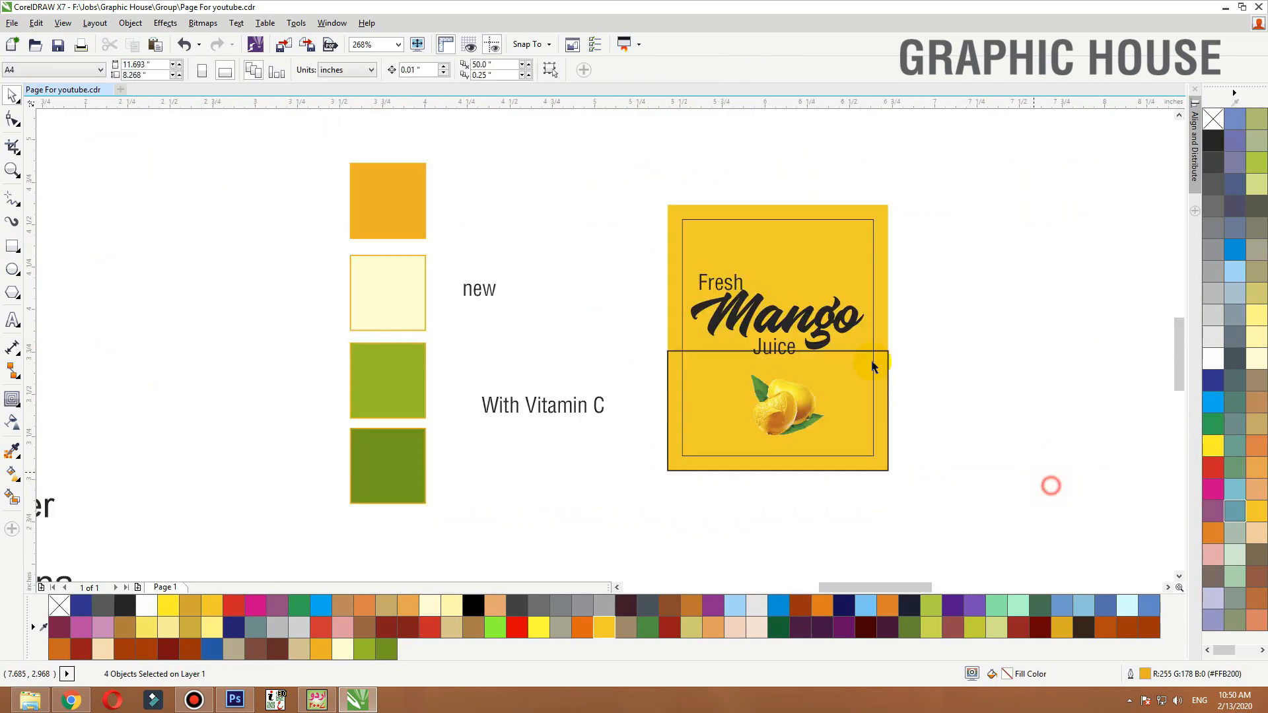
# Fill the lower rectangle with the dark green swatch colour using the eyedropper and remove its outline
pyautogui.click(882, 357)
pyautogui.click(12, 451)
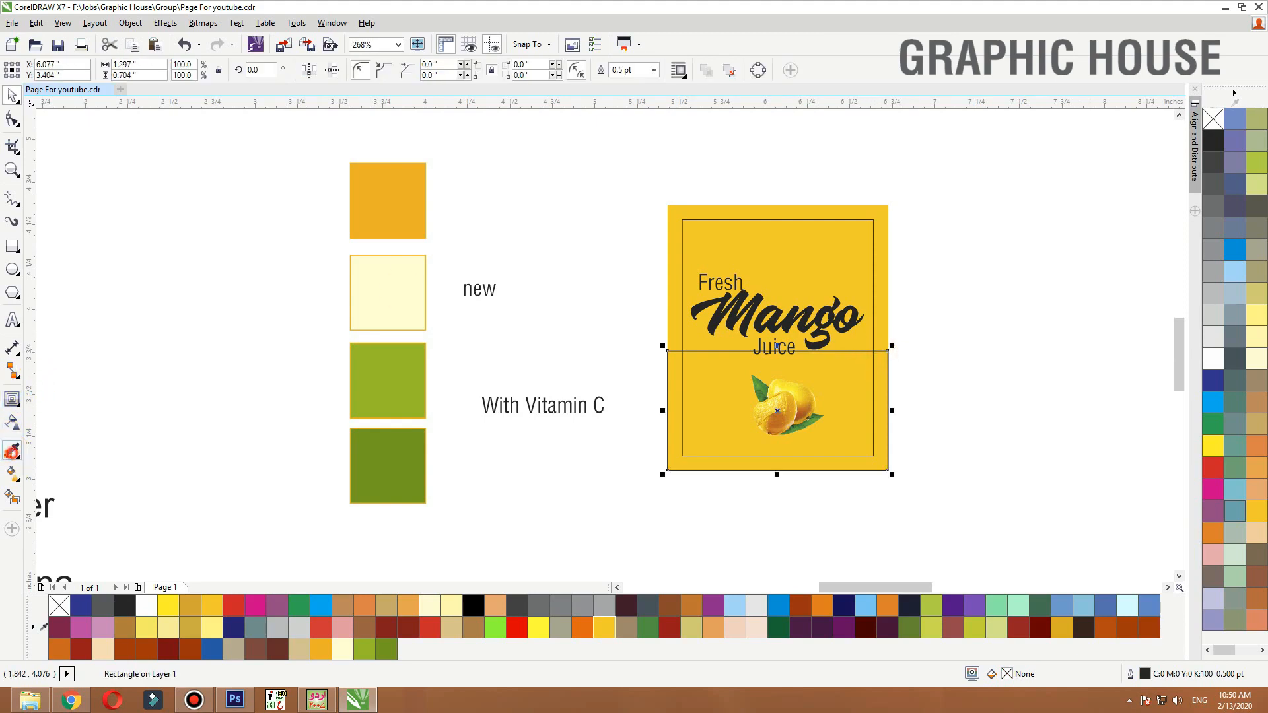
pyautogui.click(375, 457)
pyautogui.click(695, 416)
pyautogui.press('space')
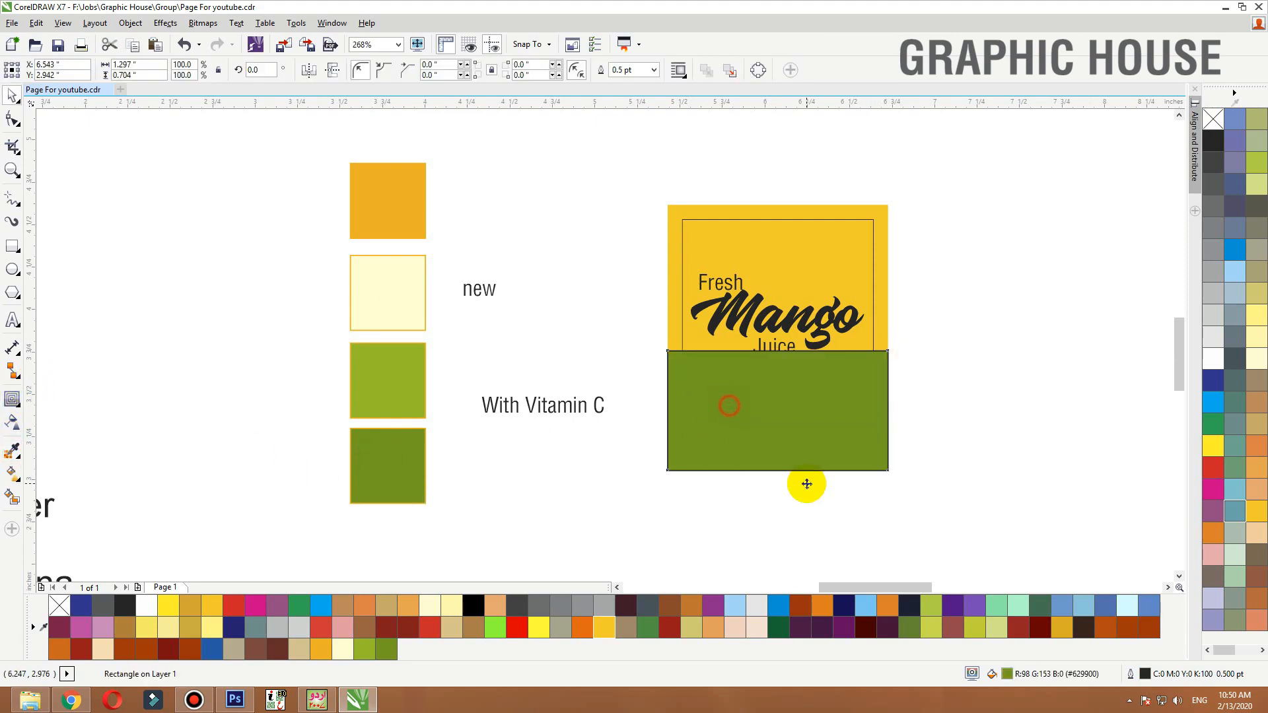
pyautogui.rightClick(1212, 119)
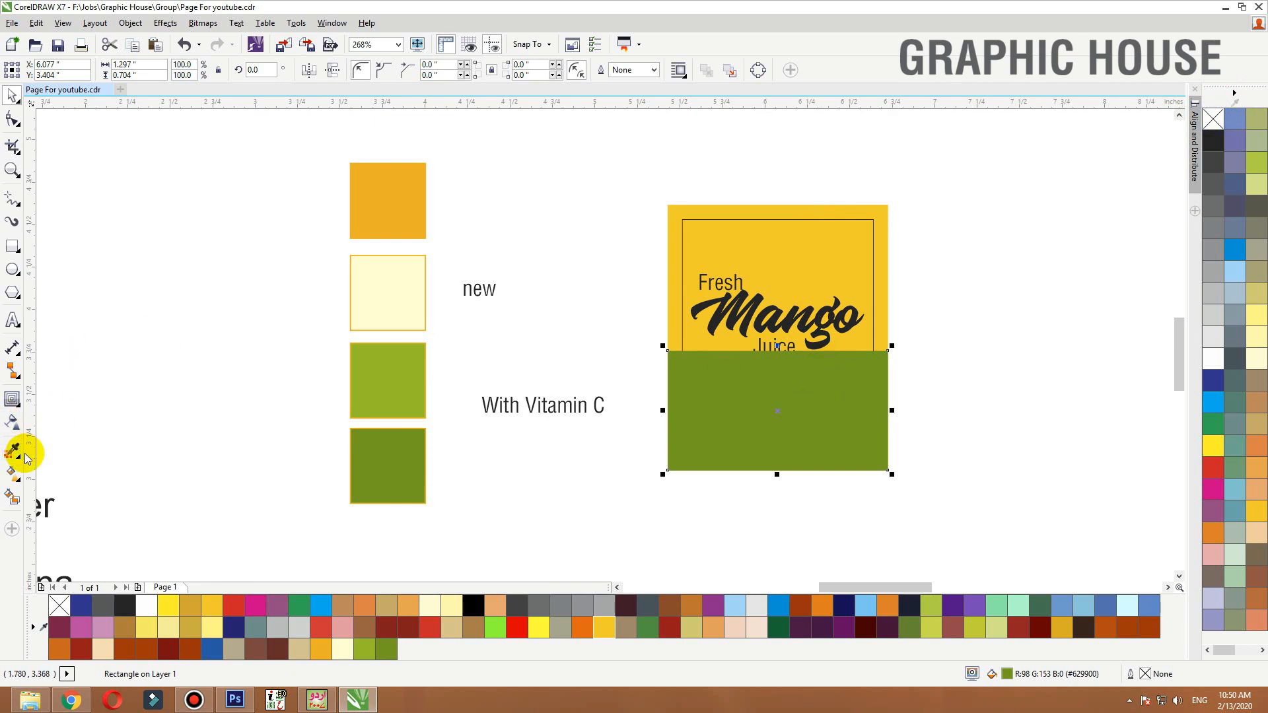
# Apply a diagonal linear fountain fill to the green rectangle, blending into the lighter green swatch colour
pyautogui.press('g')
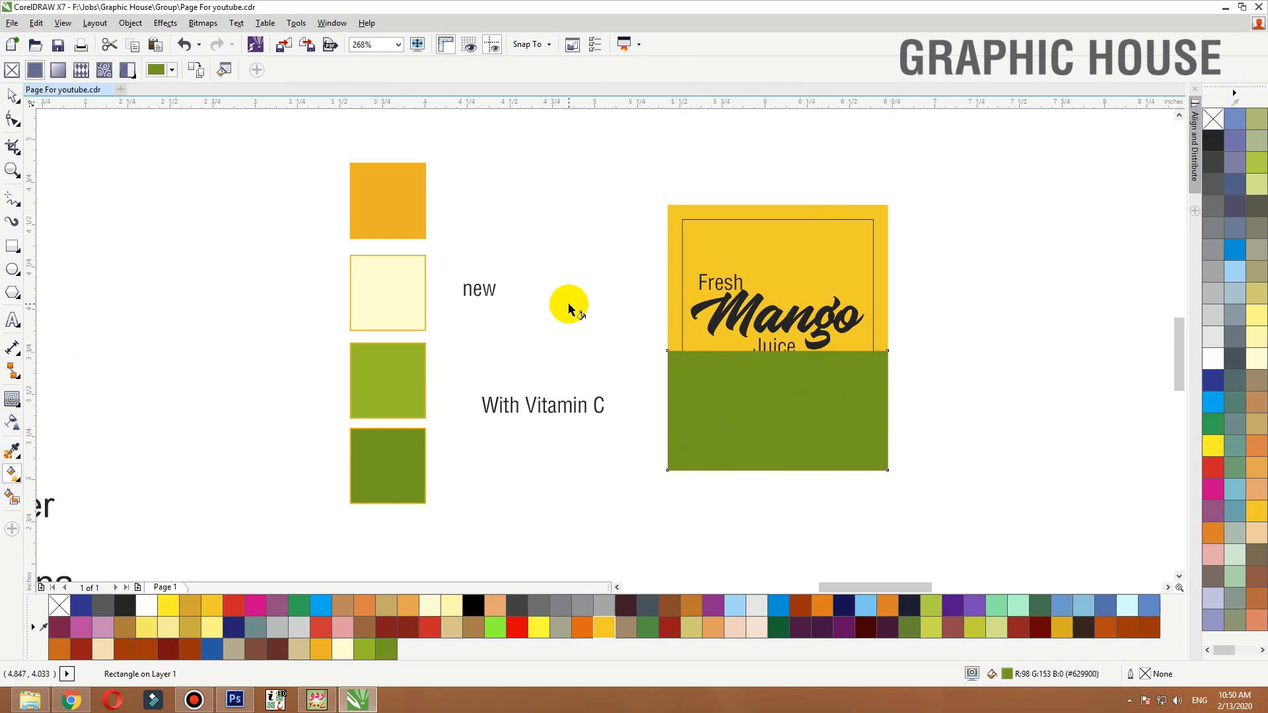
pyautogui.moveTo(761, 470); pyautogui.dragTo(764, 355)
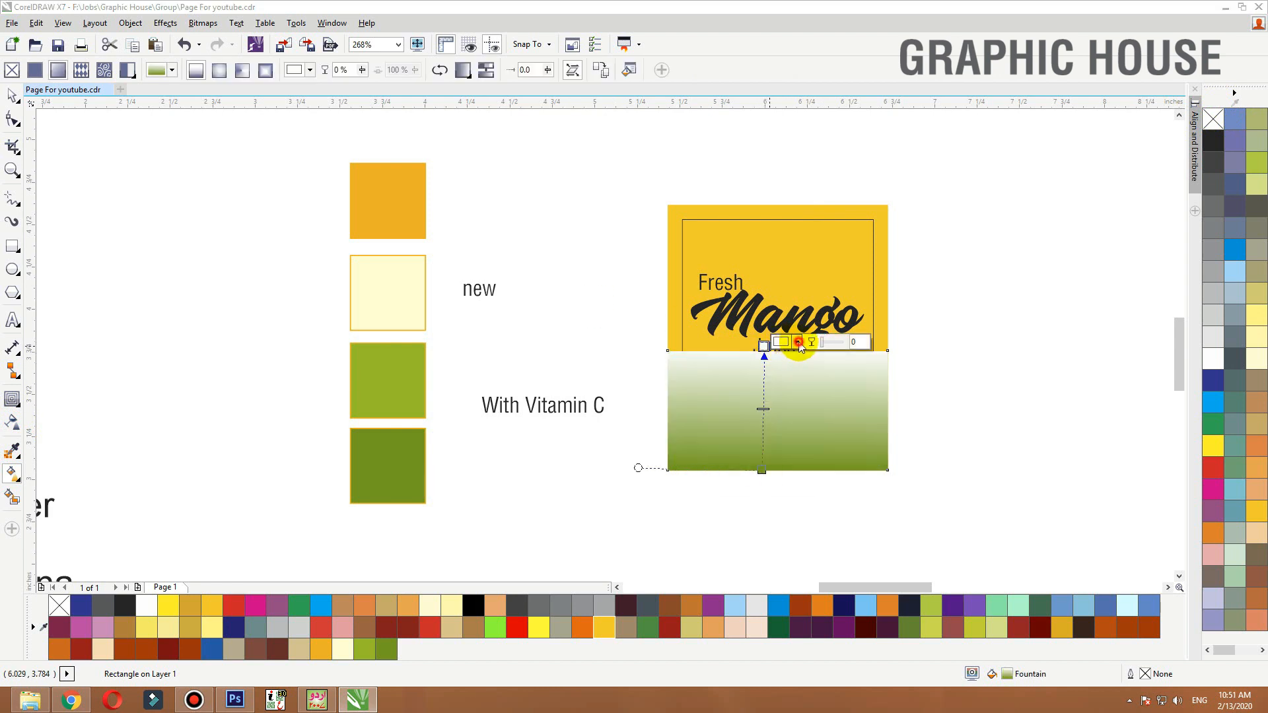
pyautogui.click(798, 342)
pyautogui.click(824, 370)
pyautogui.click(376, 375)
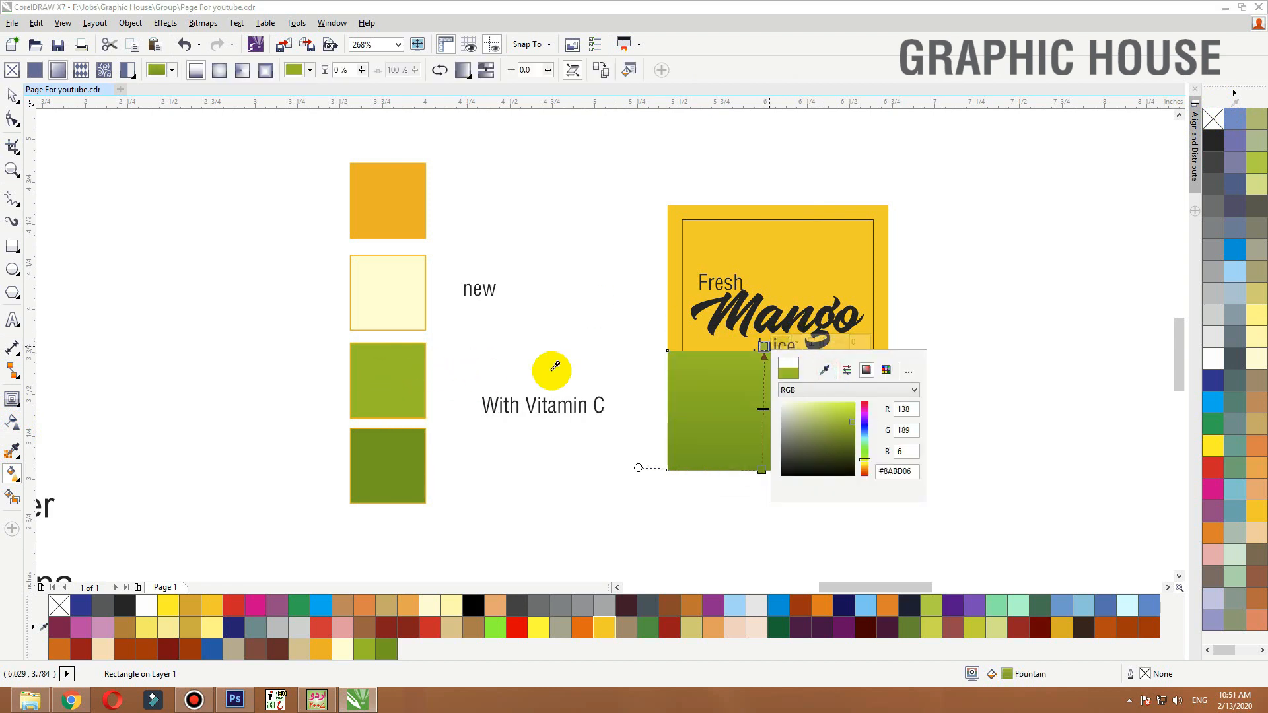
pyautogui.moveTo(762, 470)
pyautogui.mouseDown()
pyautogui.moveTo(822, 473)
pyautogui.moveTo(812, 457)
pyautogui.mouseUp()
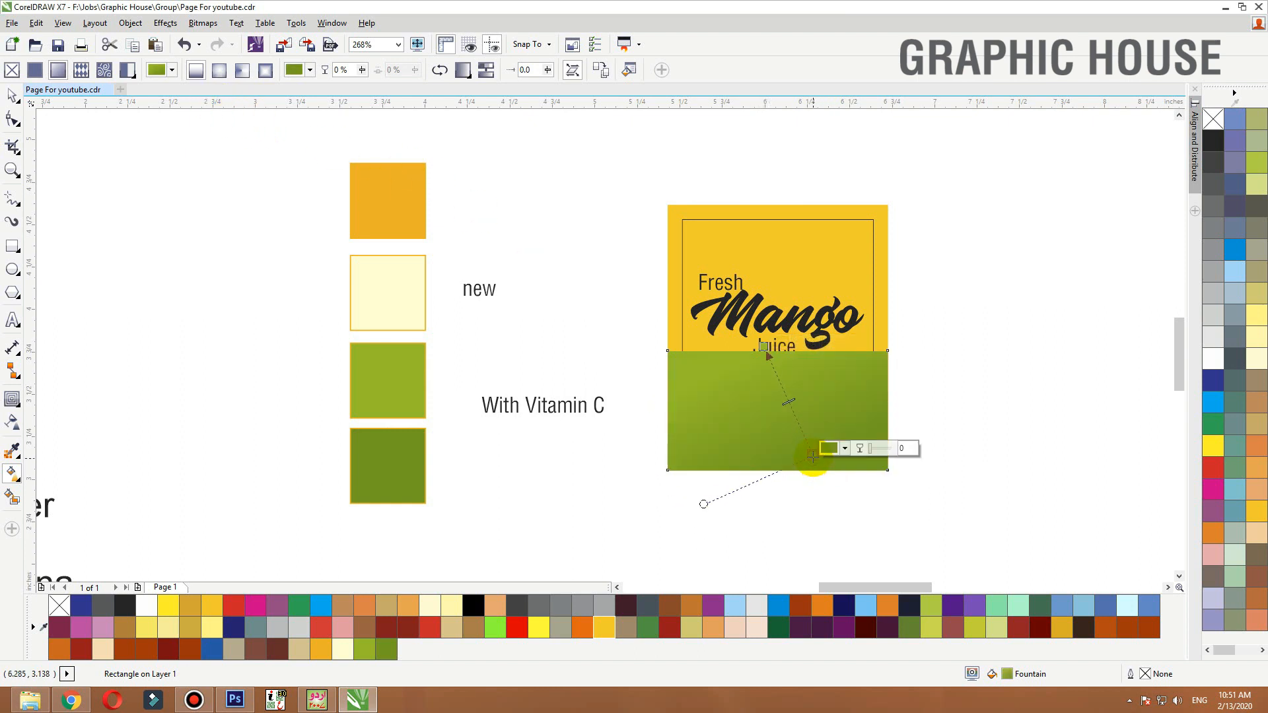
# Convert the green rectangle to curves and delete its upper-left node to make it a sloped triangle
pyautogui.press('space')
pyautogui.press('F2')
pyautogui.moveTo(963, 293); pyautogui.dragTo(544, 524)
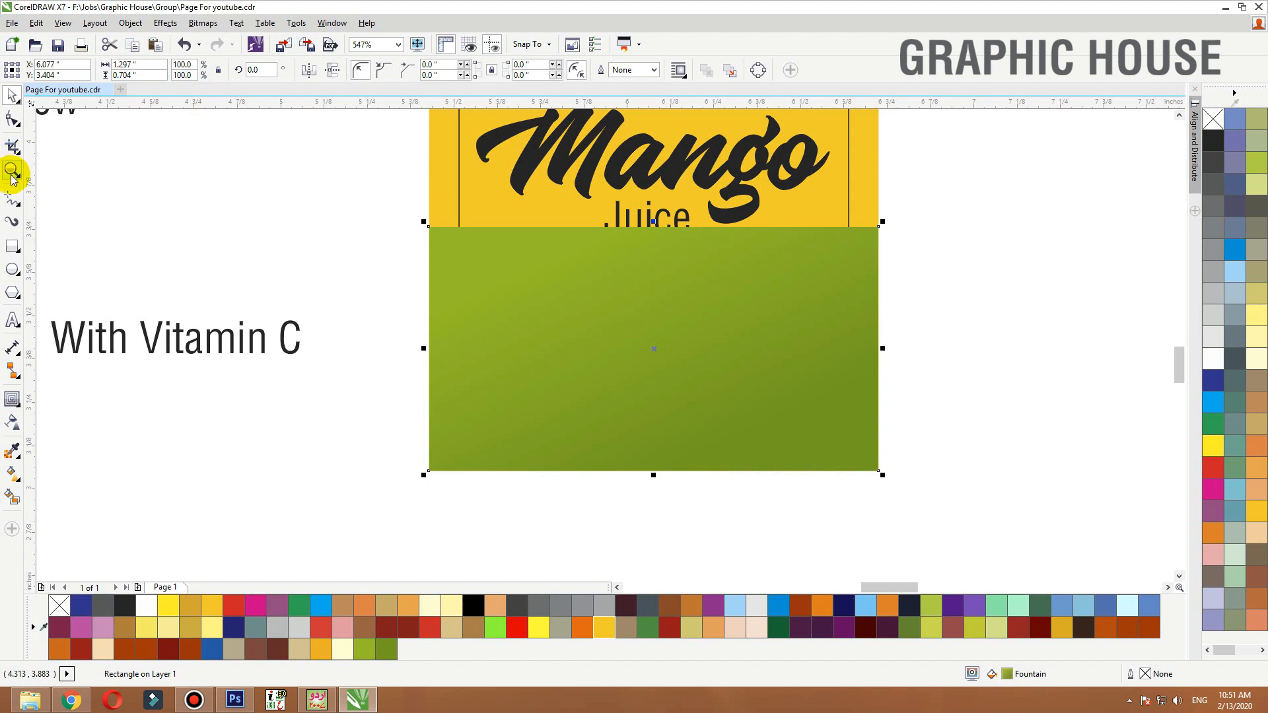
pyautogui.click(14, 123)
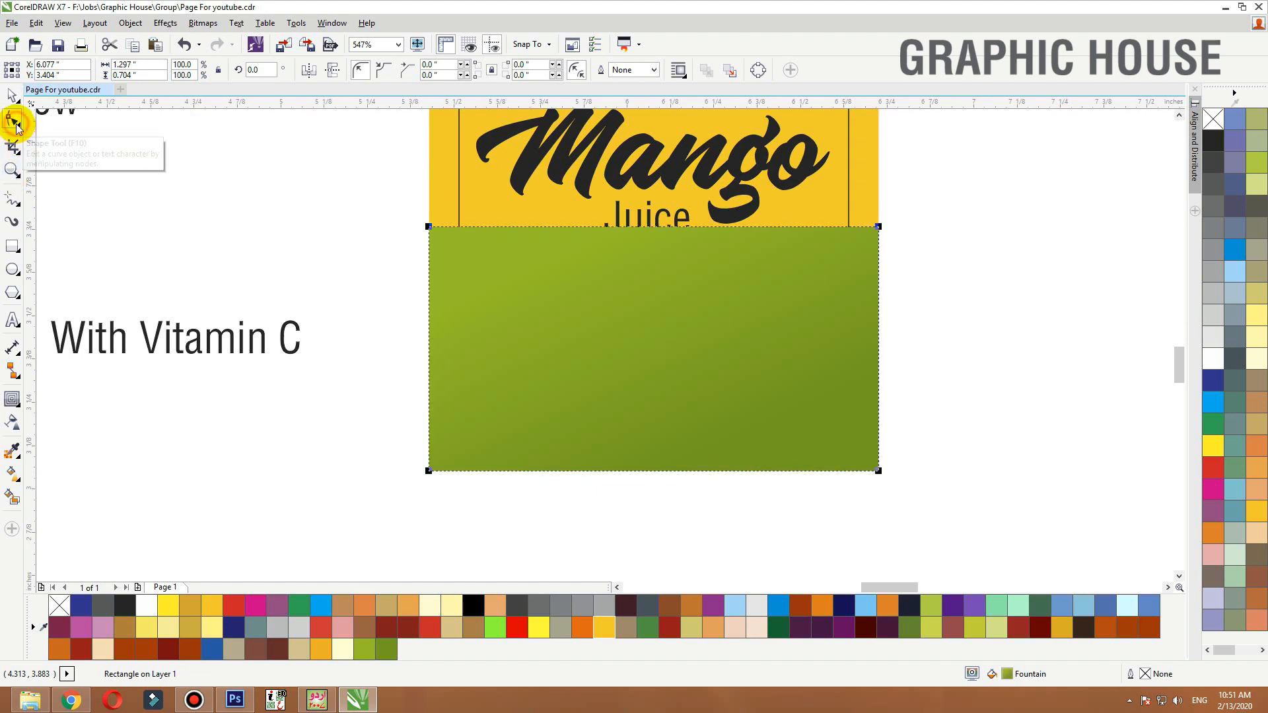
pyautogui.click(757, 70)
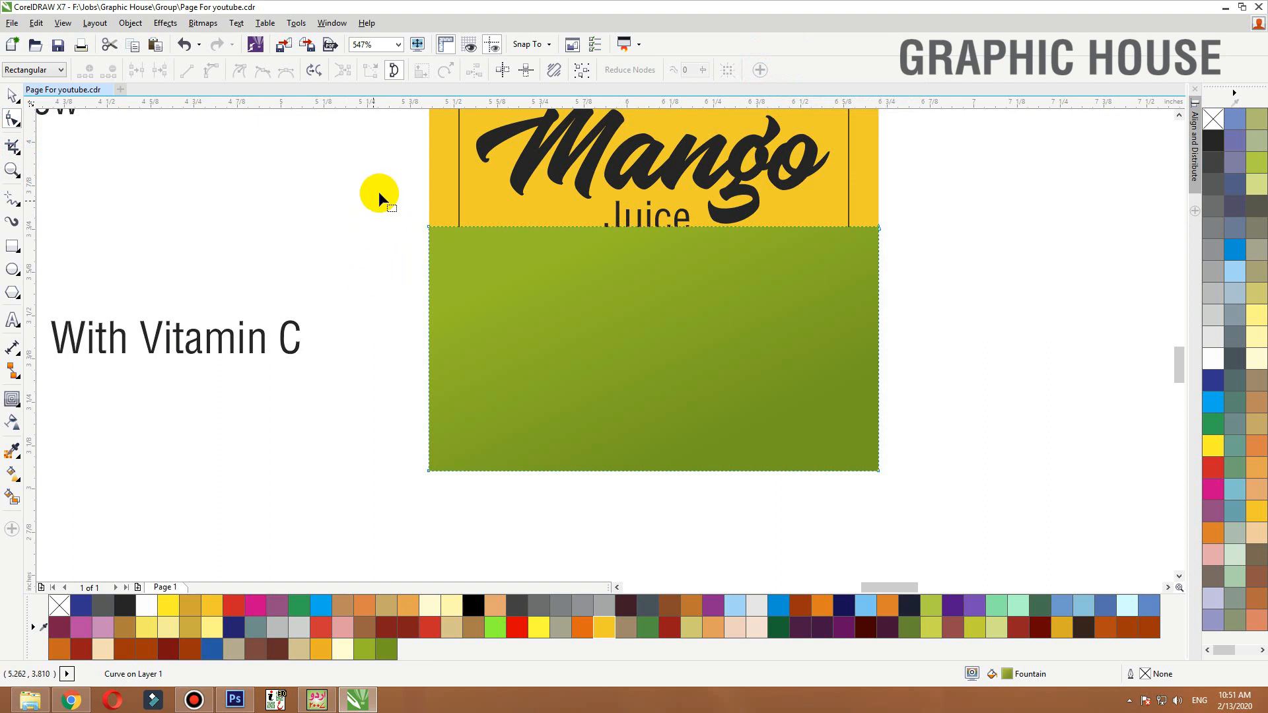
pyautogui.moveTo(380, 194); pyautogui.dragTo(504, 280)
pyautogui.press('Delete')
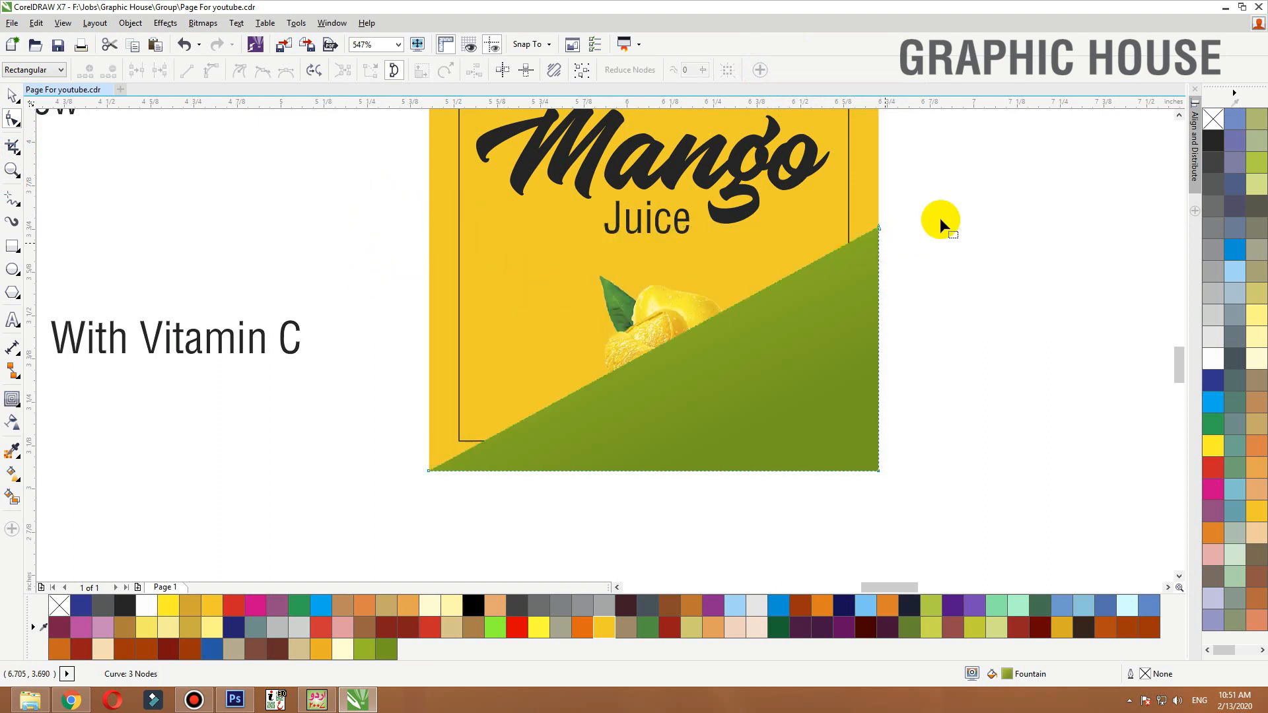
# Reshape the green shape's upper edge into a curved wave by converting its segment to a curve and dragging nodes and handles
pyautogui.moveTo(949, 189); pyautogui.dragTo(879, 344)
pyautogui.moveTo(940, 285); pyautogui.dragTo(400, 489)
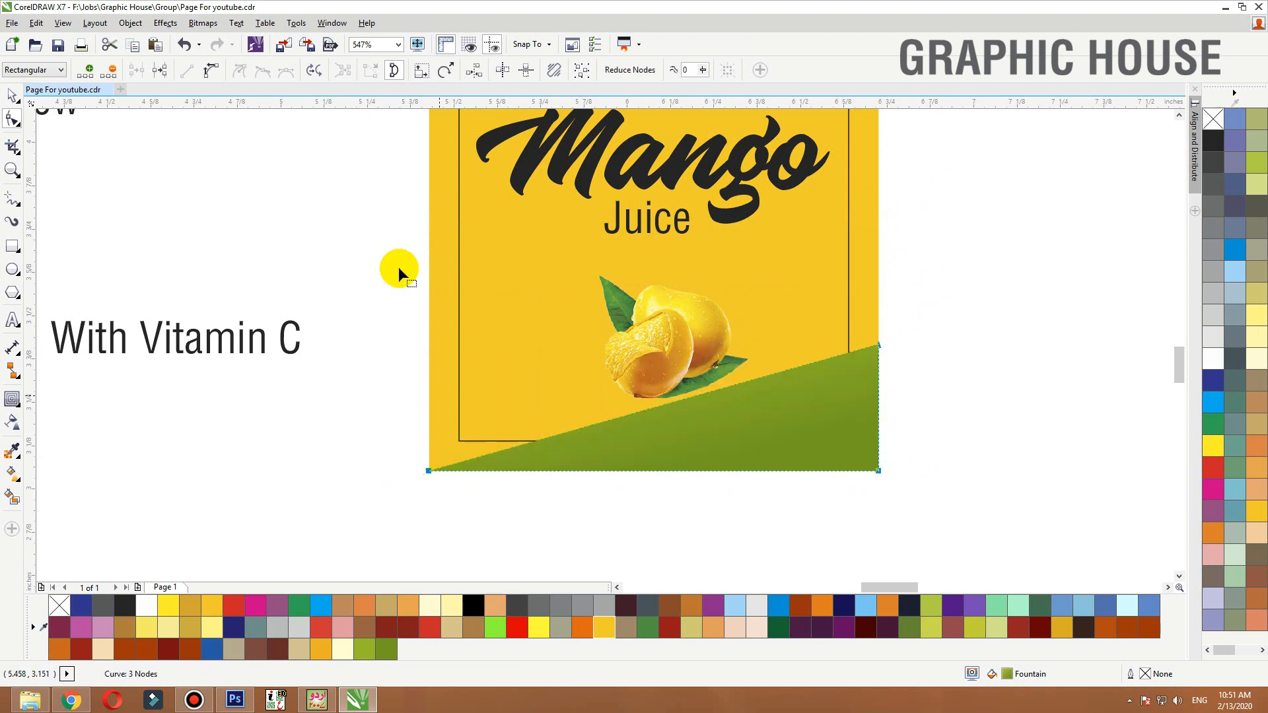
pyautogui.click(212, 70)
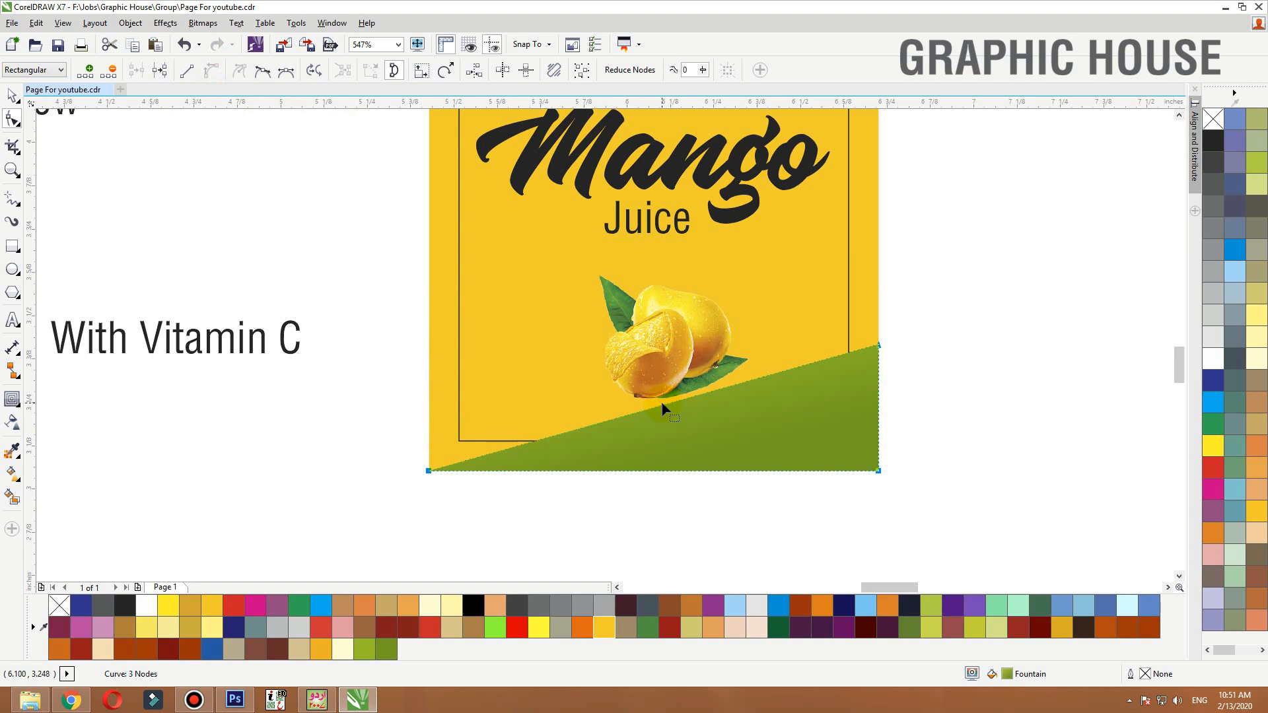
pyautogui.moveTo(663, 411); pyautogui.dragTo(667, 354)
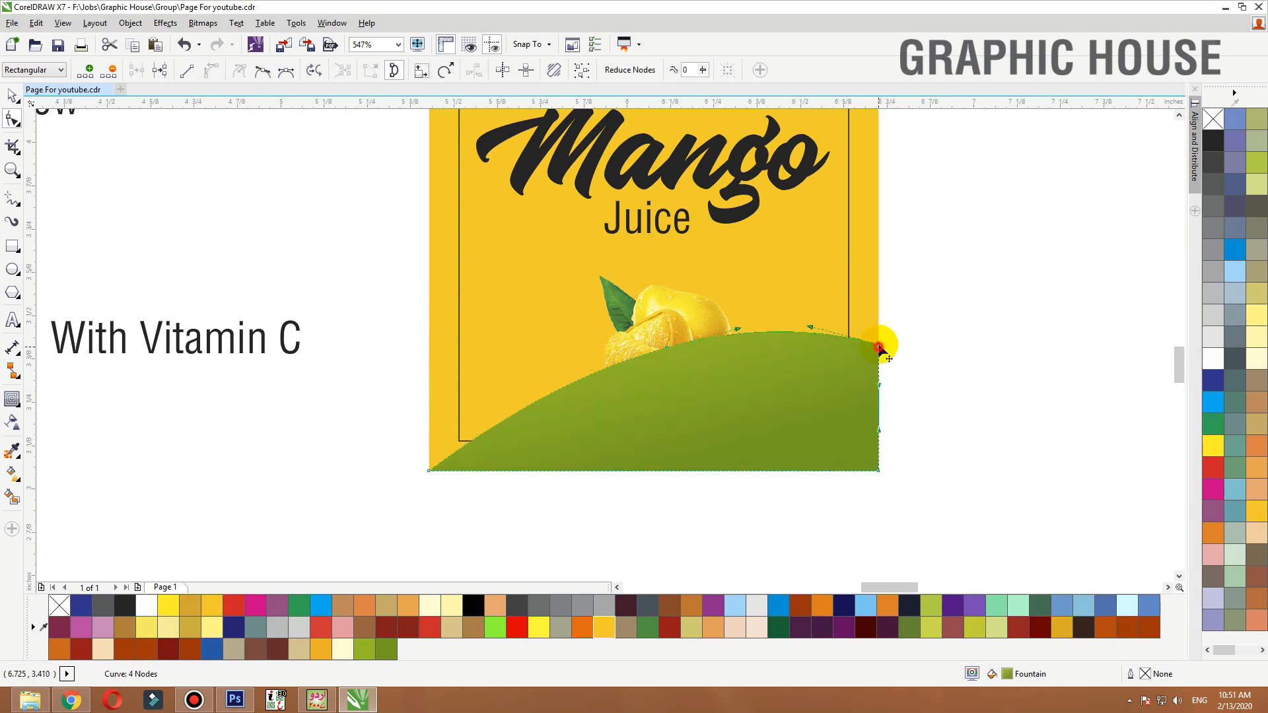
pyautogui.moveTo(882, 344); pyautogui.dragTo(880, 286)
pyautogui.hotkey('ctrl', 'z')
pyautogui.moveTo(737, 329); pyautogui.dragTo(740, 372)
pyautogui.click(665, 344)
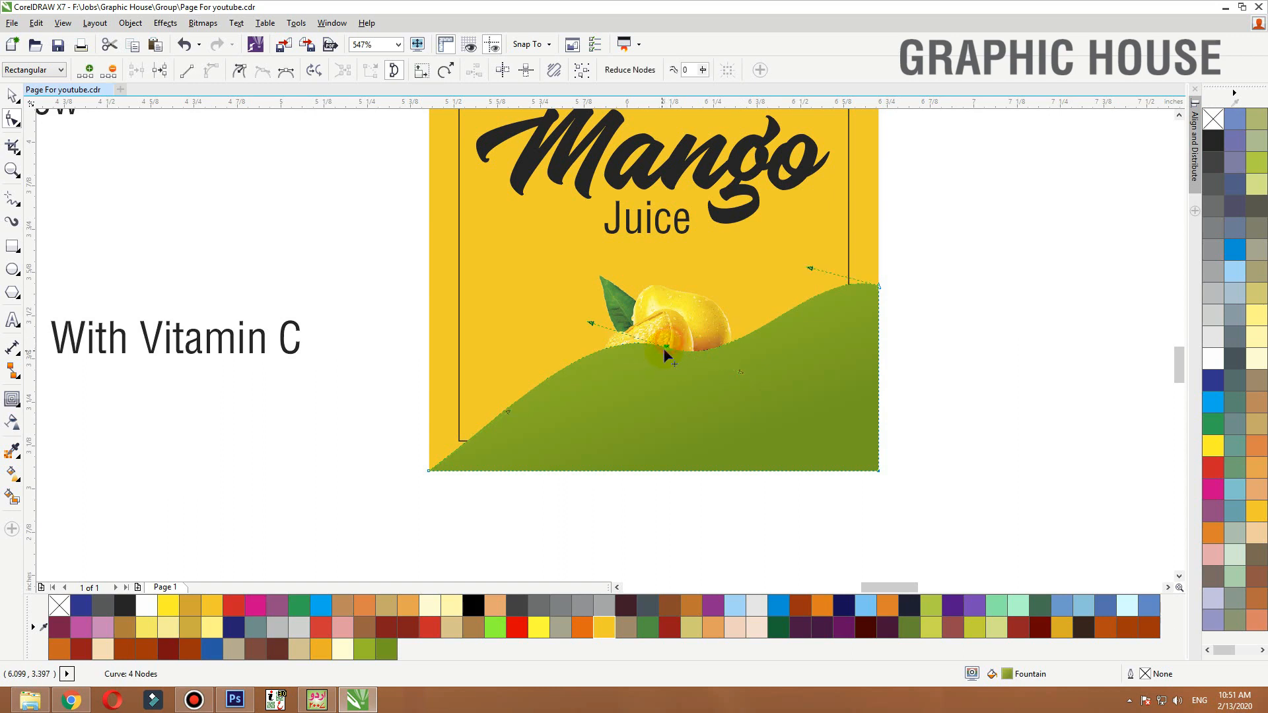
pyautogui.moveTo(664, 344); pyautogui.dragTo(647, 342)
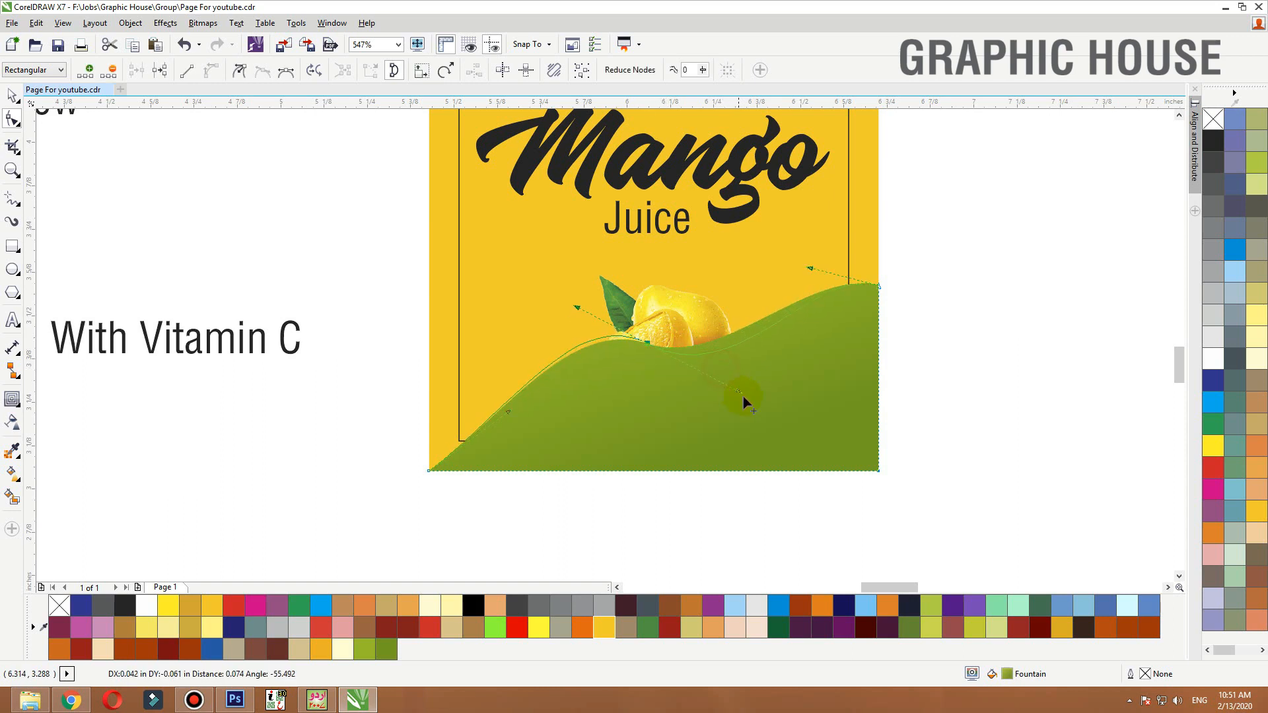
pyautogui.moveTo(760, 413); pyautogui.dragTo(769, 393)
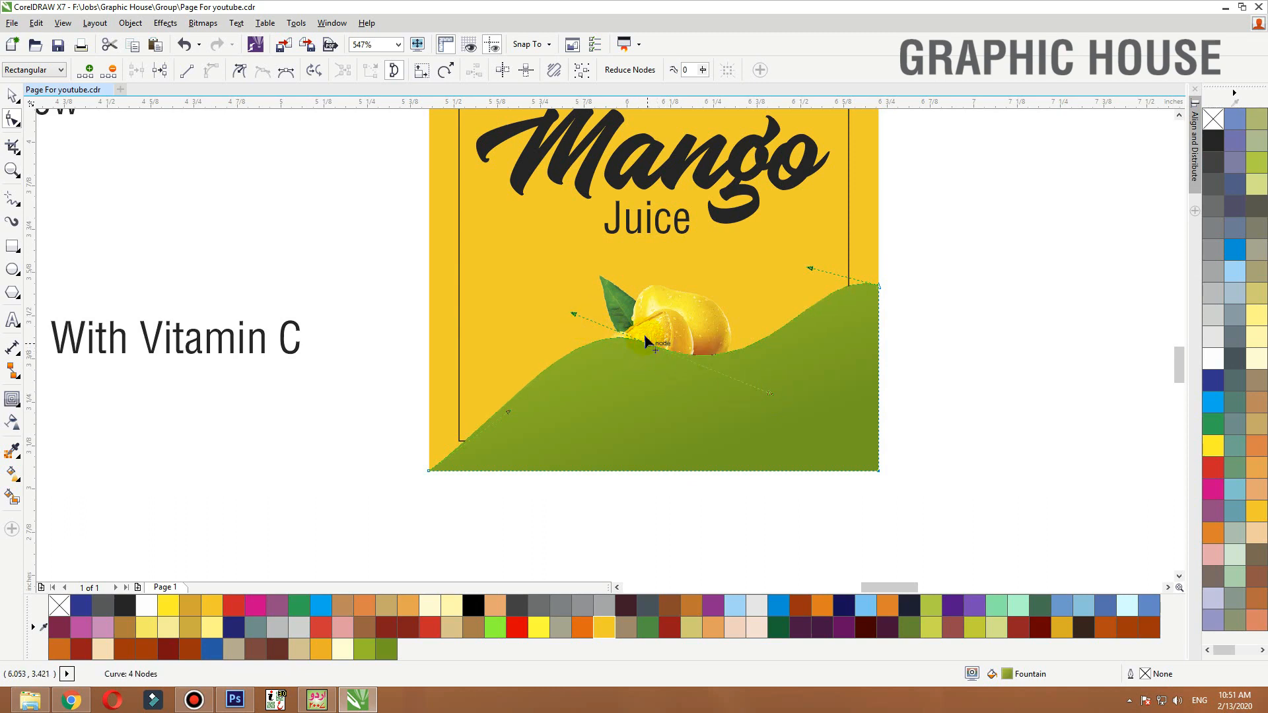
pyautogui.press('space')
# Redirect the green wave's fountain fill to run vertically from the wave's top to its bottom edge
pyautogui.click(777, 371)
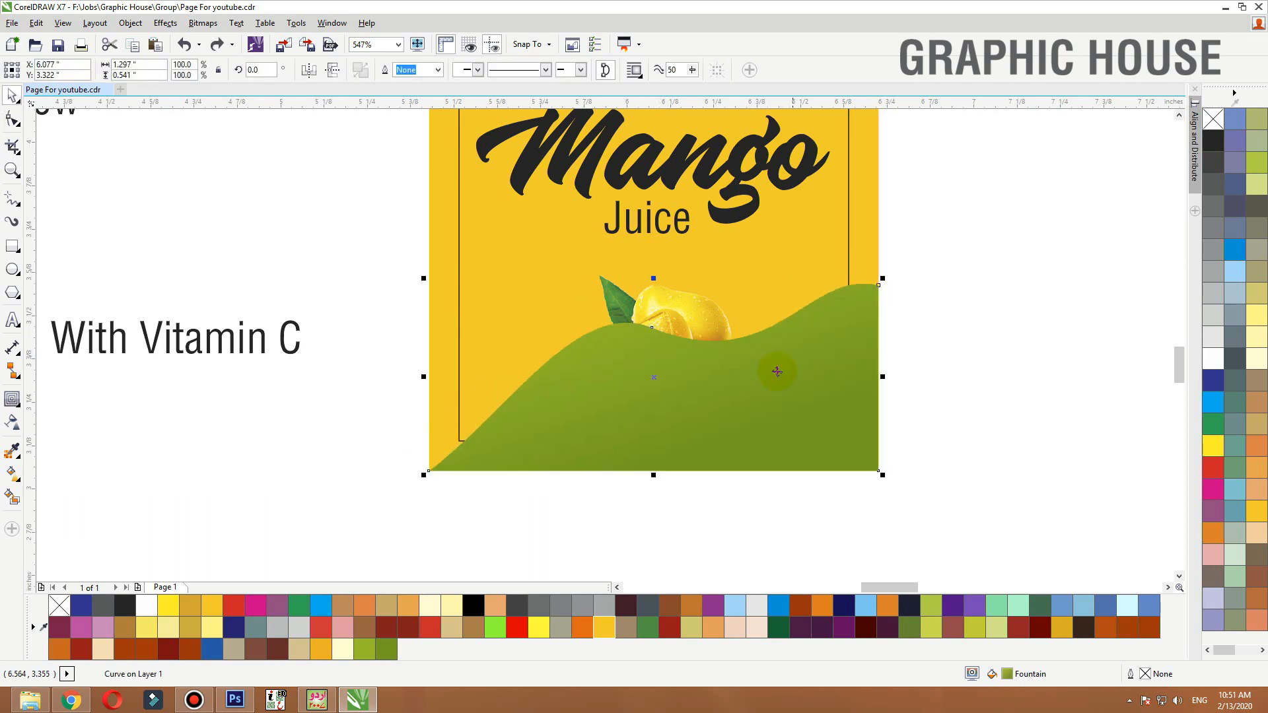
pyautogui.press('g')
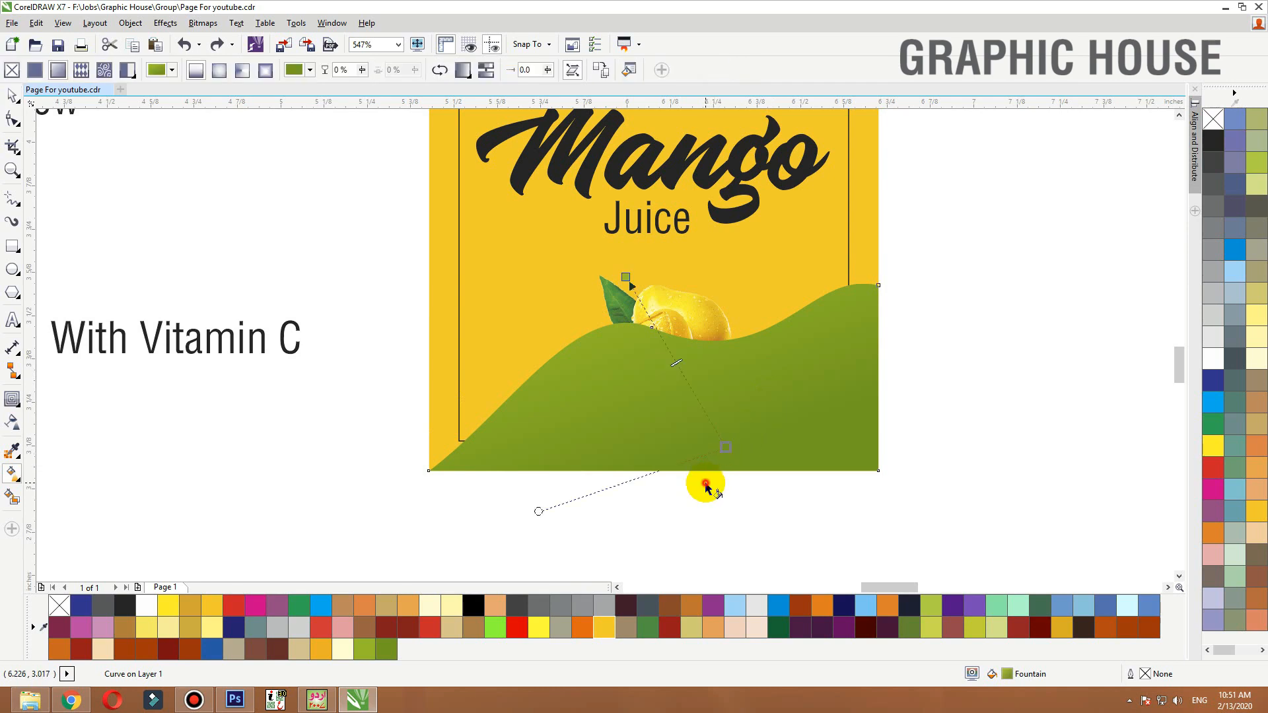
pyautogui.moveTo(705, 482)
pyautogui.mouseDown()
pyautogui.moveTo(711, 351)
pyautogui.moveTo(700, 323)
pyautogui.mouseUp()
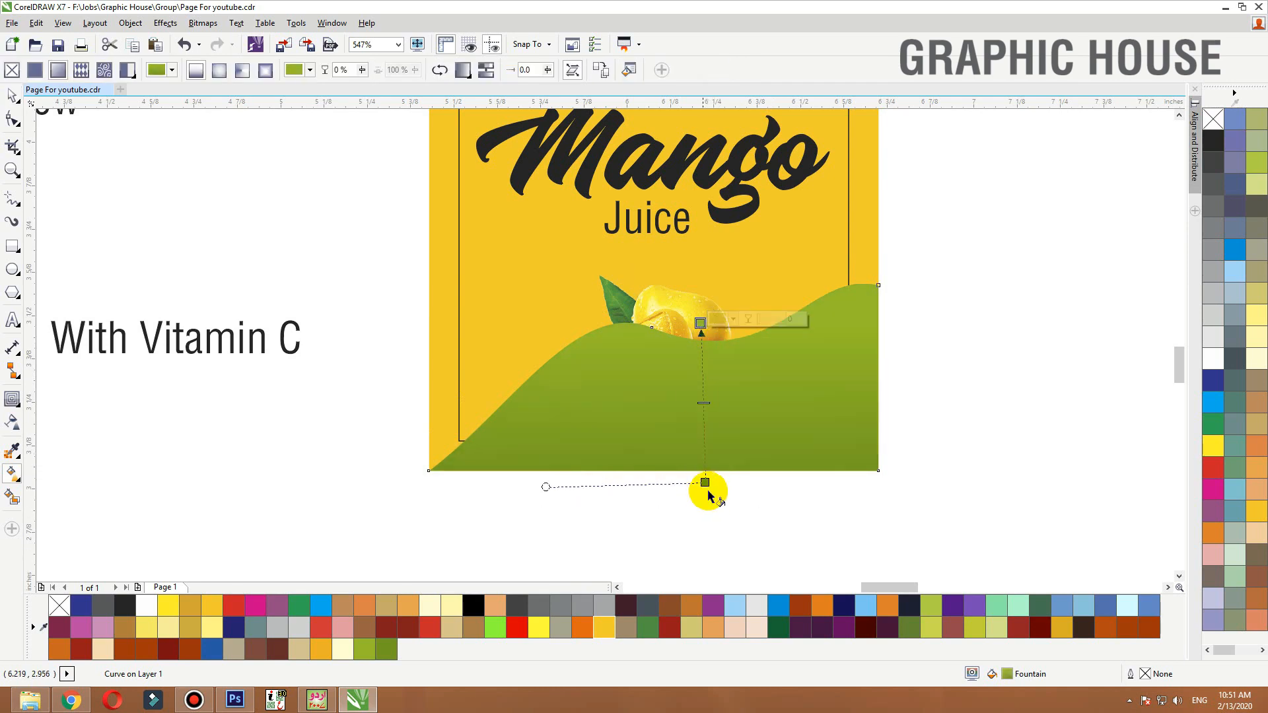
pyautogui.moveTo(705, 482); pyautogui.dragTo(712, 472)
pyautogui.press('space')
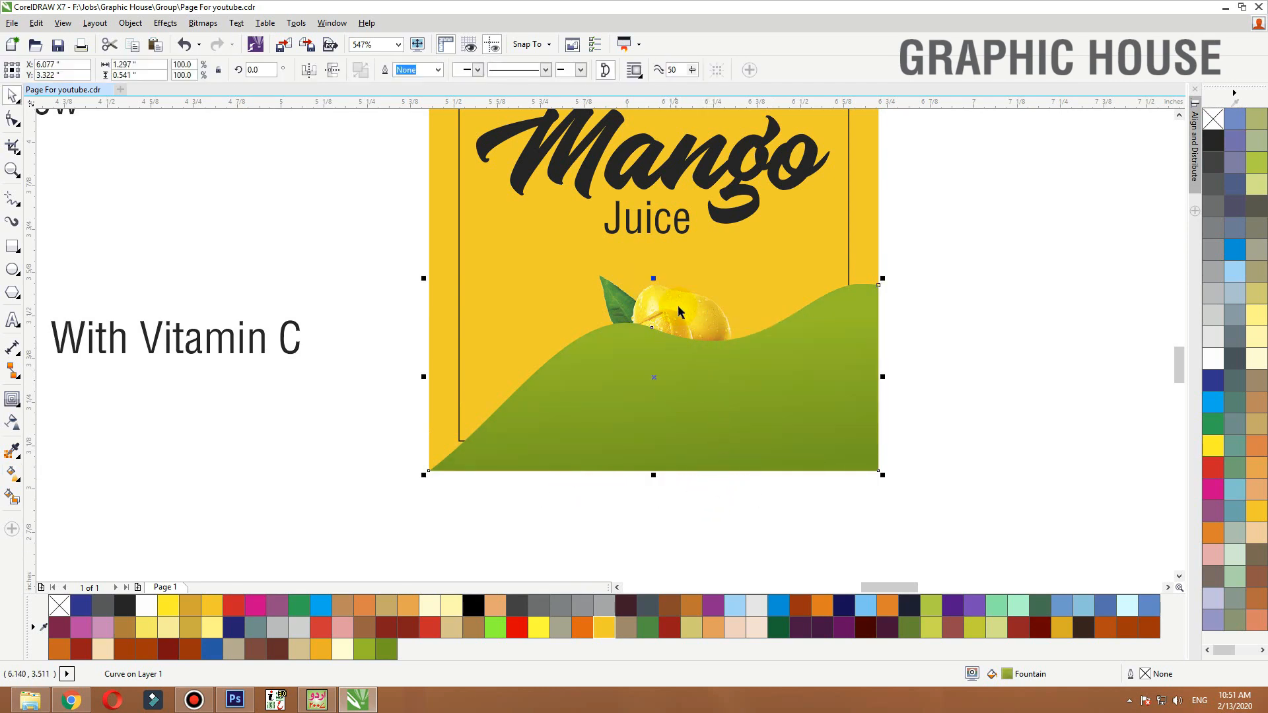
# Bring the mango image in front of the green wave, enlarge it and reposition it on the panel
pyautogui.click(680, 312)
pyautogui.hotkey('shift', 'pageup')
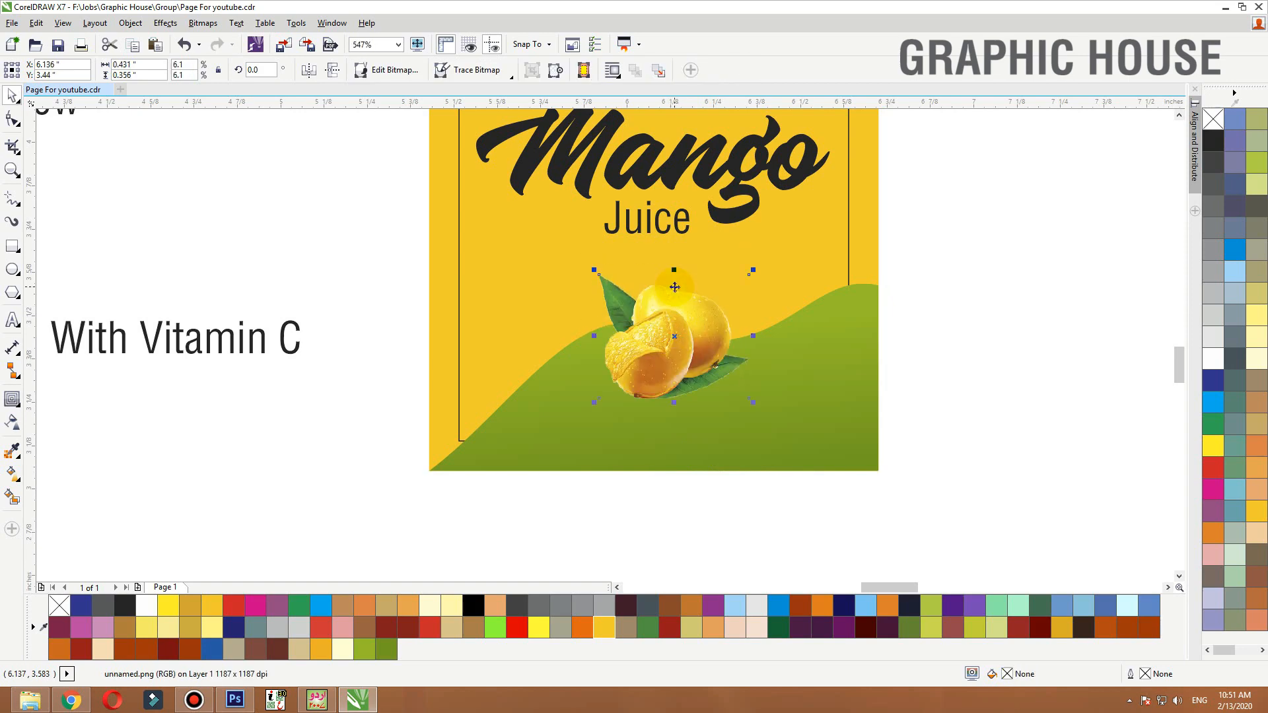
pyautogui.moveTo(753, 270); pyautogui.dragTo(803, 229)
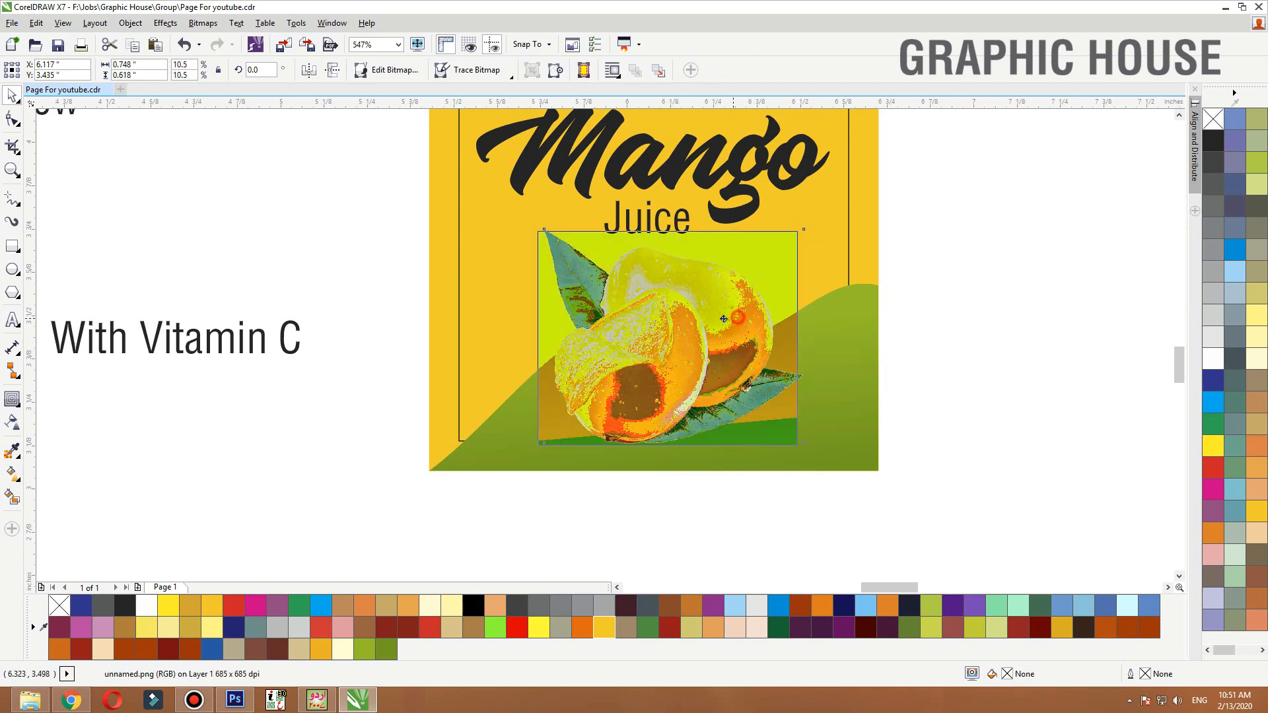
pyautogui.moveTo(723, 319); pyautogui.dragTo(718, 330)
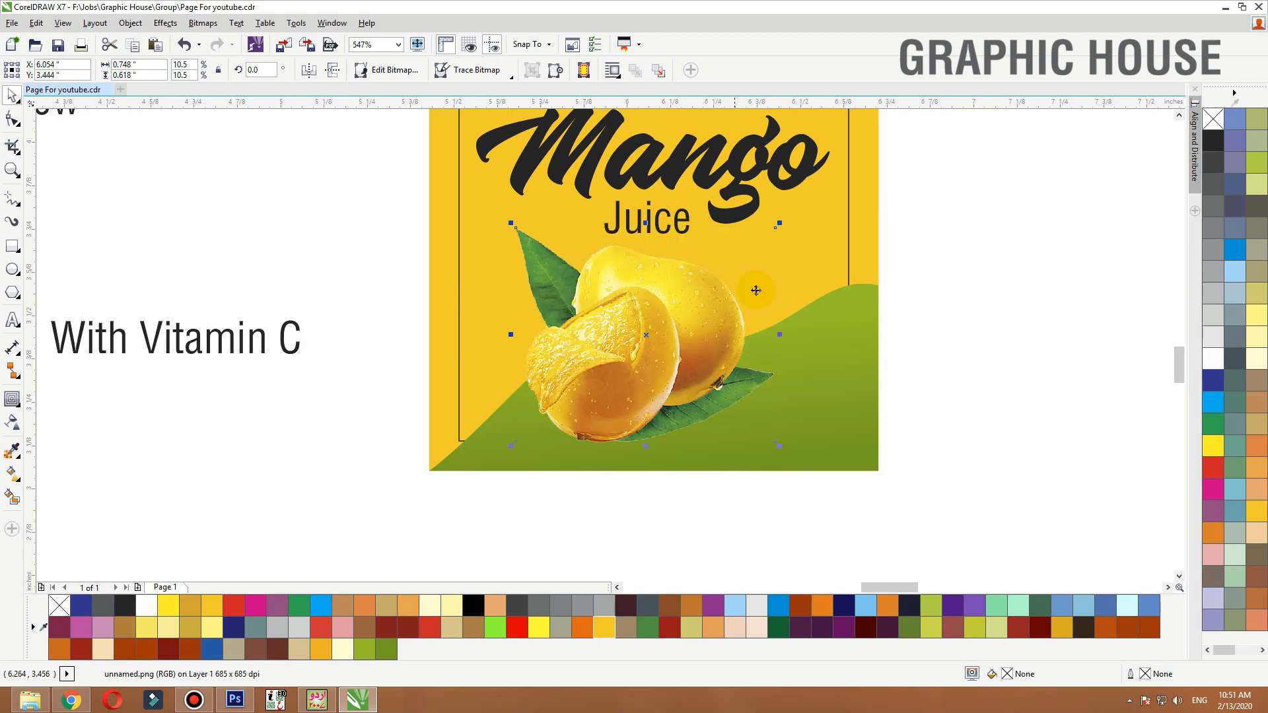
# Add a drop shadow beneath the mango image and lower its opacity to 26
pyautogui.click(13, 399)
pyautogui.click(61, 398)
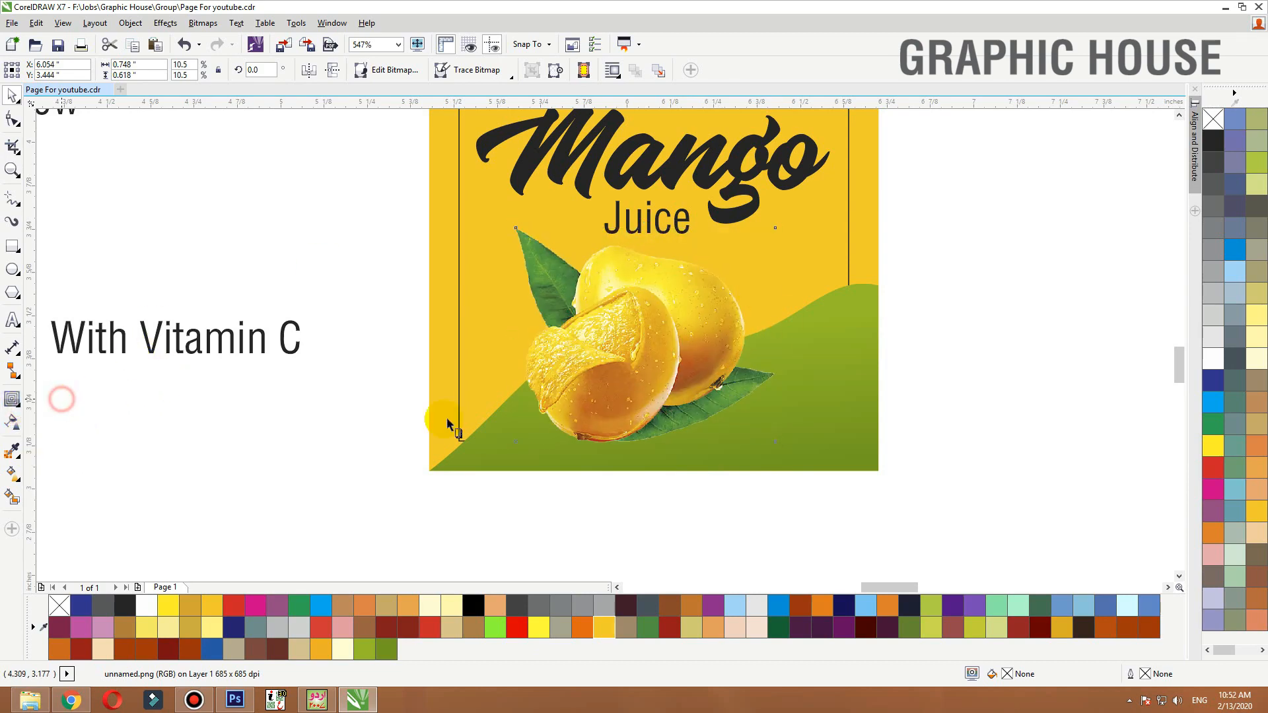
pyautogui.moveTo(645, 441); pyautogui.dragTo(617, 318)
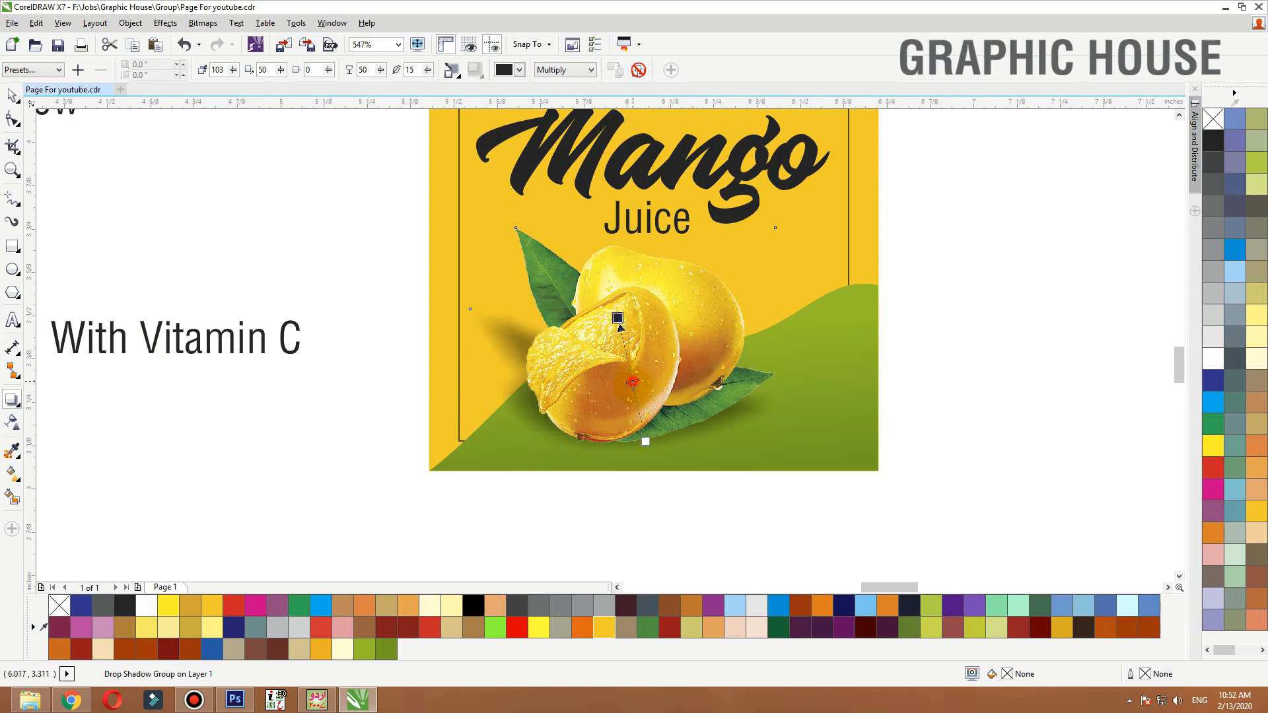
pyautogui.moveTo(632, 382); pyautogui.dragTo(638, 411)
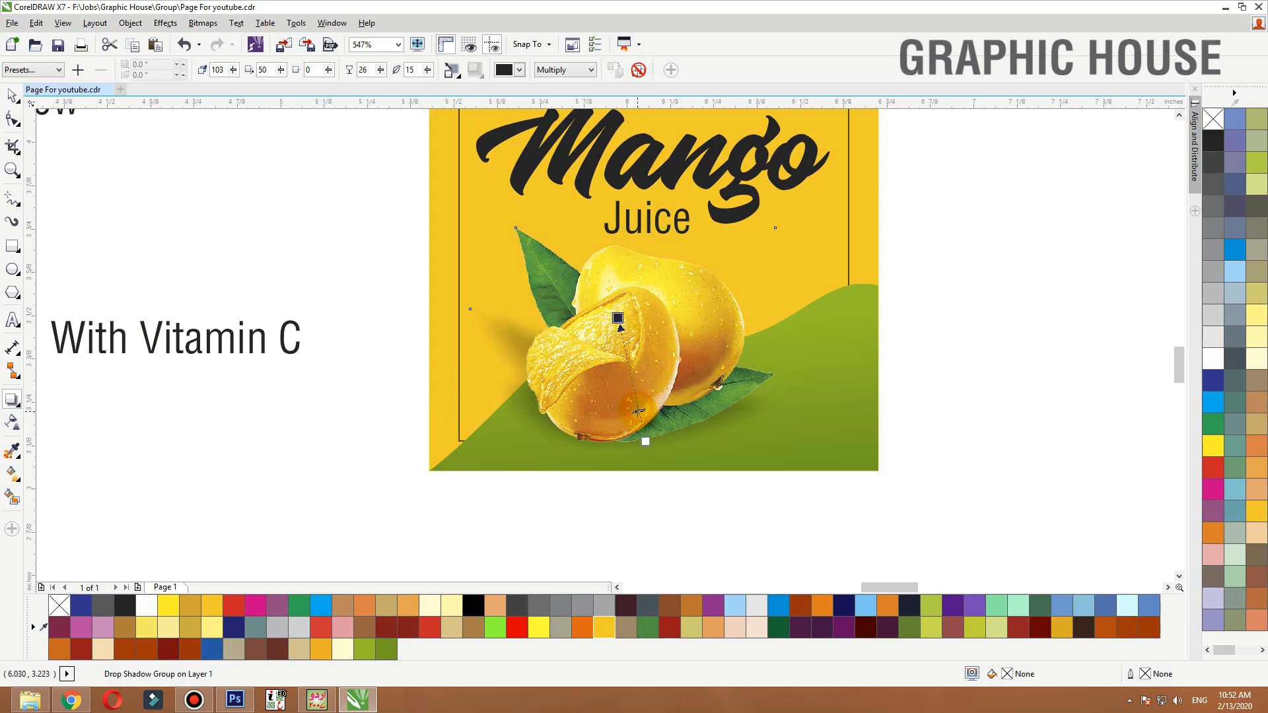
pyautogui.press('space')
# Fill the yellow background panel with the orange swatch colour using the eyedropper
pyautogui.click(939, 311)
pyautogui.click(865, 243)
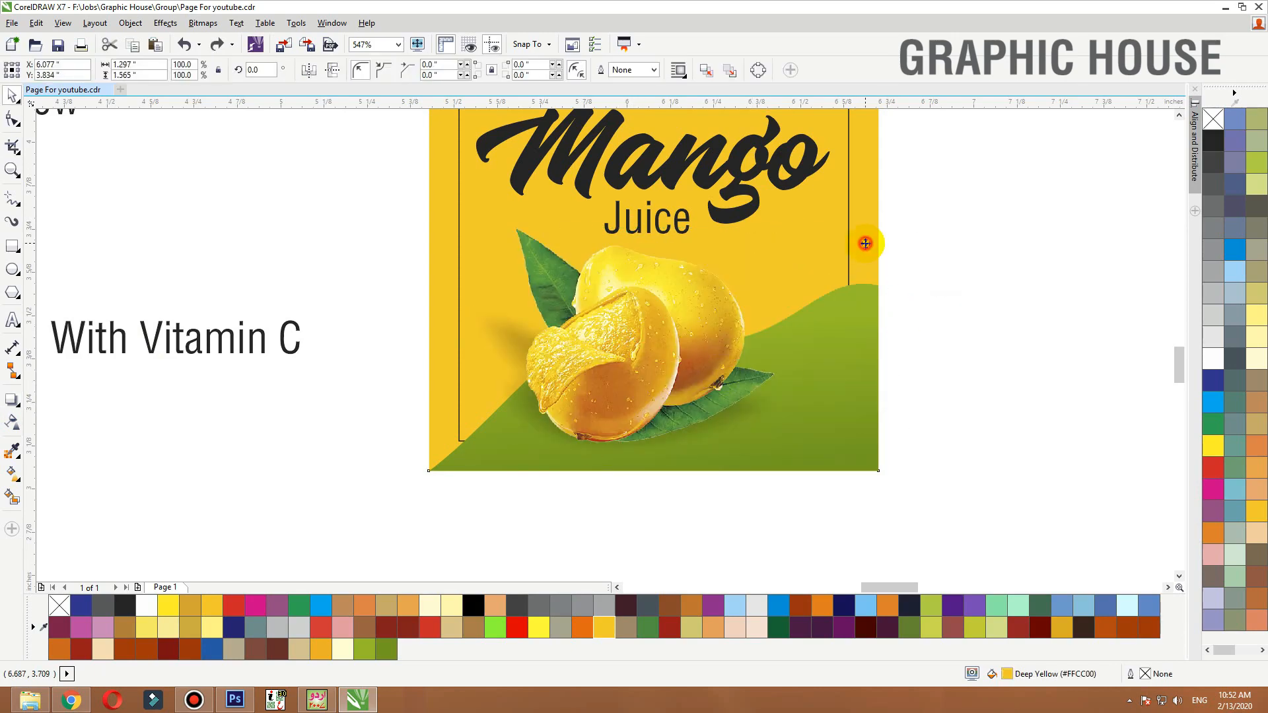
pyautogui.hotkey('shift', 'F2')
pyautogui.scroll(-2, 844, 283)
pyautogui.press('F2')
pyautogui.moveTo(891, 164); pyautogui.dragTo(229, 506)
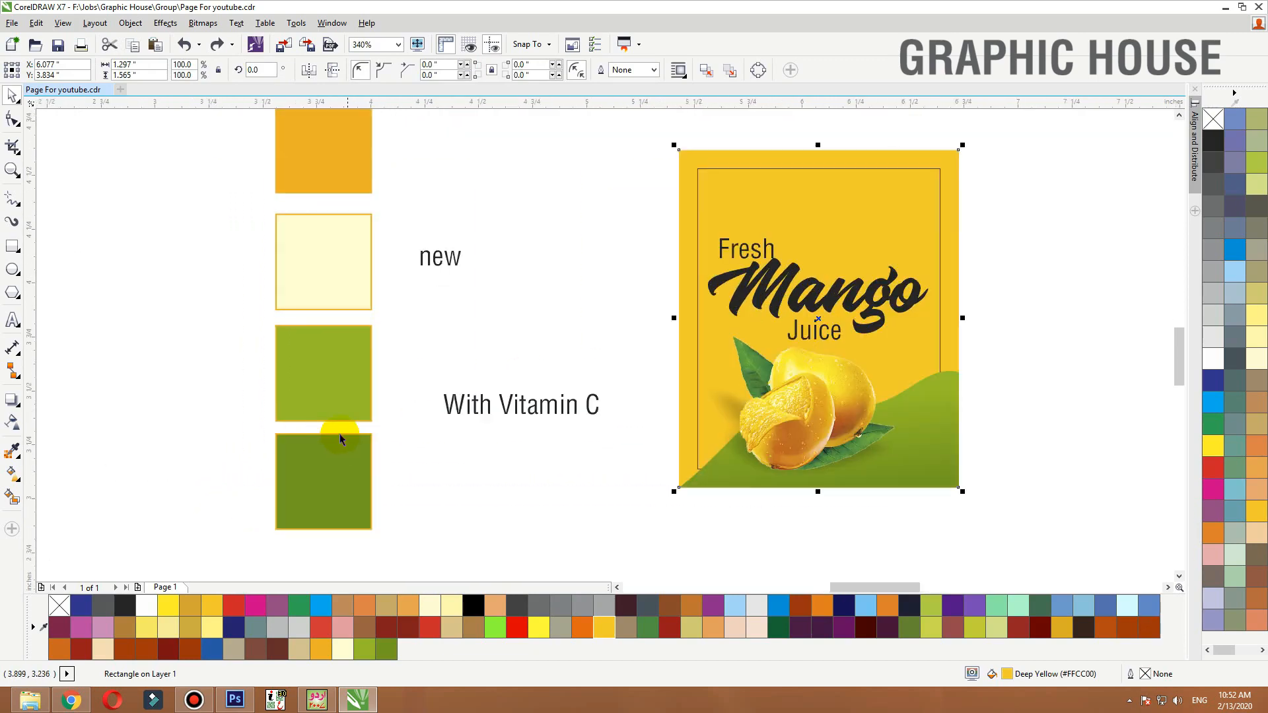
pyautogui.click(345, 377)
pyautogui.click(342, 268)
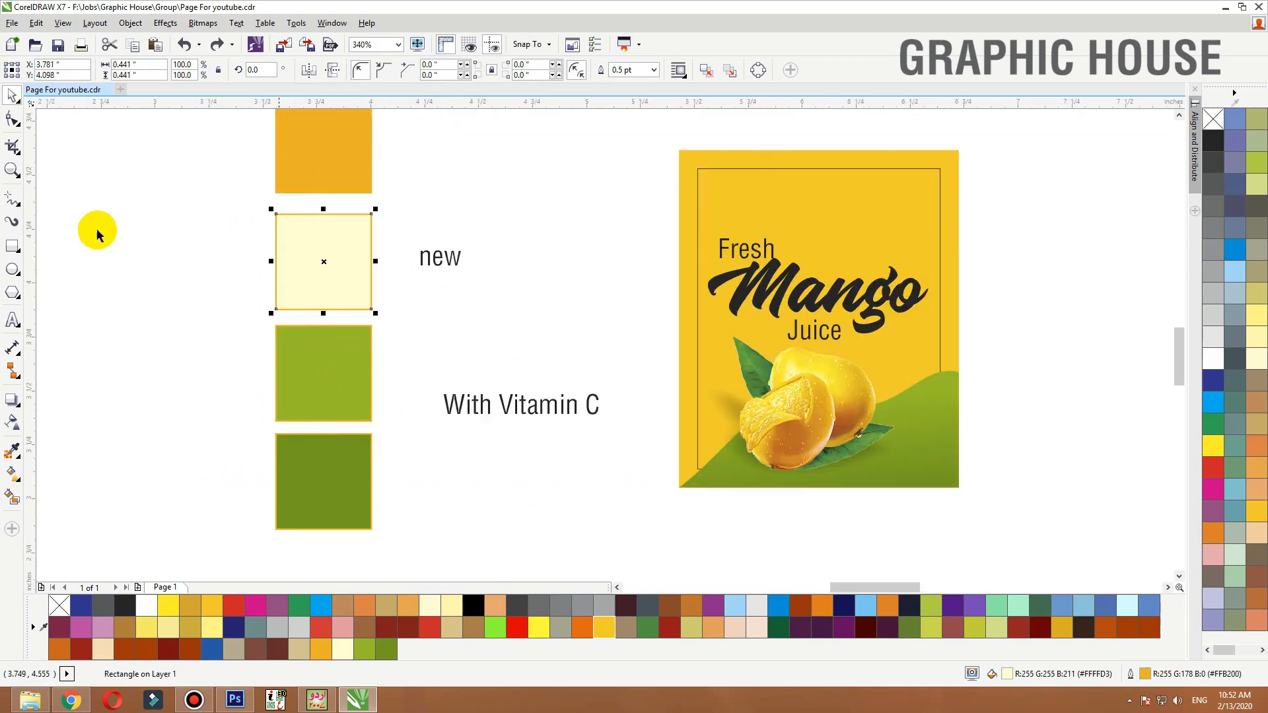
pyautogui.click(12, 451)
pyautogui.click(321, 167)
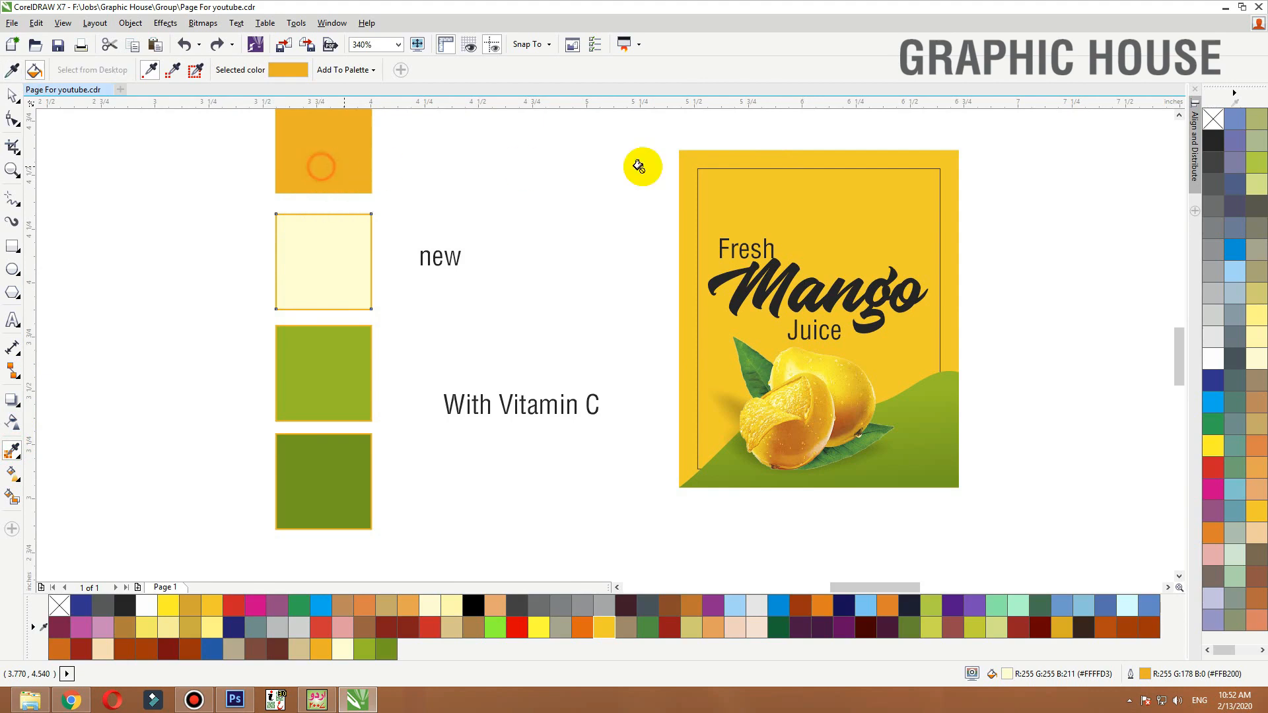
pyautogui.click(723, 153)
# Apply a vertical linear fountain fill to the background panel running from its top edge down to the bottom
pyautogui.press('space')
pyautogui.click(736, 159)
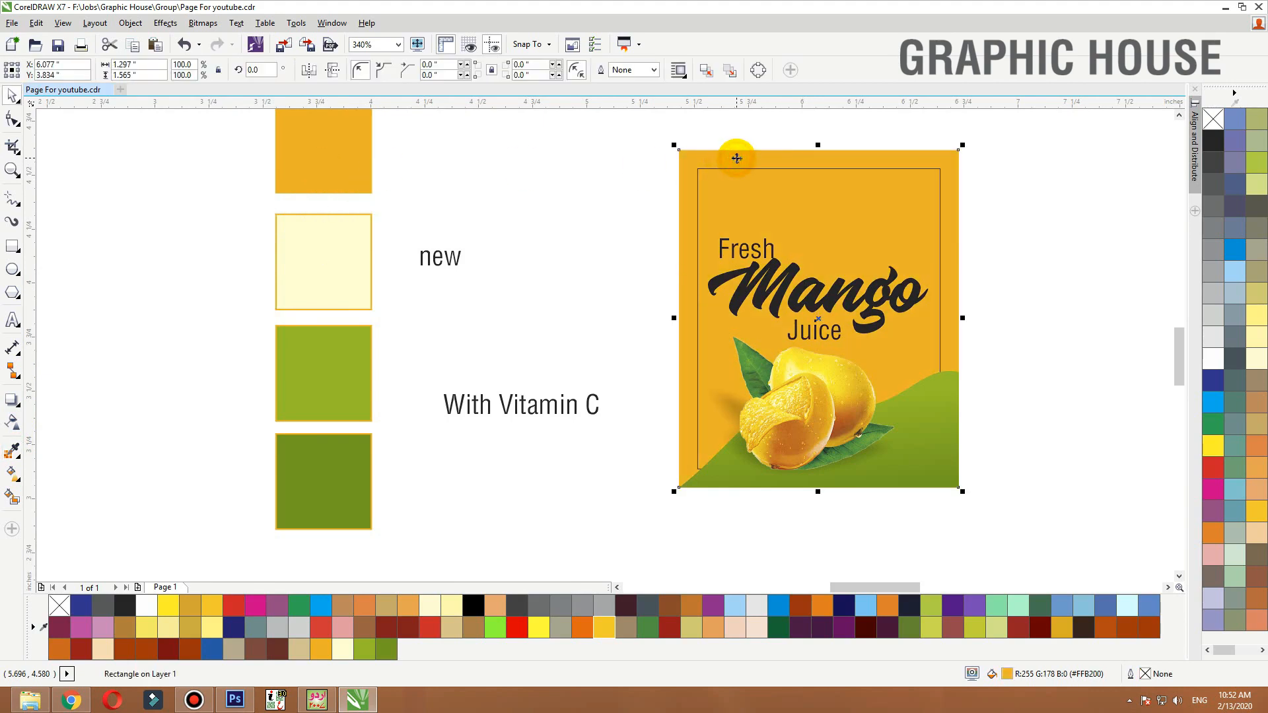
pyautogui.press('g')
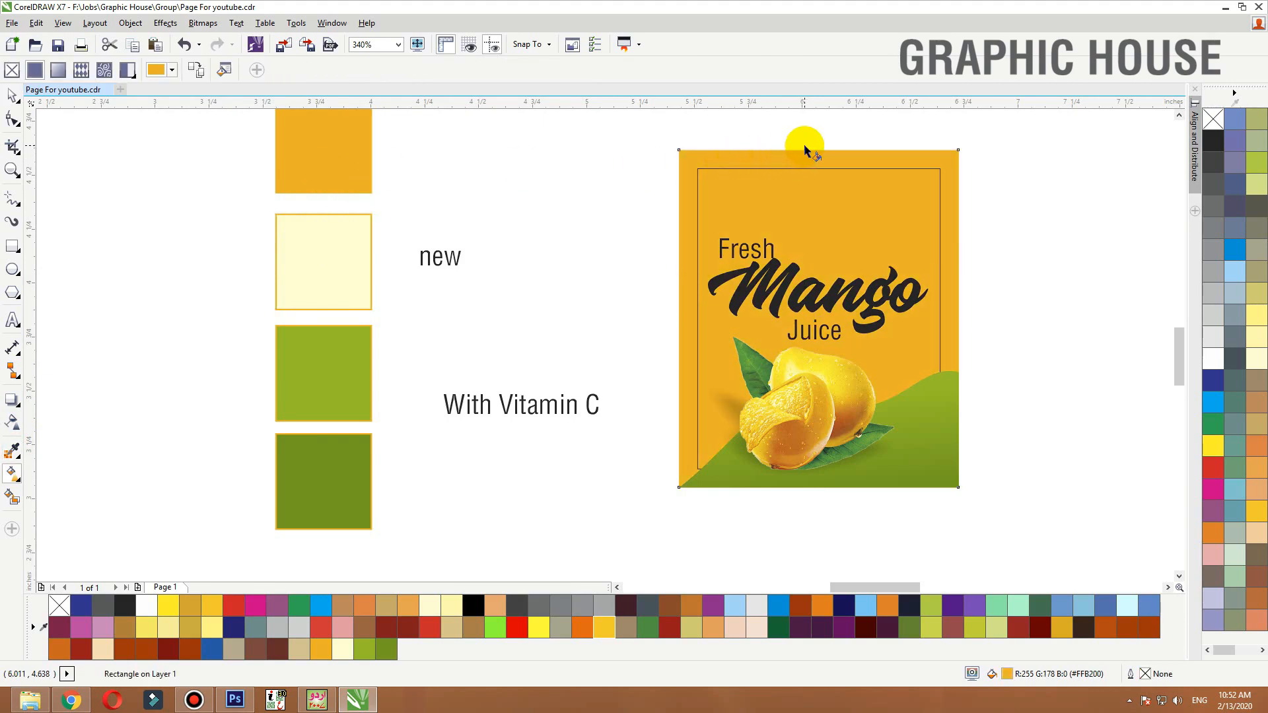
pyautogui.click(804, 144)
pyautogui.moveTo(803, 357); pyautogui.dragTo(801, 468)
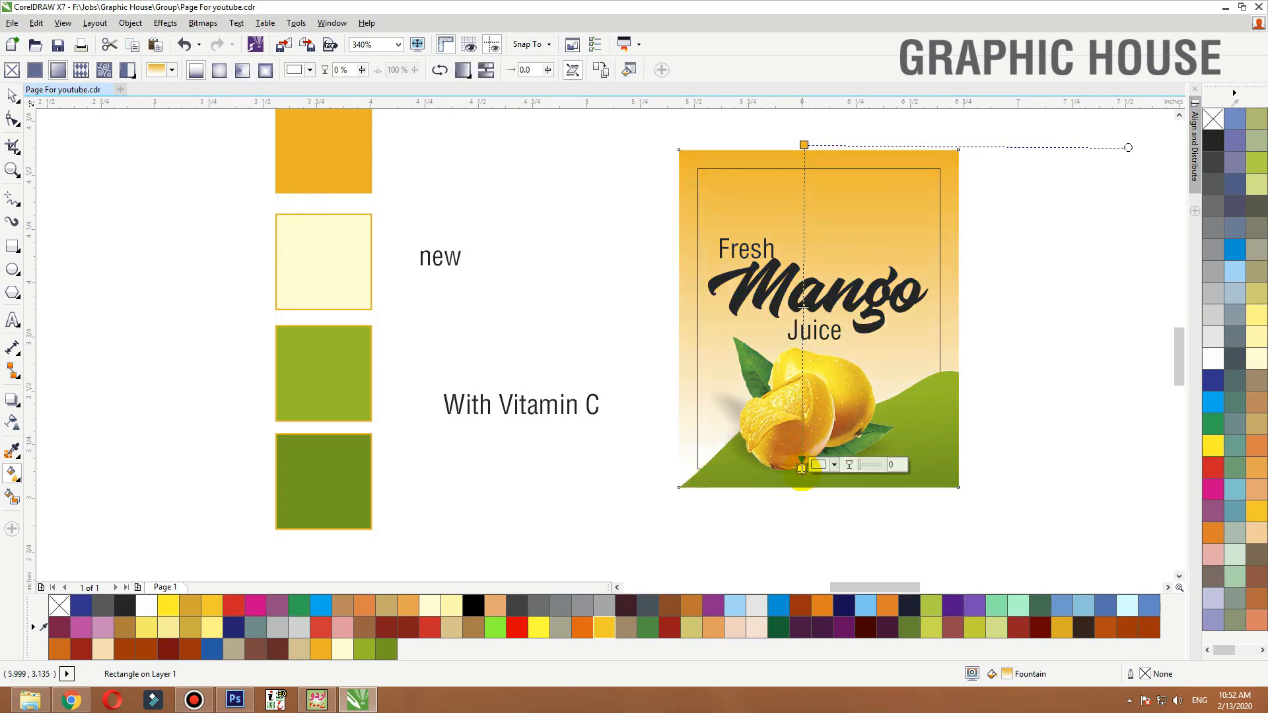
pyautogui.press('space')
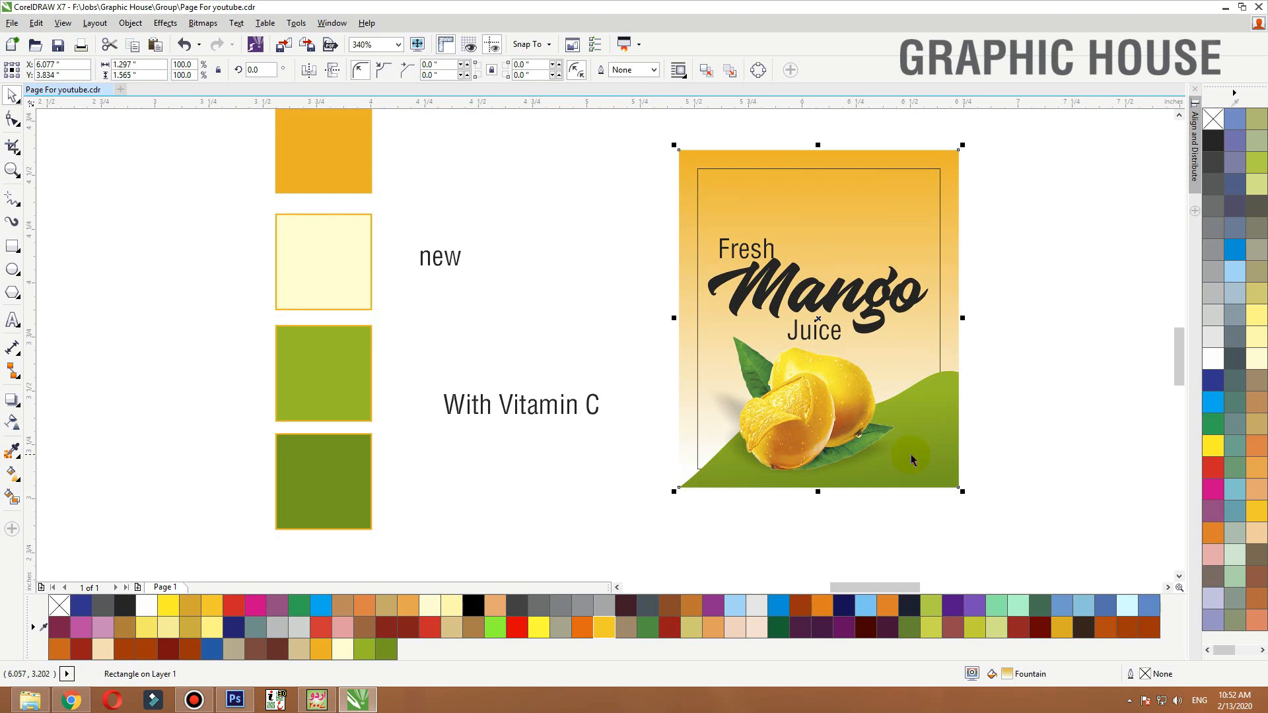
# Colour the Mango text green and give it a diagonal linear fountain fill between the two green palette colours
pyautogui.click(871, 318)
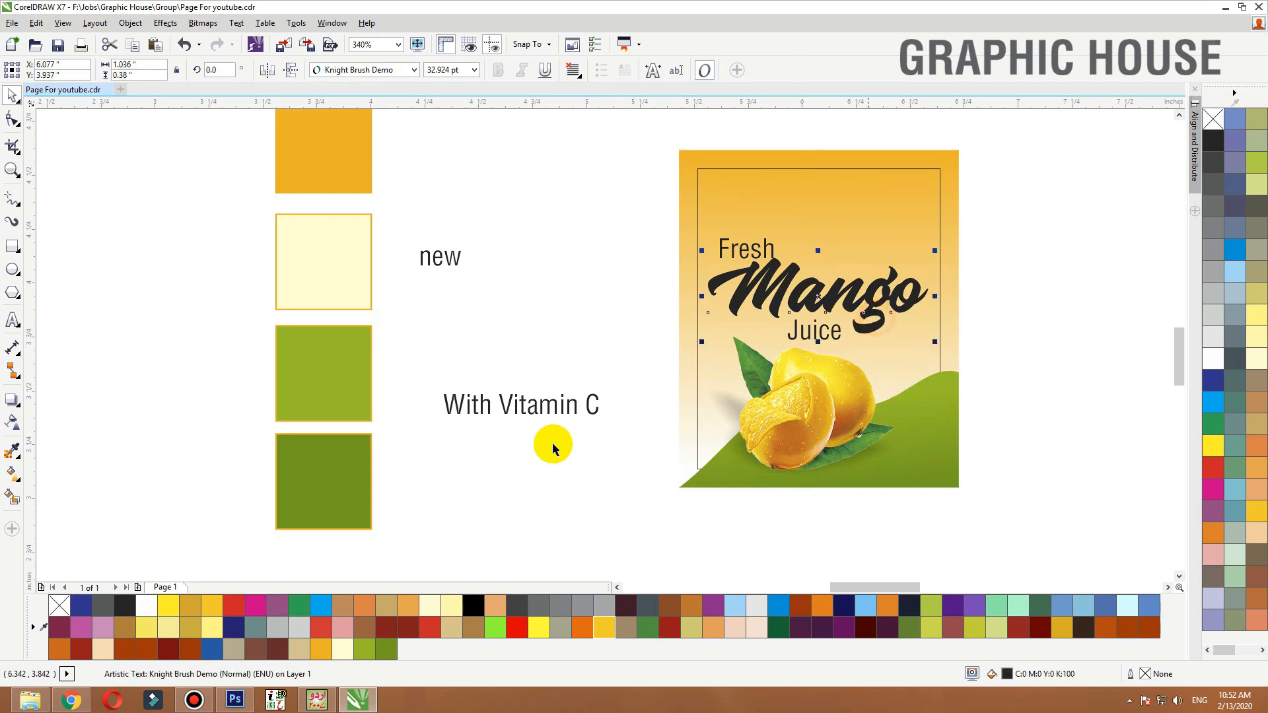
pyautogui.click(392, 652)
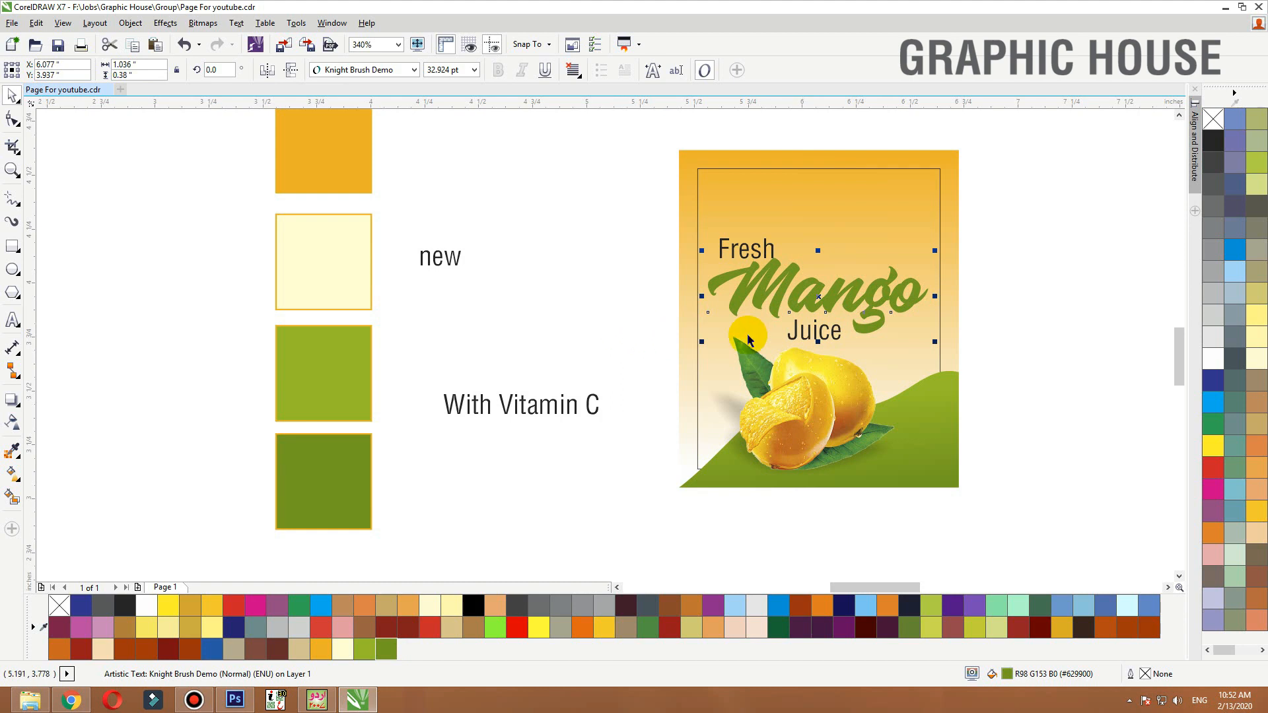
pyautogui.press('g')
pyautogui.moveTo(708, 312); pyautogui.dragTo(891, 288)
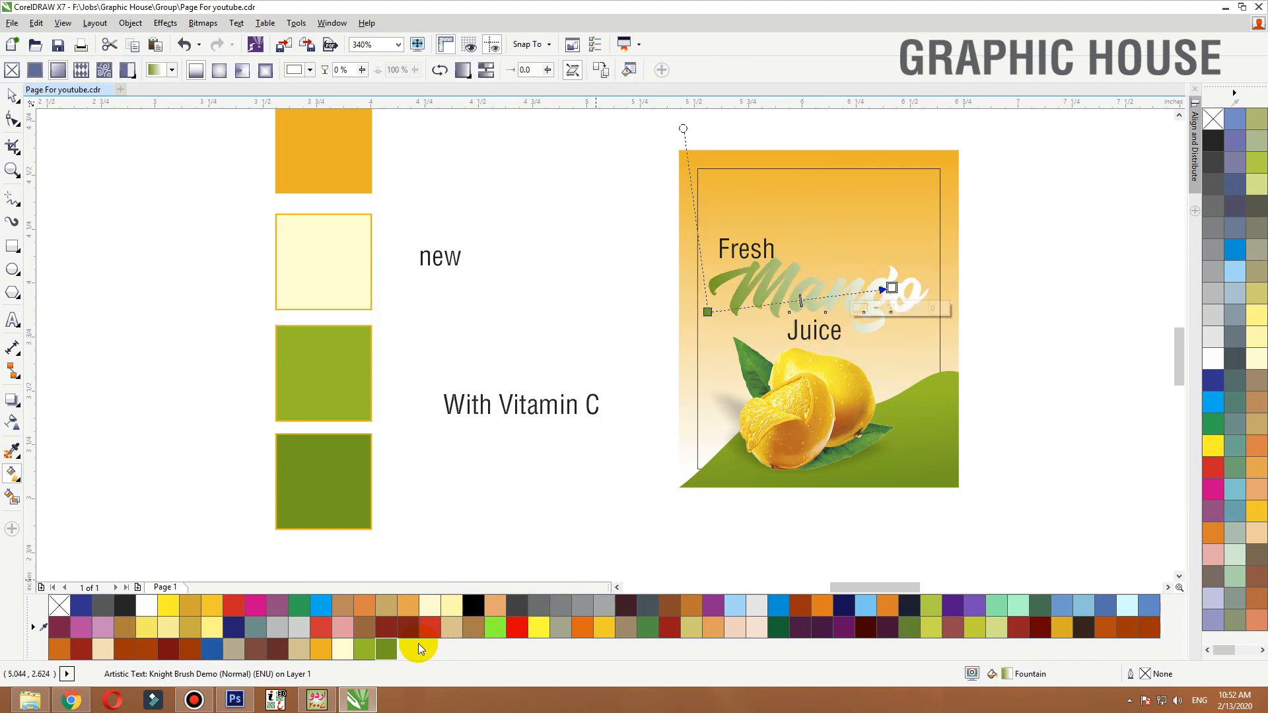
pyautogui.click(372, 650)
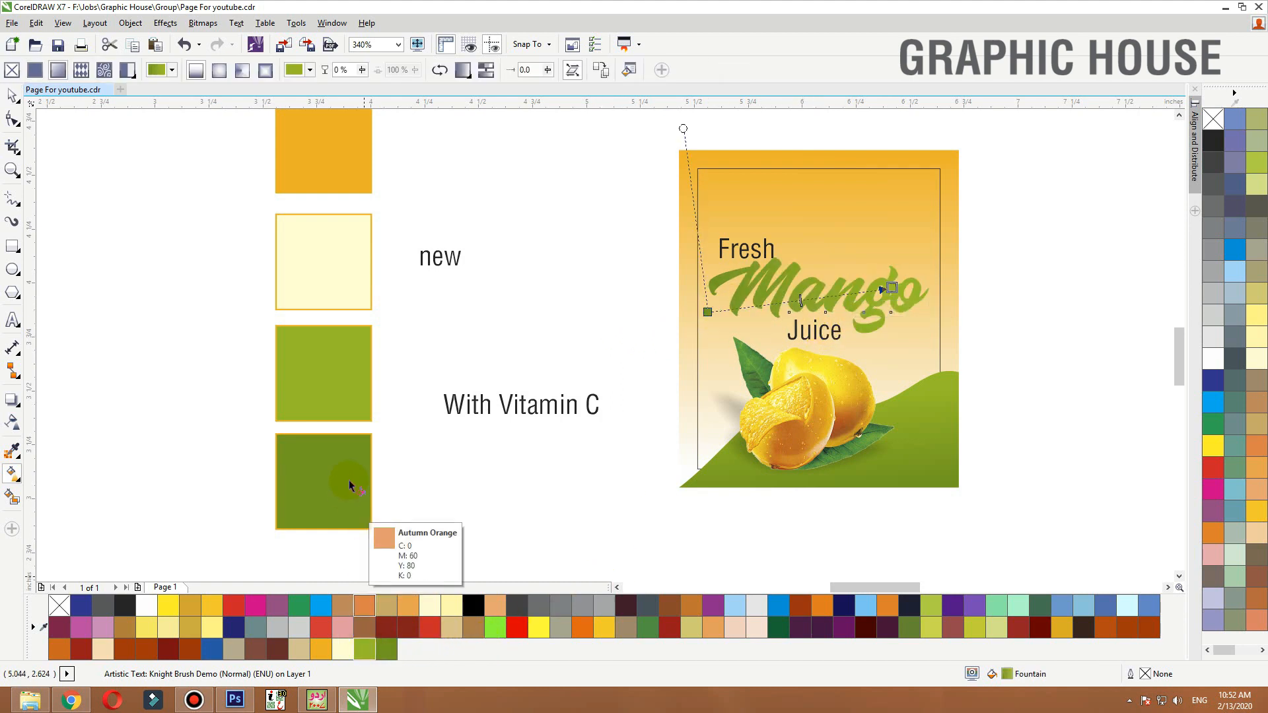
pyautogui.moveTo(707, 312); pyautogui.dragTo(737, 335)
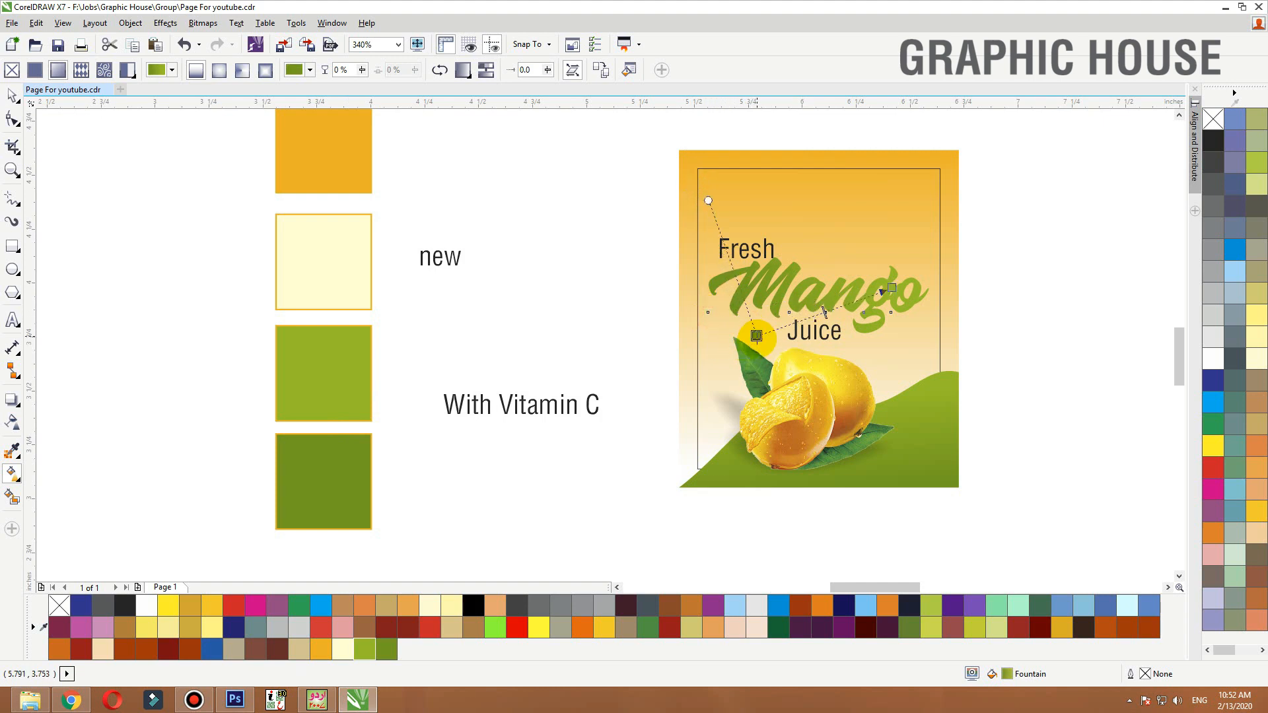
pyautogui.press('space')
# Scale the Fresh text down to about 6.5 pt and make it bold
pyautogui.click(1018, 254)
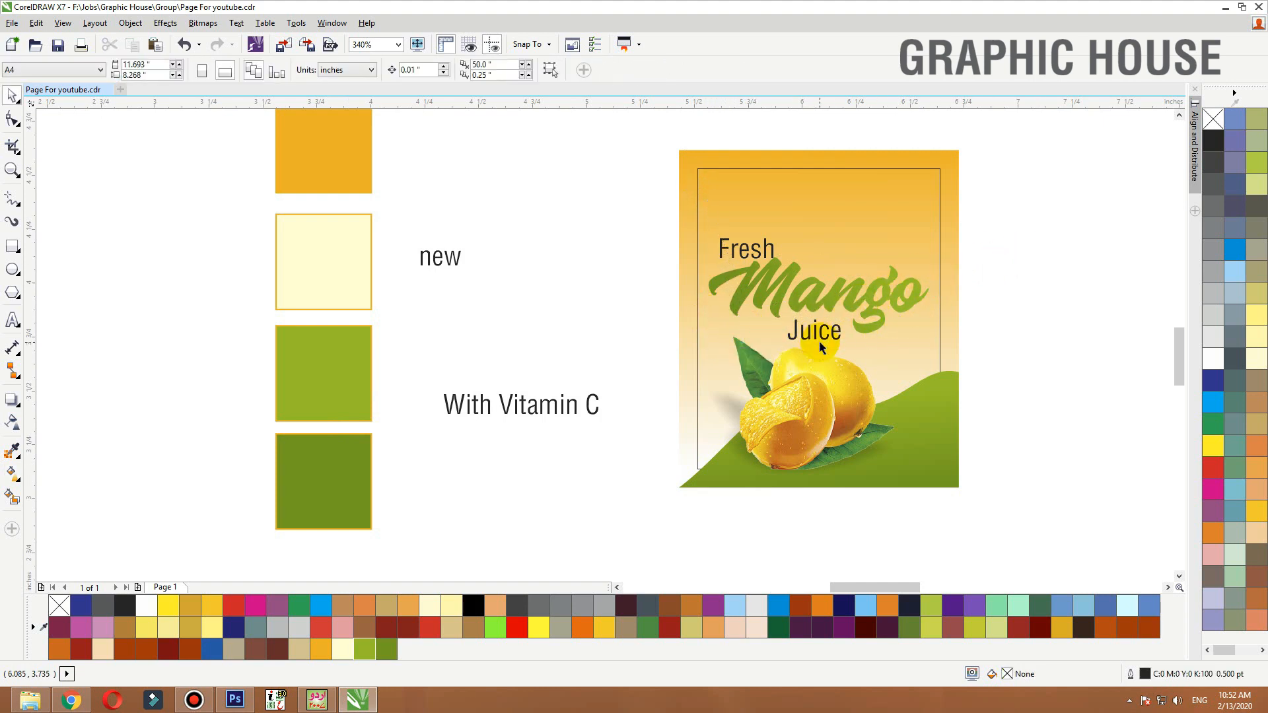
pyautogui.click(824, 333)
pyautogui.click(769, 249)
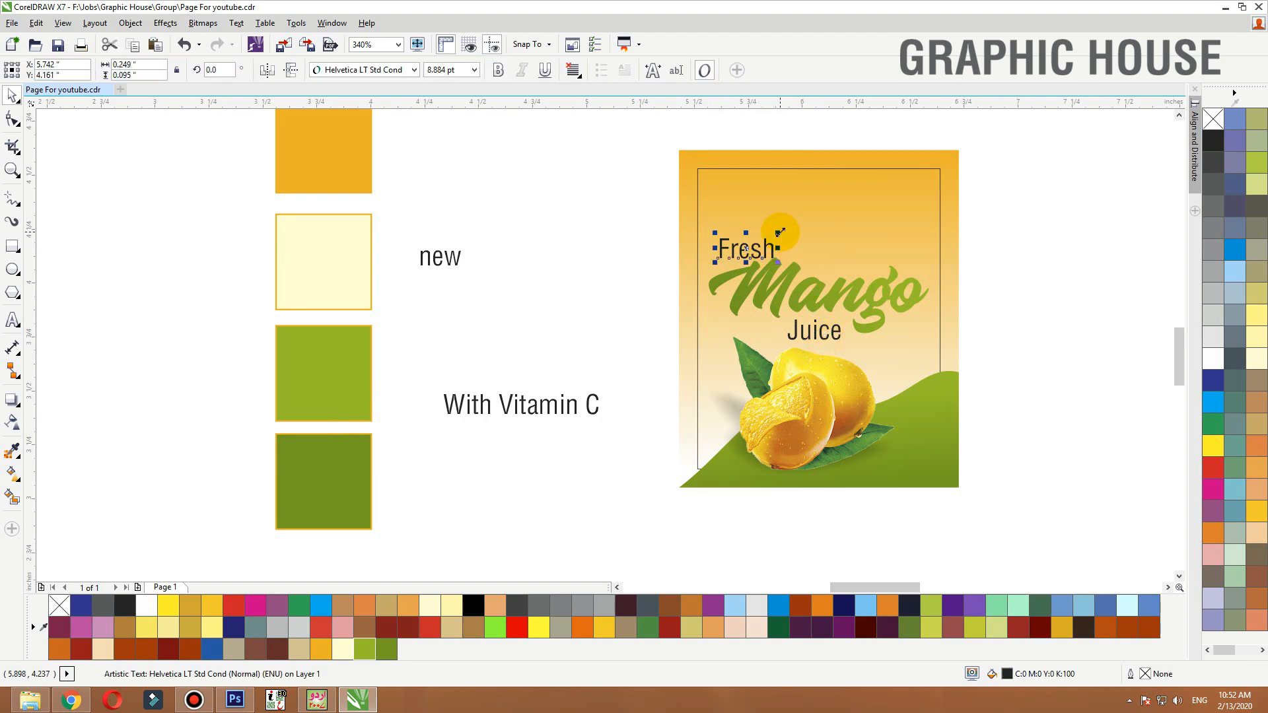
pyautogui.moveTo(780, 232); pyautogui.dragTo(765, 232)
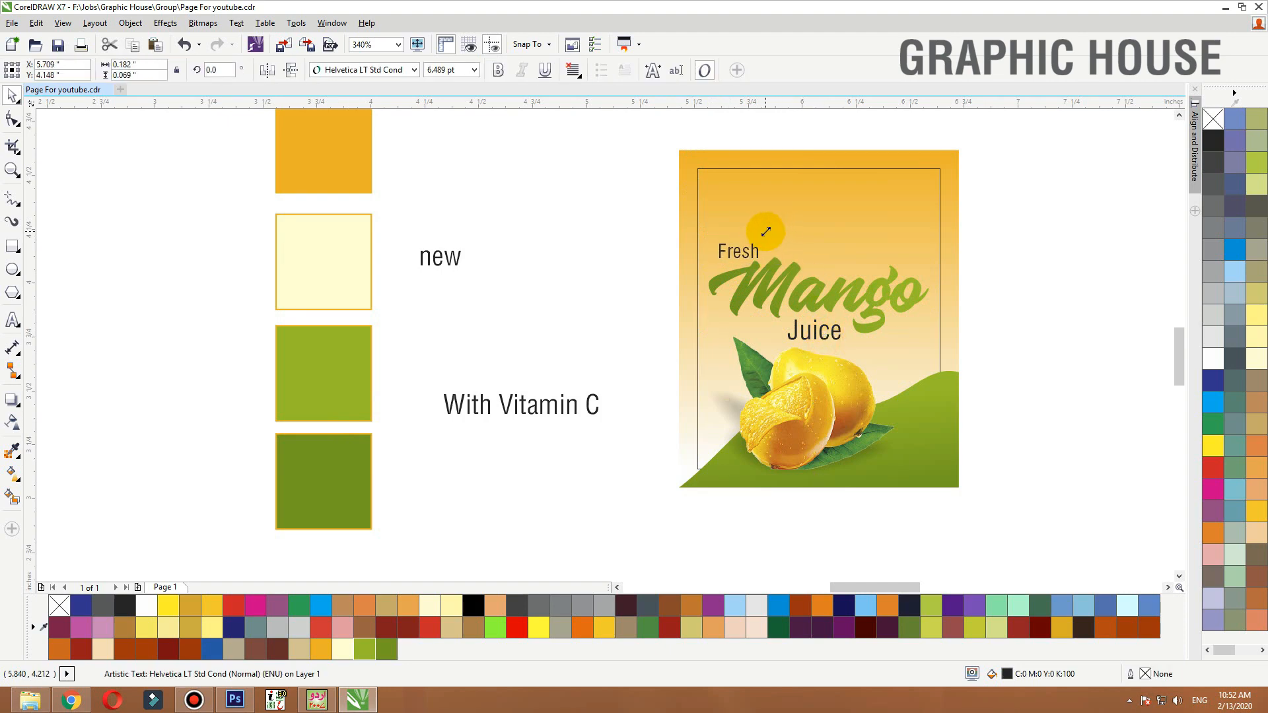
pyautogui.click(498, 69)
# Make the Juice text bold
pyautogui.press('z')
pyautogui.moveTo(548, 203); pyautogui.dragTo(946, 430)
pyautogui.click(796, 393)
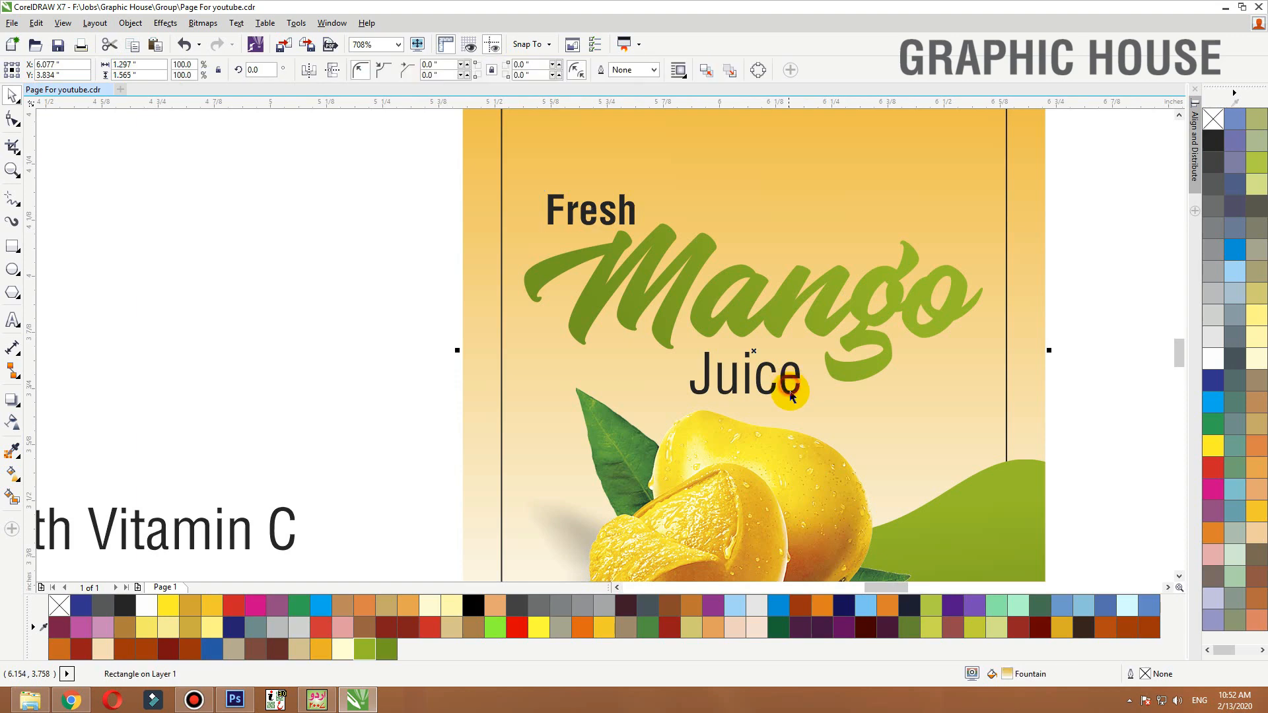
pyautogui.moveTo(366, 279); pyautogui.dragTo(861, 454)
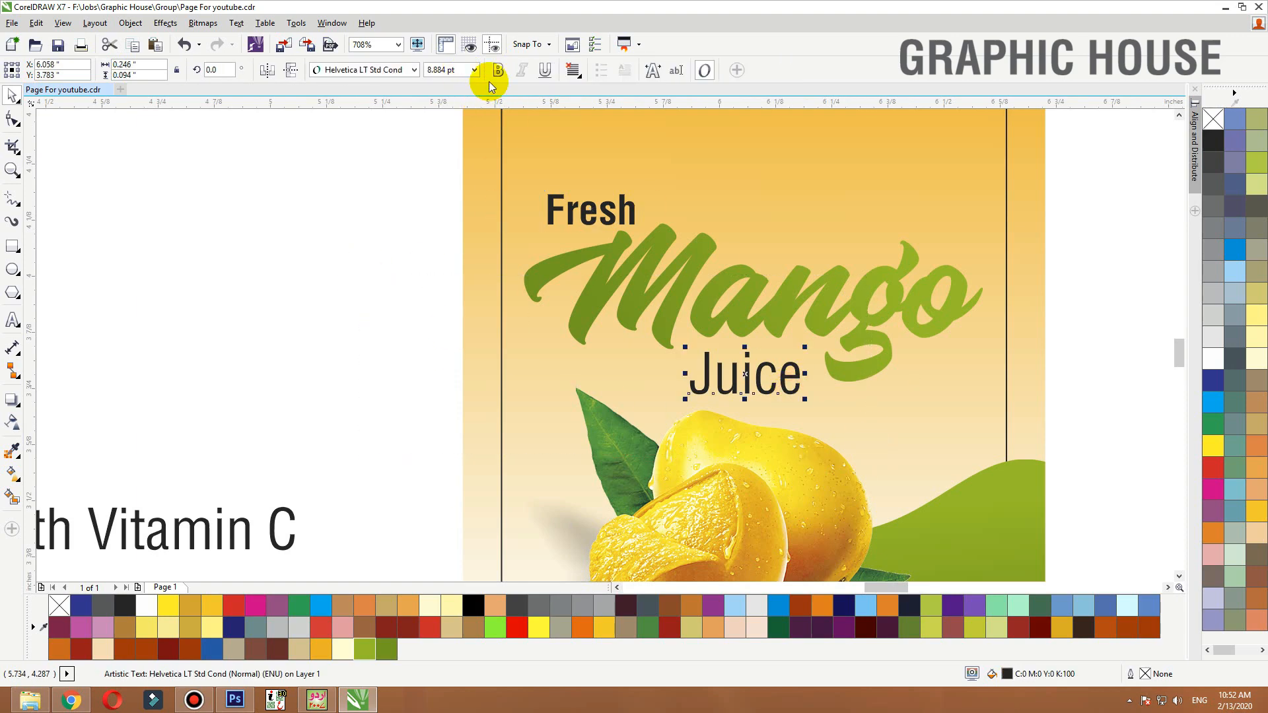
pyautogui.click(495, 72)
# Review the label's text arrangement at different zoom levels
pyautogui.keyDown('shift'); pyautogui.click(770, 327); pyautogui.keyUp('shift')
pyautogui.press('F3')
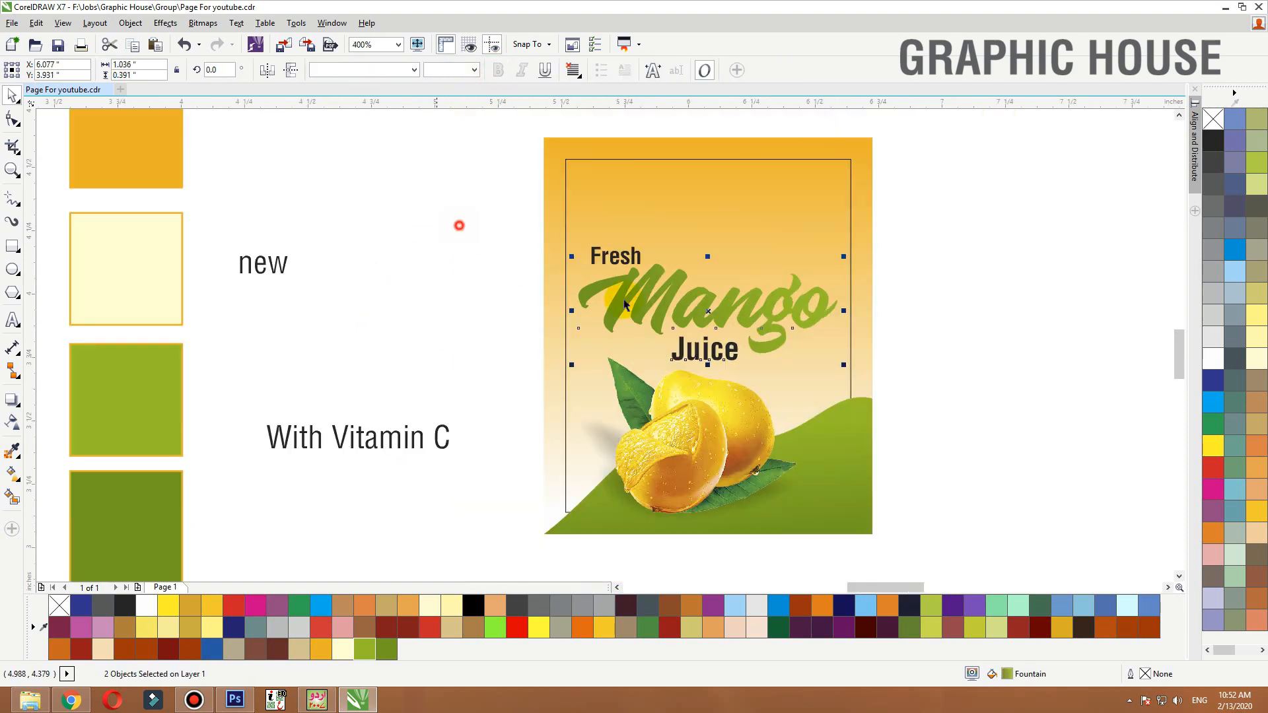
pyautogui.moveTo(436, 200); pyautogui.dragTo(922, 382)
pyautogui.click(942, 350)
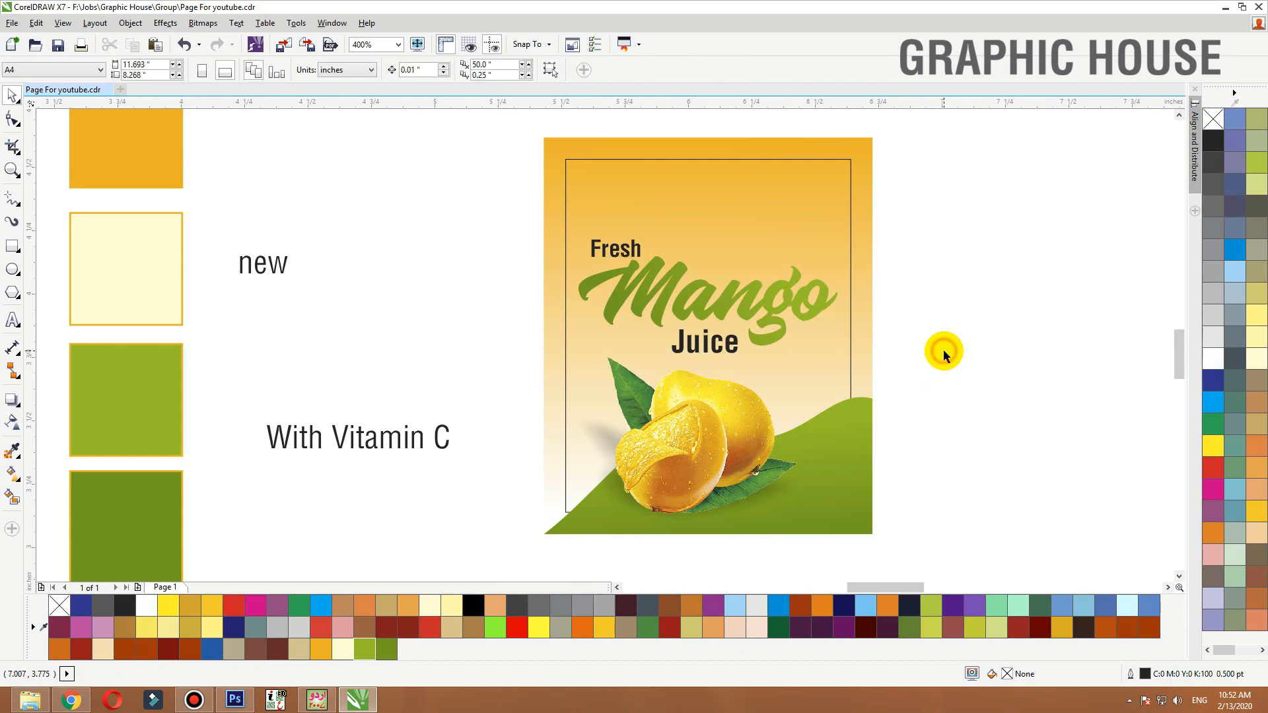
pyautogui.click(865, 263)
pyautogui.hotkey('shift', 'F2')
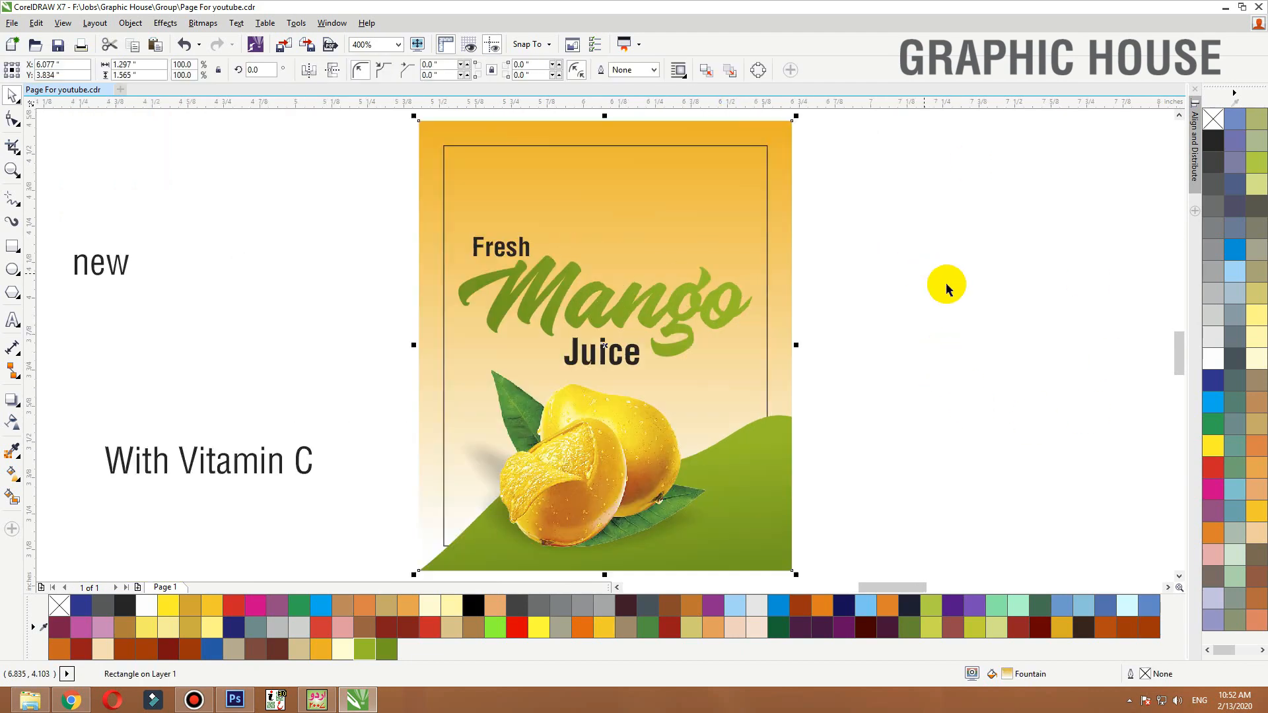
pyautogui.click(947, 283)
pyautogui.click(695, 306)
pyautogui.click(891, 276)
pyautogui.press('F3')
pyautogui.press('F2')
pyautogui.moveTo(906, 188); pyautogui.dragTo(368, 471)
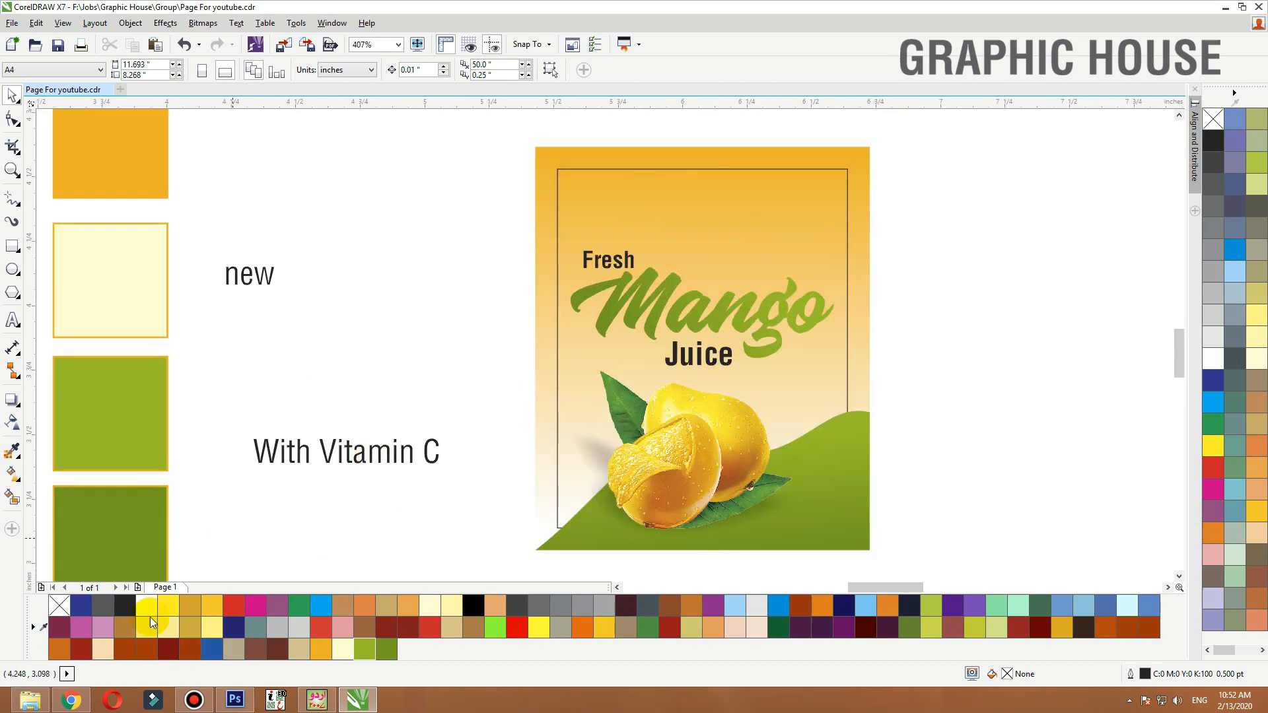
# Switch to the browser and browse the mango juice splash PNG image results
pyautogui.click(71, 699)
pyautogui.click(411, 8)
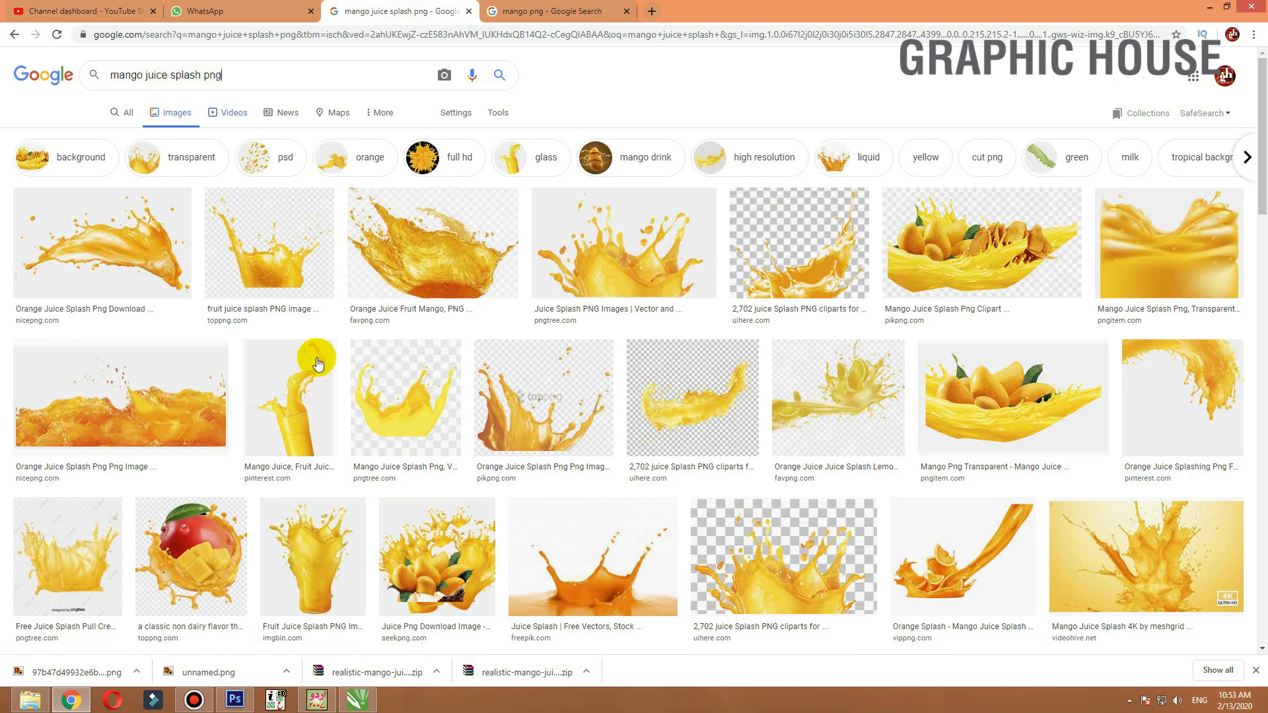
pyautogui.scroll(-5, 425, 354)
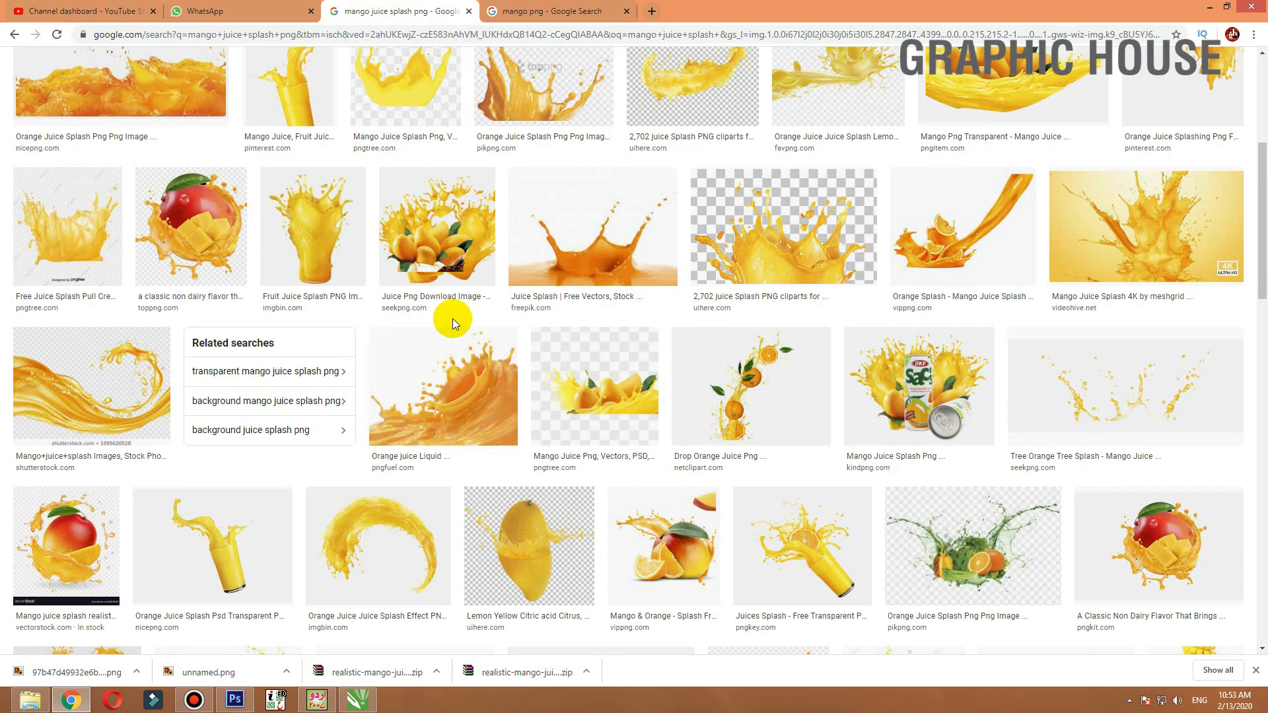
pyautogui.scroll(-5, 431, 322)
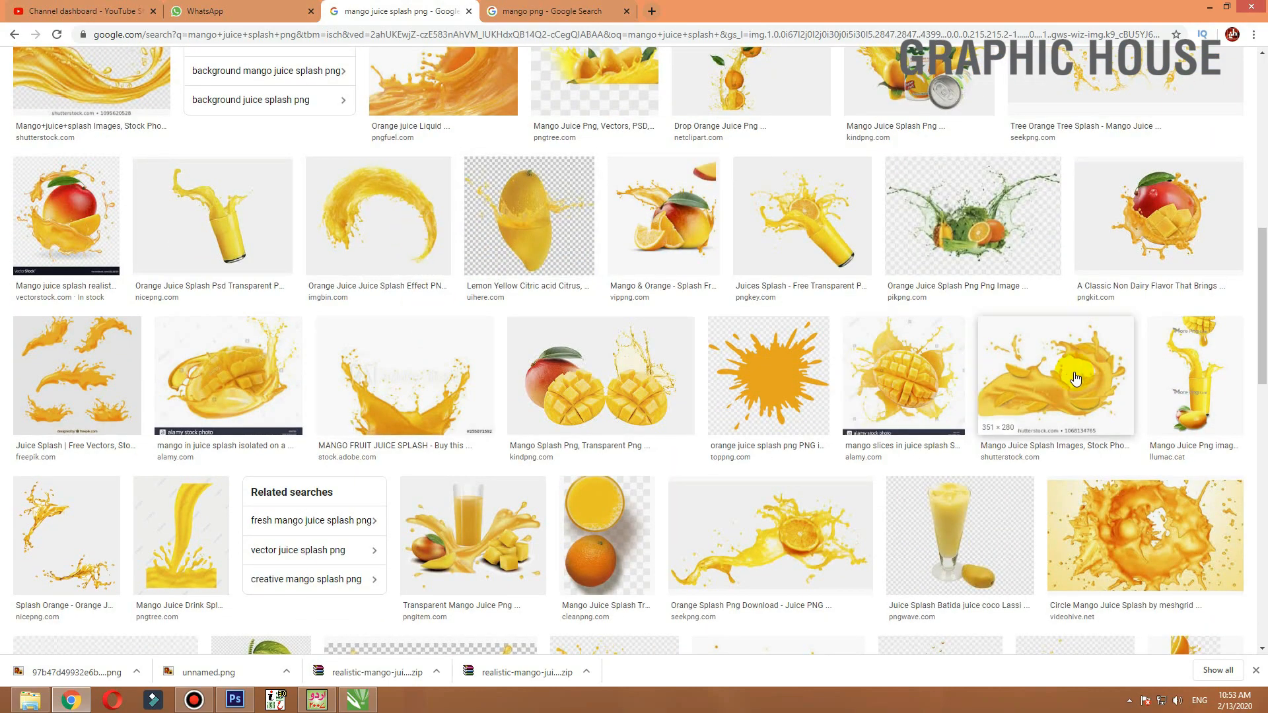
pyautogui.scroll(10, 814, 406)
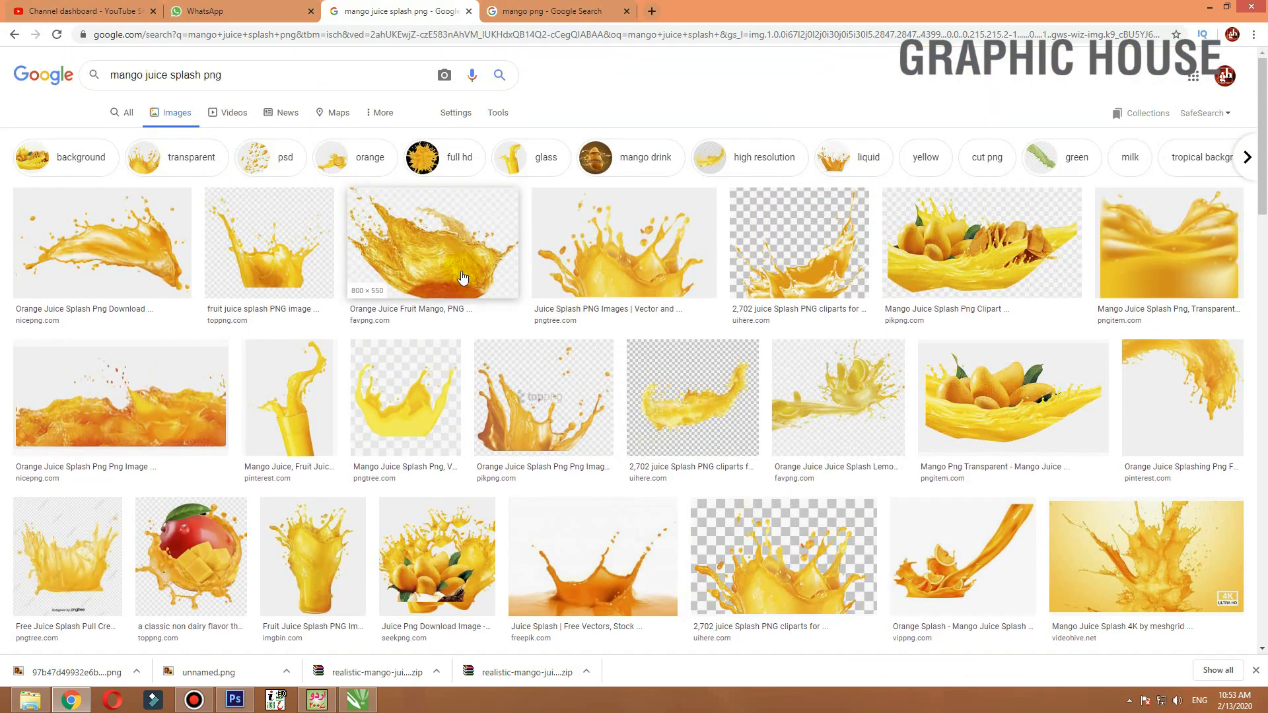
pyautogui.click(462, 272)
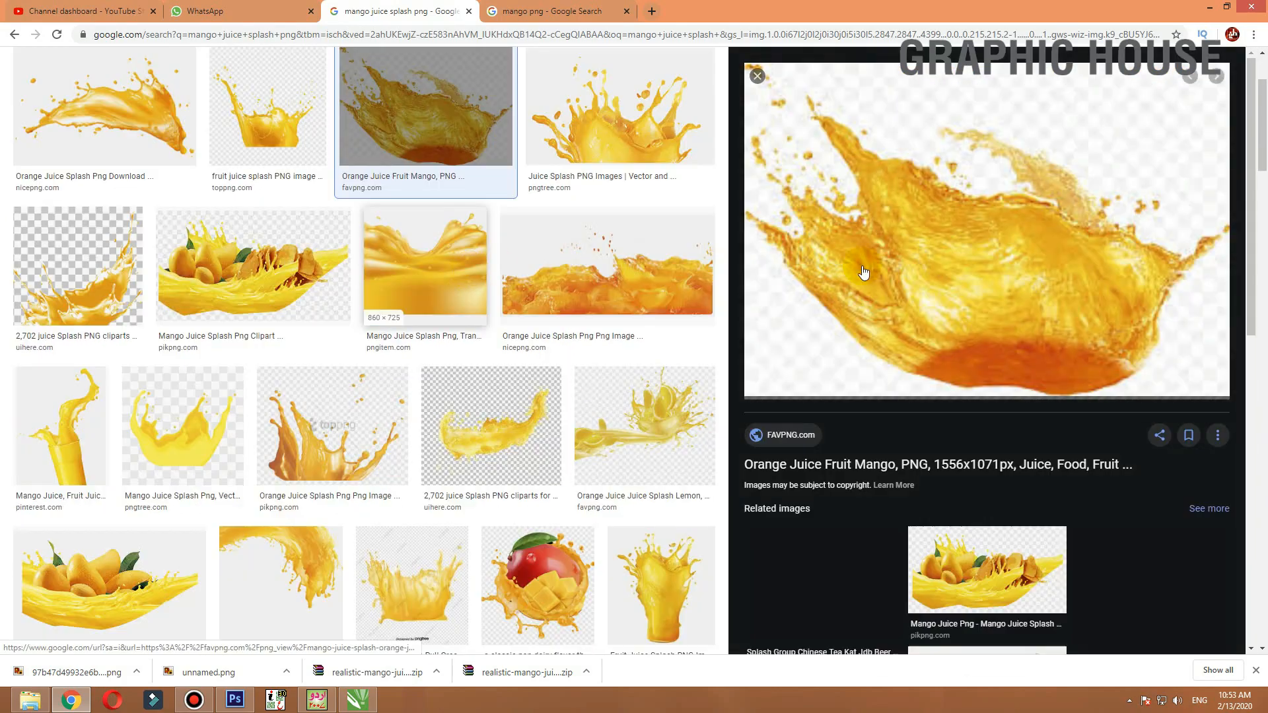
pyautogui.press('Escape')
pyautogui.click(699, 136)
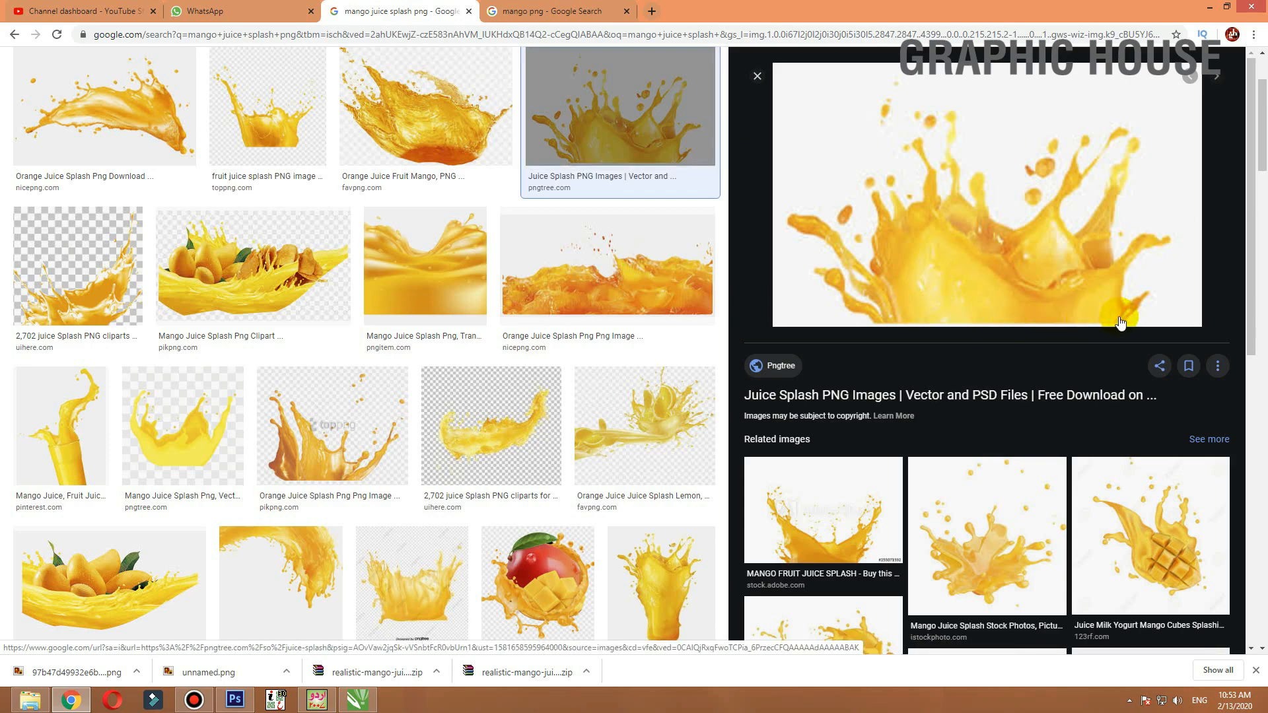
pyautogui.scroll(-5, 1009, 538)
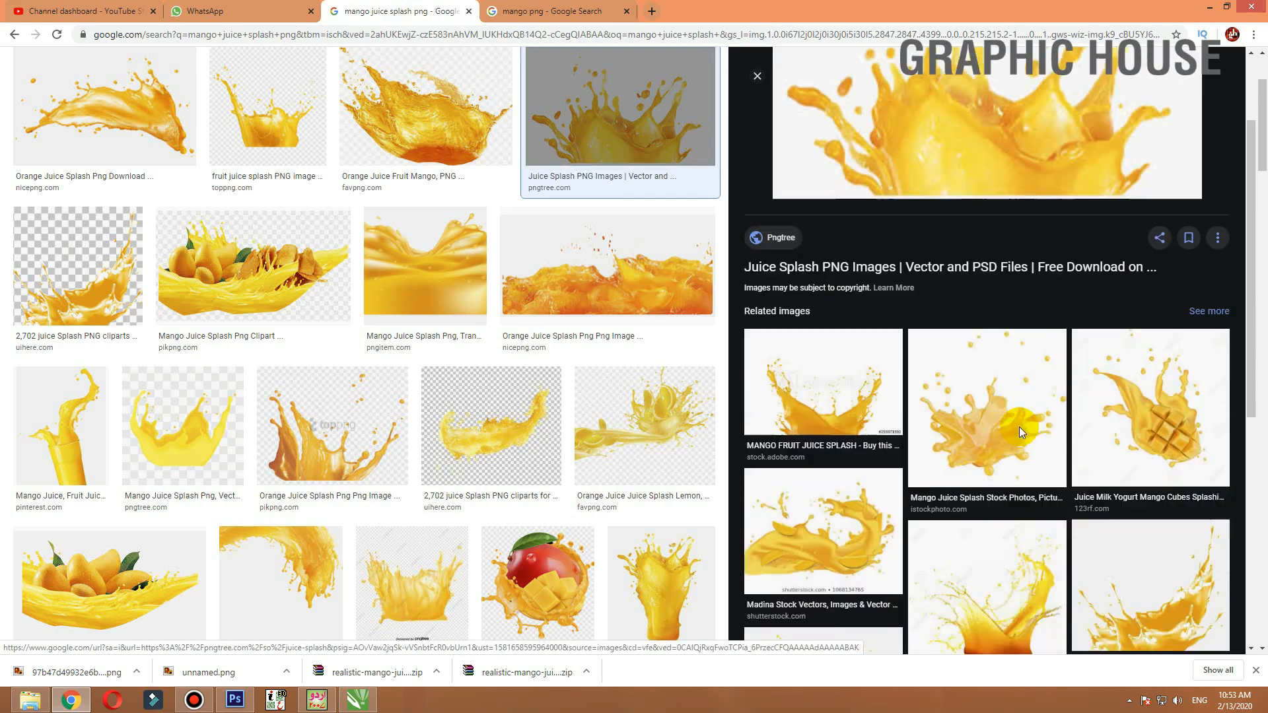
pyautogui.click(847, 357)
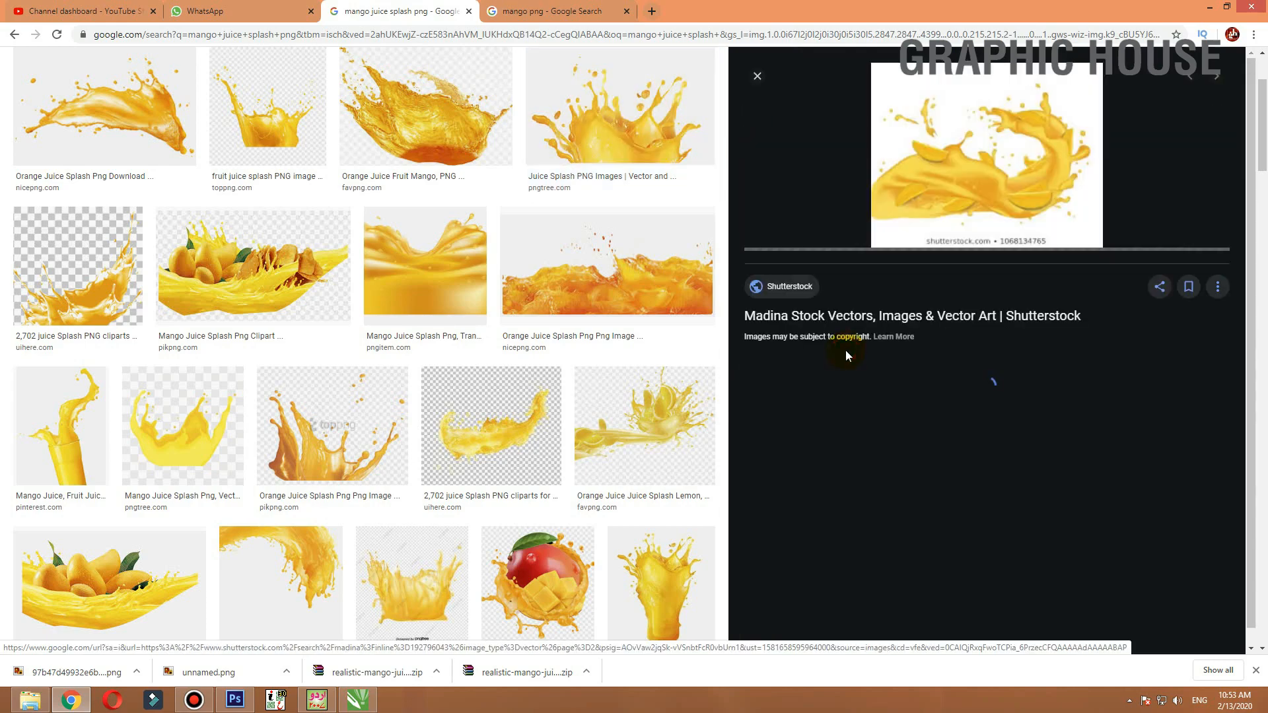
pyautogui.press('Escape')
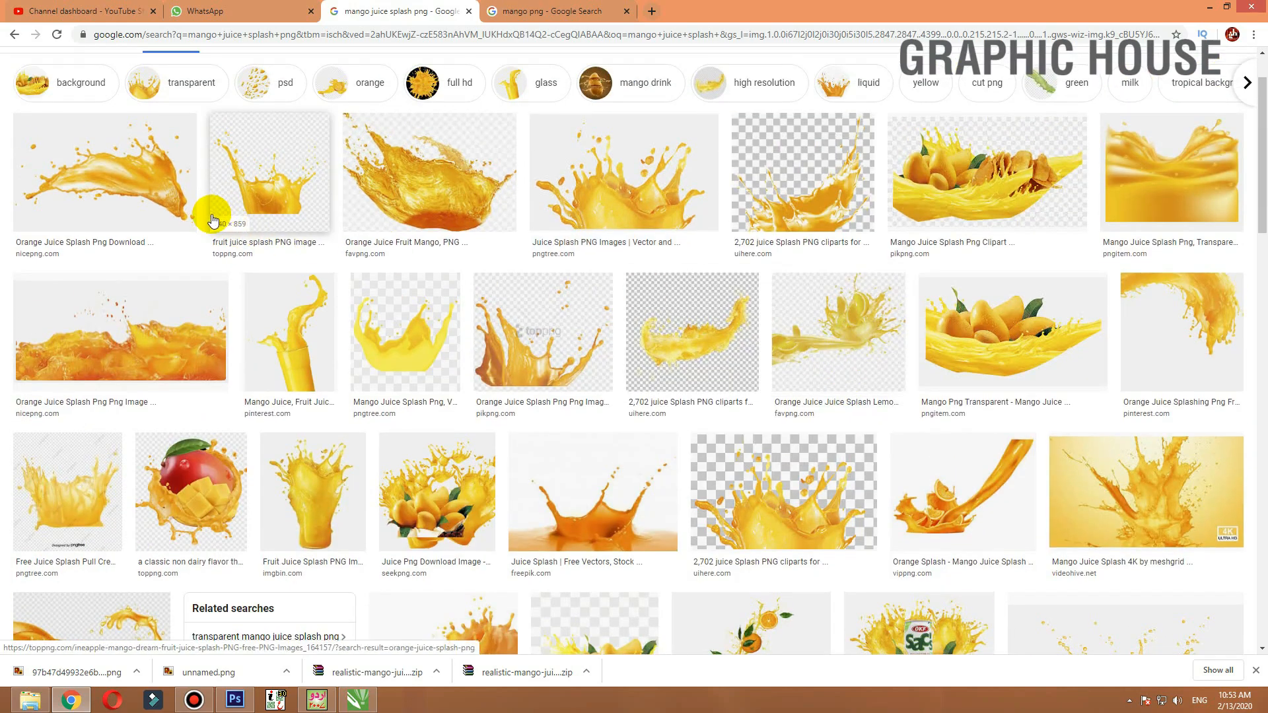
pyautogui.scroll(-6, 330, 275)
pyautogui.scroll(-5, 97, 273)
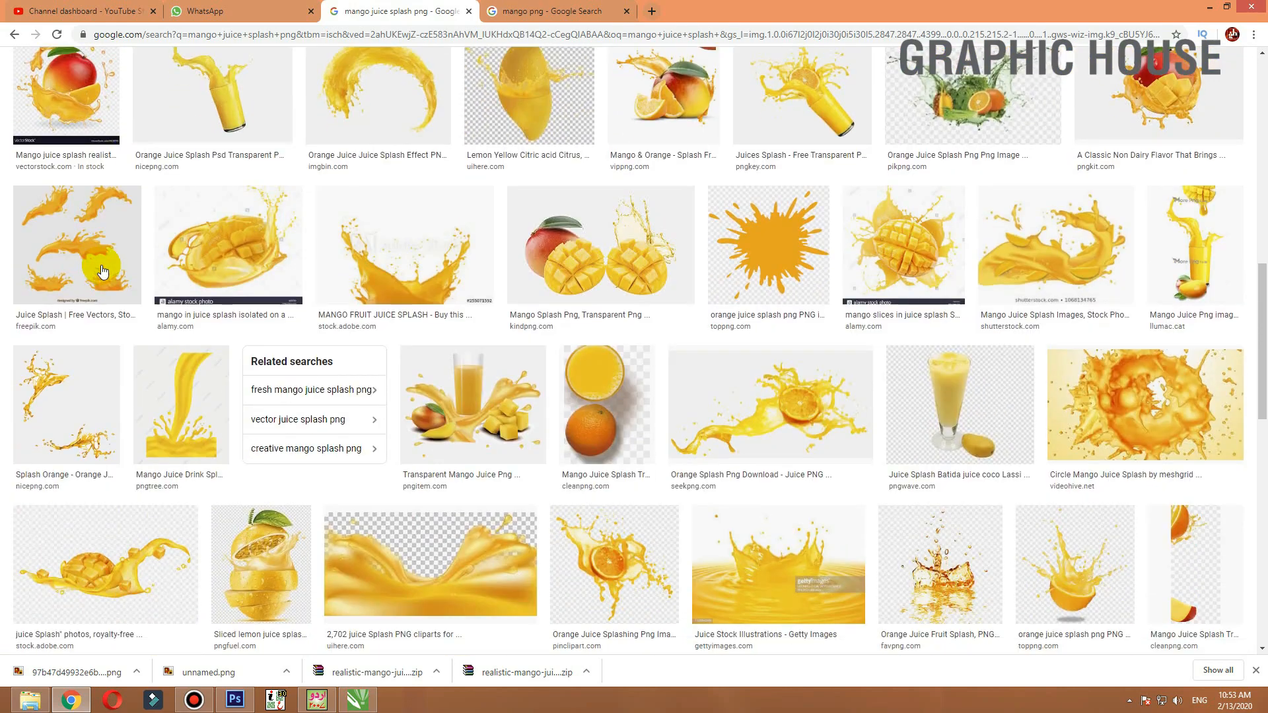
pyautogui.scroll(-4, 255, 303)
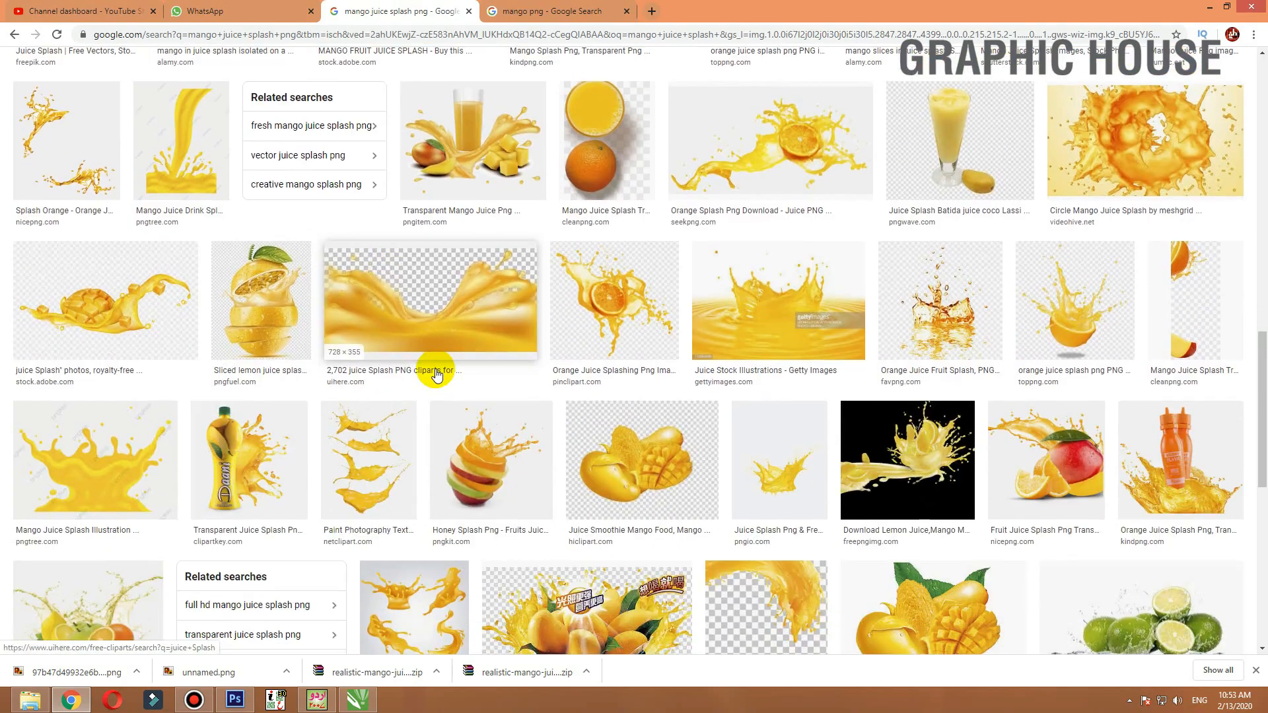
pyautogui.click(441, 296)
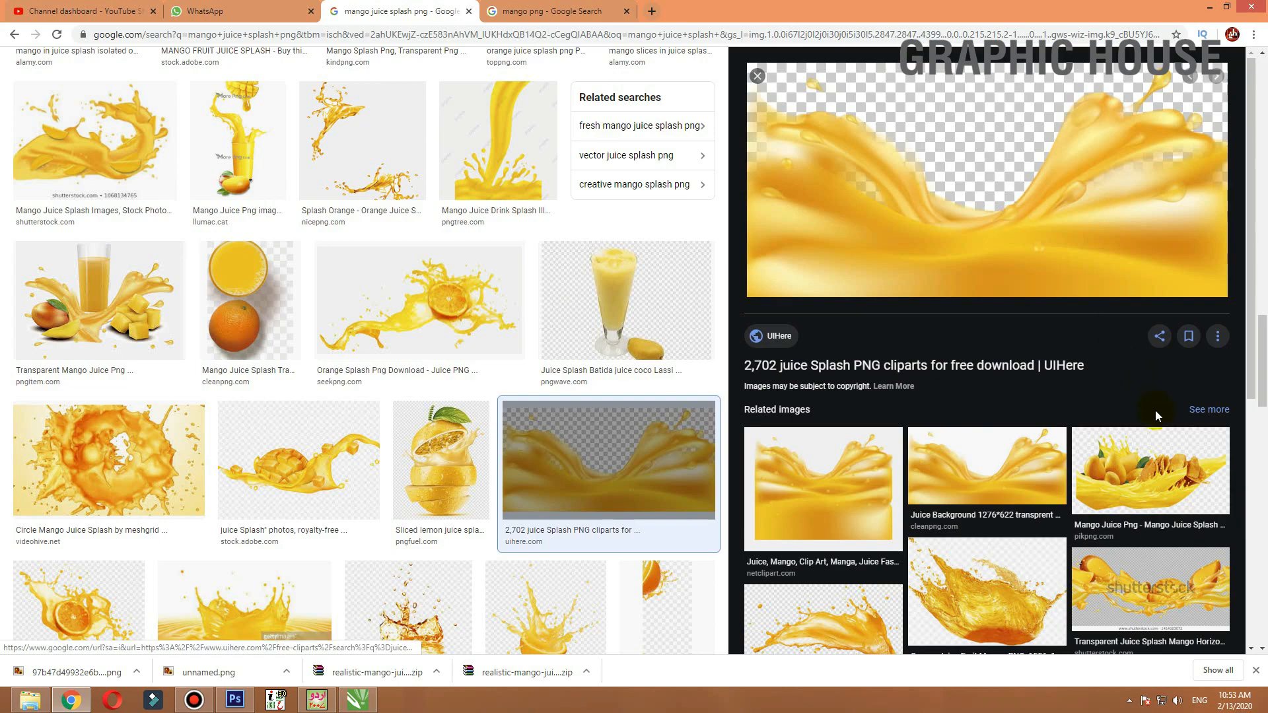
pyautogui.scroll(-5, 1040, 354)
pyautogui.click(758, 76)
pyautogui.scroll(-5, 824, 291)
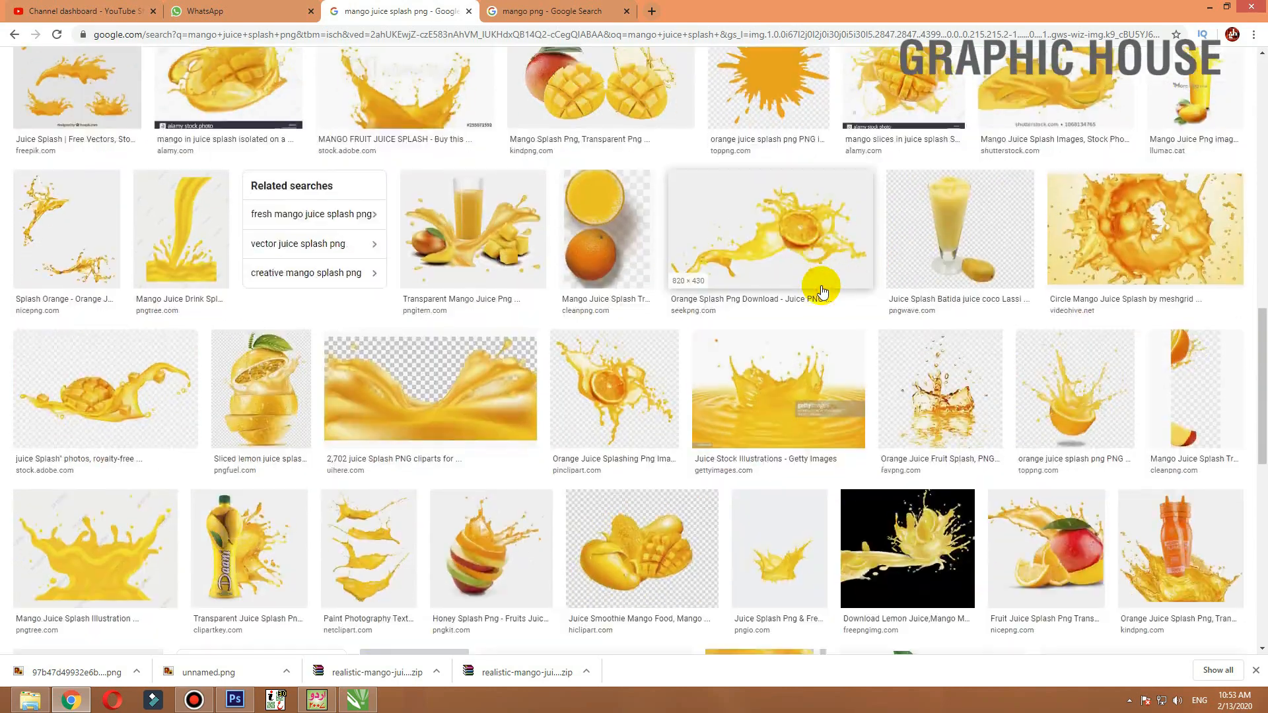
pyautogui.scroll(-4, 805, 274)
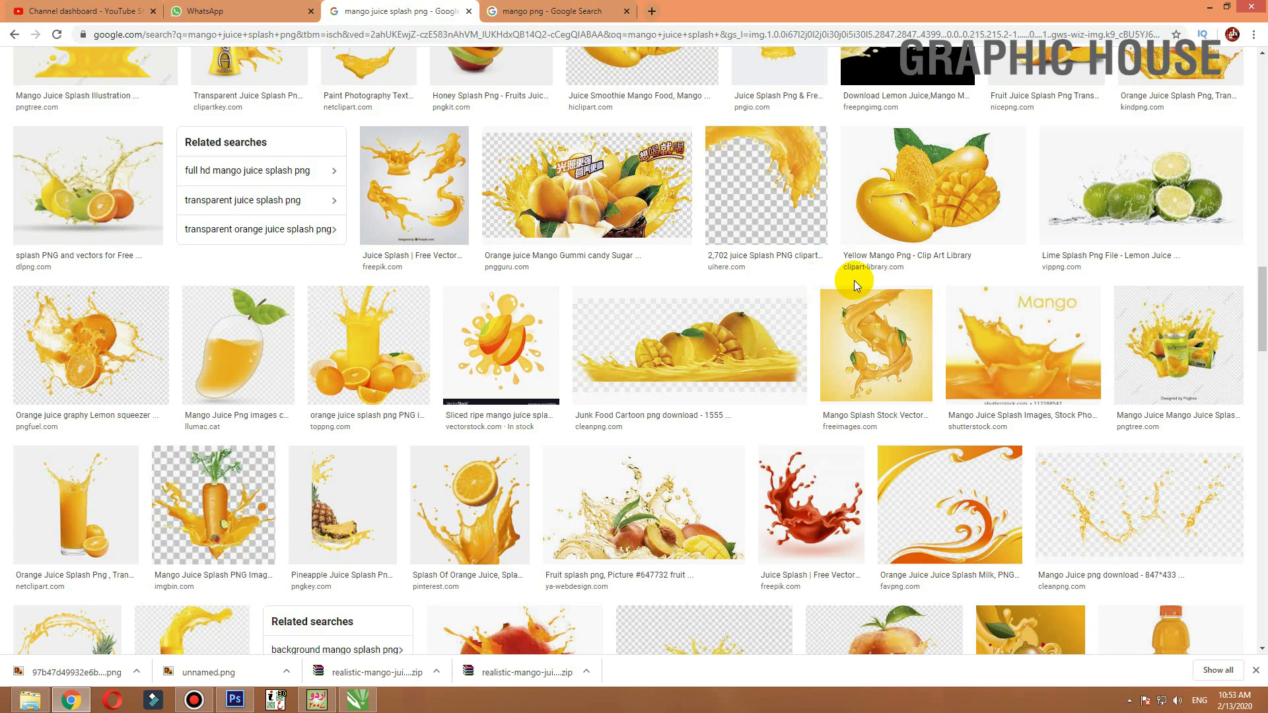
pyautogui.scroll(-4, 854, 280)
pyautogui.scroll(-3, 852, 281)
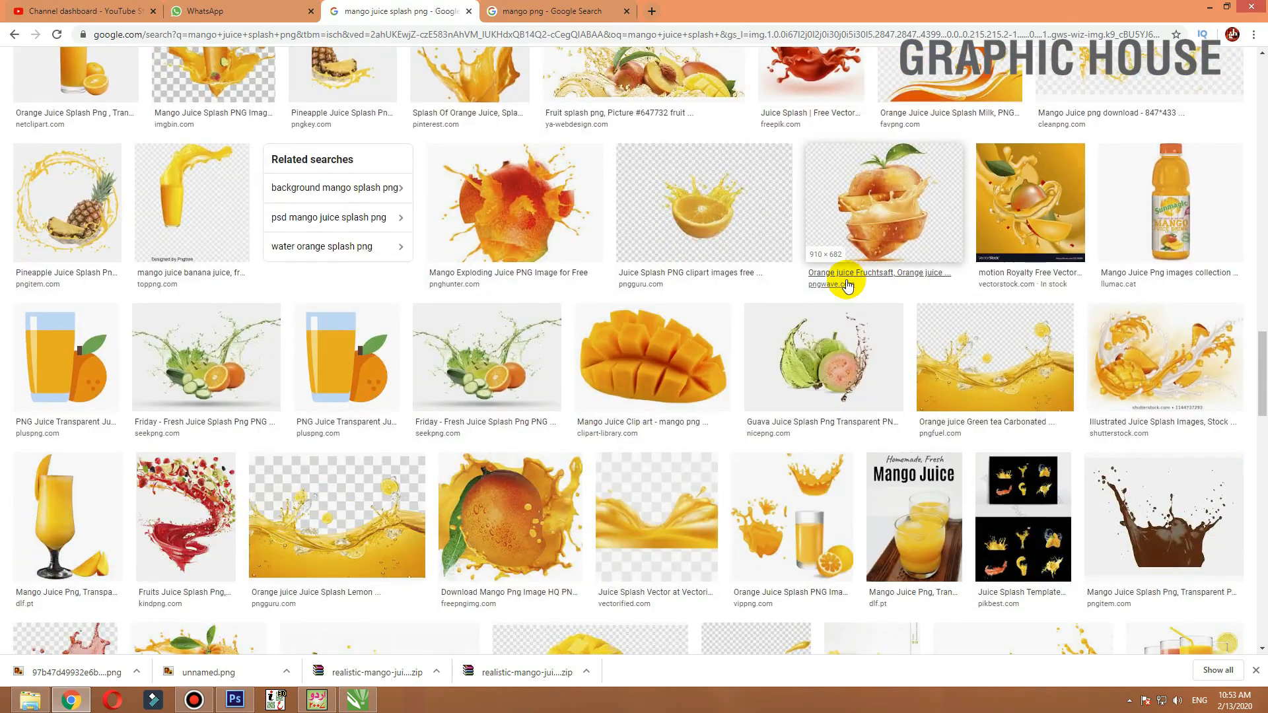
pyautogui.scroll(-10, 779, 403)
pyautogui.scroll(7, 778, 399)
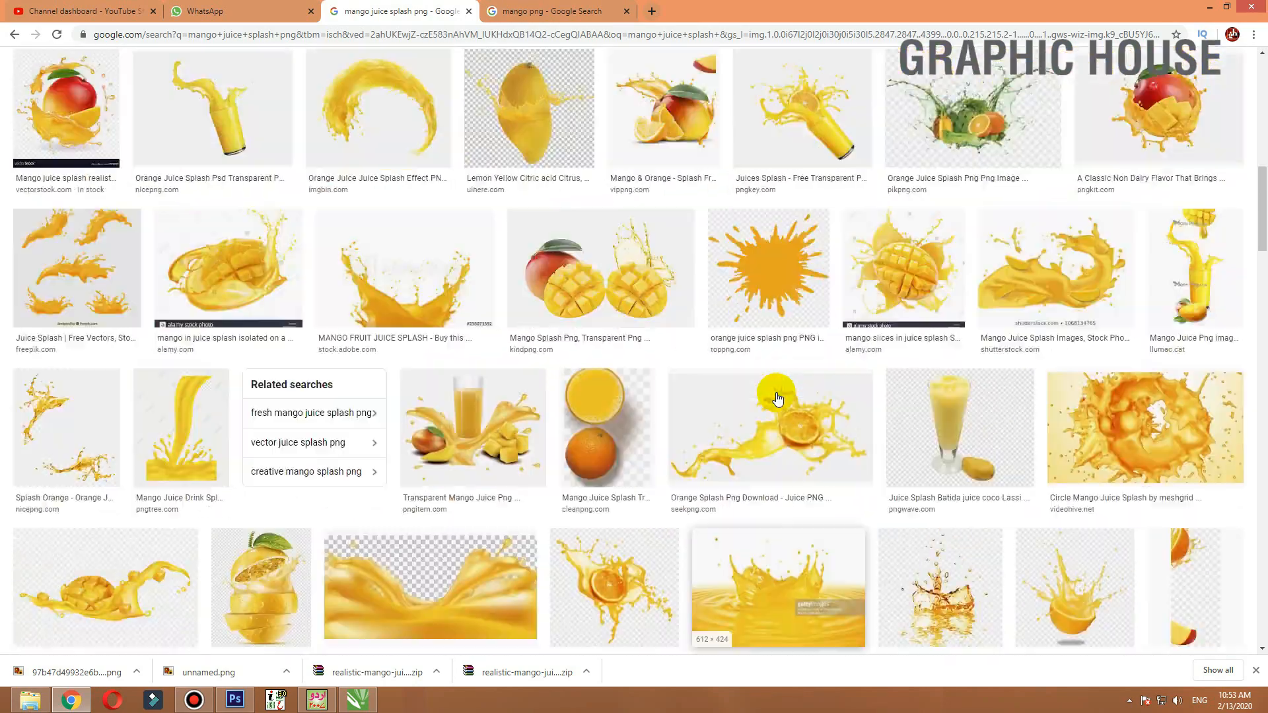
pyautogui.scroll(8, 778, 399)
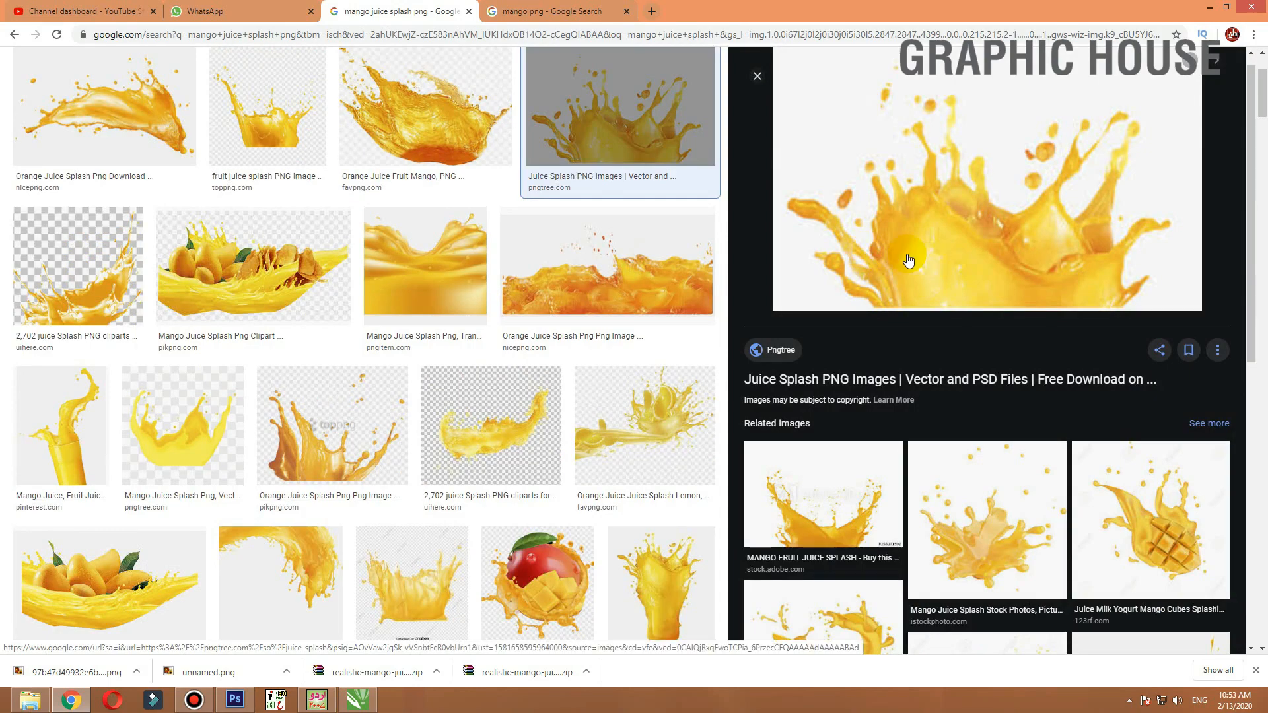
# Preview several splash images and open the wavy mango juice splash image in a new tab
pyautogui.click(441, 266)
pyautogui.click(443, 267)
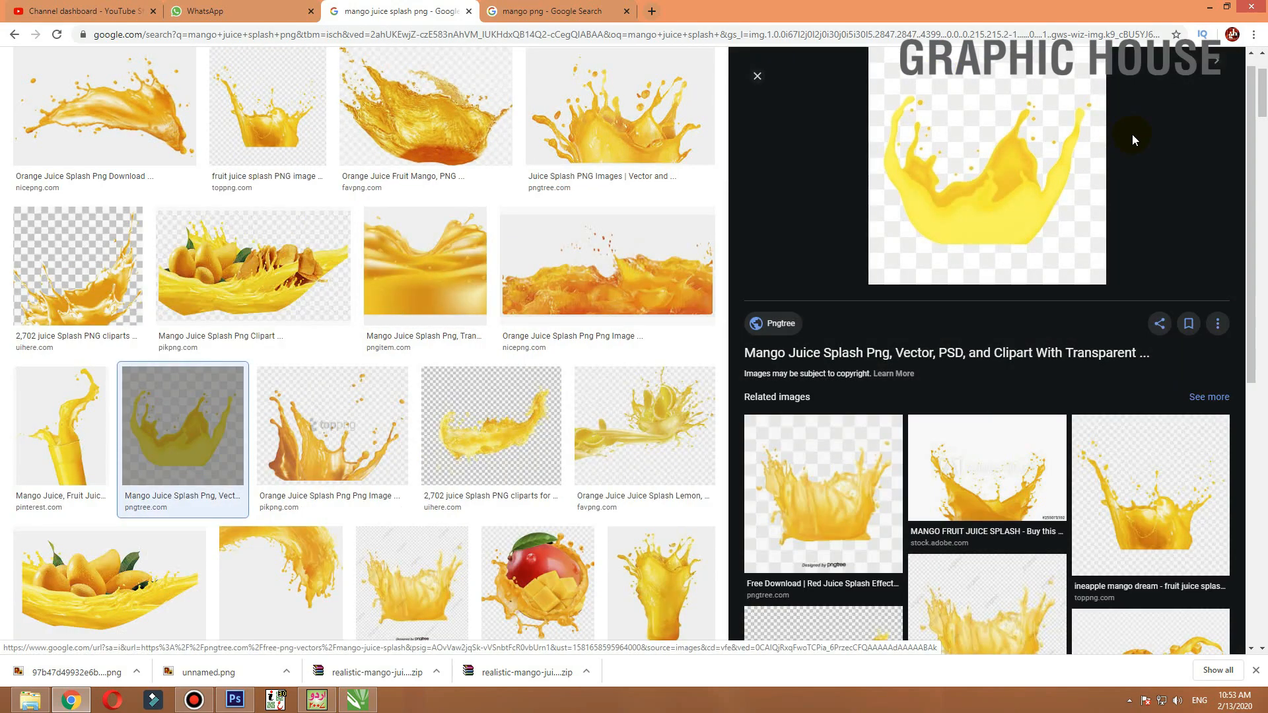
pyautogui.click(1132, 135)
pyautogui.click(1142, 136)
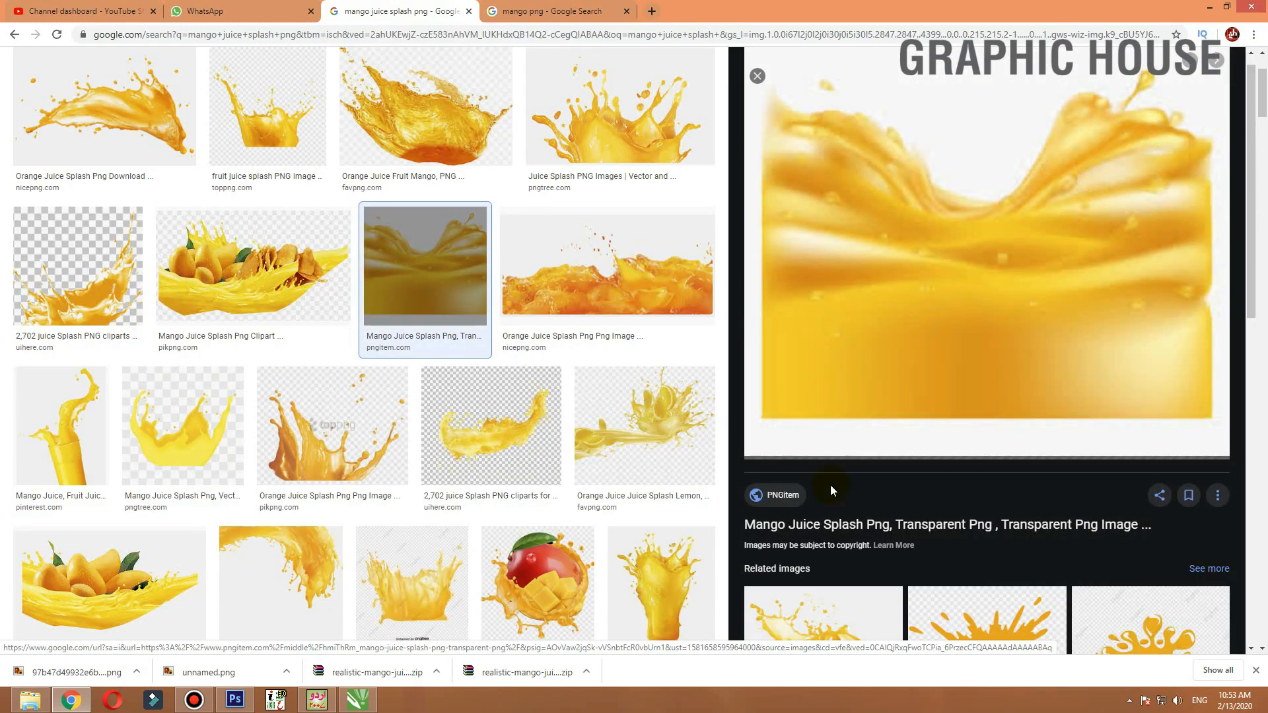
pyautogui.click(833, 458)
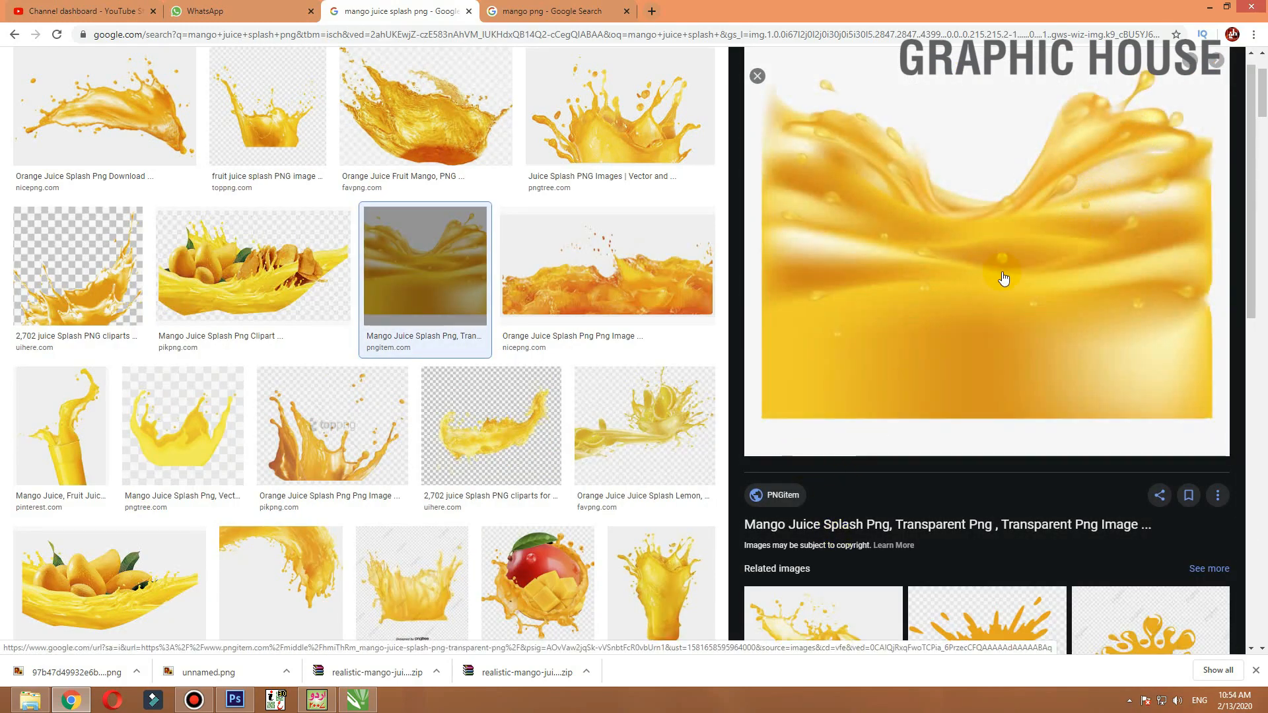
pyautogui.rightClick(984, 262)
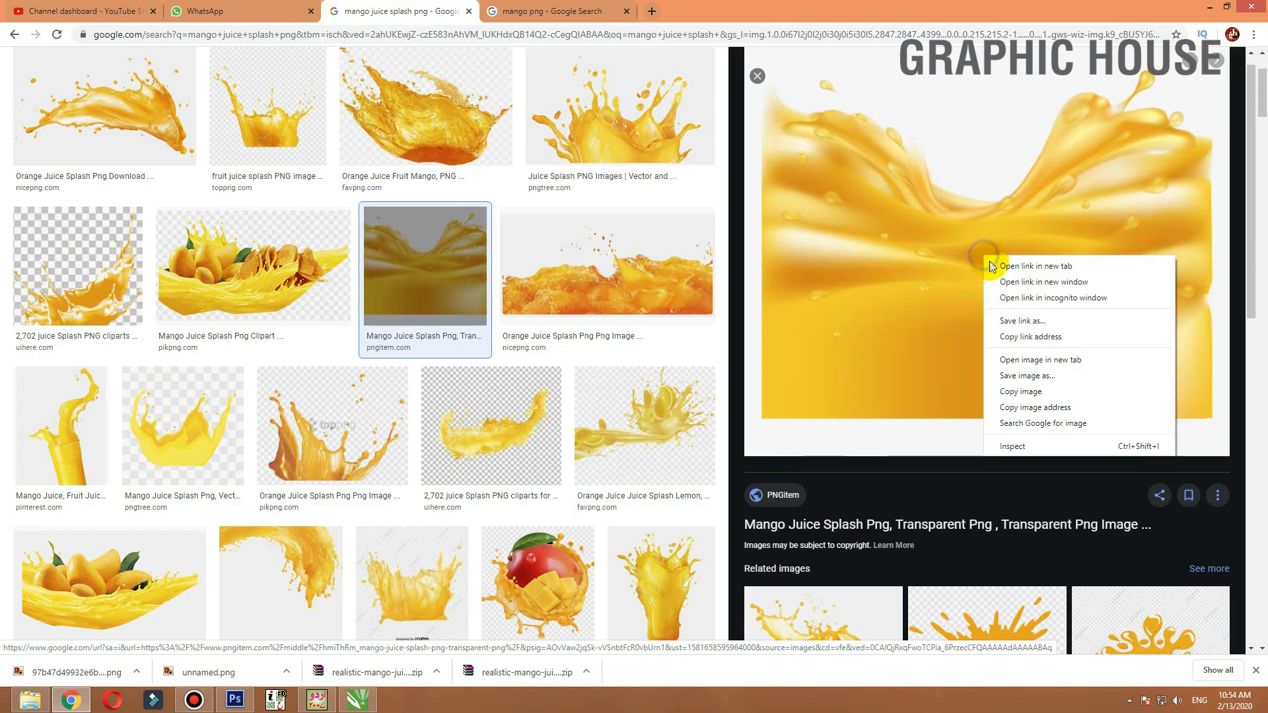
pyautogui.click(1030, 358)
pyautogui.press('Return')
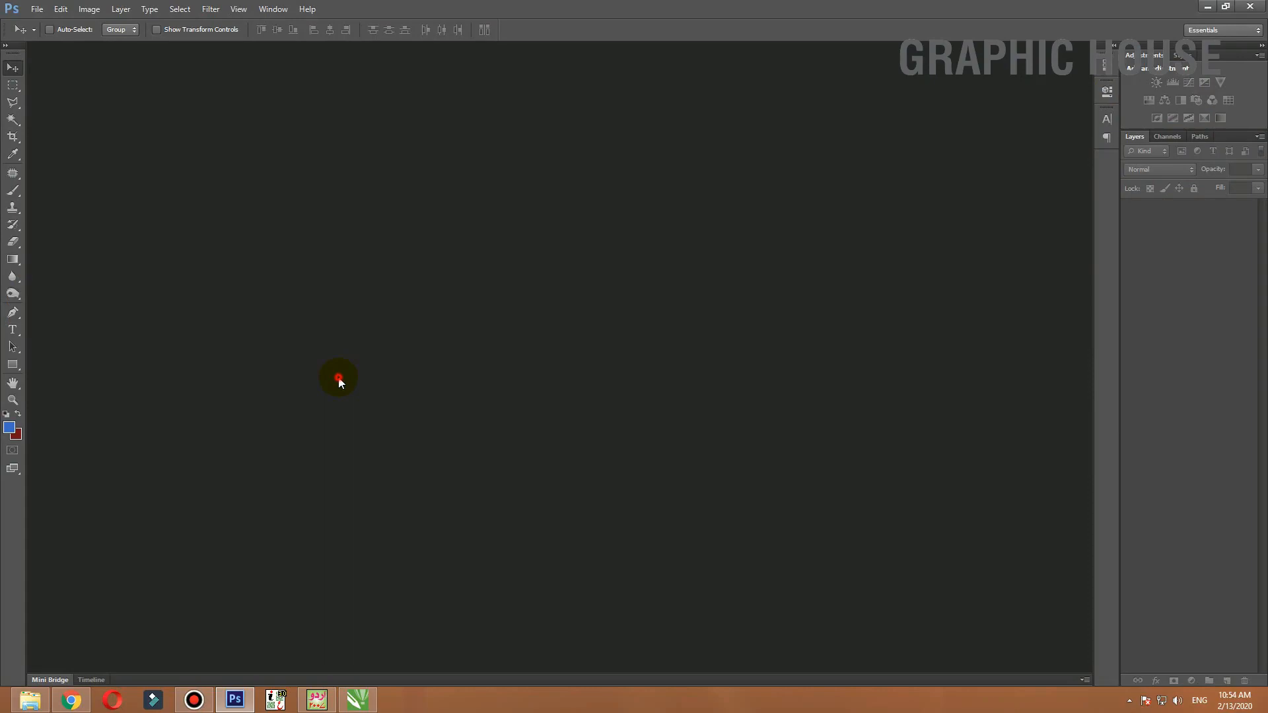
pyautogui.doubleClick(339, 378)
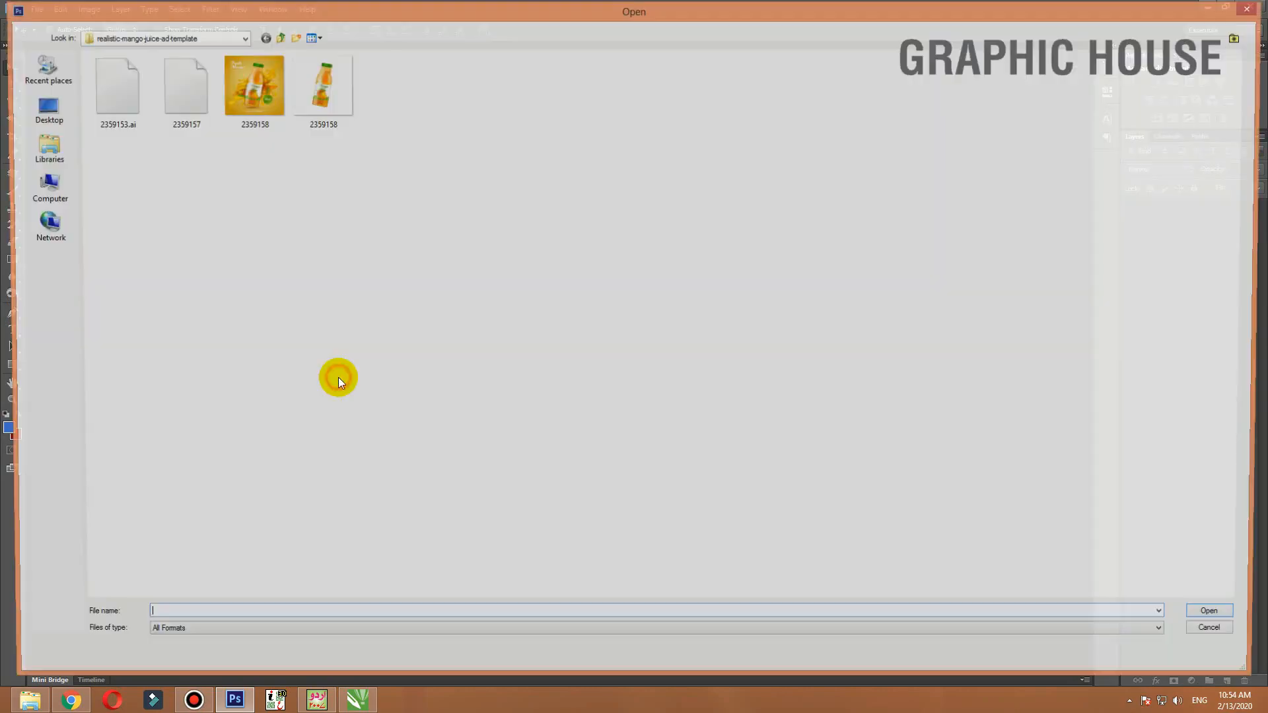
pyautogui.click(45, 93)
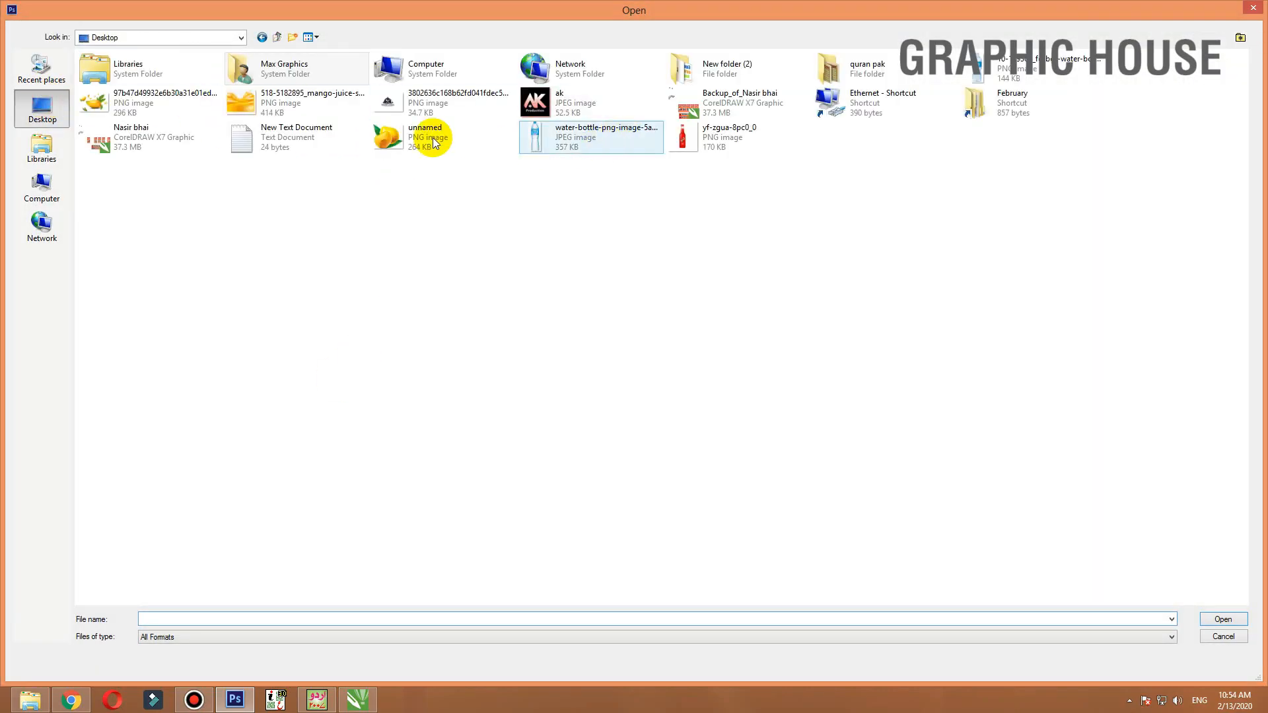
pyautogui.doubleClick(307, 108)
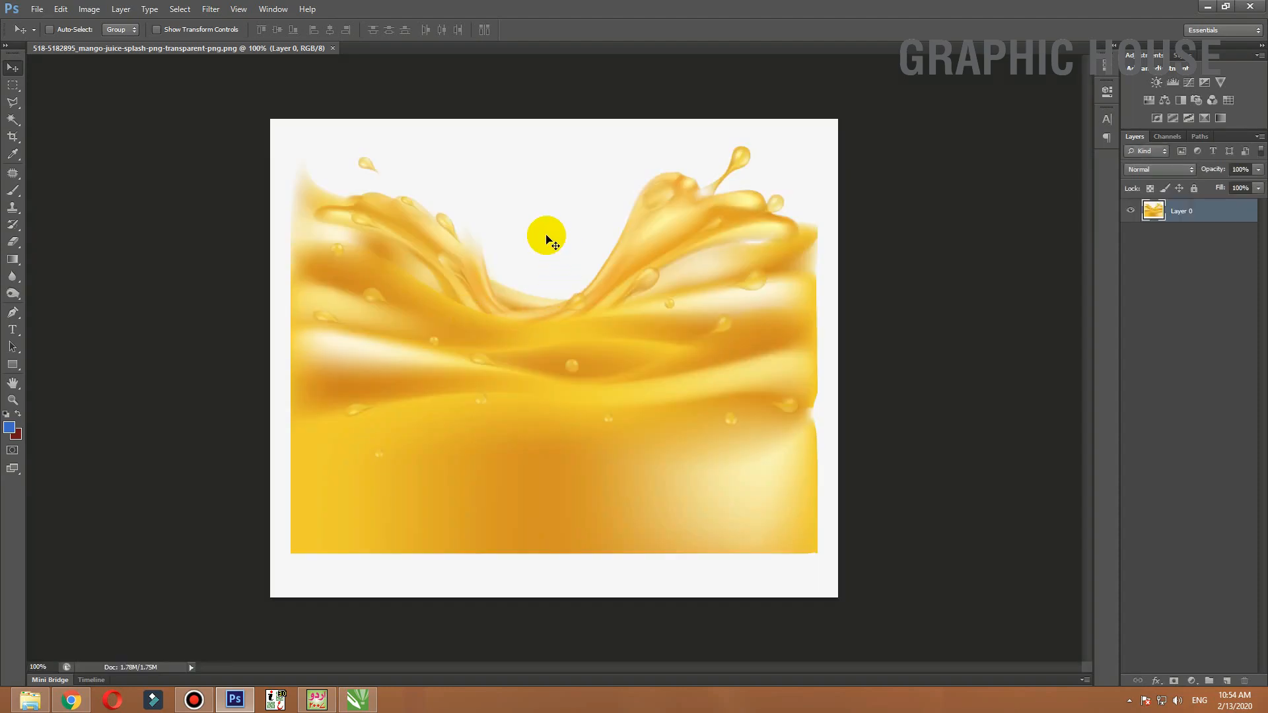
# Delete the white background around the juice splash with the Magic Wand and feather the selection
pyautogui.press('w')
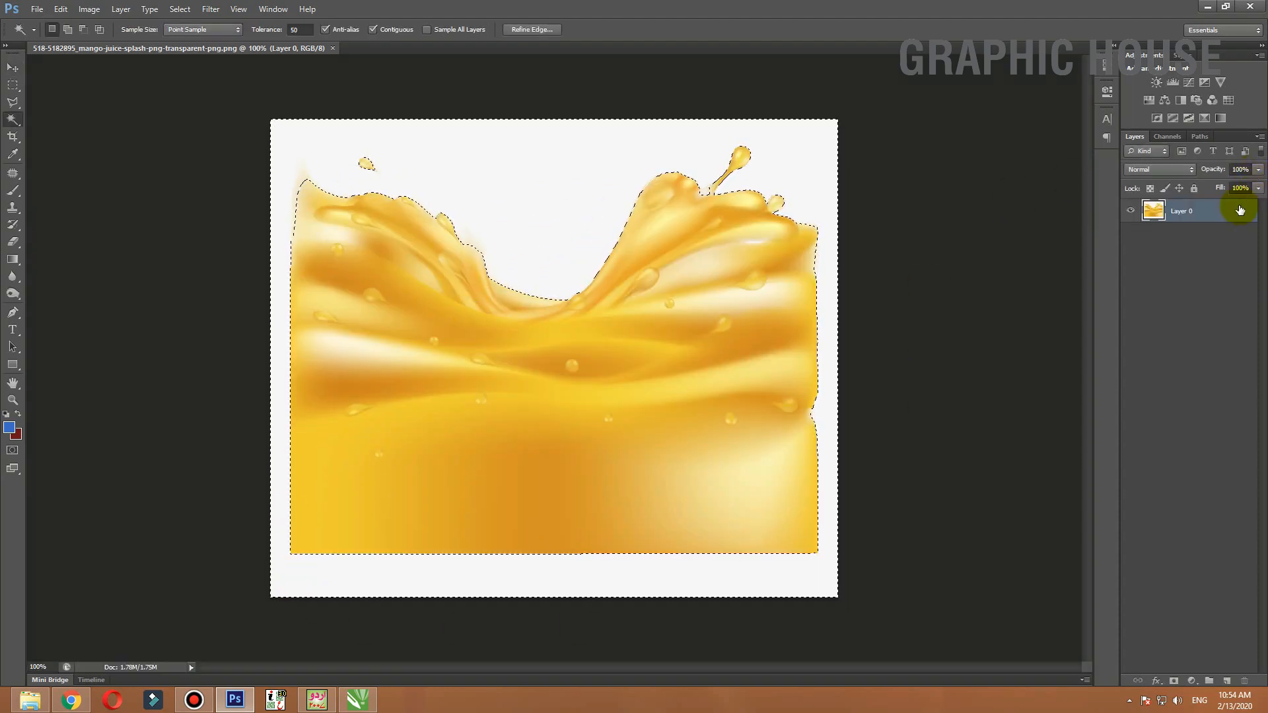
pyautogui.press('Delete')
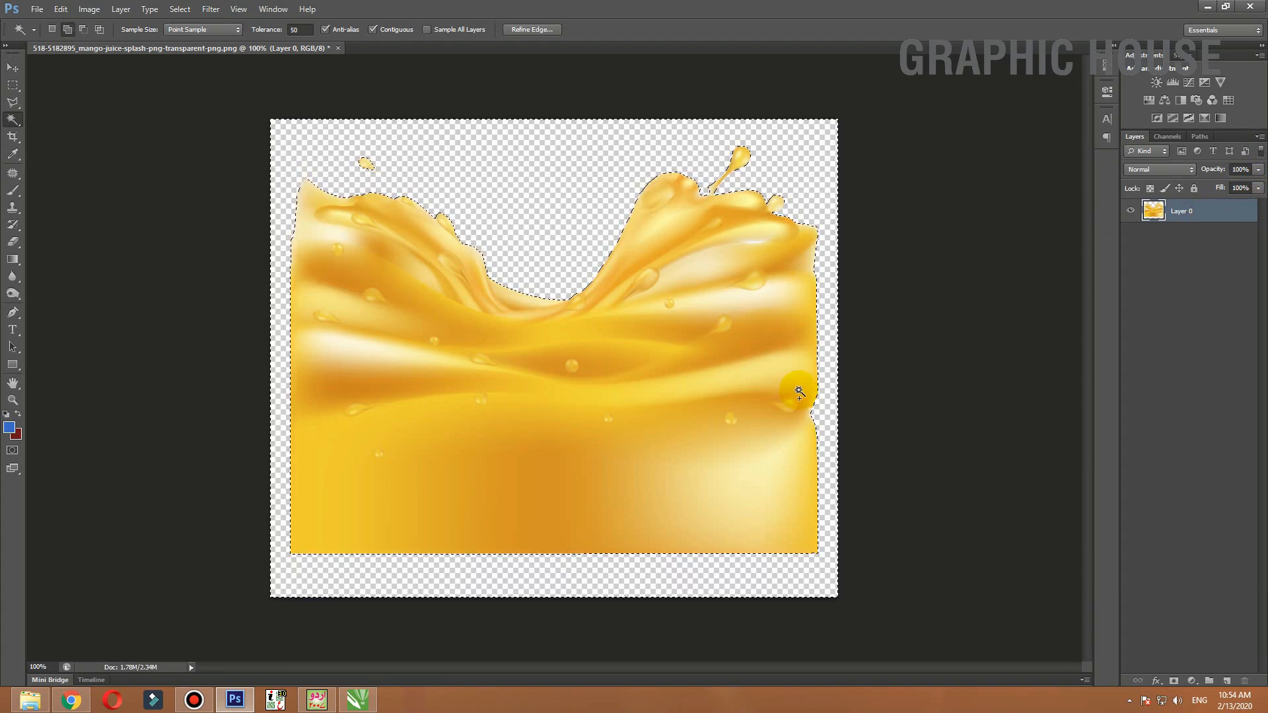
pyautogui.hotkey('shift', 'F6')
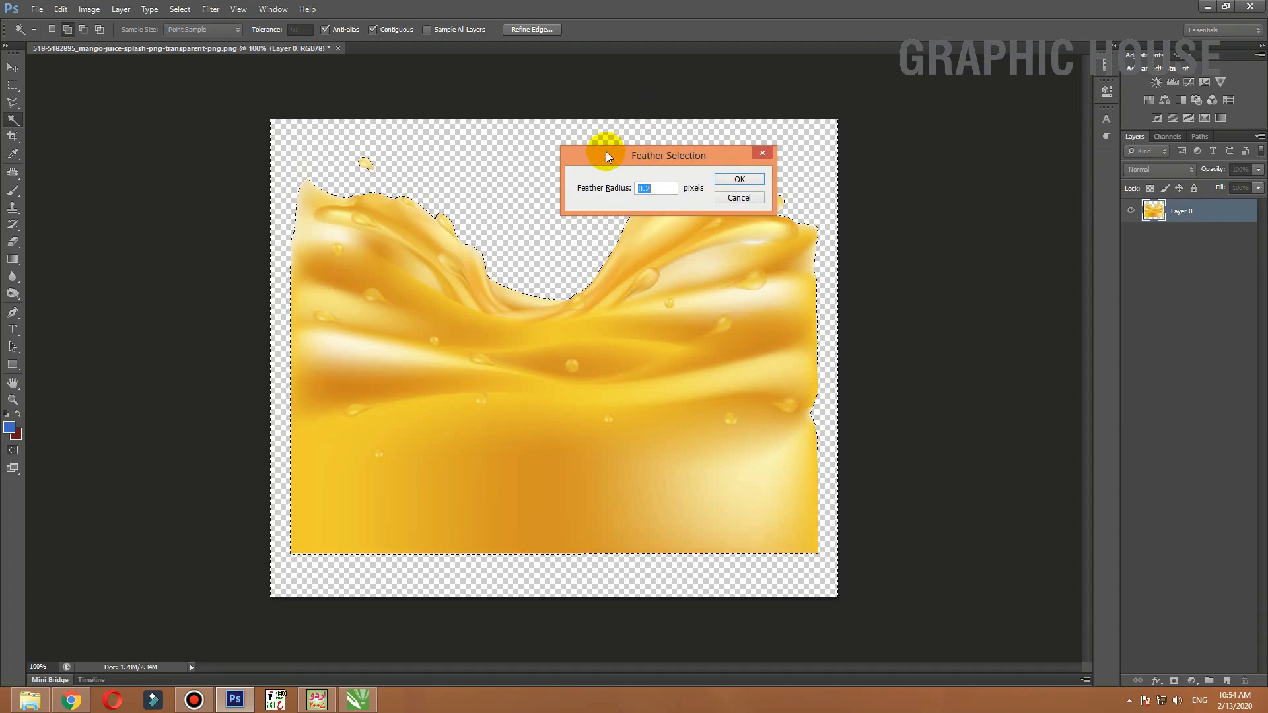
pyautogui.press('Return')
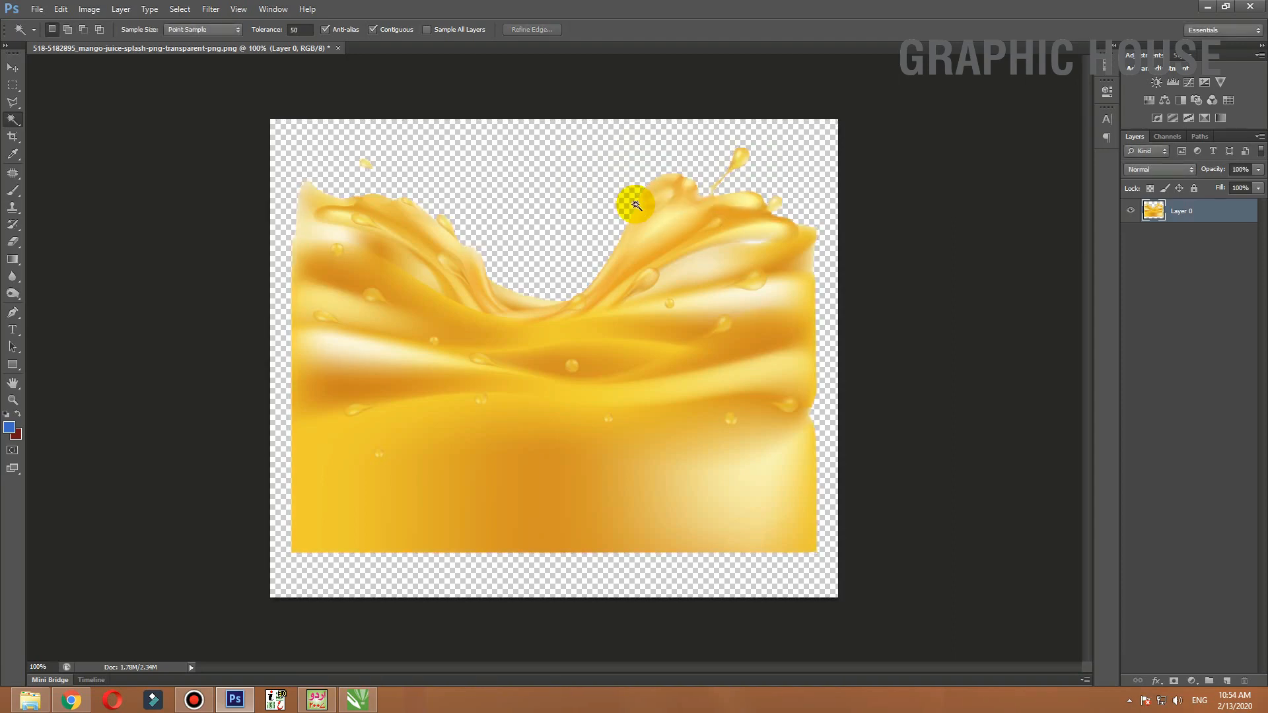
# Shift the splash's midtone color balance toward red and yellow, with Cyan-Red at +52 and Yellow-Blue at -56
pyautogui.click(11, 68)
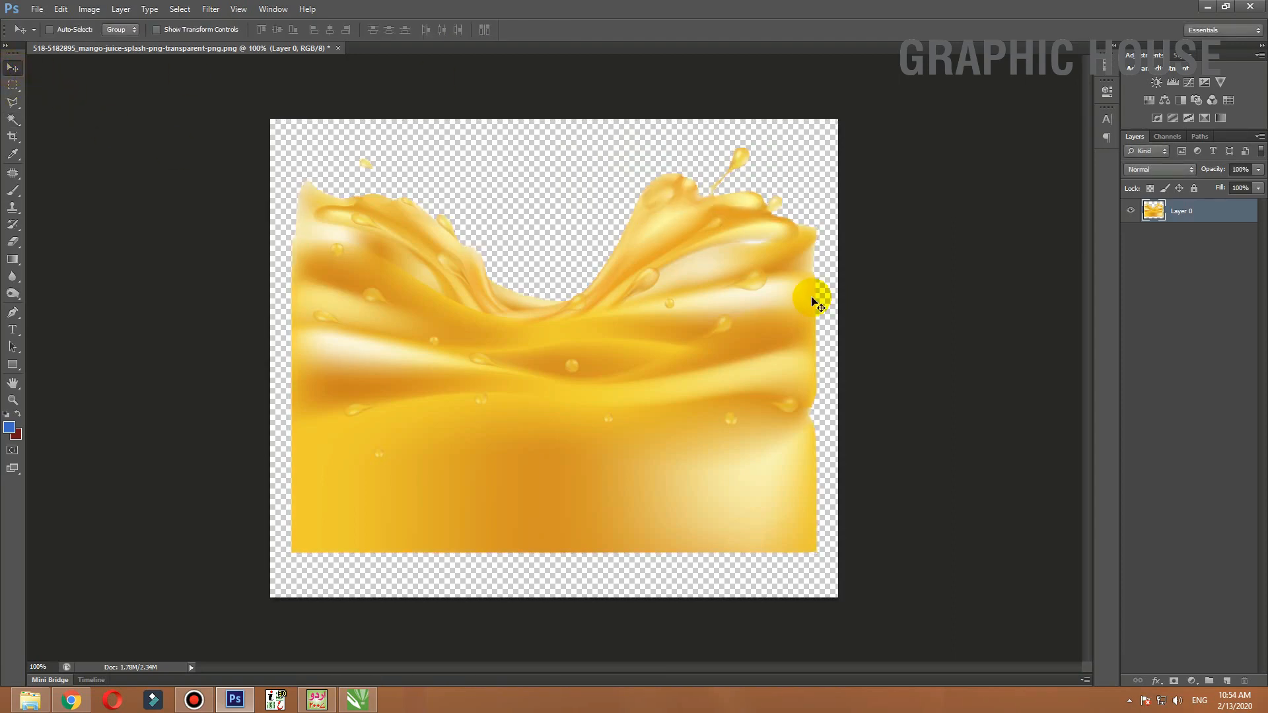
pyautogui.hotkey('ctrl', 'b')
pyautogui.moveTo(856, 172)
pyautogui.mouseDown()
pyautogui.moveTo(929, 153)
pyautogui.moveTo(864, 155)
pyautogui.mouseUp()
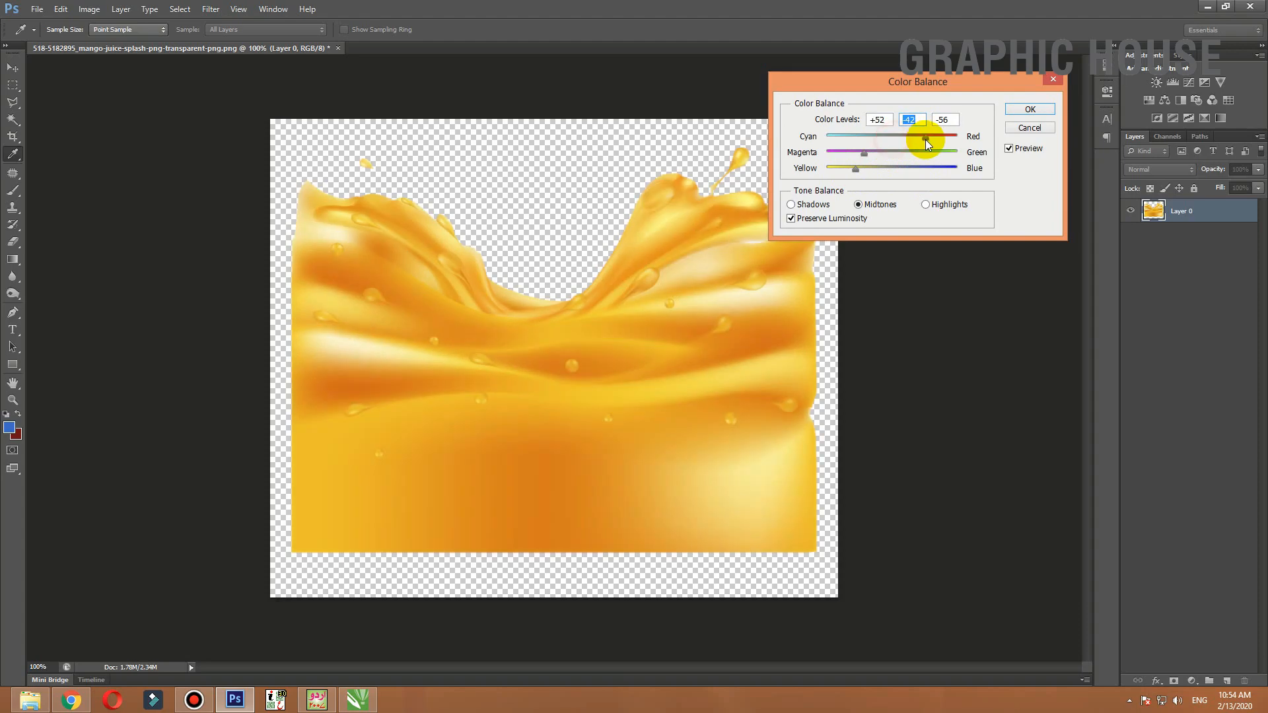
pyautogui.press('Return')
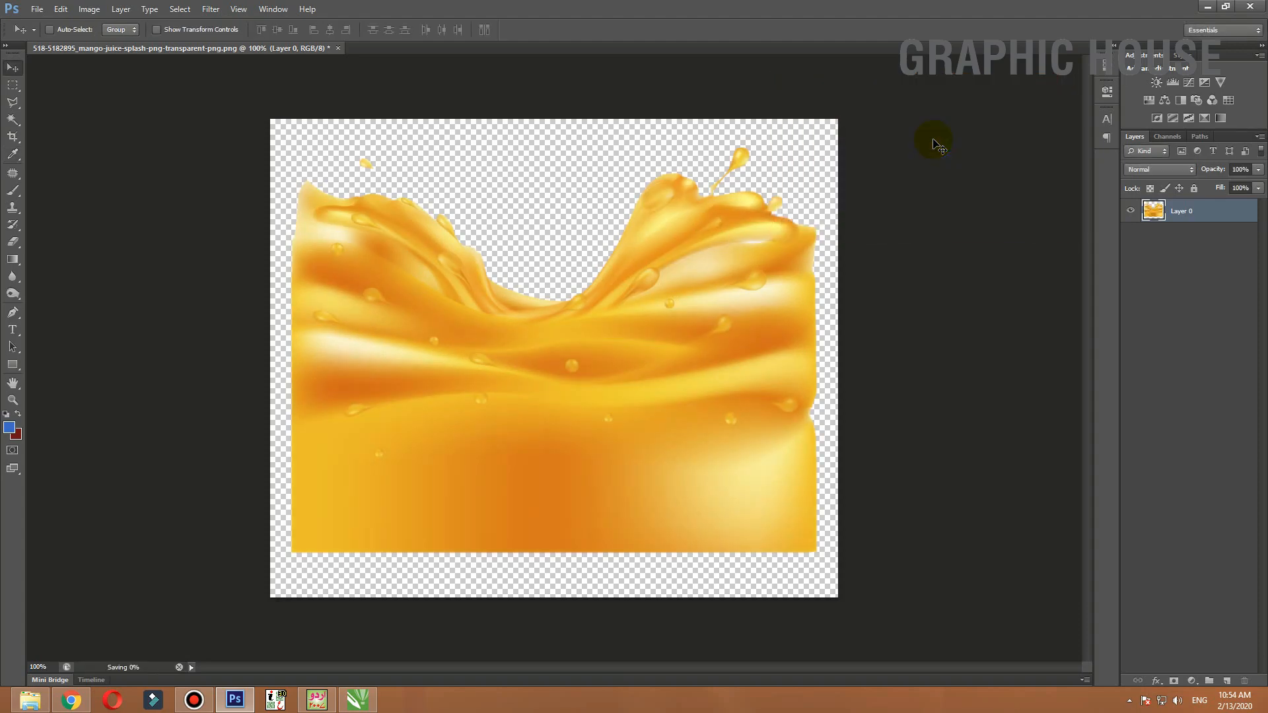
# Close the edited splash image and switch back to CorelDRAW
pyautogui.hotkey('ctrl', 'w')
pyautogui.press('super+d')
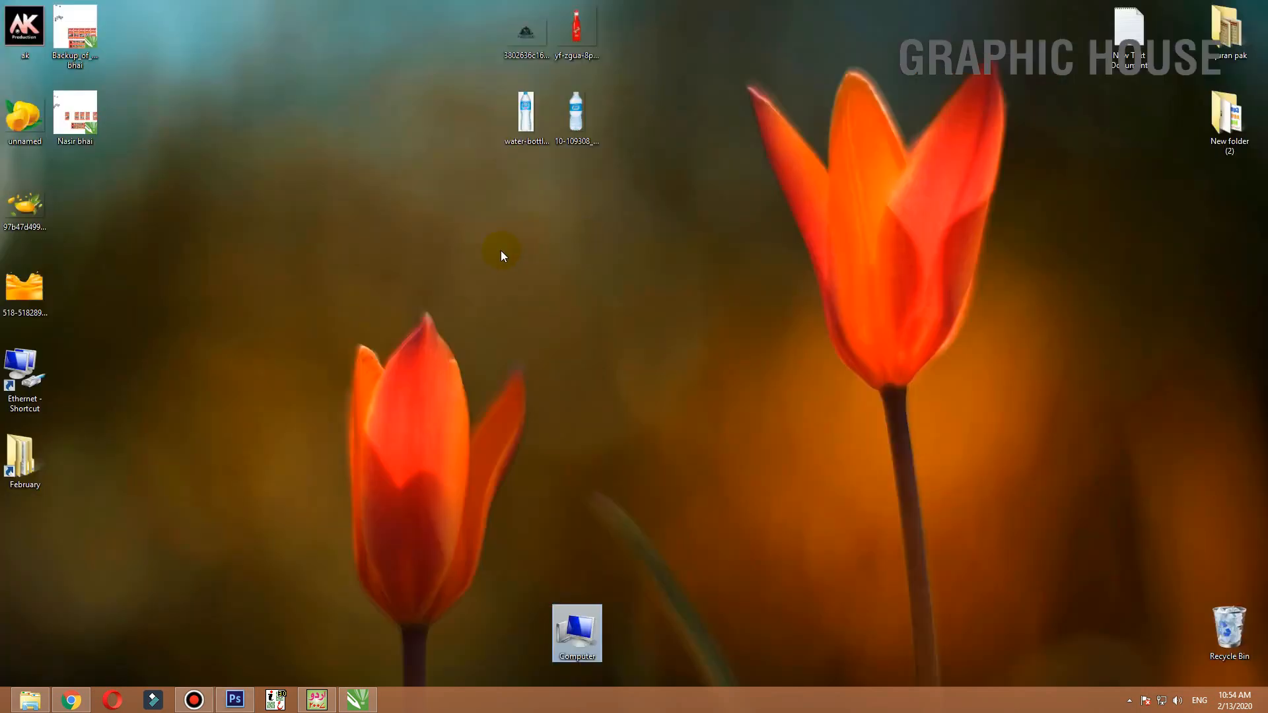
pyautogui.click(357, 700)
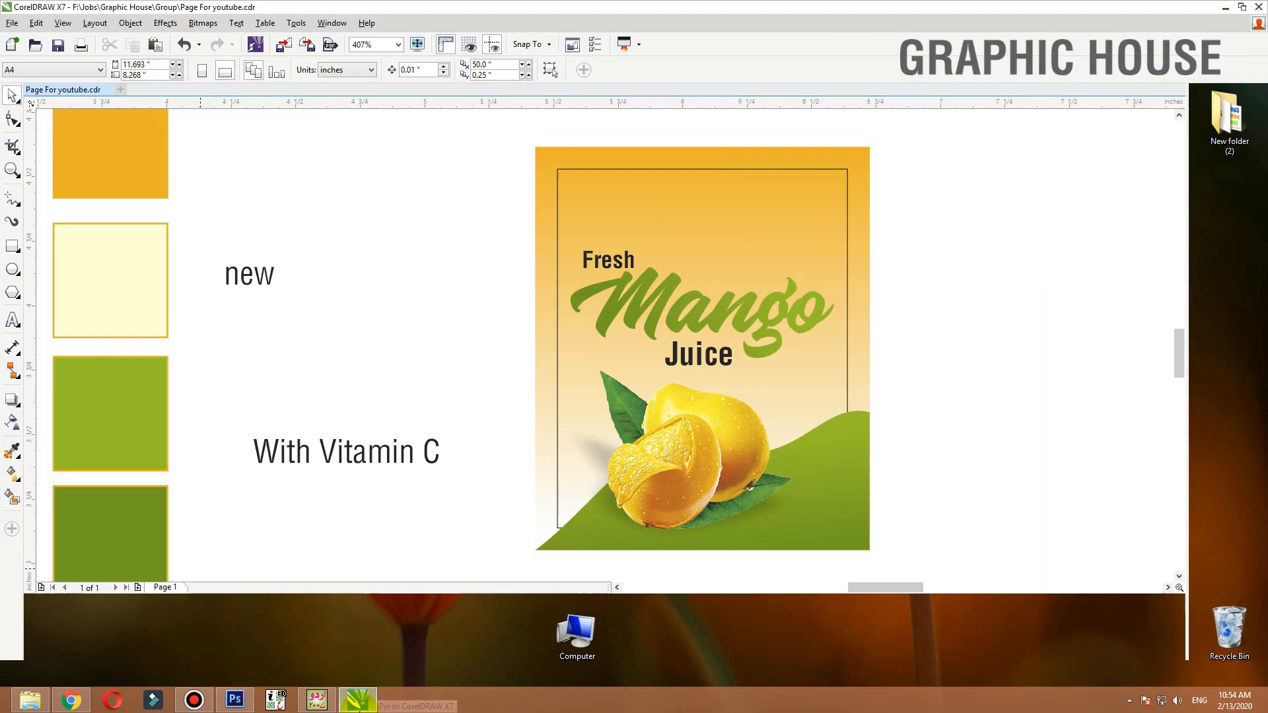
# Scale the imported splash bitmap down and move it onto the mango label
pyautogui.scroll(5, 406, 334)
pyautogui.scroll(-5, 405, 334)
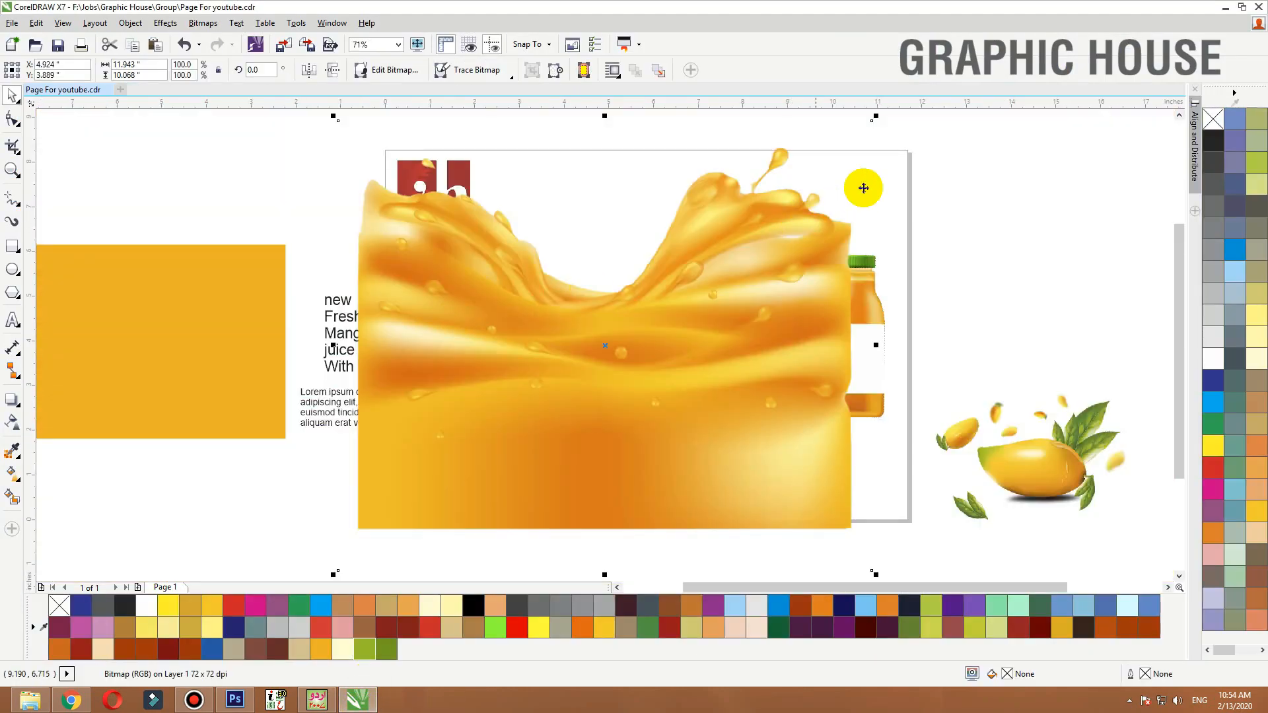
pyautogui.moveTo(819, 160); pyautogui.dragTo(628, 284)
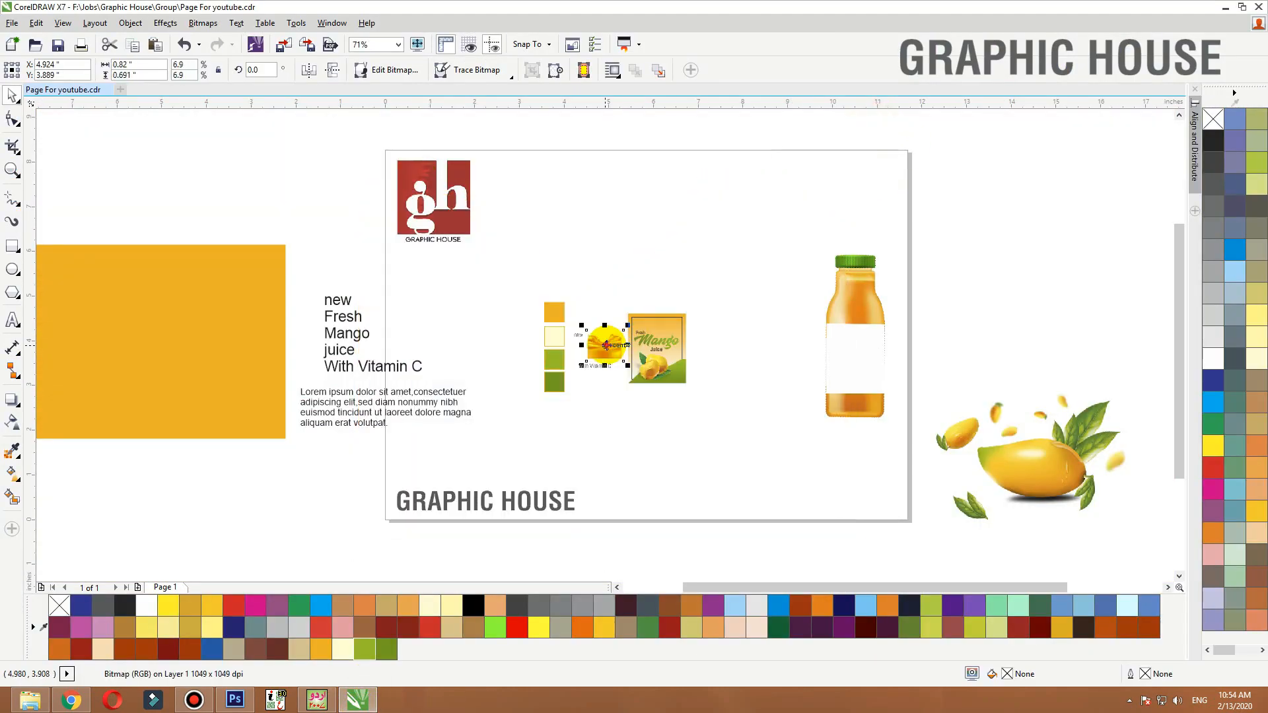
pyautogui.moveTo(607, 342); pyautogui.dragTo(658, 348)
pyautogui.press('F2')
pyautogui.moveTo(768, 303); pyautogui.dragTo(514, 407)
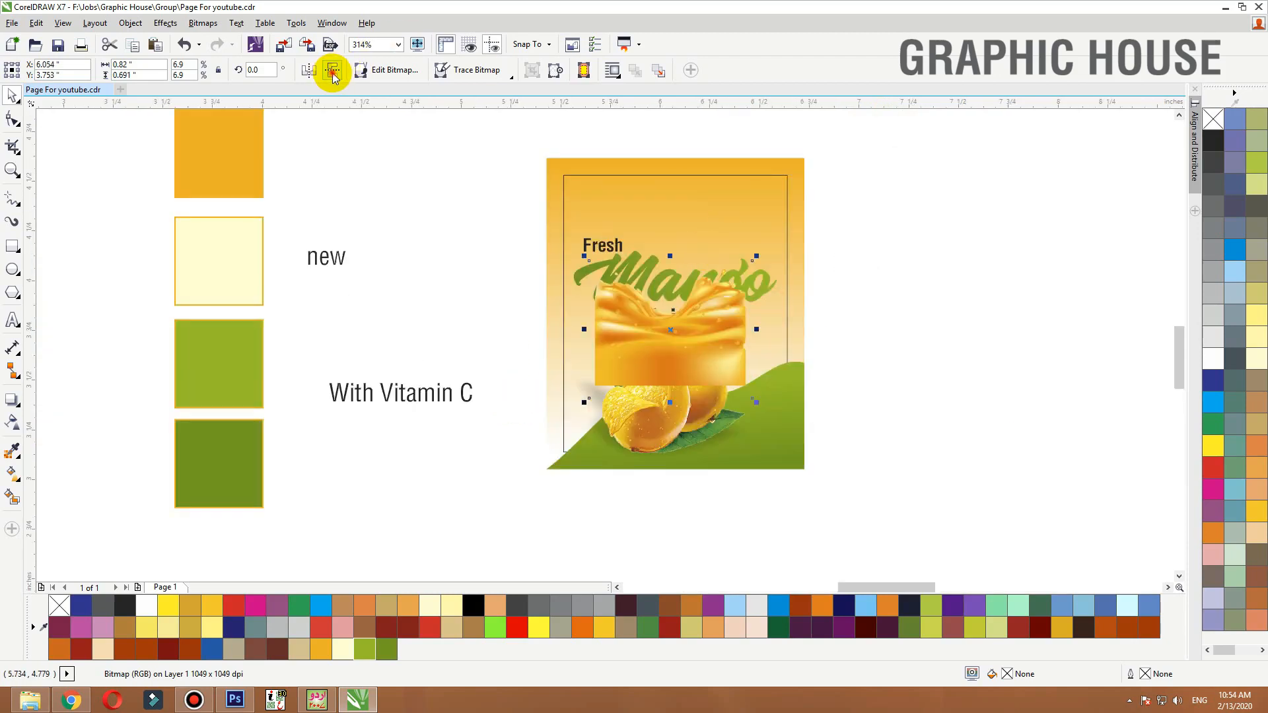
# Move the splash to the top of the label and rotate it about 4.2 degrees
pyautogui.click(332, 73)
pyautogui.moveTo(687, 333); pyautogui.dragTo(643, 162)
pyautogui.moveTo(703, 225); pyautogui.dragTo(800, 257)
pyautogui.click(810, 228)
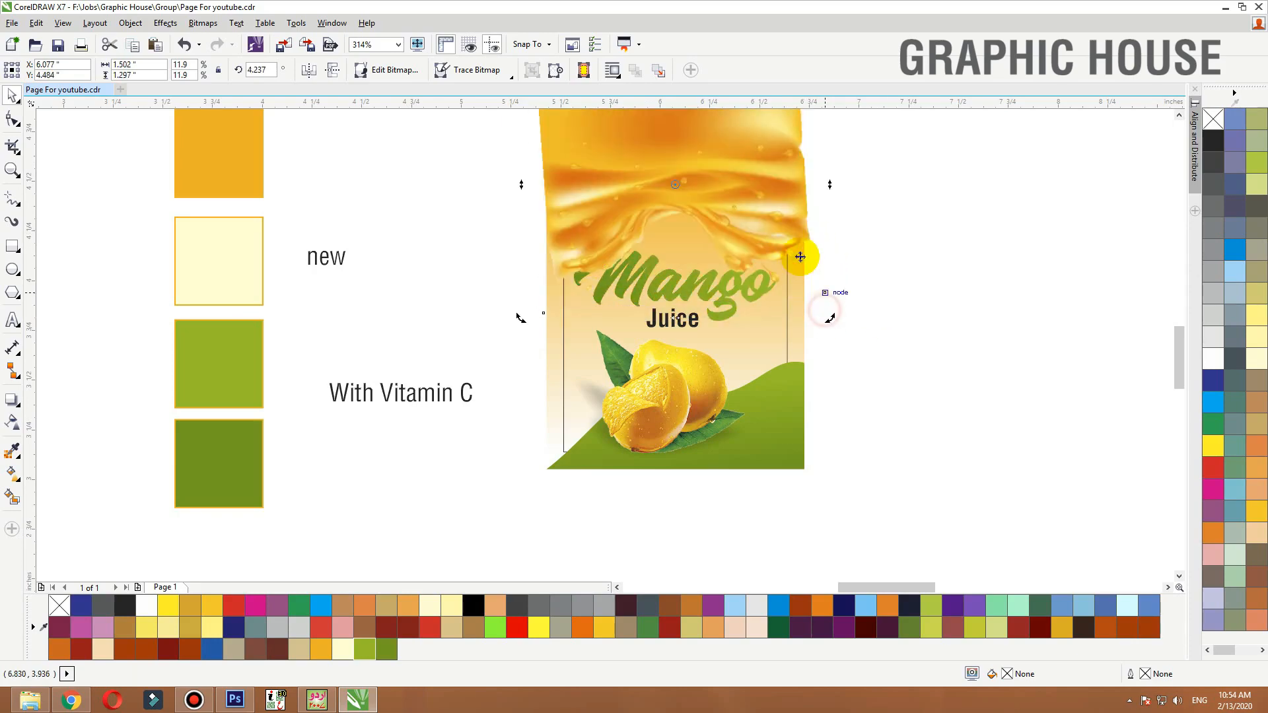
# PowerClip the splash inside the label's background rectangle
pyautogui.rightClick(743, 174)
pyautogui.click(782, 184)
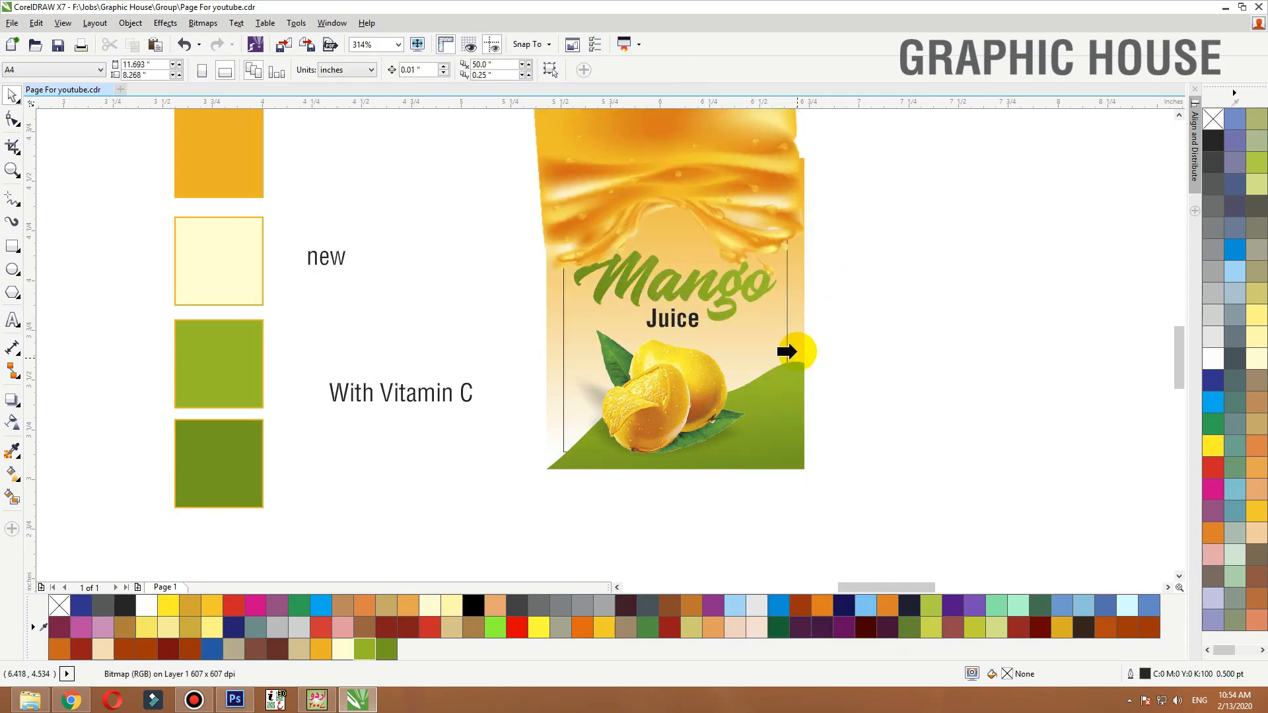
pyautogui.click(787, 351)
# Edit the PowerClip contents, enlarging the splash to about 109% and repositioning it along the top edge
pyautogui.keyDown('ctrl'); pyautogui.click(798, 227); pyautogui.keyUp('ctrl')
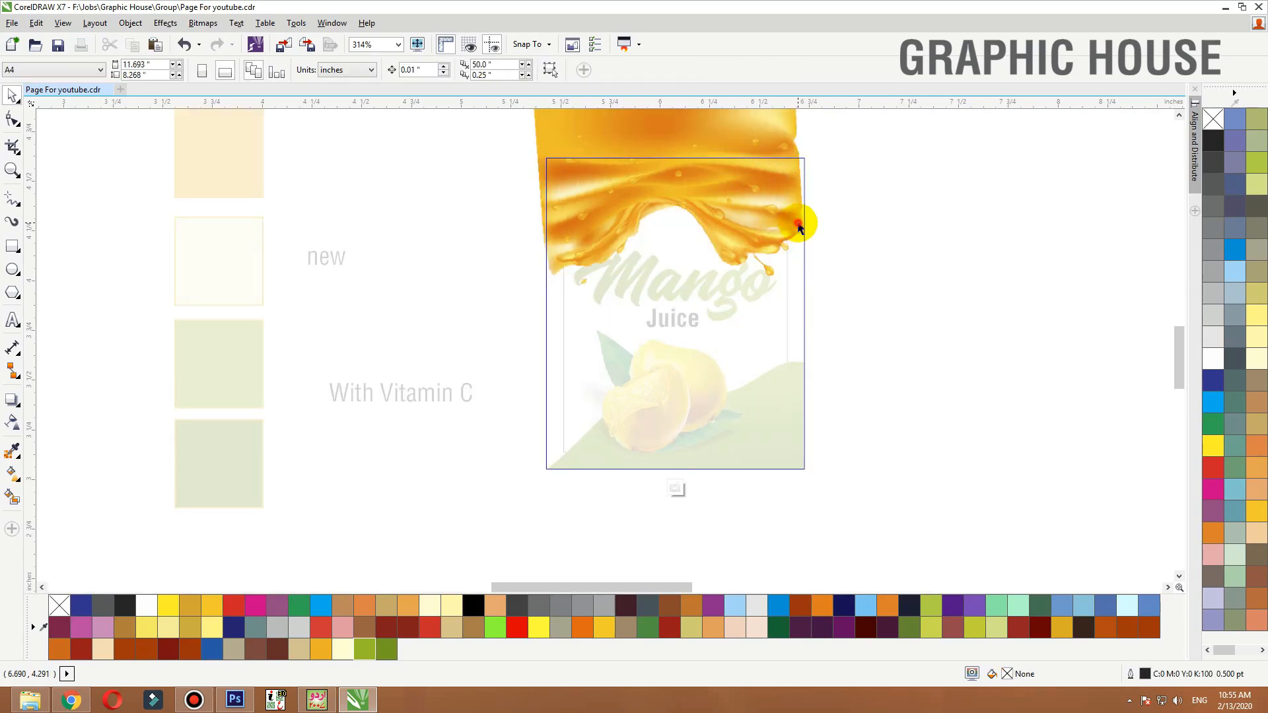
pyautogui.click(799, 223)
pyautogui.moveTo(821, 291); pyautogui.dragTo(836, 308)
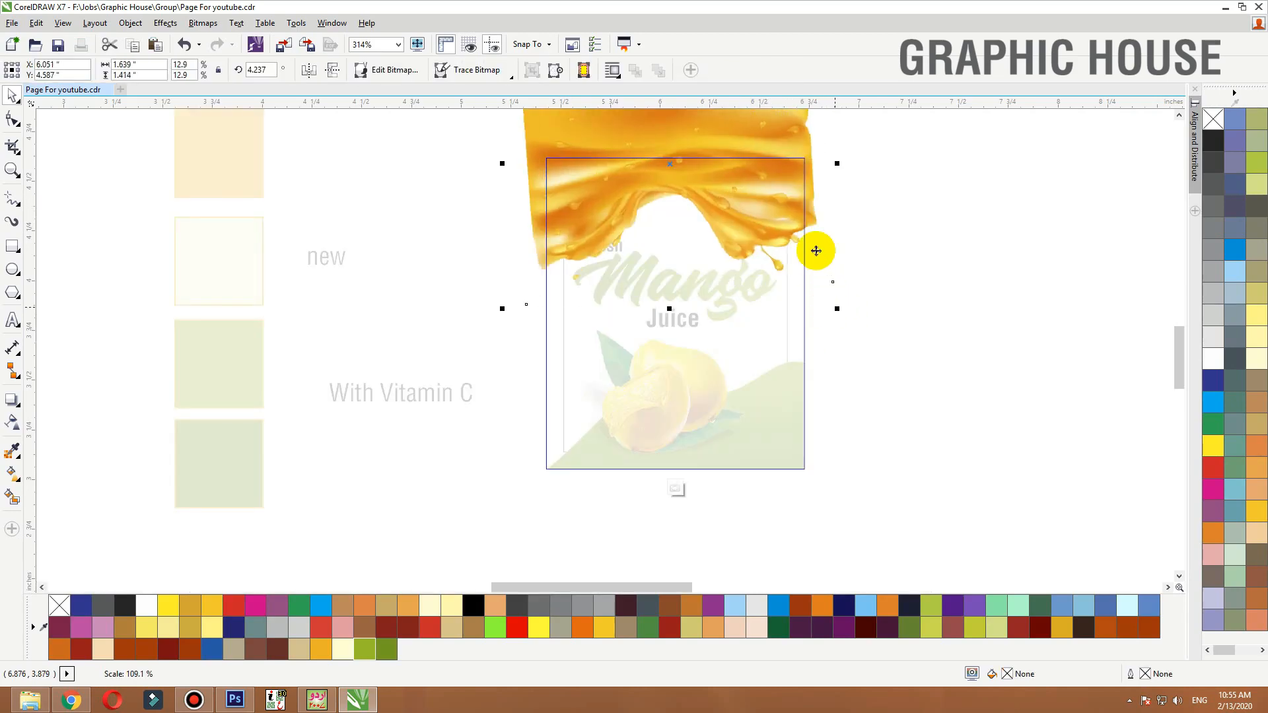
pyautogui.moveTo(816, 251); pyautogui.dragTo(816, 260)
pyautogui.keyDown('ctrl'); pyautogui.click(902, 249); pyautogui.keyUp('ctrl')
# Select the label's background rectangle and fill it white
pyautogui.hotkey('shift', 'F2')
pyautogui.click(871, 253)
pyautogui.click(794, 341)
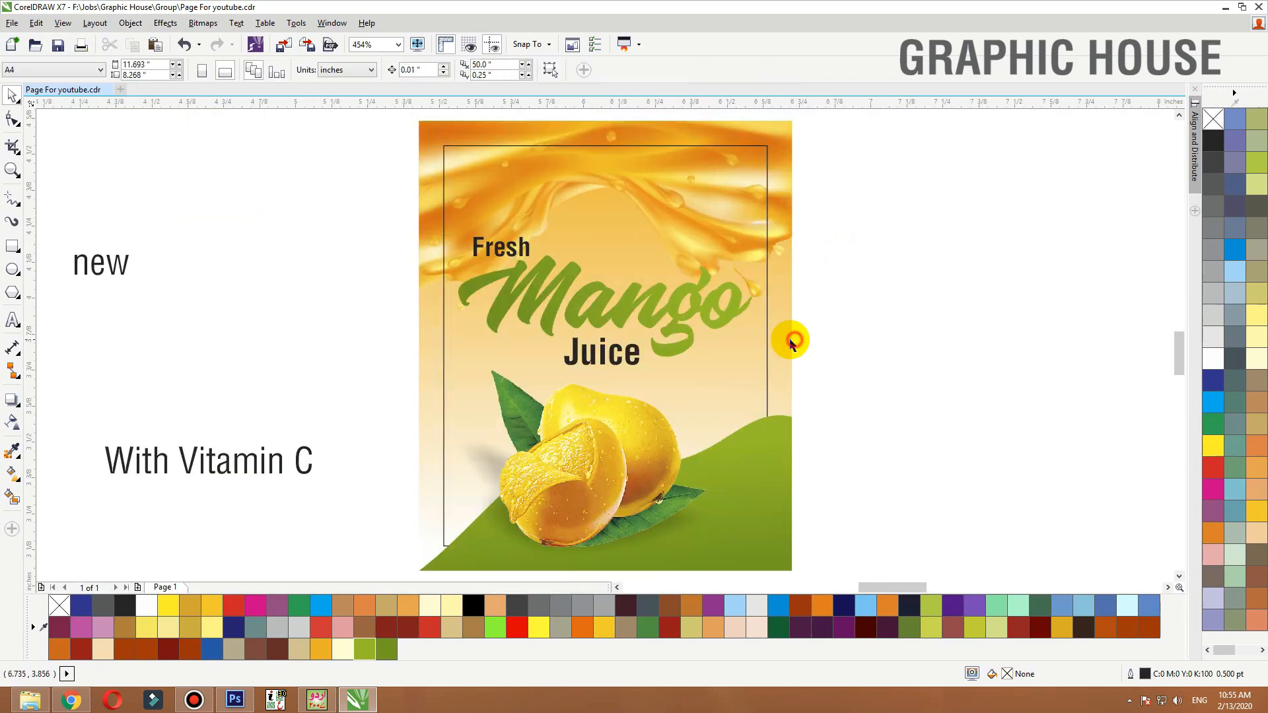
pyautogui.click(791, 342)
pyautogui.click(1213, 358)
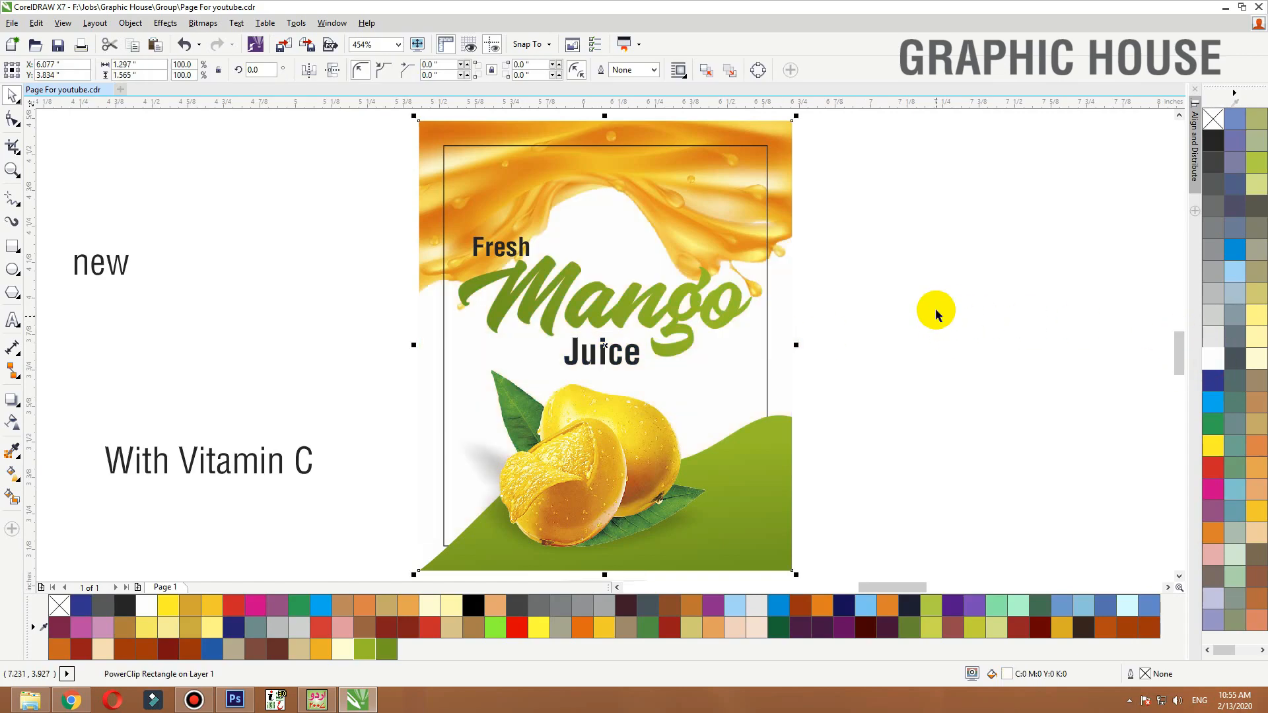
# Move the Fresh, Mango and Juice text block slightly down
pyautogui.moveTo(876, 210); pyautogui.dragTo(463, 370)
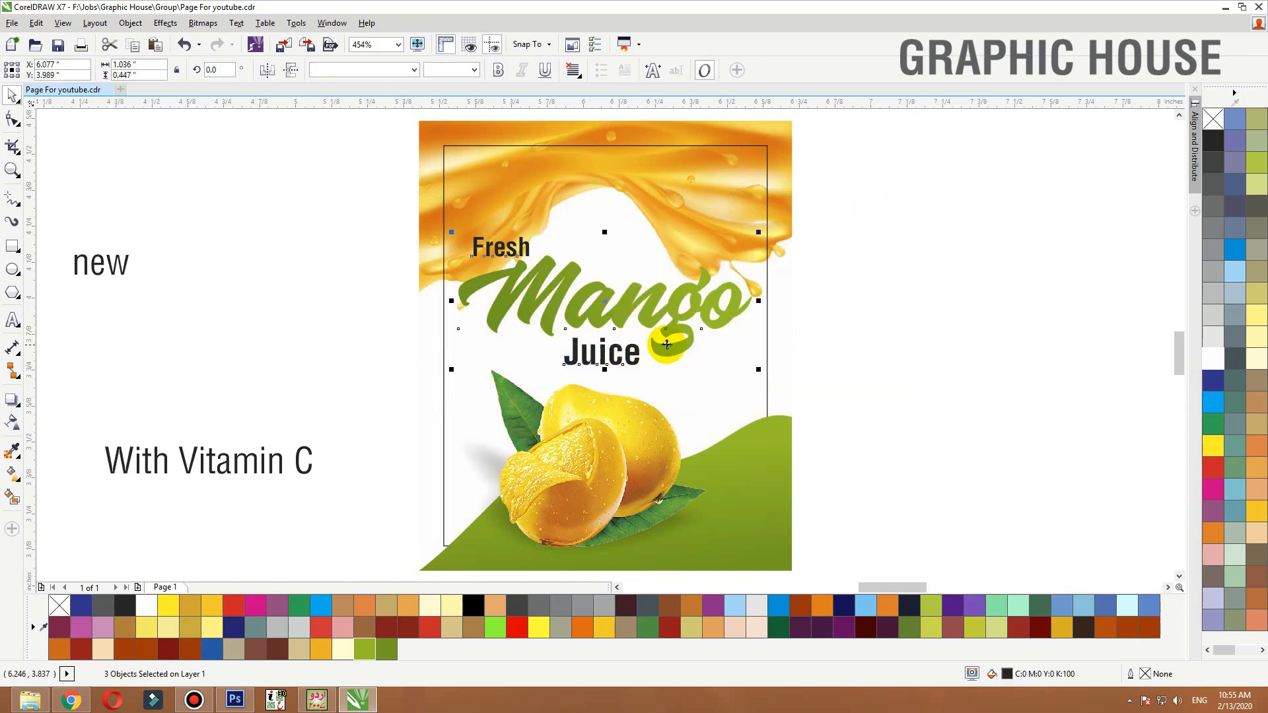
pyautogui.moveTo(667, 344); pyautogui.dragTo(667, 354)
pyautogui.click(927, 317)
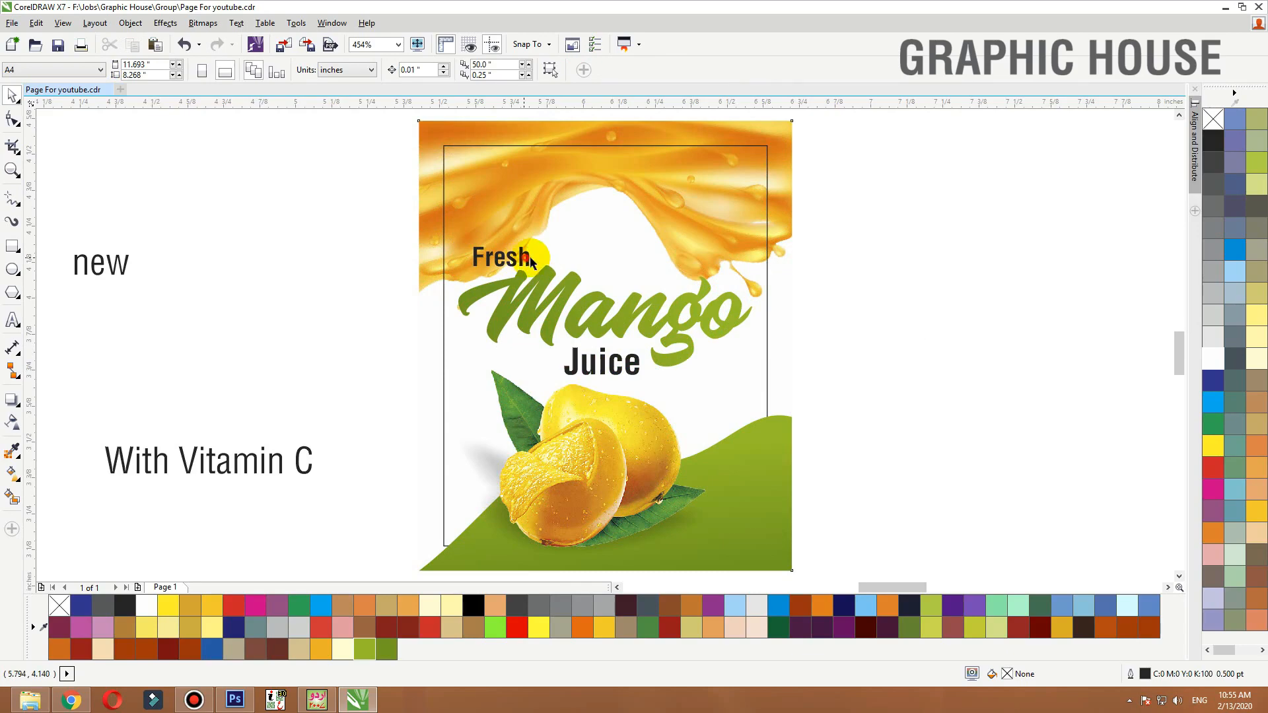
# Center-align the Fresh, Mango and Juice text horizontally
pyautogui.moveTo(379, 212); pyautogui.dragTo(604, 258)
pyautogui.moveTo(889, 204); pyautogui.dragTo(398, 400)
pyautogui.press('c')
pyautogui.click(252, 317)
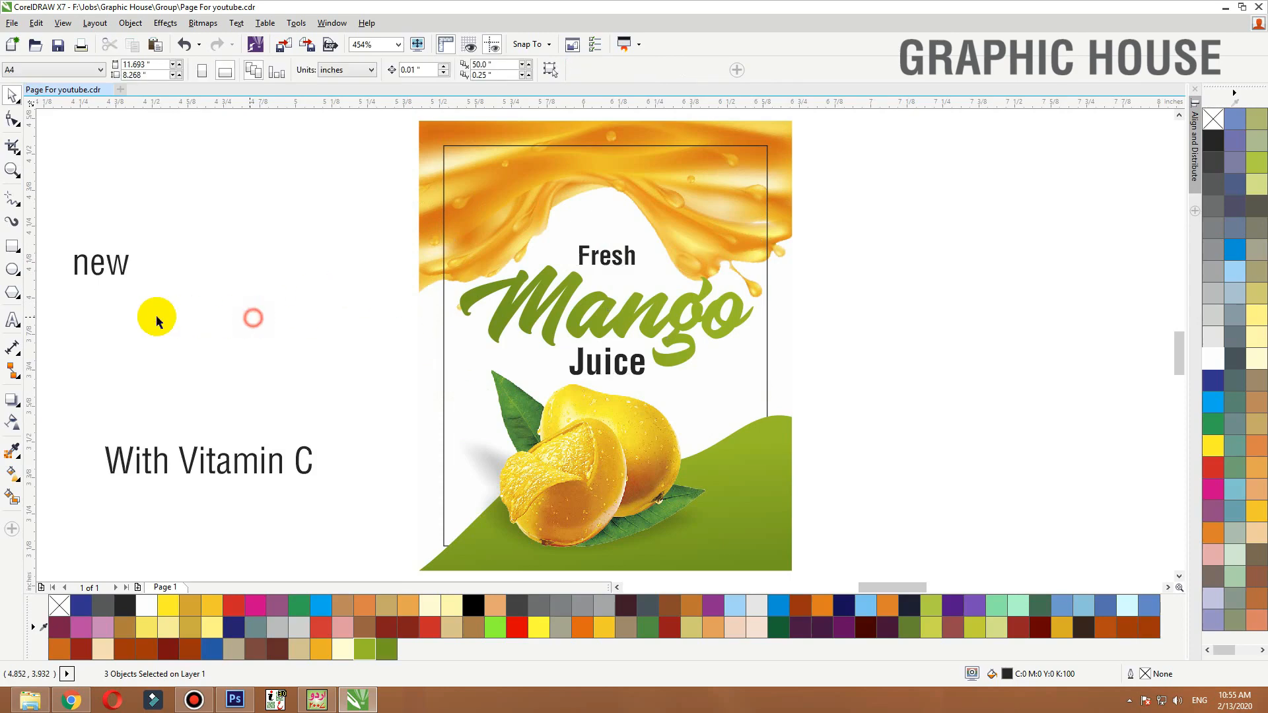
# Set the With Vitamin C text's font to Impuls BT
pyautogui.click(234, 479)
pyautogui.click(337, 72)
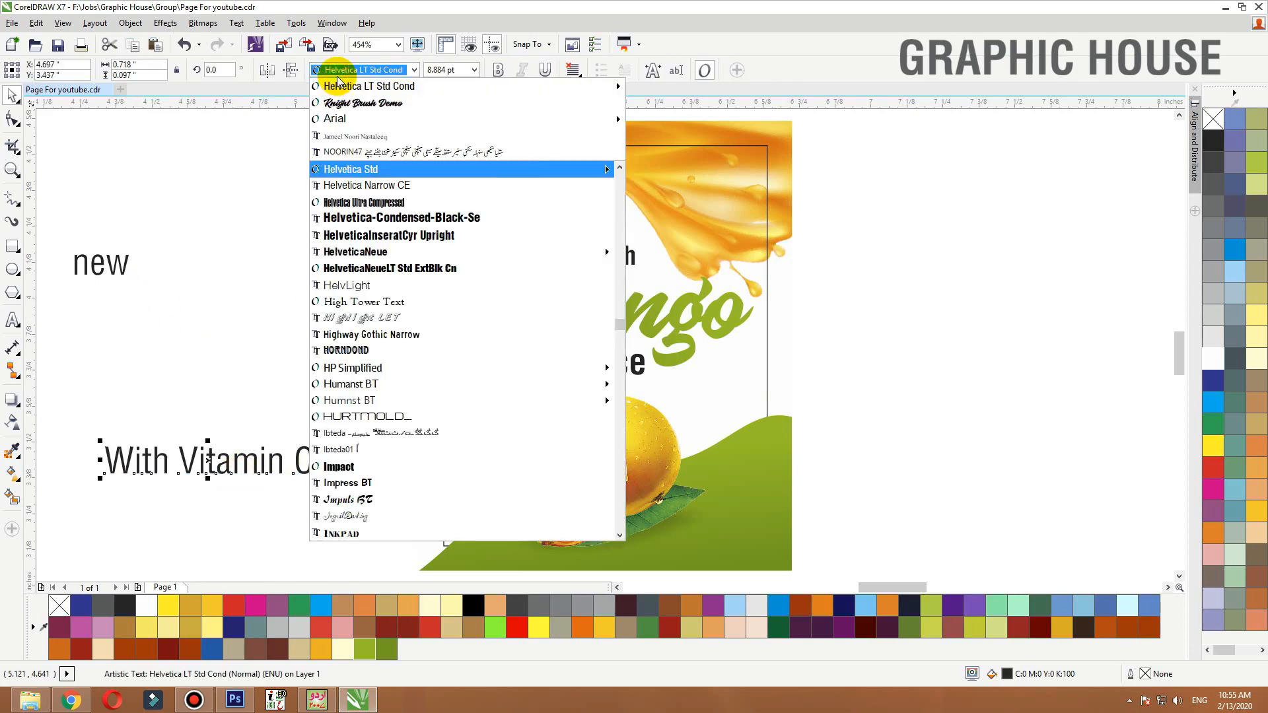
pyautogui.click(337, 499)
# Move the With Vitamin C text onto the green wave at the label's lower right
pyautogui.moveTo(236, 466); pyautogui.dragTo(797, 550)
pyautogui.hotkey('shift', 'F2')
pyautogui.scroll(-1, 629, 277)
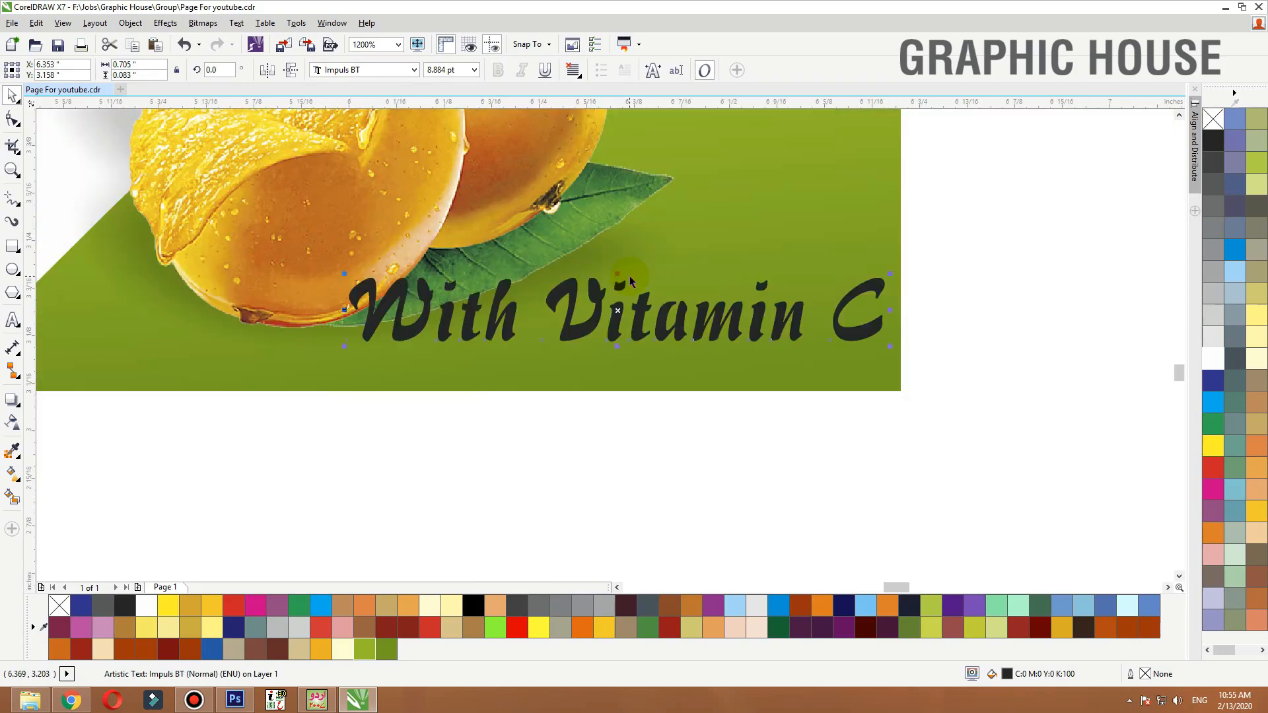
pyautogui.click(829, 227)
pyautogui.scroll(-1, 825, 261)
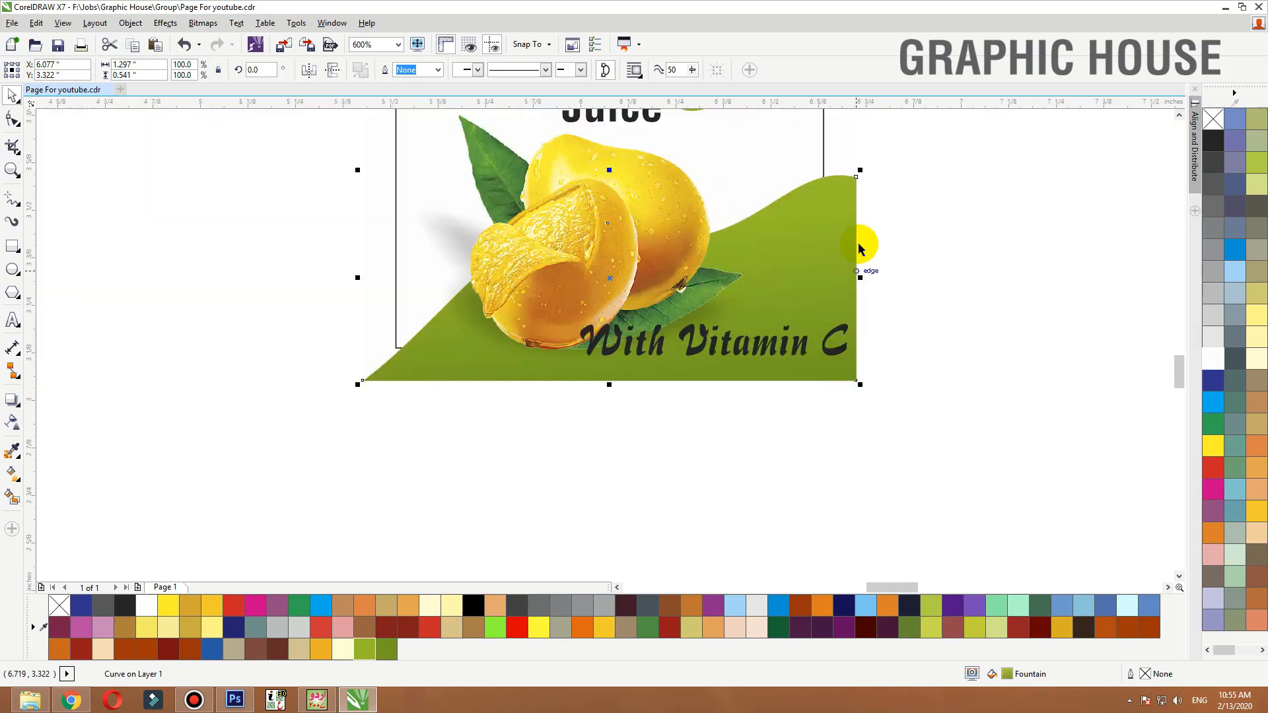
# Shrink the With Vitamin C text to fit inside the lower right corner and fill it white
pyautogui.click(863, 215)
pyautogui.scroll(-1, 865, 218)
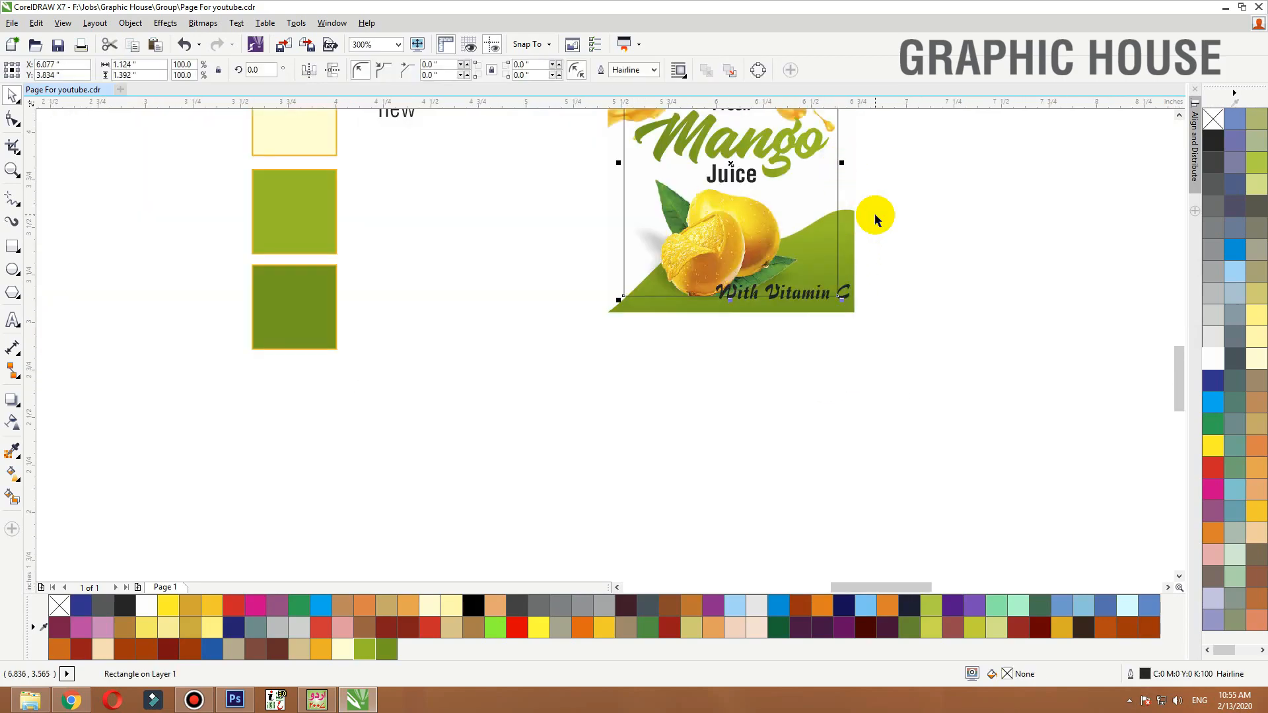
pyautogui.press('F2')
pyautogui.moveTo(939, 200); pyautogui.dragTo(594, 339)
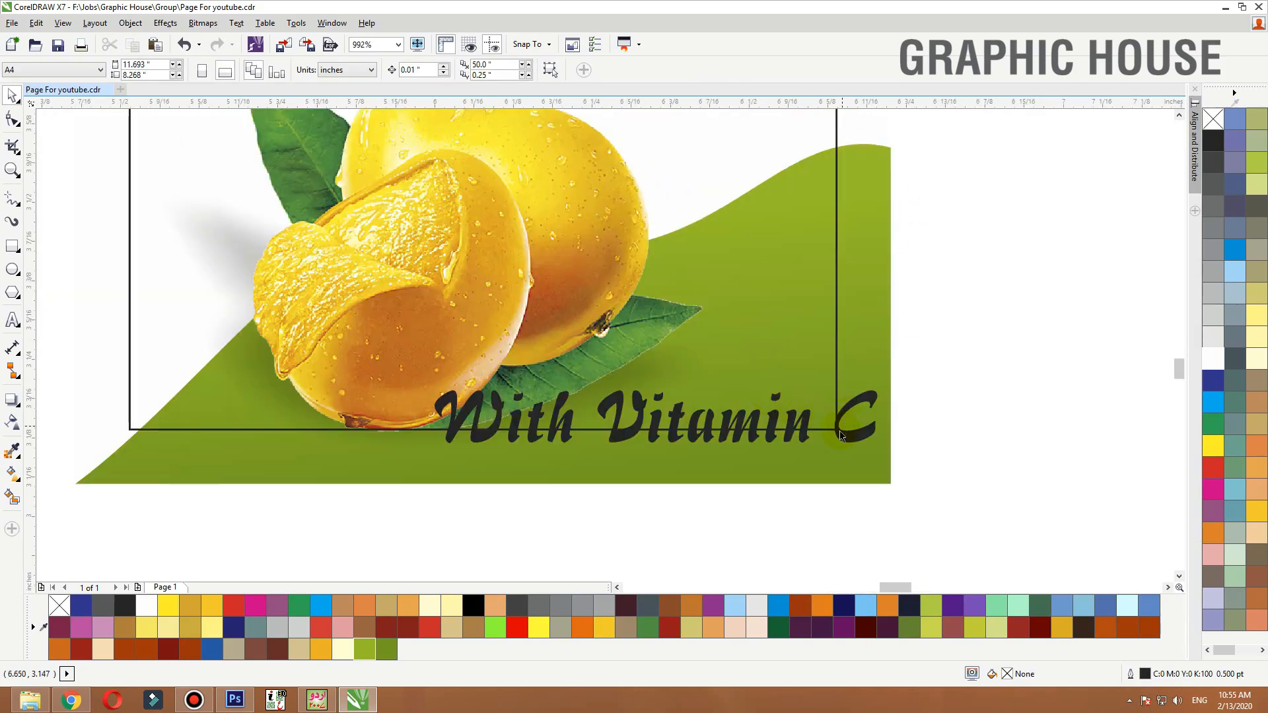
pyautogui.click(841, 436)
pyautogui.moveTo(892, 377); pyautogui.dragTo(817, 396)
pyautogui.click(1212, 359)
# Cut the word With into its own text object and place it above Vitamin C, right-aligned
pyautogui.click(640, 423)
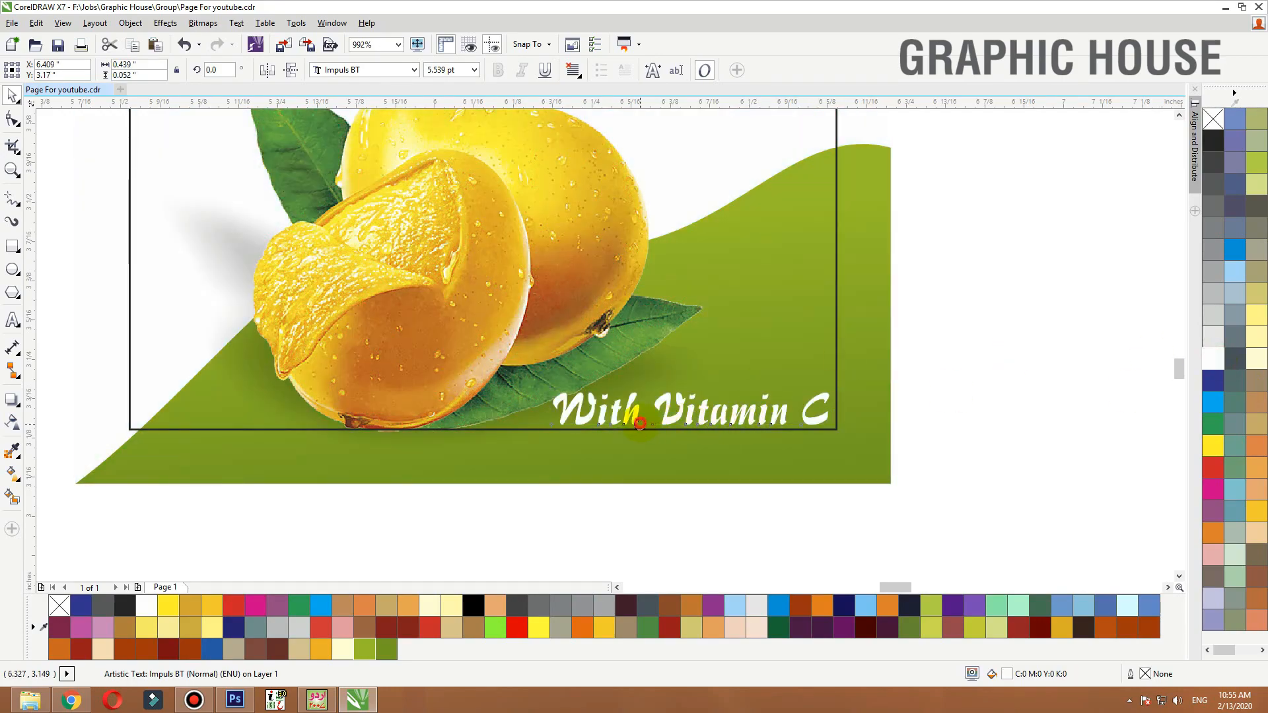
pyautogui.moveTo(639, 423); pyautogui.dragTo(580, 410)
pyautogui.hotkey('ctrl', 'x')
pyautogui.click(957, 326)
pyautogui.hotkey('ctrl', 'v')
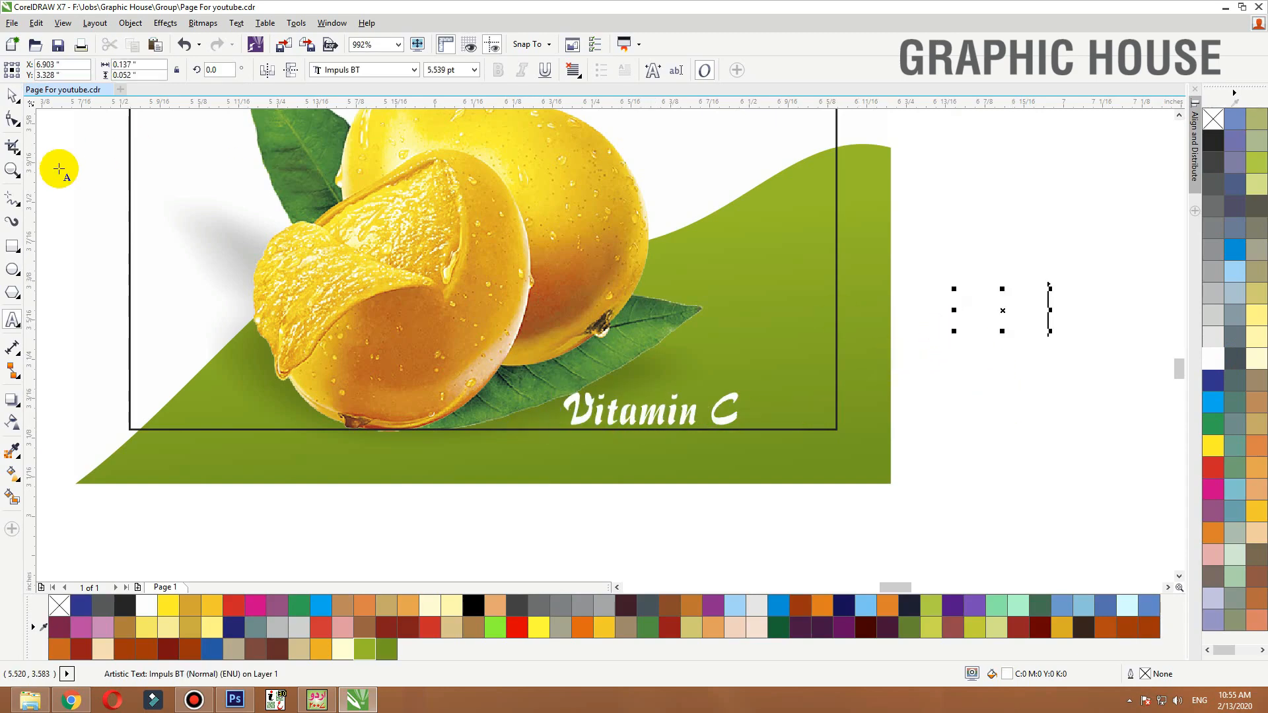
pyautogui.click(12, 96)
pyautogui.moveTo(1003, 307); pyautogui.dragTo(827, 395)
pyautogui.keyDown('shift'); pyautogui.click(733, 396); pyautogui.keyUp('shift')
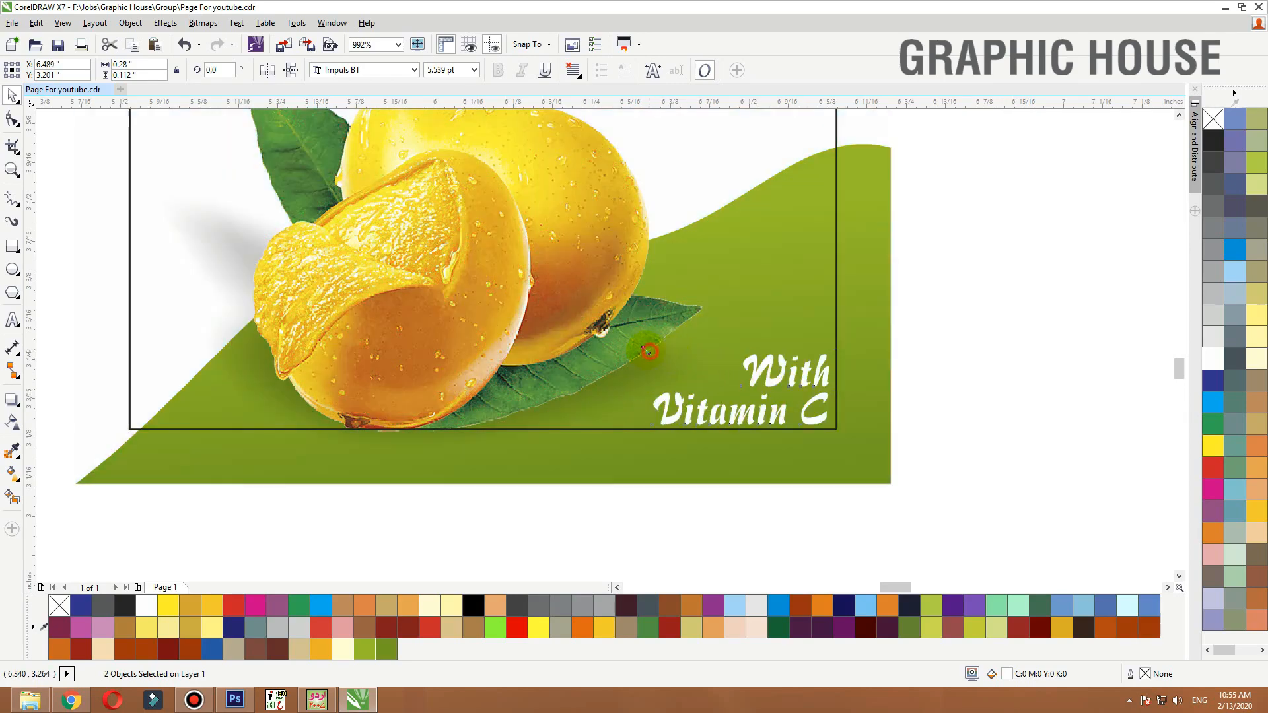
pyautogui.moveTo(648, 352); pyautogui.dragTo(636, 346)
# Remove the outline from the label's inner frame rectangle
pyautogui.click(880, 124)
pyautogui.hotkey('shift', 'F2')
pyautogui.click(898, 230)
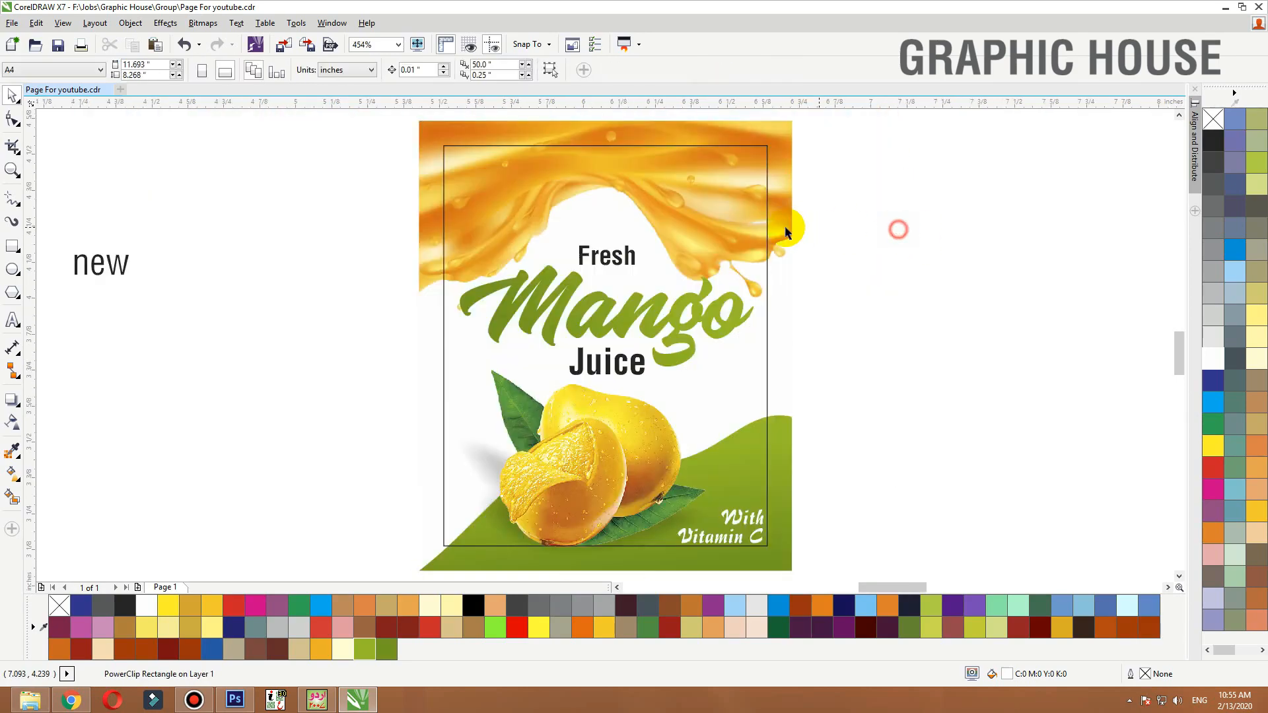
pyautogui.click(766, 212)
pyautogui.rightClick(1212, 118)
pyautogui.click(992, 236)
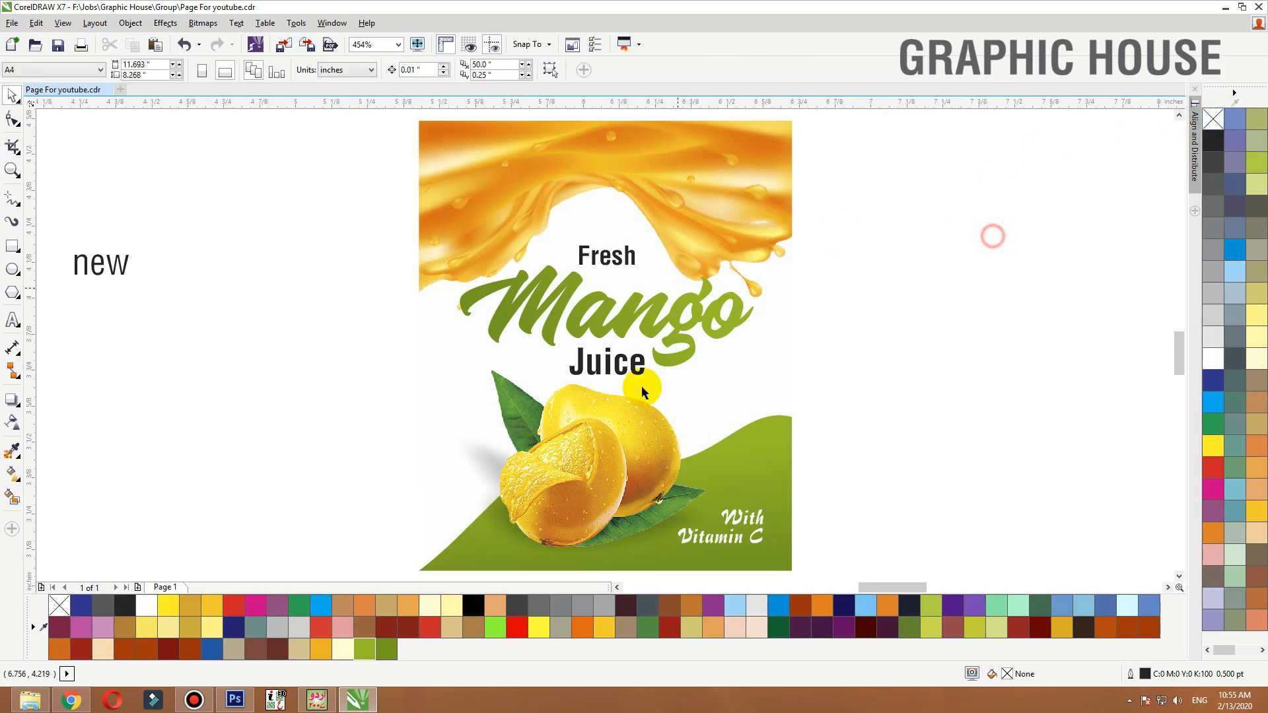
# Nudge the mango image slightly lower on the label
pyautogui.click(644, 391)
pyautogui.moveTo(620, 430); pyautogui.dragTo(614, 445)
pyautogui.click(627, 361)
pyautogui.click(684, 296)
pyautogui.click(917, 282)
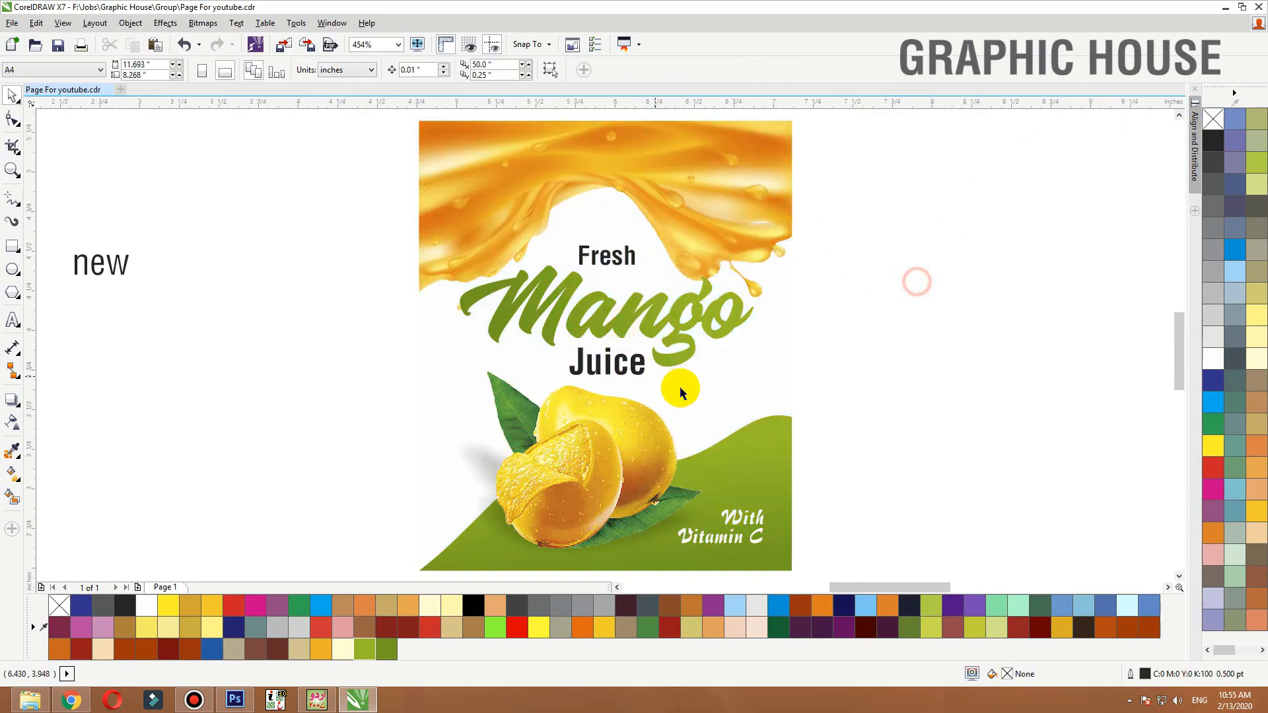
# Fill the label's background panel with the orange sampled from the first colour swatch
pyautogui.scroll(-3, 680, 392)
pyautogui.moveTo(755, 249); pyautogui.dragTo(552, 507)
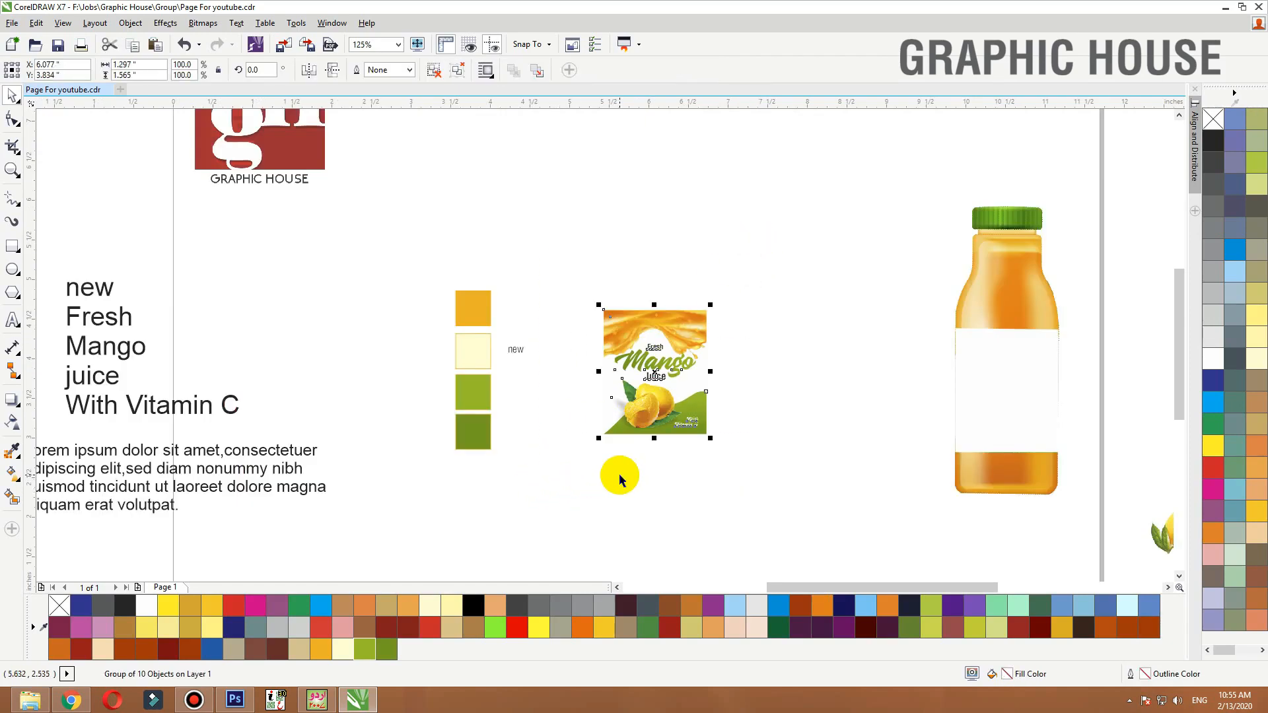
pyautogui.click(683, 474)
pyautogui.keyDown('ctrl'); pyautogui.click(707, 367); pyautogui.keyUp('ctrl')
pyautogui.moveTo(785, 272); pyautogui.dragTo(442, 494)
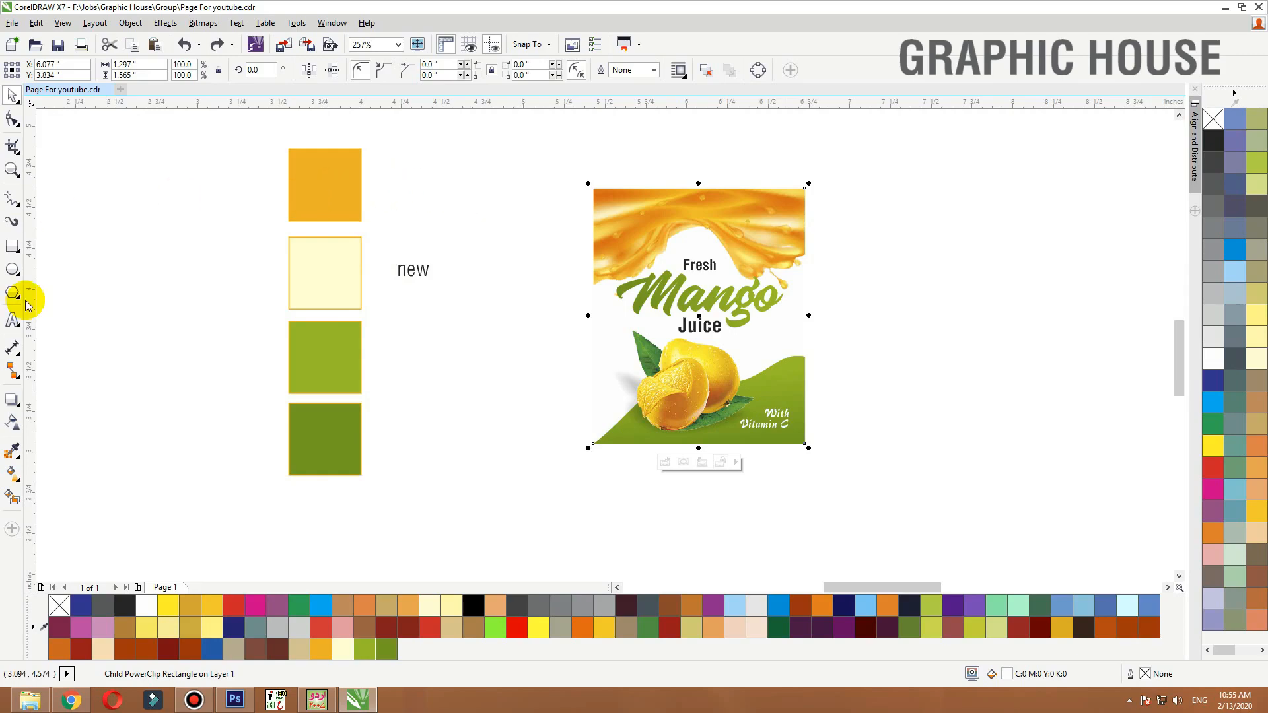
pyautogui.click(12, 451)
pyautogui.click(356, 173)
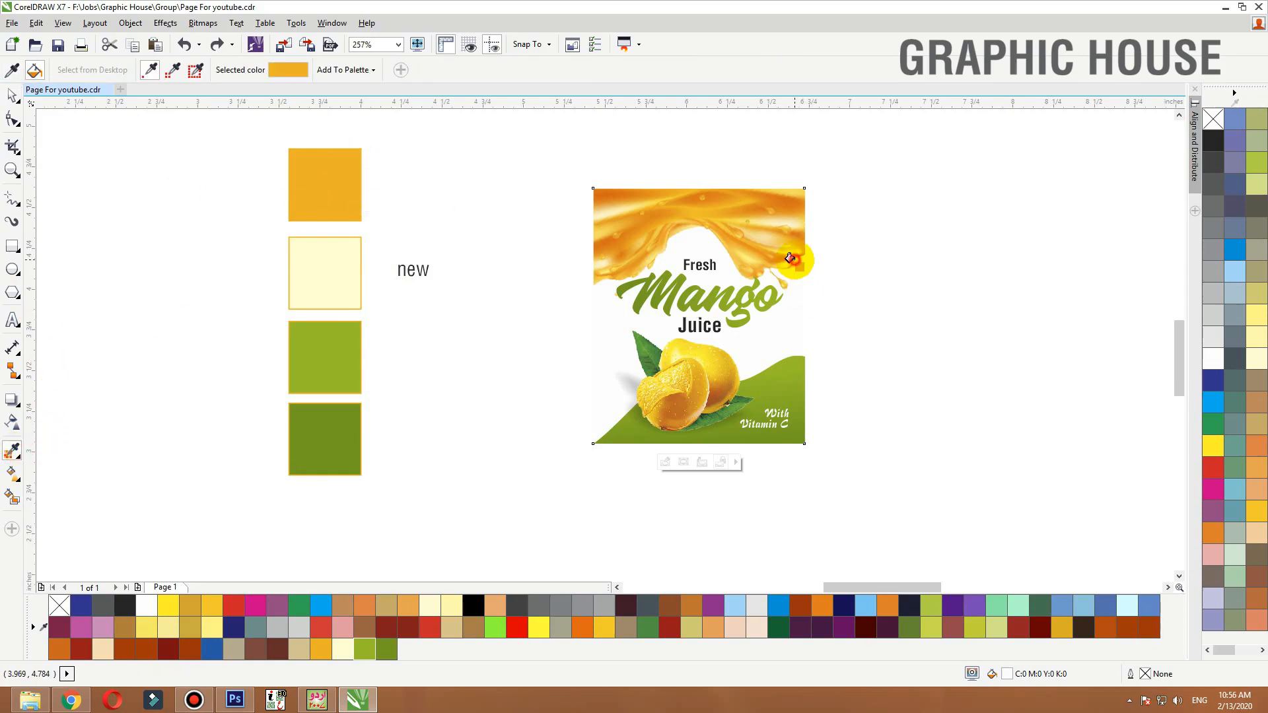
pyautogui.click(794, 260)
pyautogui.press('space')
pyautogui.click(804, 328)
pyautogui.click(828, 308)
pyautogui.keyDown('ctrl'); pyautogui.click(789, 331); pyautogui.keyUp('ctrl')
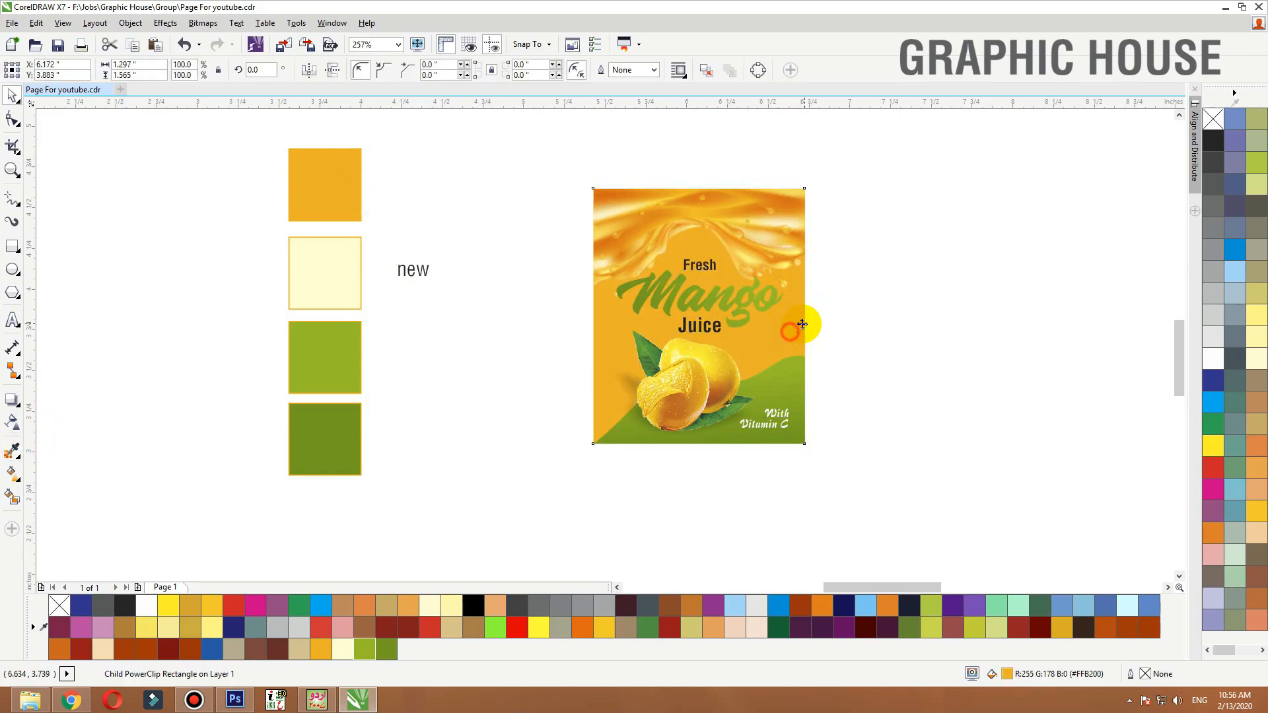
# Give the background panel a vertical linear gradient fading from orange at the top to white lower down
pyautogui.press('g')
pyautogui.moveTo(713, 202); pyautogui.dragTo(715, 389)
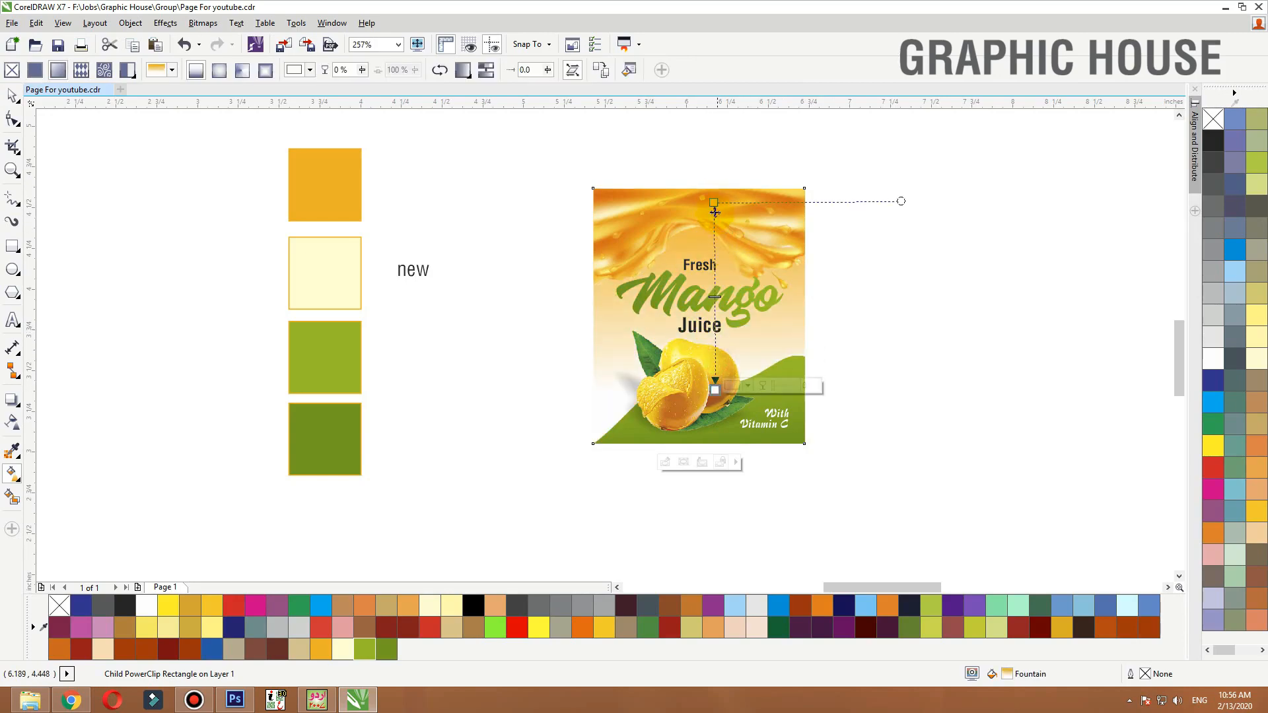
pyautogui.moveTo(715, 210); pyautogui.dragTo(671, 183)
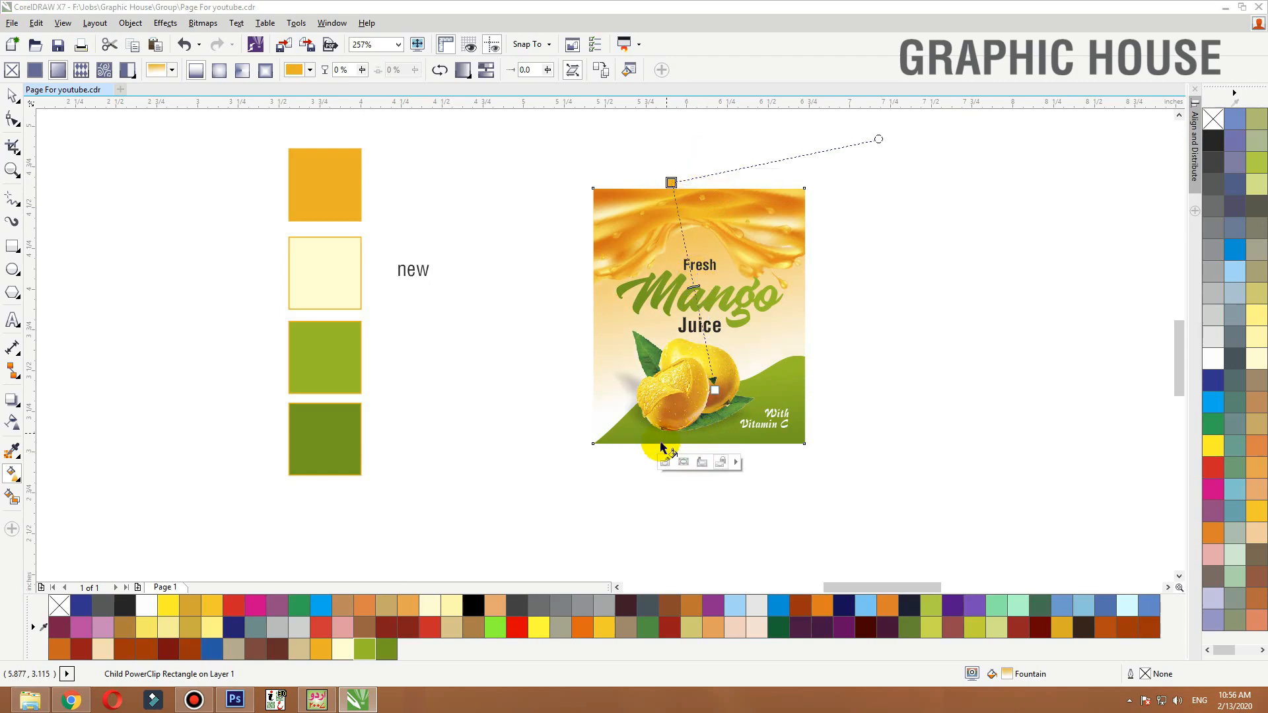
pyautogui.moveTo(662, 448); pyautogui.dragTo(705, 249)
pyautogui.moveTo(658, 445); pyautogui.dragTo(661, 470)
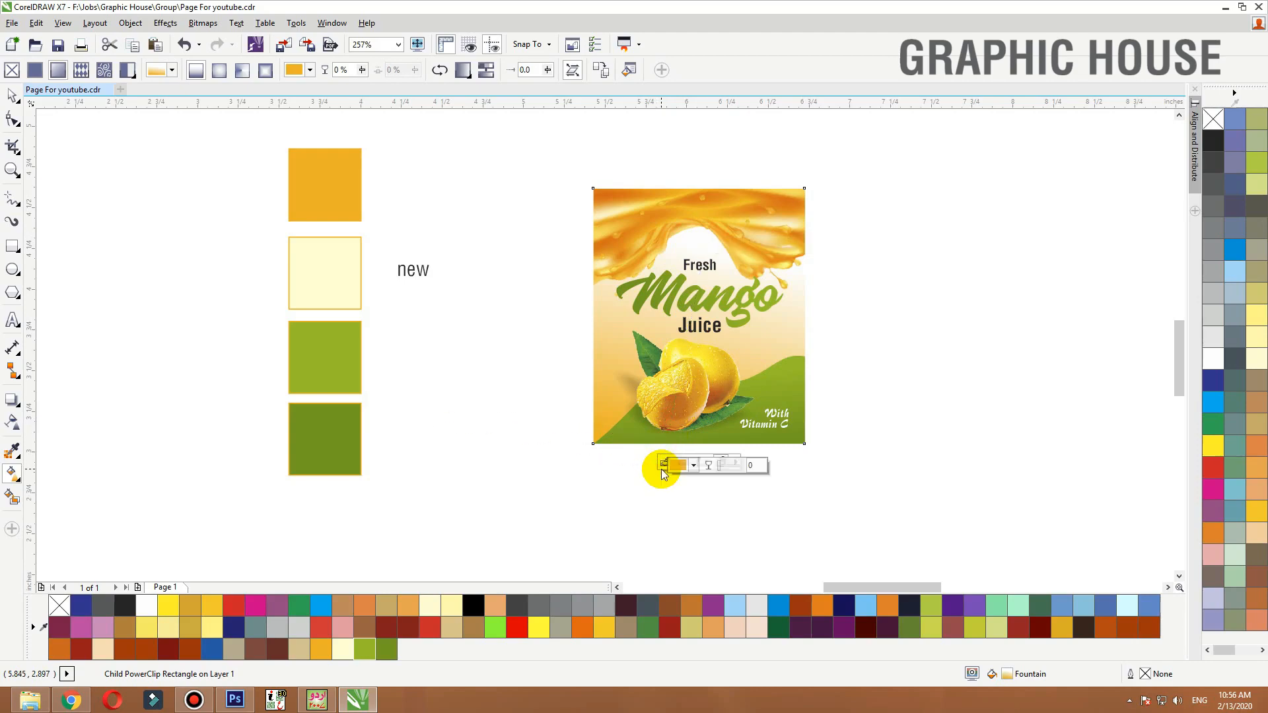
pyautogui.press('Tab')
pyautogui.press('space')
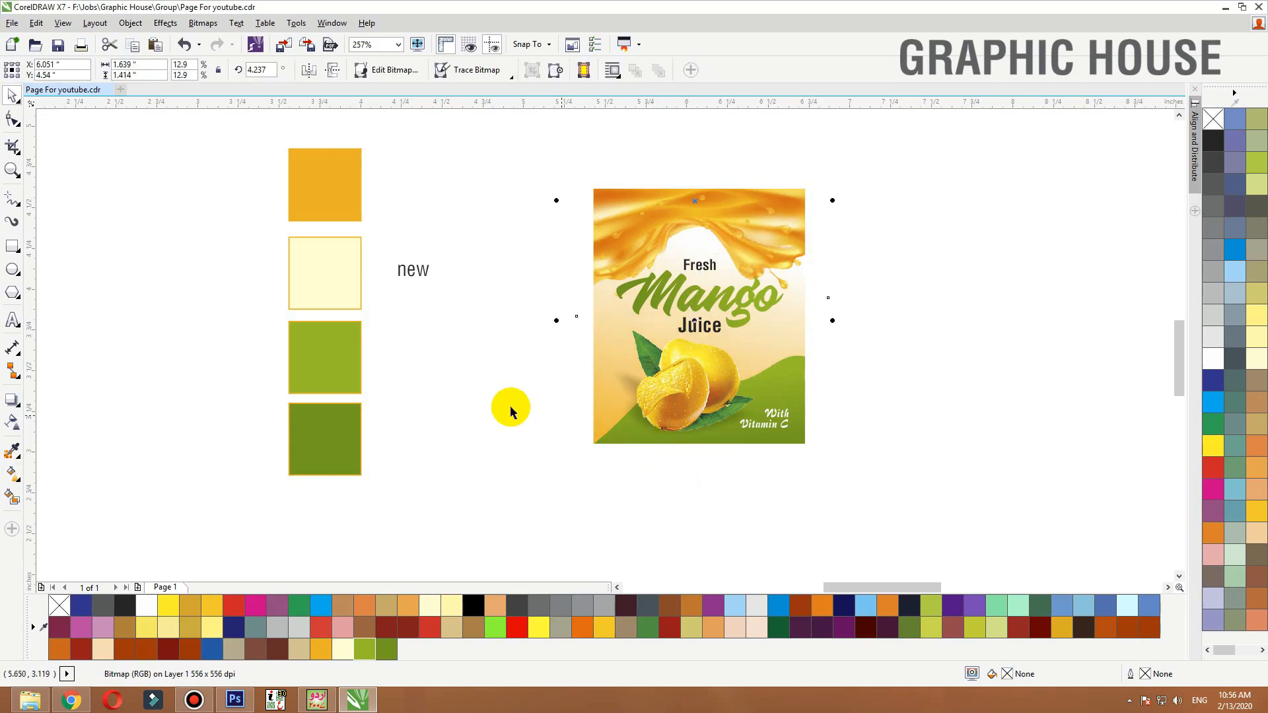
# Move the finished label onto the white label area of the juice bottle and align it
pyautogui.scroll(-1, 501, 398)
pyautogui.click(512, 410)
pyautogui.moveTo(603, 357); pyautogui.dragTo(684, 409)
pyautogui.hotkey('ctrl', 'z')
pyautogui.moveTo(644, 364); pyautogui.dragTo(1000, 378)
pyautogui.press('F2')
pyautogui.moveTo(1053, 283); pyautogui.dragTo(806, 440)
pyautogui.moveTo(738, 405); pyautogui.dragTo(720, 405)
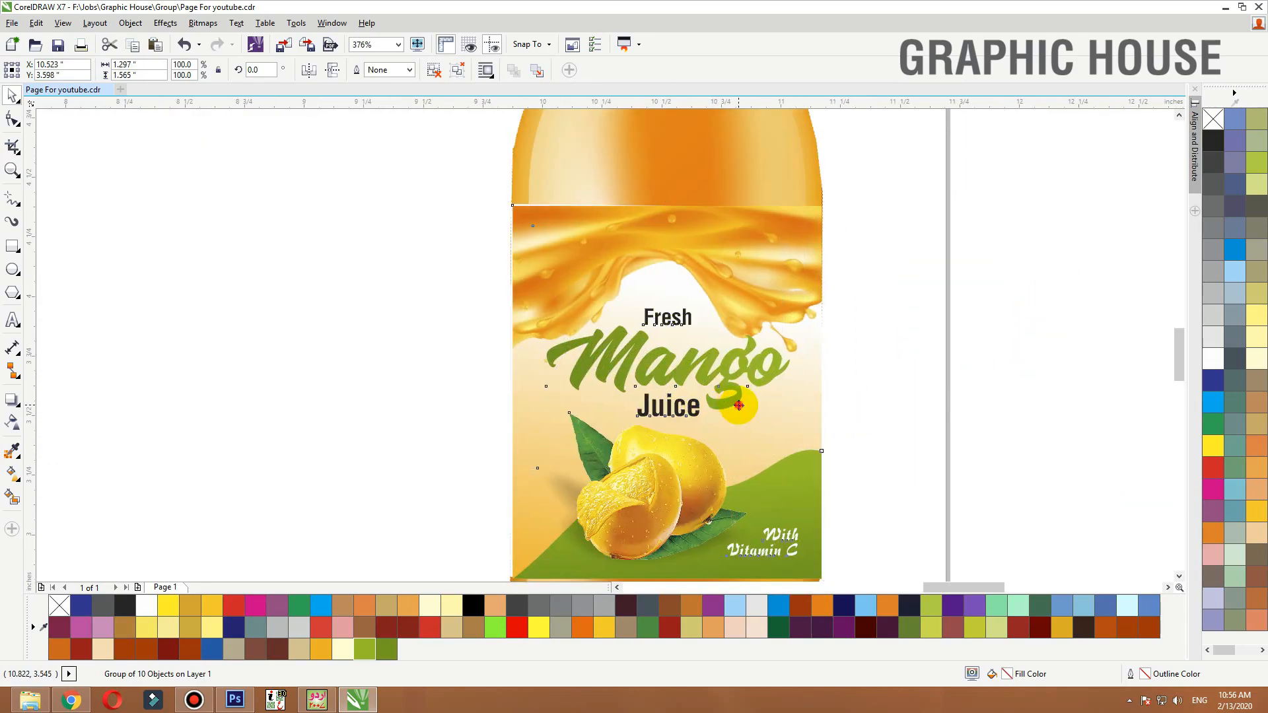
# Cut the label and paste it back so it sits in front of the bottle, checking its top edge
pyautogui.click(721, 283)
pyautogui.press('F3')
pyautogui.click(795, 280)
pyautogui.click(750, 287)
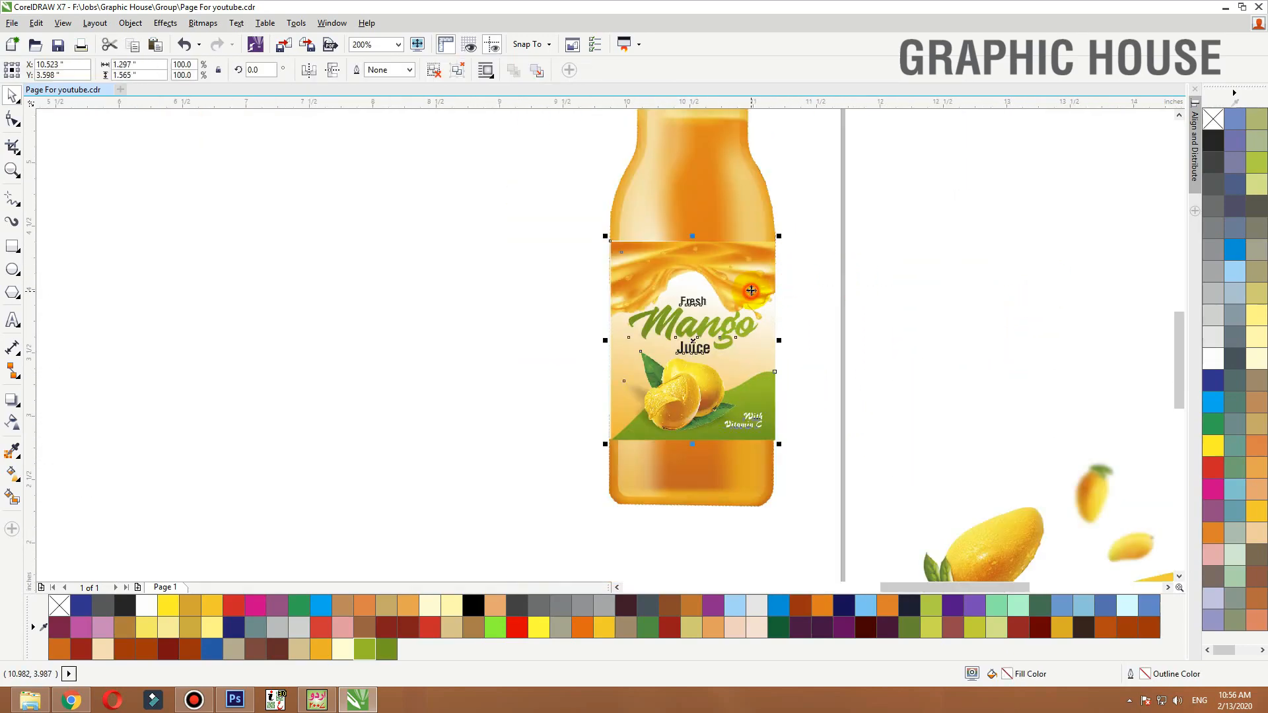
pyautogui.hotkey('ctrl', 'x')
pyautogui.click(618, 251)
pyautogui.click(841, 271)
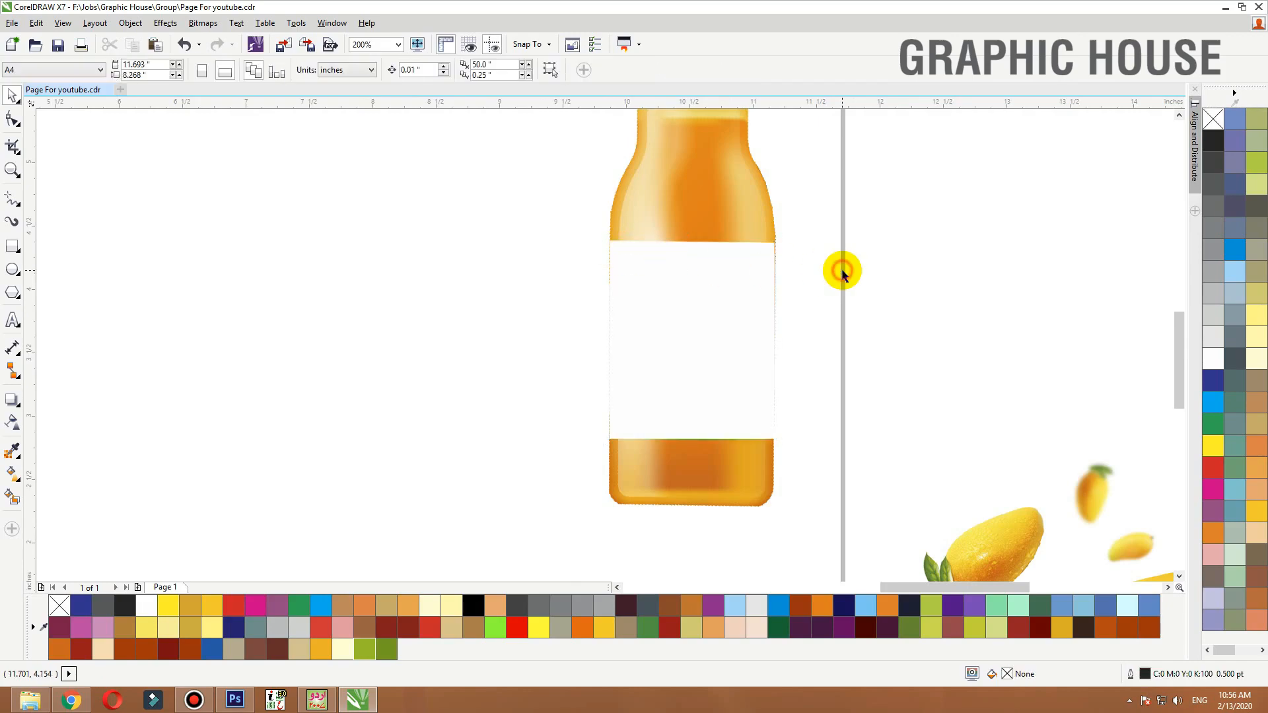
pyautogui.hotkey('ctrl', 'v')
pyautogui.click(866, 258)
pyautogui.press('F2')
pyautogui.moveTo(797, 203); pyautogui.dragTo(549, 312)
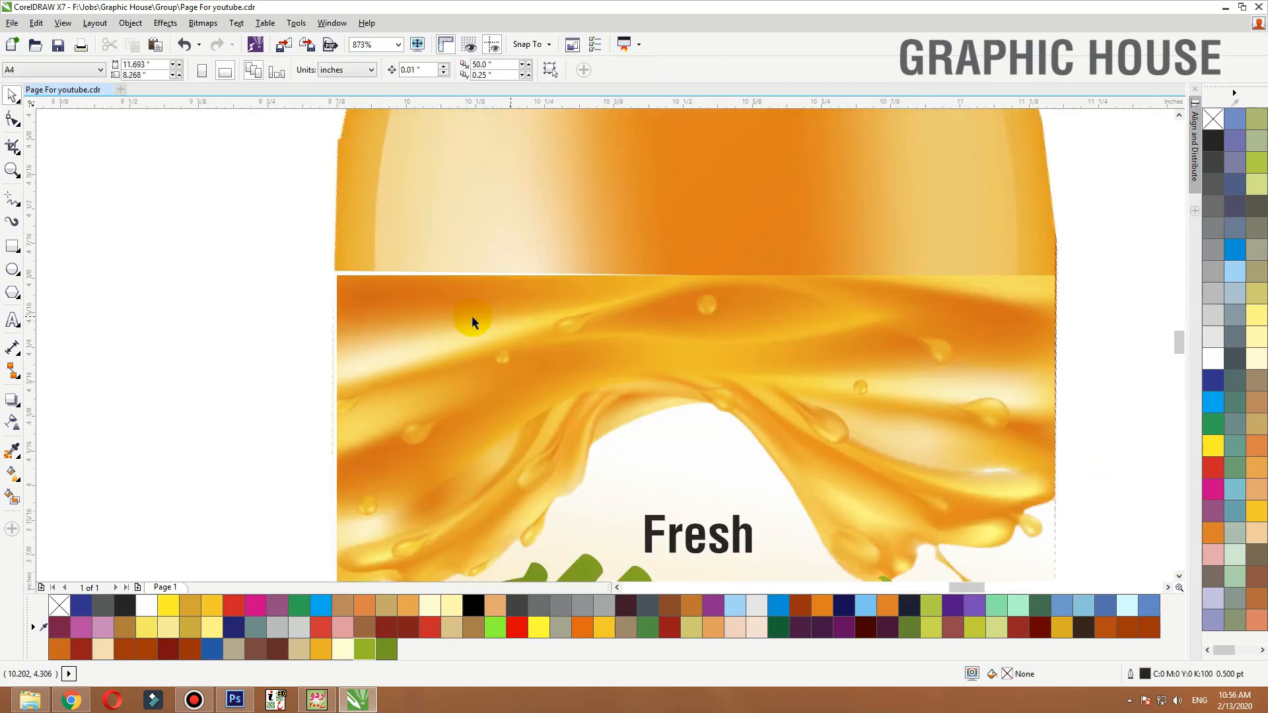
pyautogui.click(438, 269)
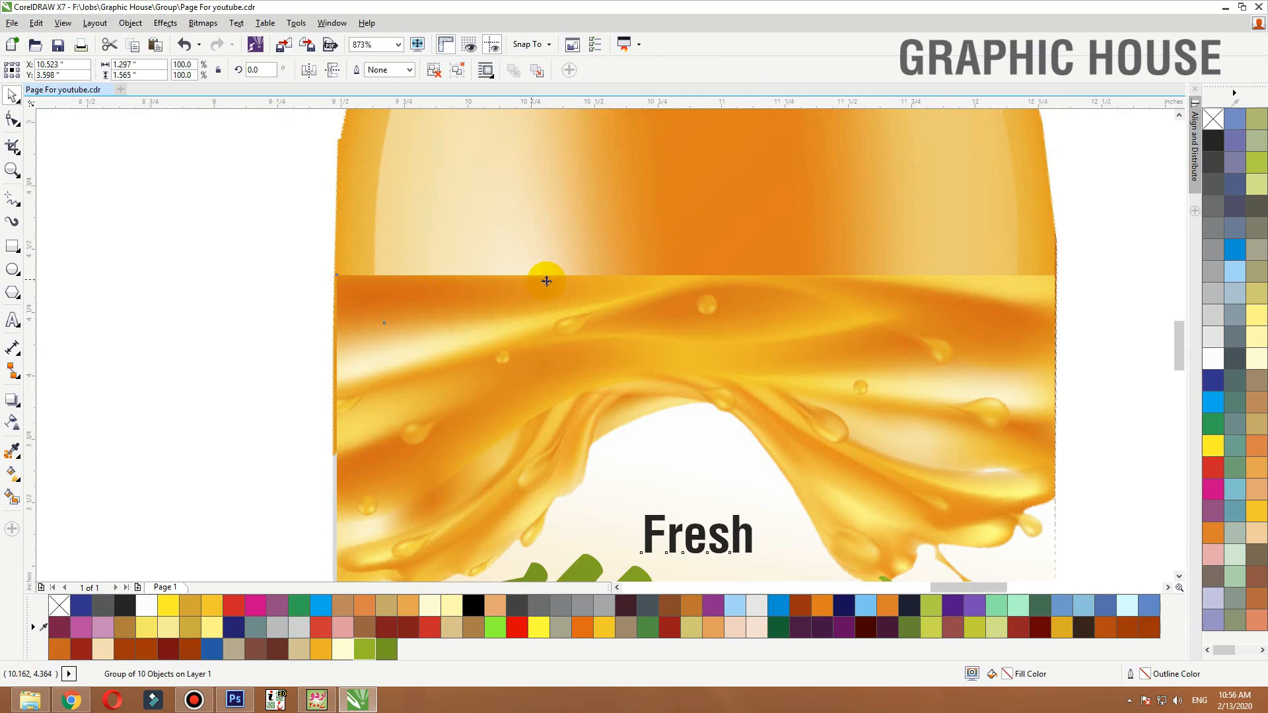
pyautogui.scroll(-5, 546, 281)
pyautogui.scroll(-2, 773, 277)
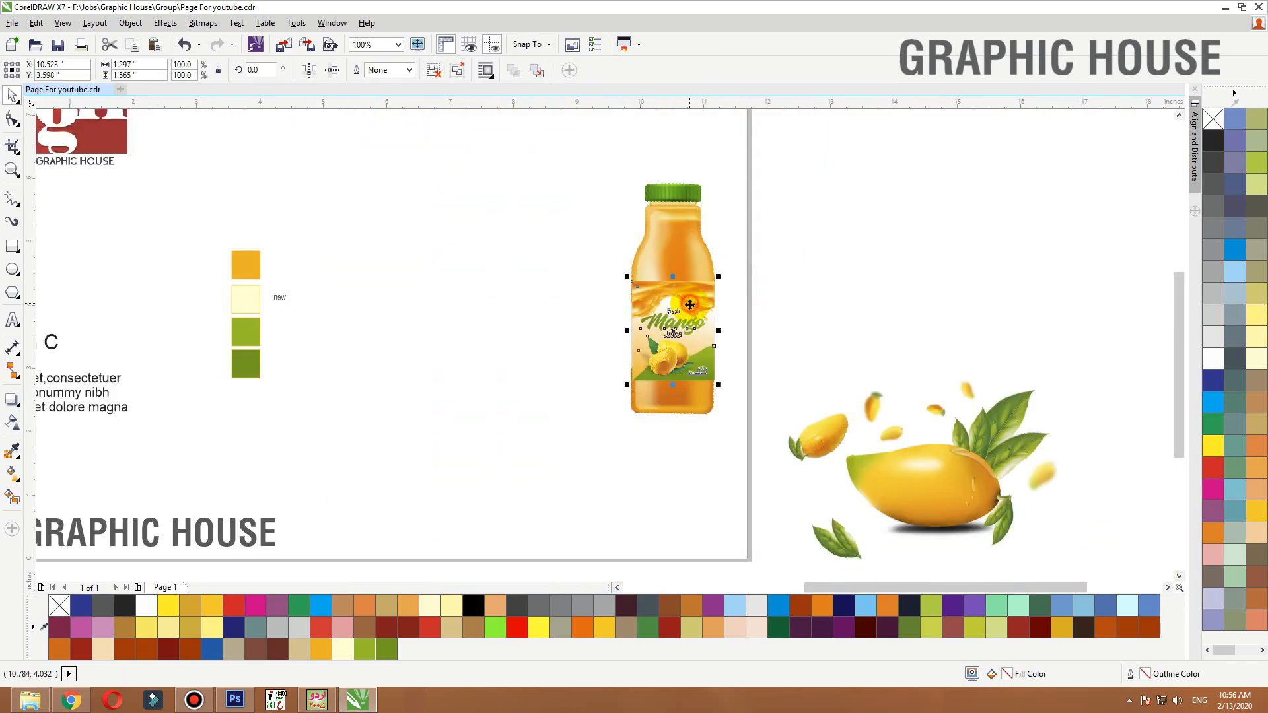
# Move the orange rectangle onto the page as a presentation background
pyautogui.keyDown('shift'); pyautogui.click(679, 249); pyautogui.keyUp('shift')
pyautogui.scroll(-1, 686, 260)
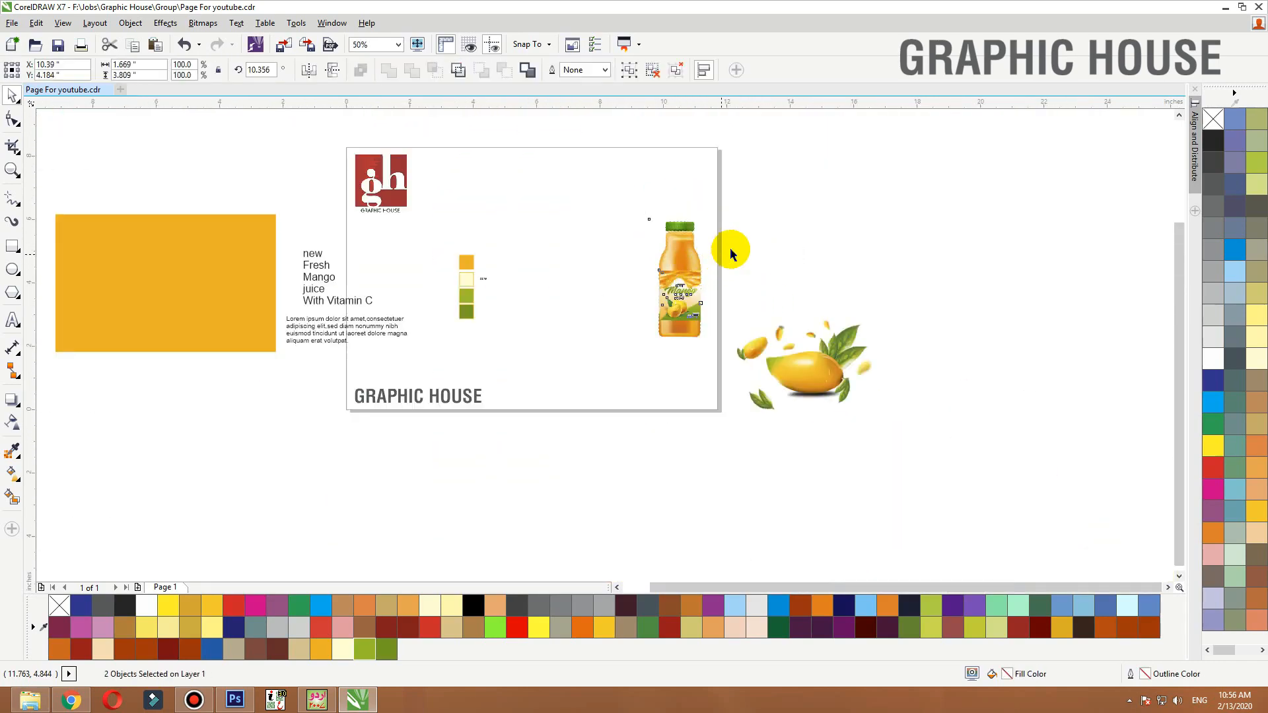
pyautogui.click(755, 238)
pyautogui.press('F2')
pyautogui.moveTo(776, 165); pyautogui.dragTo(6, 421)
pyautogui.click(305, 330)
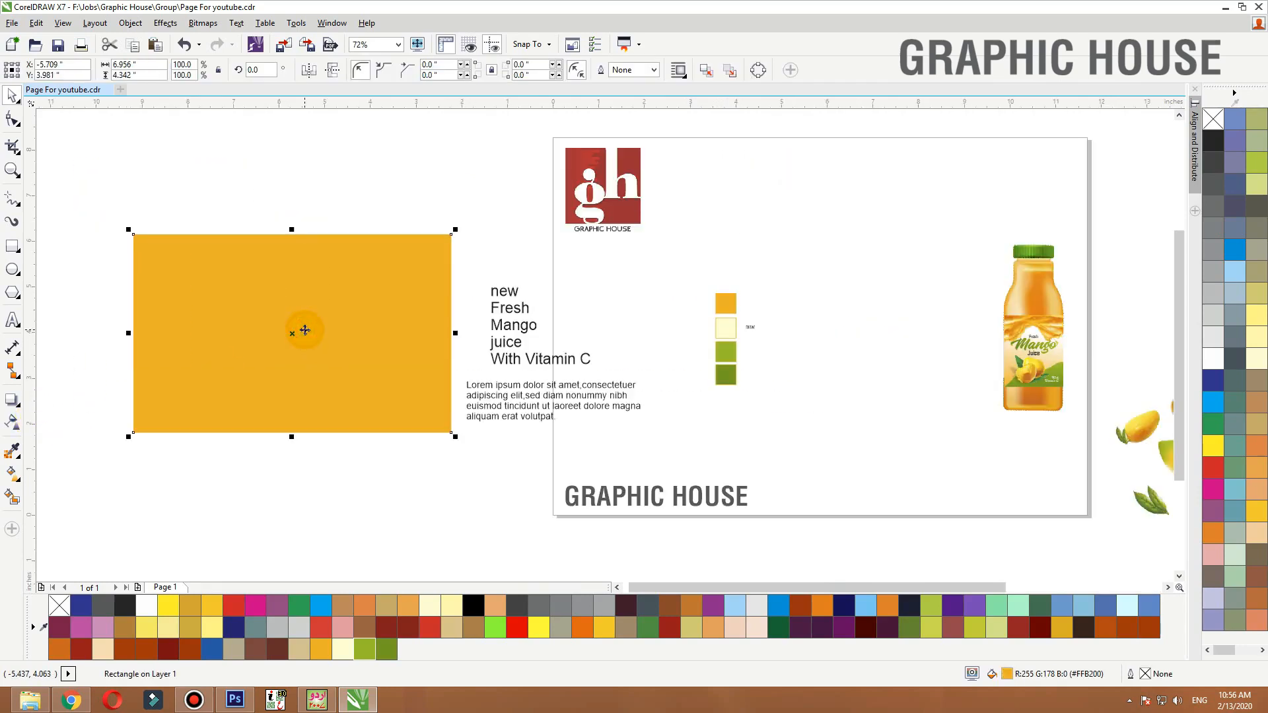
pyautogui.moveTo(305, 330); pyautogui.dragTo(834, 323)
# Delete the four colour swatches from the page
pyautogui.moveTo(652, 266); pyautogui.dragTo(803, 423)
pyautogui.moveTo(742, 337); pyautogui.dragTo(409, 341)
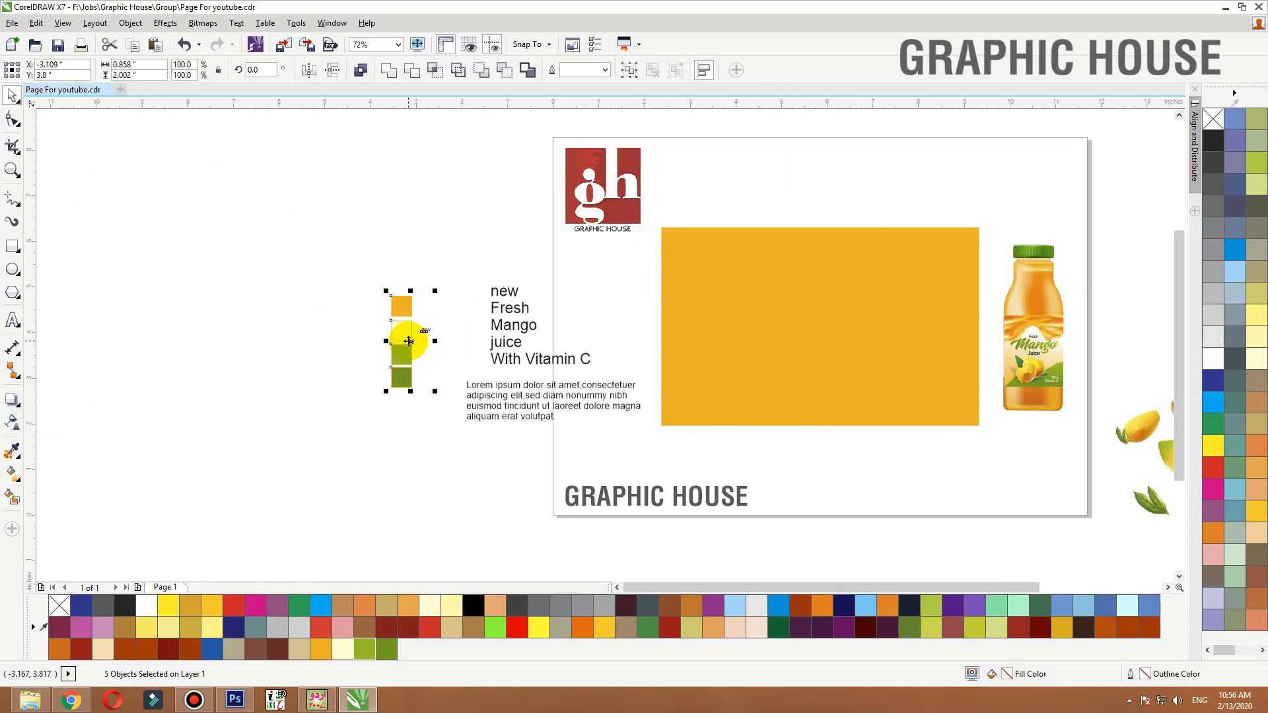
pyautogui.click(354, 323)
pyautogui.moveTo(456, 269); pyautogui.dragTo(312, 441)
pyautogui.press('Delete')
# Place the labelled bottle on the orange background and rotate it to about 350°
pyautogui.scroll(-1, 996, 401)
pyautogui.moveTo(741, 143); pyautogui.dragTo(454, 313)
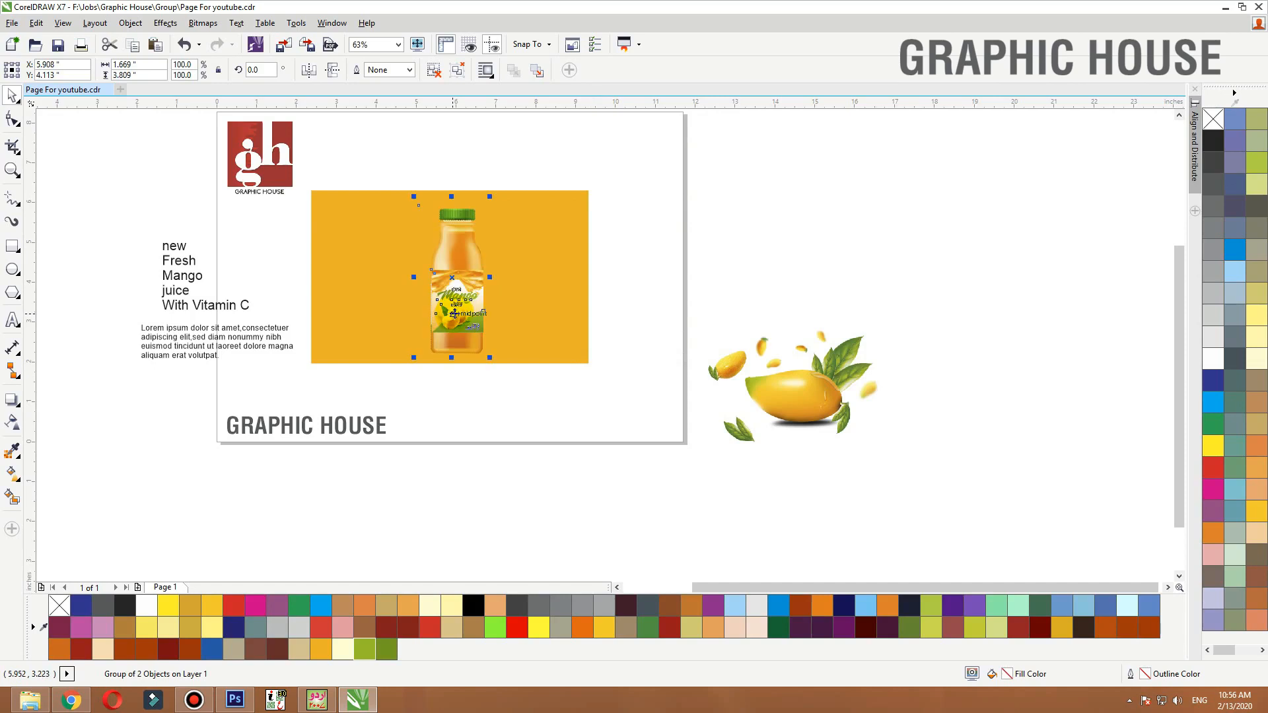
pyautogui.click(667, 267)
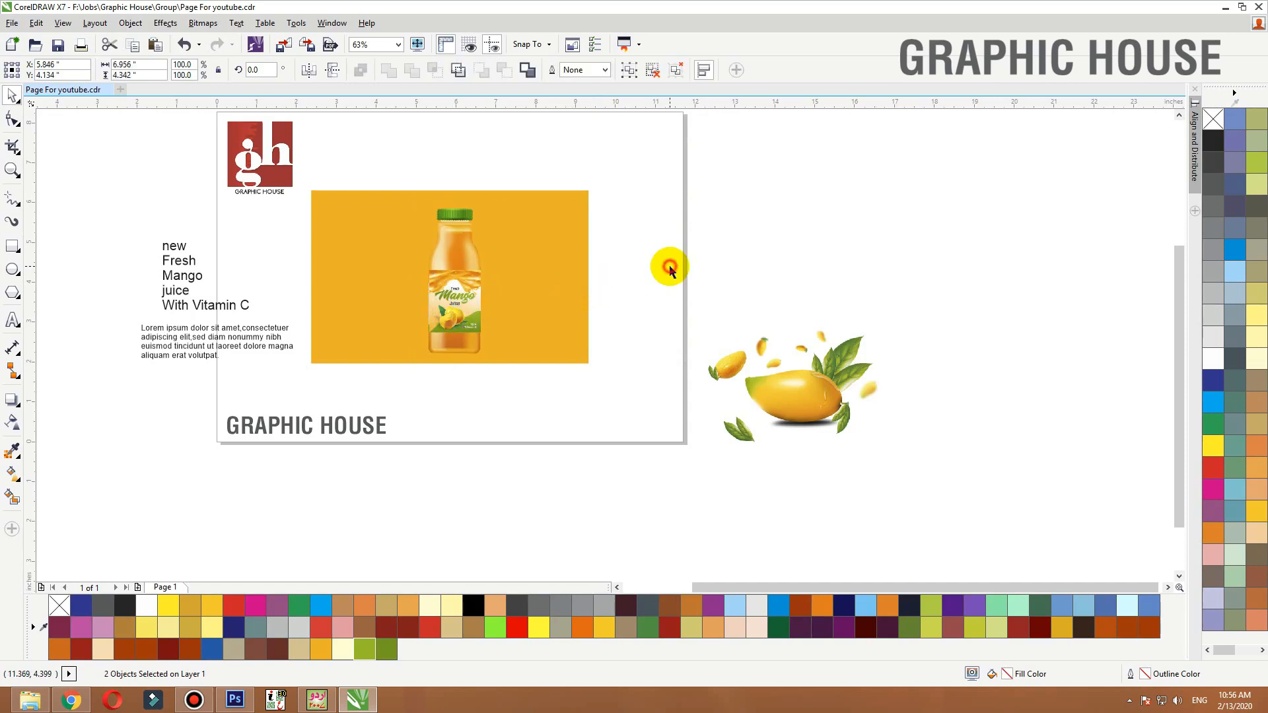
pyautogui.click(572, 277)
pyautogui.scroll(4, 670, 260)
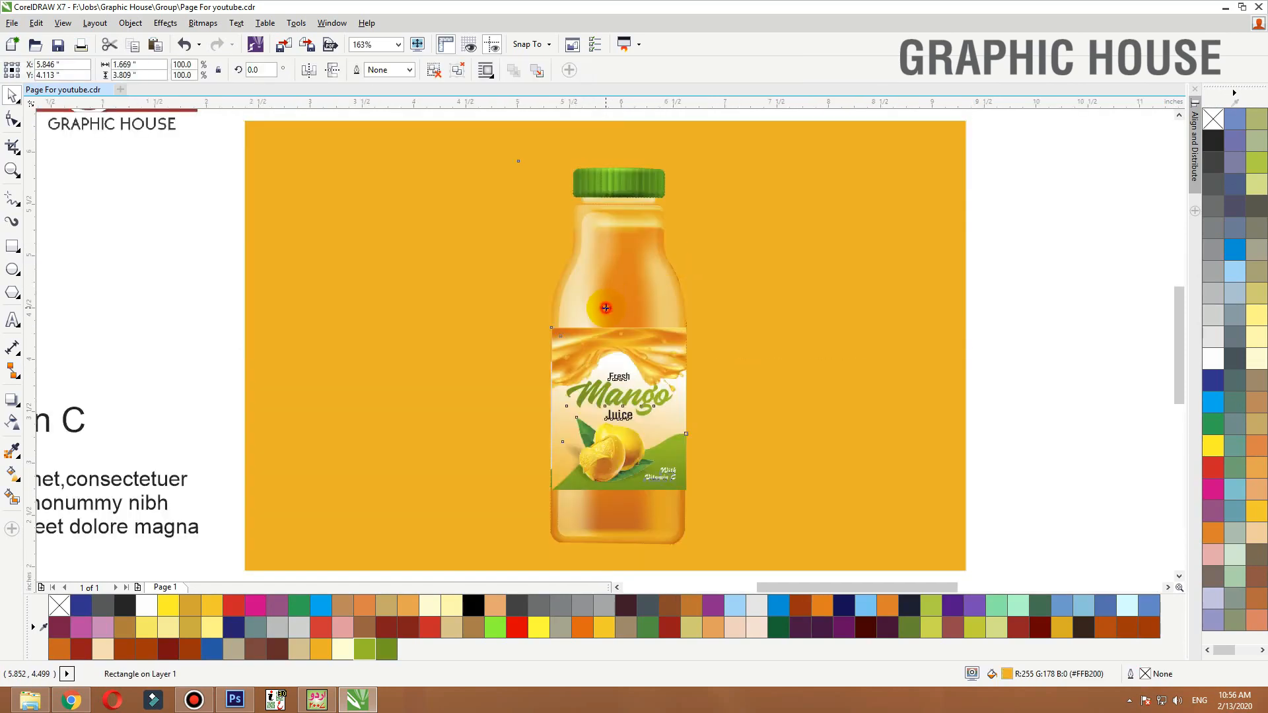
pyautogui.click(607, 320)
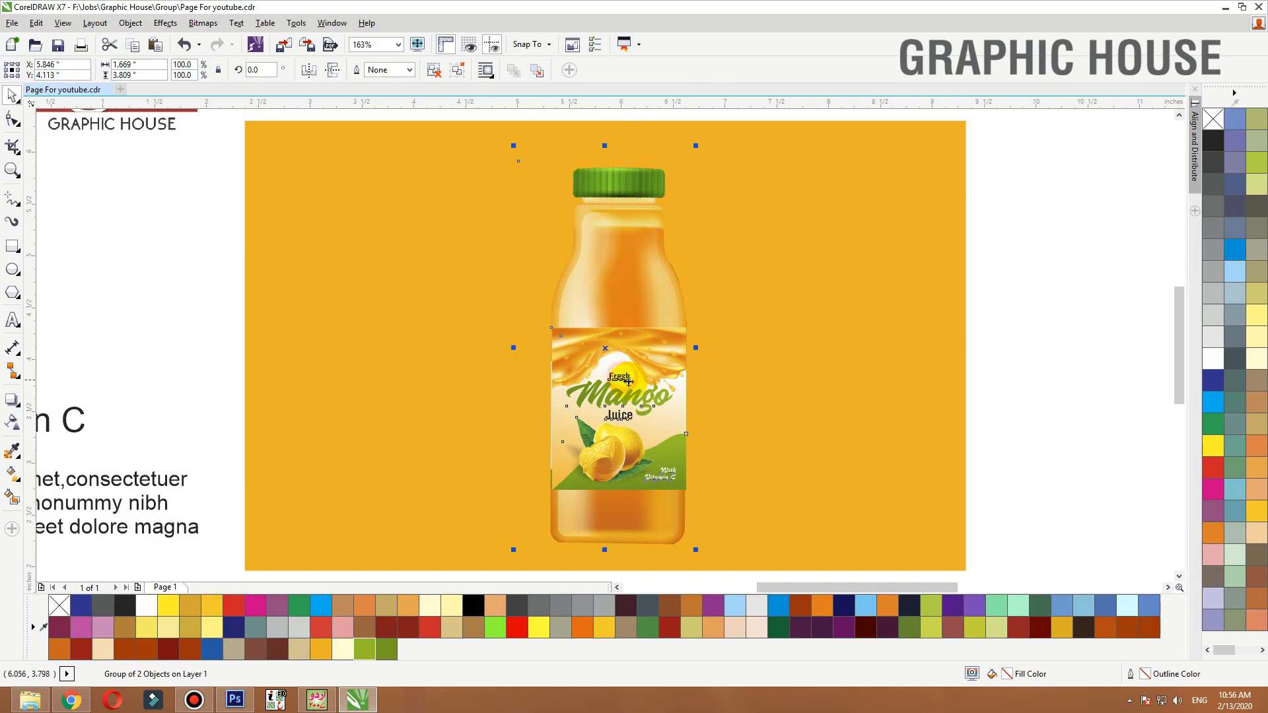
pyautogui.moveTo(698, 146); pyautogui.dragTo(729, 170)
pyautogui.click(1004, 229)
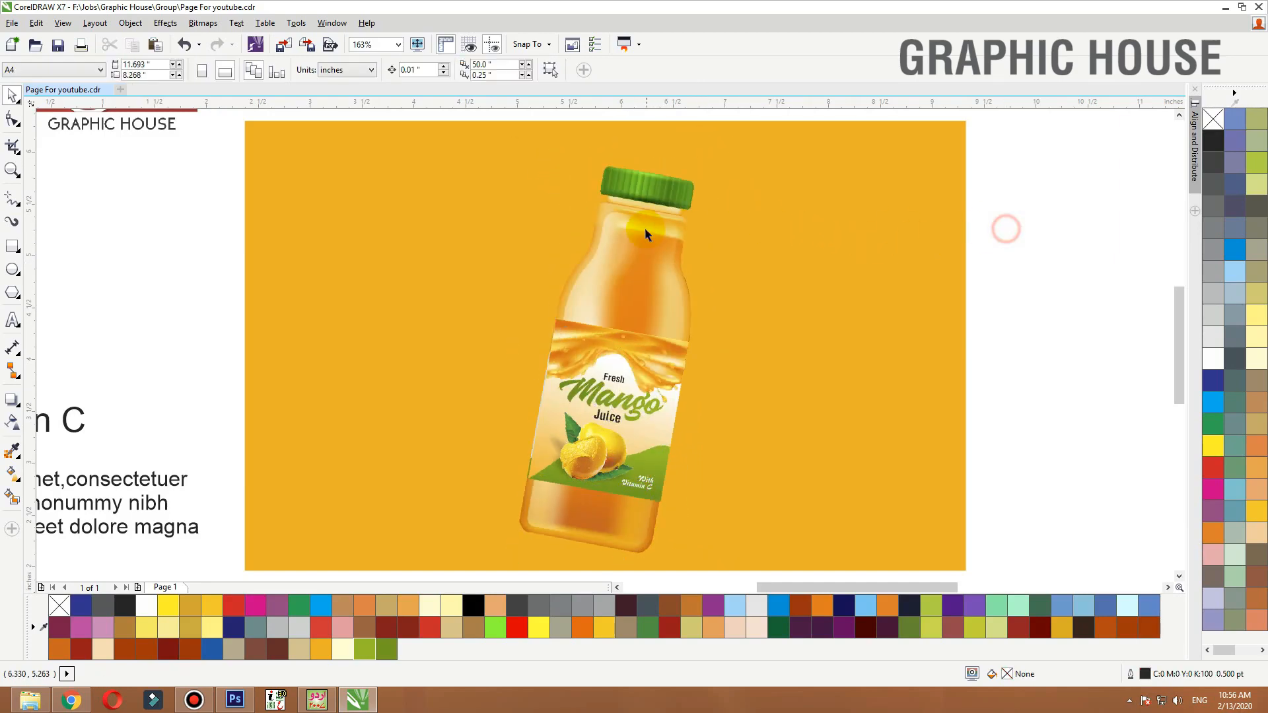
# Nudge the tilted bottle slightly on the background
pyautogui.moveTo(648, 236); pyautogui.dragTo(647, 239)
pyautogui.click(964, 235)
pyautogui.scroll(-2, 892, 239)
pyautogui.scroll(-3, 892, 239)
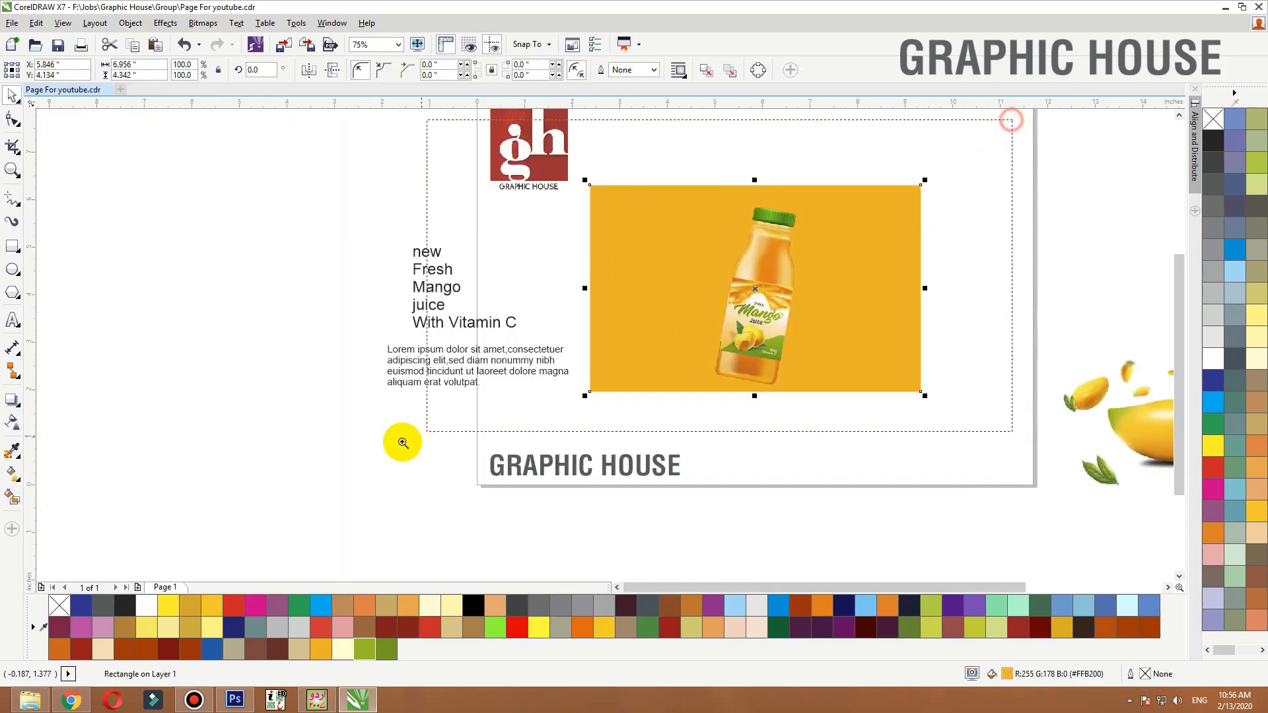
pyautogui.scroll(2, 937, 126)
pyautogui.click(693, 367)
pyautogui.moveTo(693, 368); pyautogui.dragTo(693, 363)
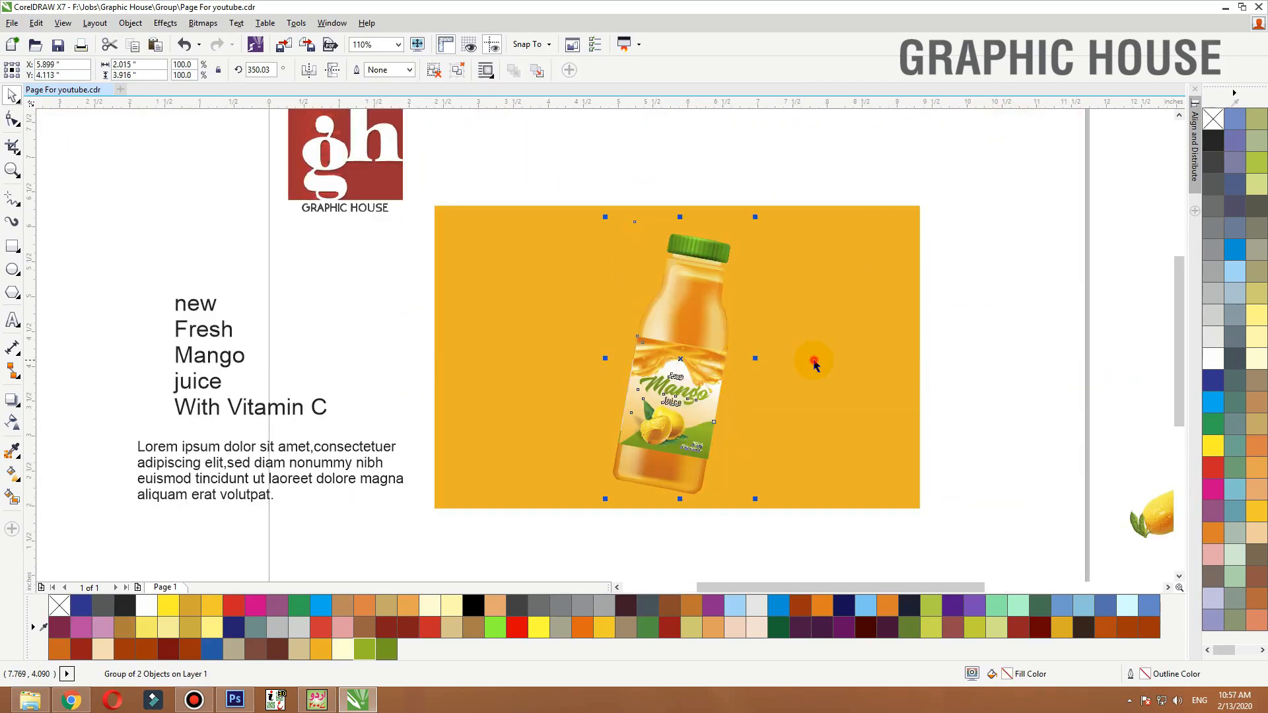
# Apply an elliptical fountain fill to the background rectangle with a light centre behind the bottle
pyautogui.click(815, 362)
pyautogui.scroll(-2, 758, 346)
pyautogui.press('F2')
pyautogui.moveTo(966, 217); pyautogui.dragTo(468, 469)
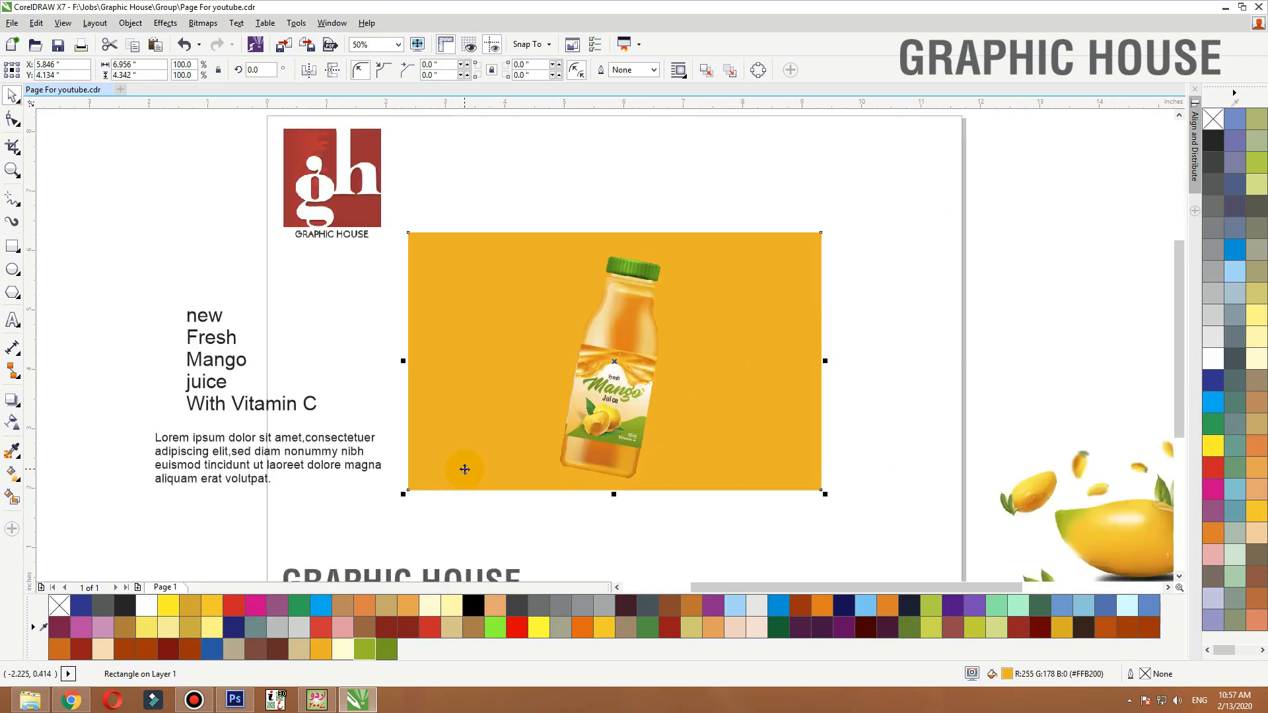
pyautogui.press('g')
pyautogui.moveTo(590, 235); pyautogui.dragTo(589, 433)
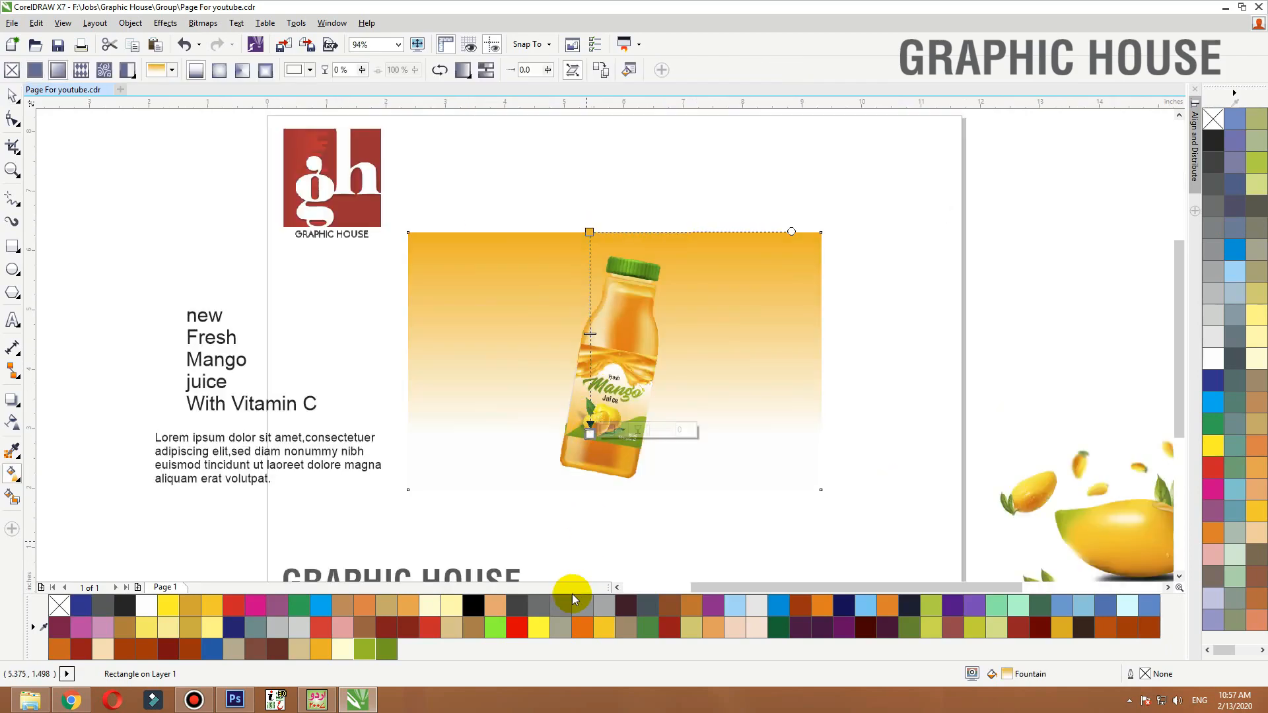
pyautogui.click(239, 70)
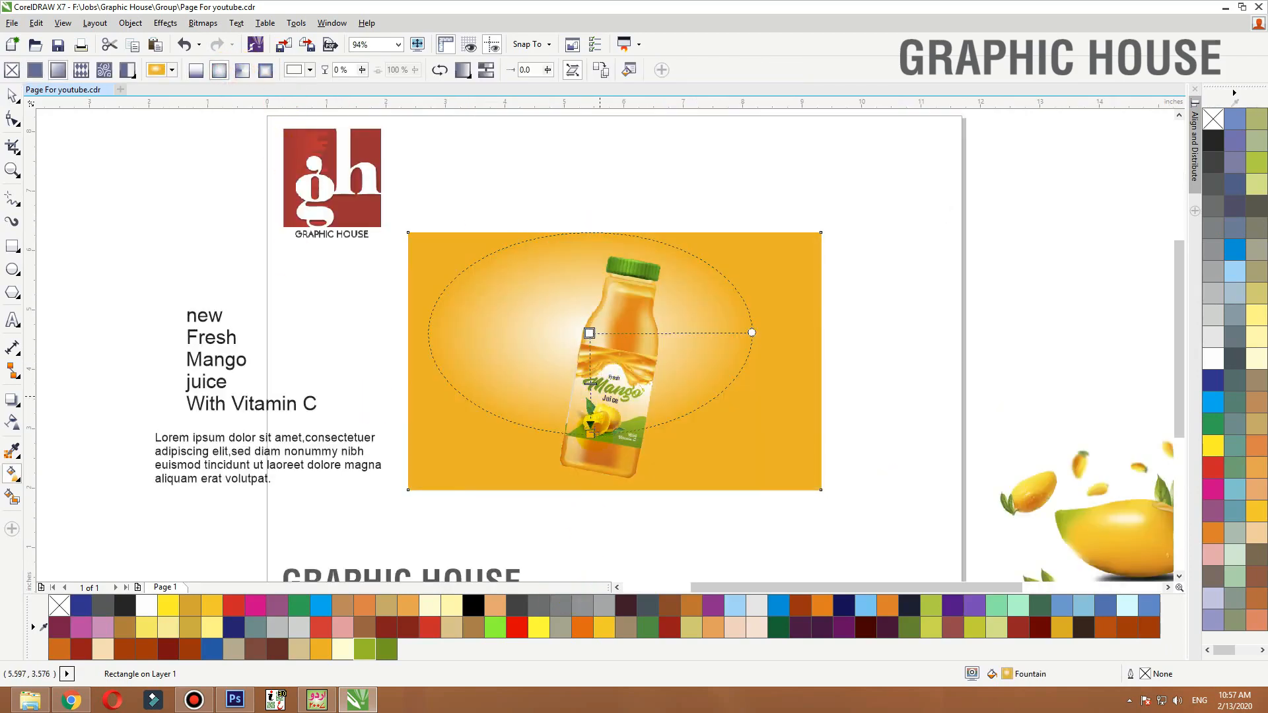
pyautogui.moveTo(585, 441); pyautogui.dragTo(725, 367)
# Adjust the elliptical gradient's size and centre so the glow sits behind the bottle
pyautogui.scroll(-2, 666, 230)
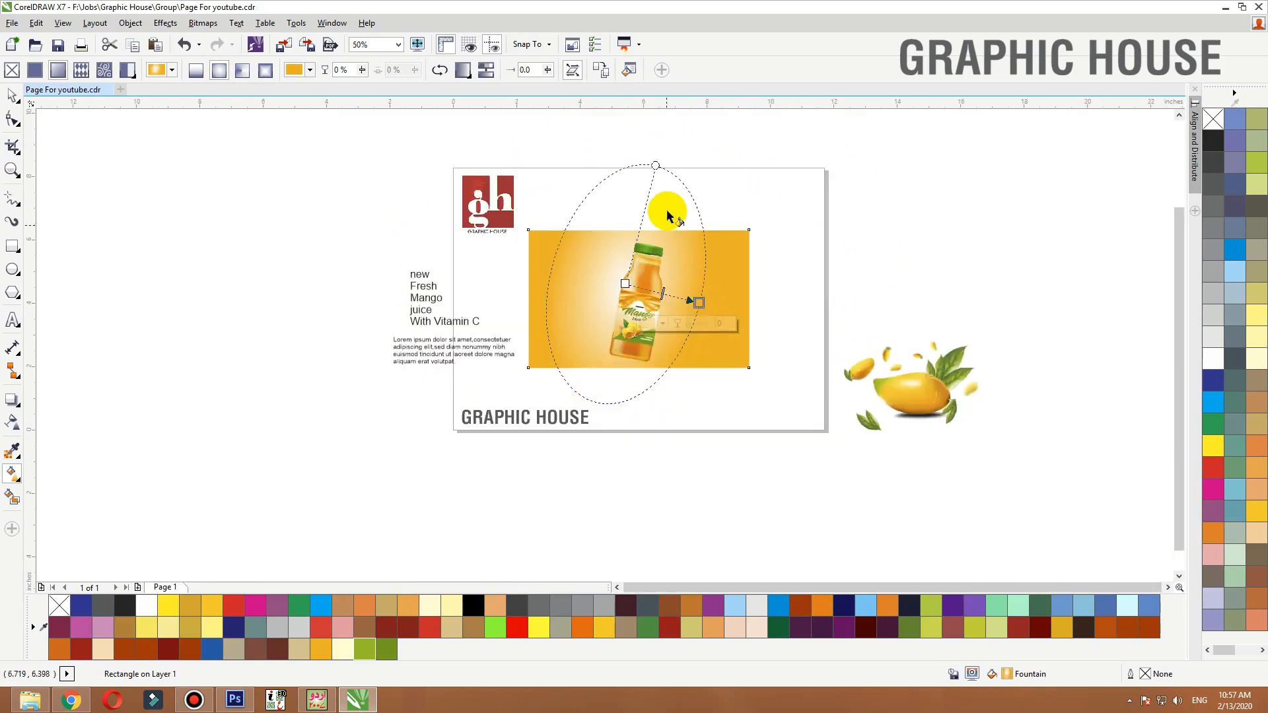
pyautogui.moveTo(656, 165); pyautogui.dragTo(652, 196)
pyautogui.moveTo(698, 304); pyautogui.dragTo(716, 322)
pyautogui.moveTo(625, 284); pyautogui.dragTo(634, 293)
pyautogui.press('space')
pyautogui.hotkey('shift', 'F2')
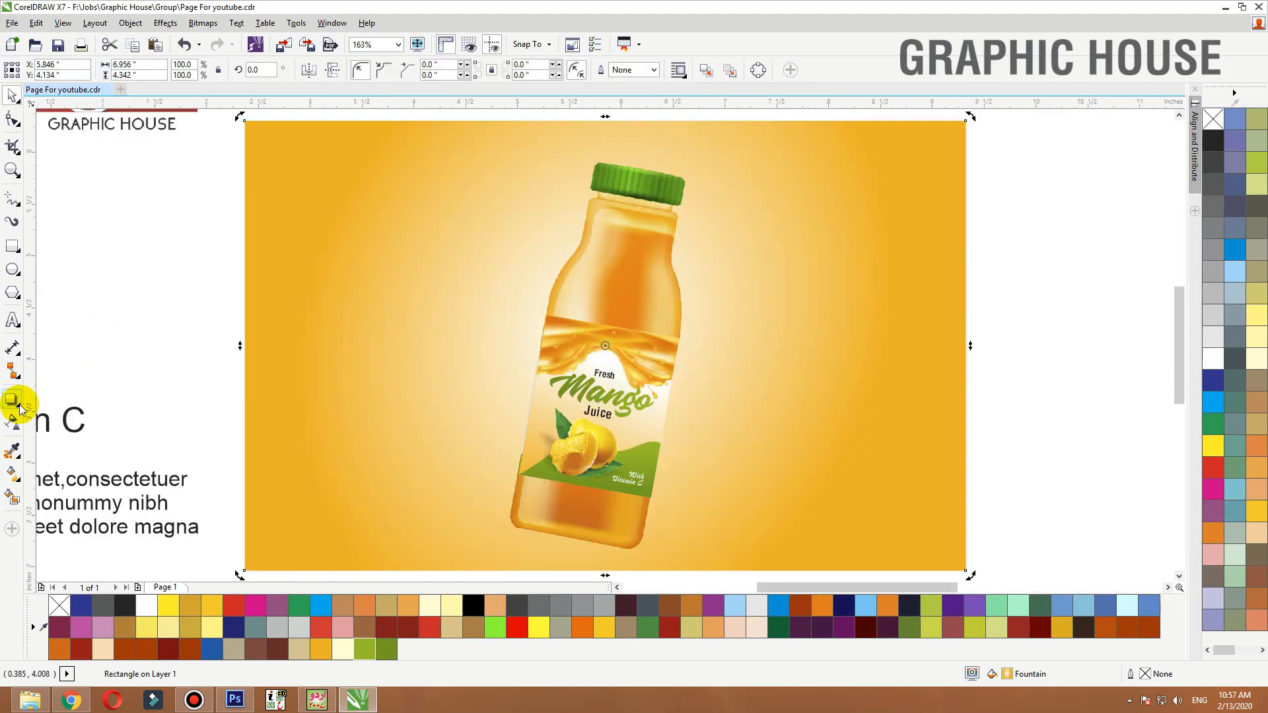
# Add an inward contour frame to the background rectangle and adjust its colours
pyautogui.click(20, 409)
pyautogui.click(41, 416)
pyautogui.moveTo(303, 240)
pyautogui.mouseDown()
pyautogui.moveTo(263, 212)
pyautogui.moveTo(309, 256)
pyautogui.mouseUp()
pyautogui.press('space')
pyautogui.hotkey('ctrl', 'k')
pyautogui.click(206, 227)
pyautogui.hotkey('ctrl', 'z')
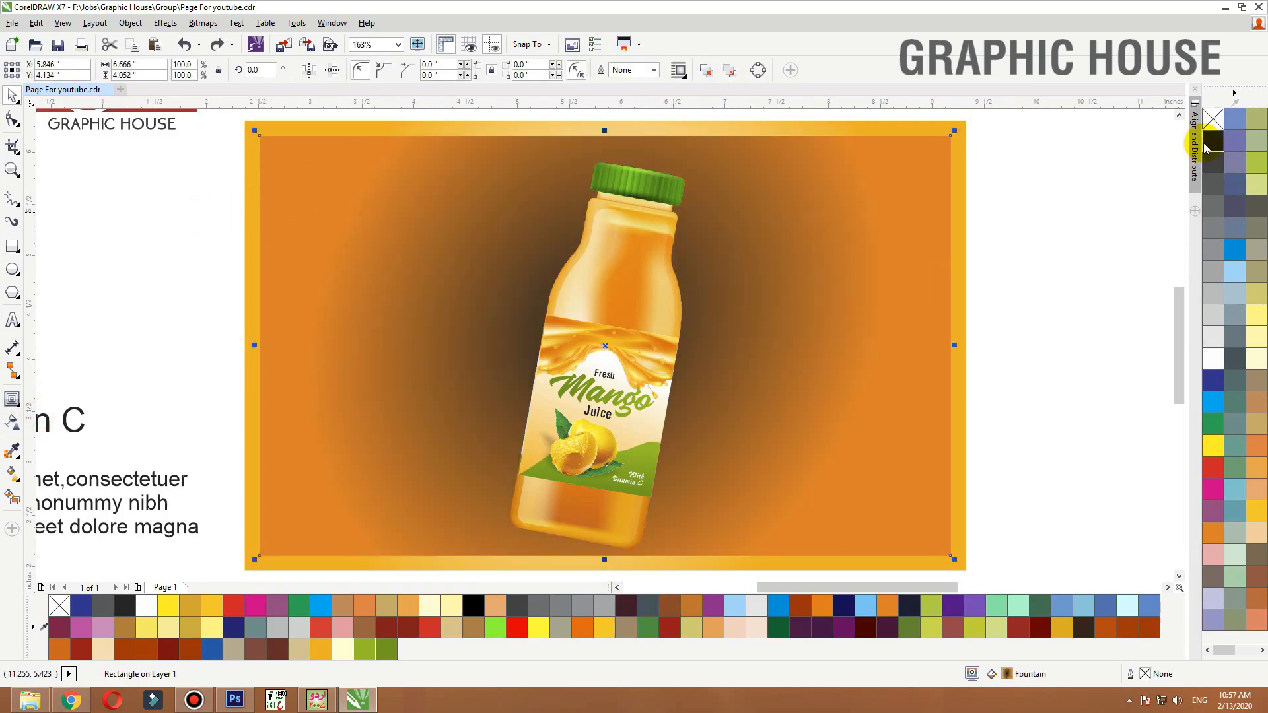
pyautogui.rightClick(1210, 139)
pyautogui.click(1211, 125)
pyautogui.click(1030, 210)
pyautogui.scroll(-5, 996, 231)
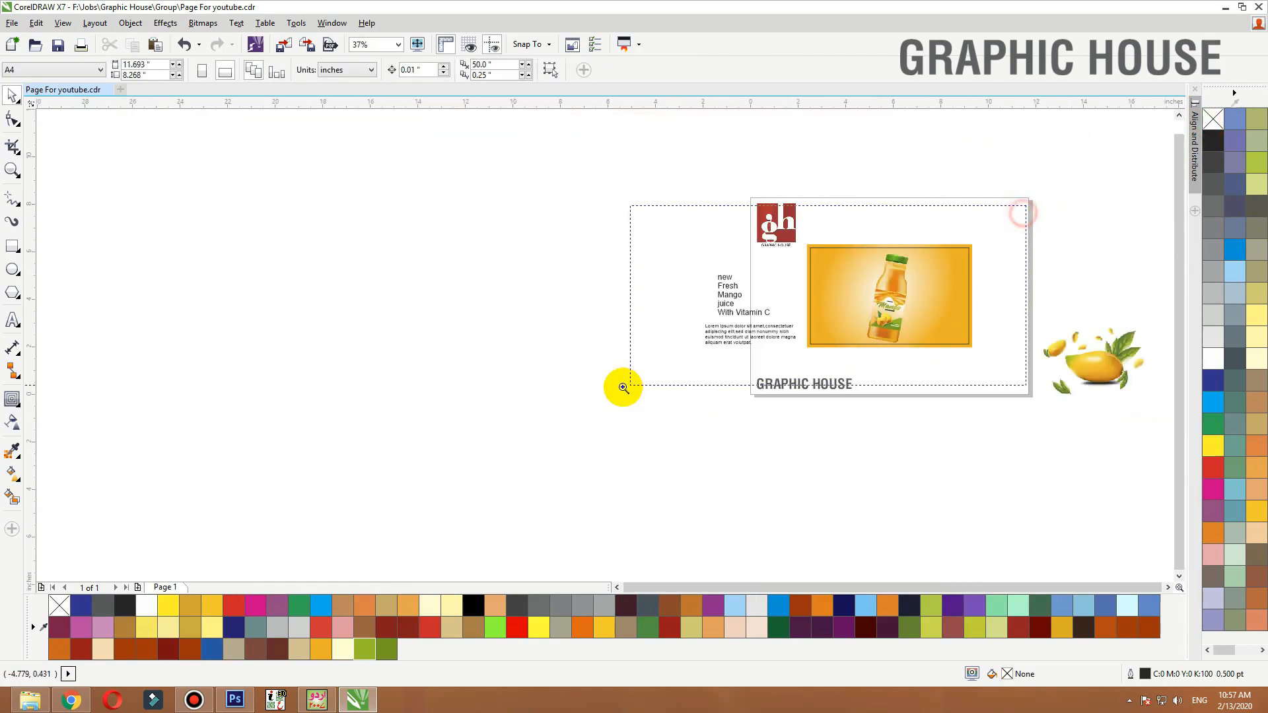
pyautogui.scroll(2, 622, 391)
# Switch to the browser and filter the mango juice splash png image search by background
pyautogui.hotkey('alt', 'Tab')
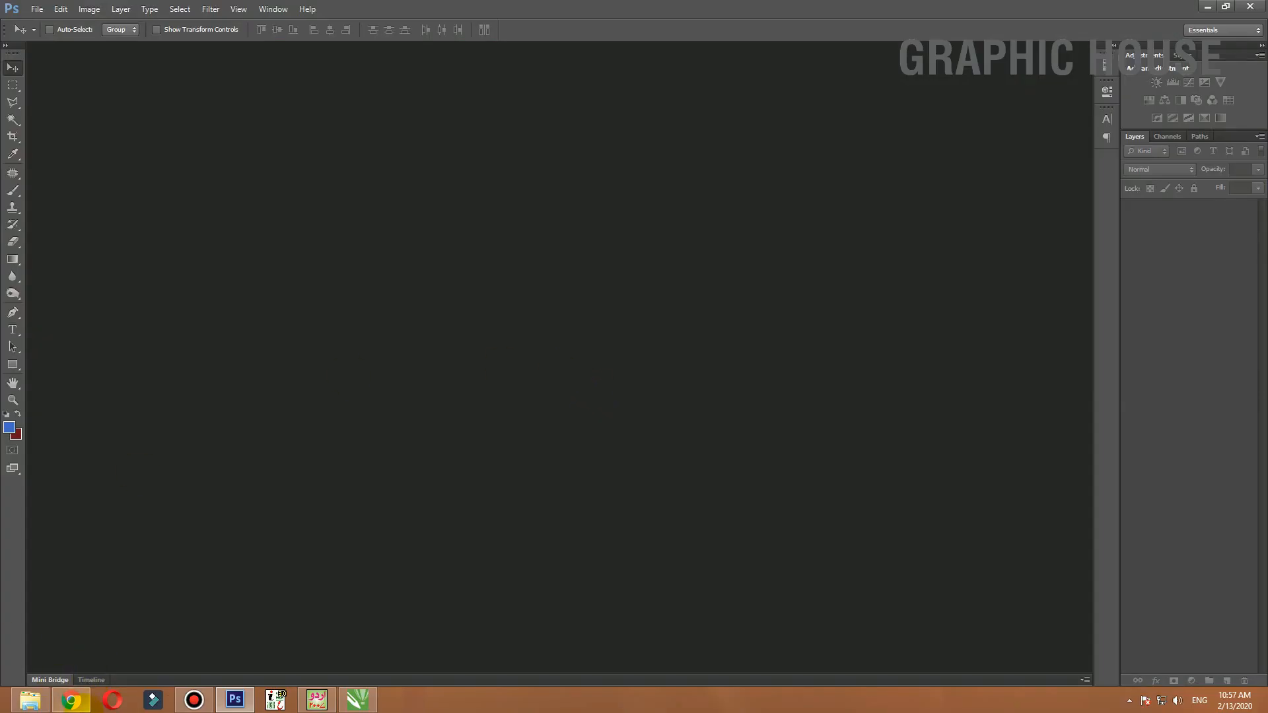
pyautogui.hotkey('alt', 'Tab')
pyautogui.click(454, 334)
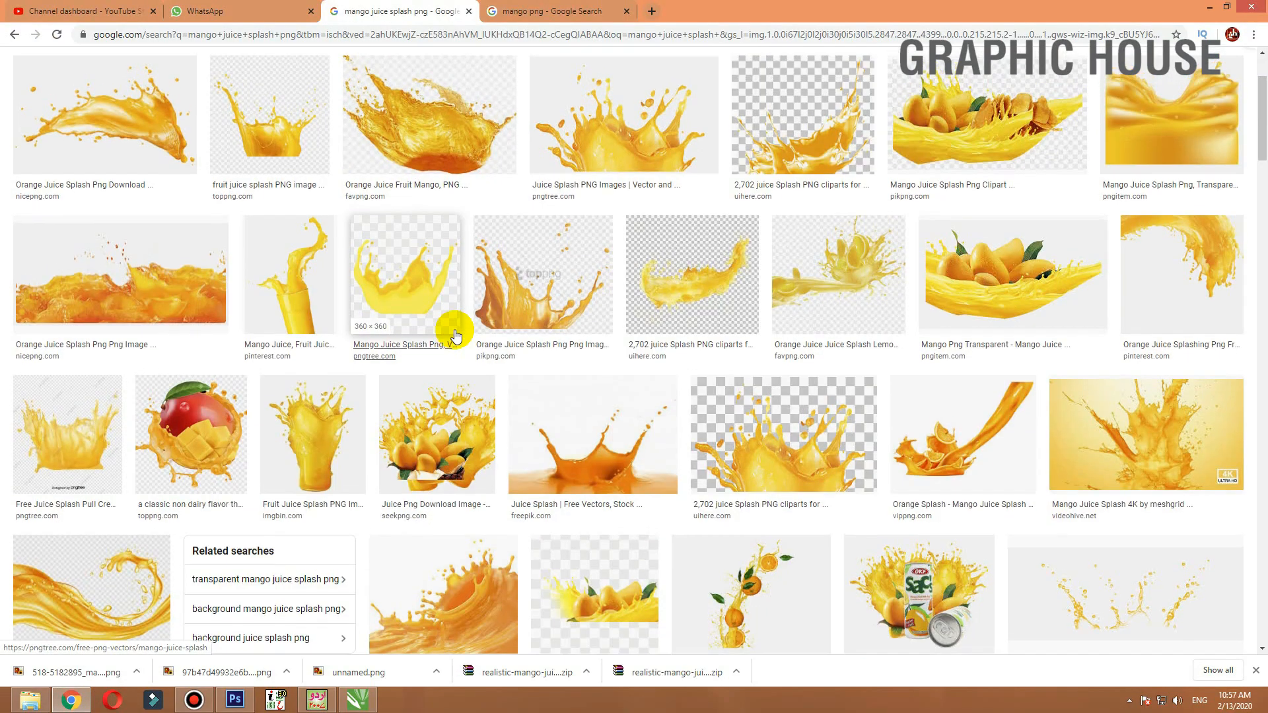
pyautogui.scroll(2, 454, 336)
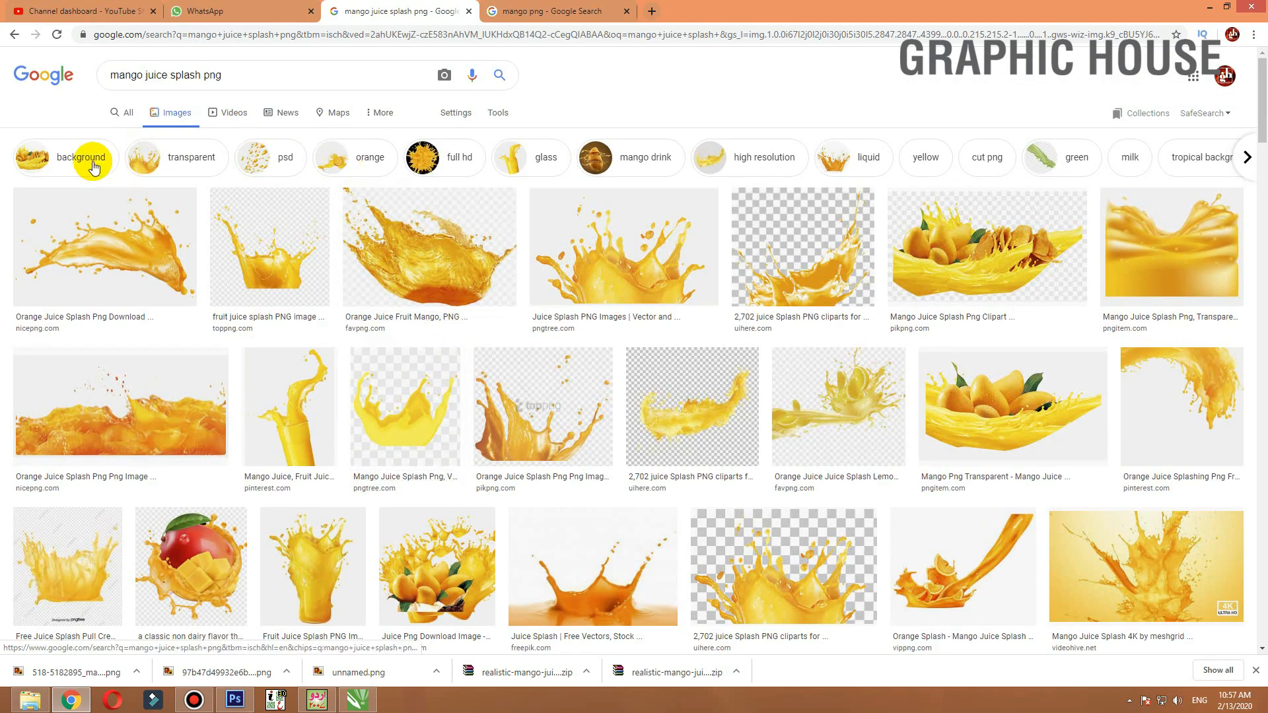
pyautogui.click(59, 158)
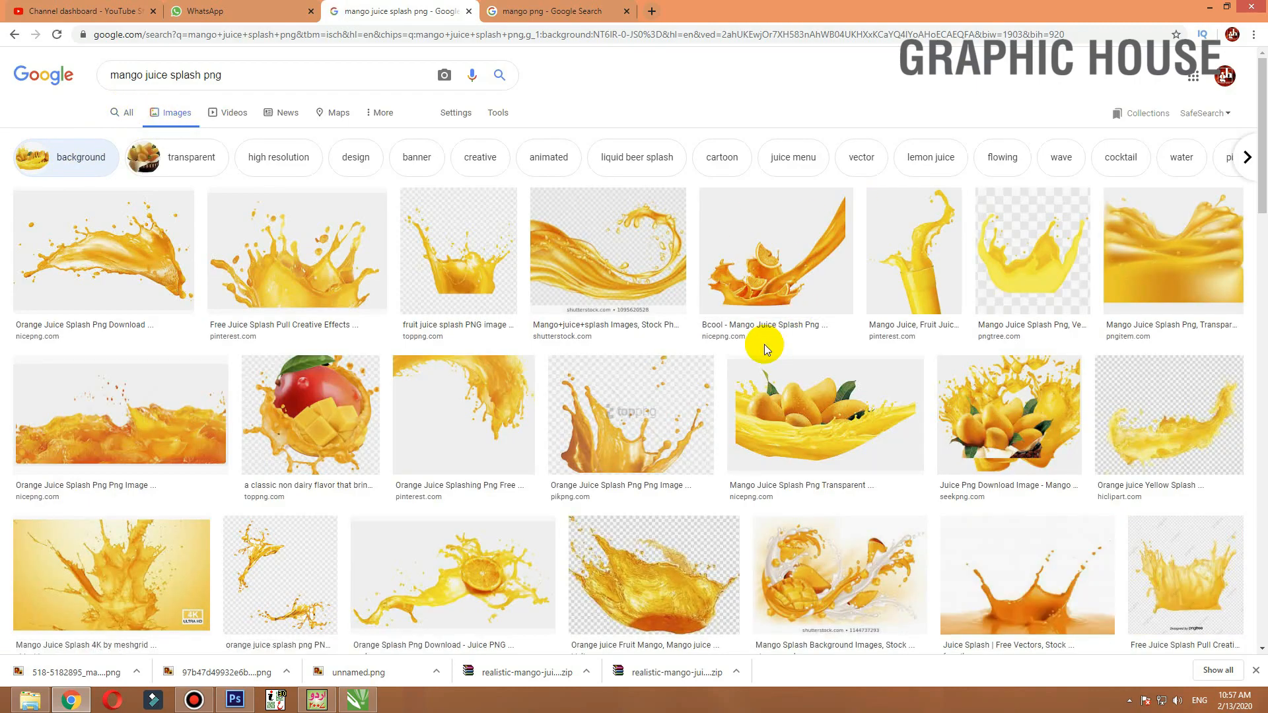
# Browse the mango juice splash image results and preview several candidate images
pyautogui.scroll(-4, 763, 344)
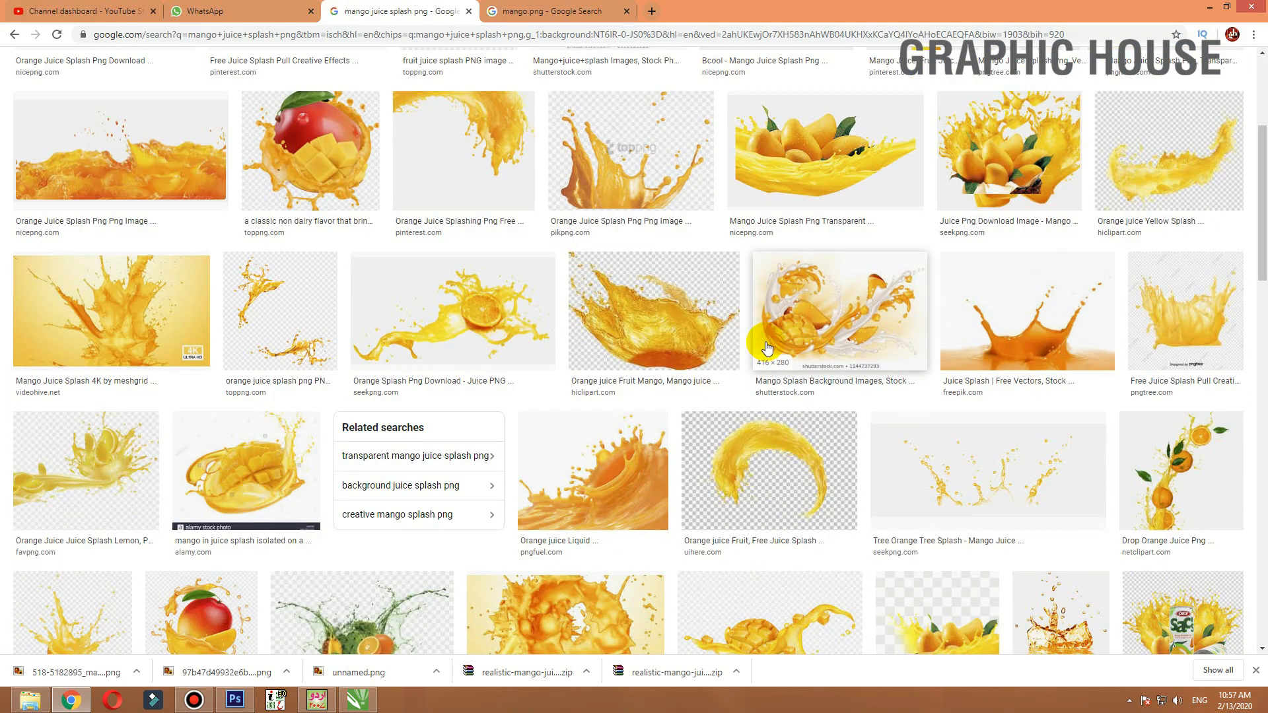
pyautogui.scroll(-4, 766, 346)
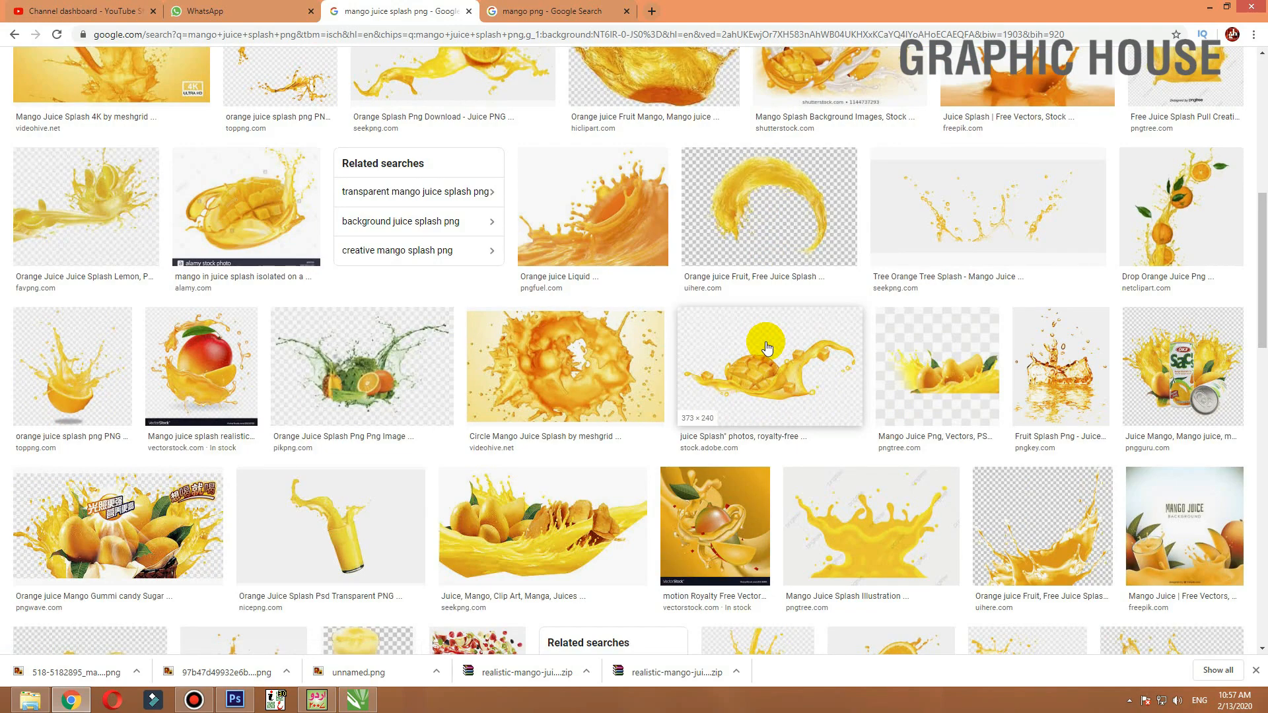
pyautogui.scroll(-3, 766, 346)
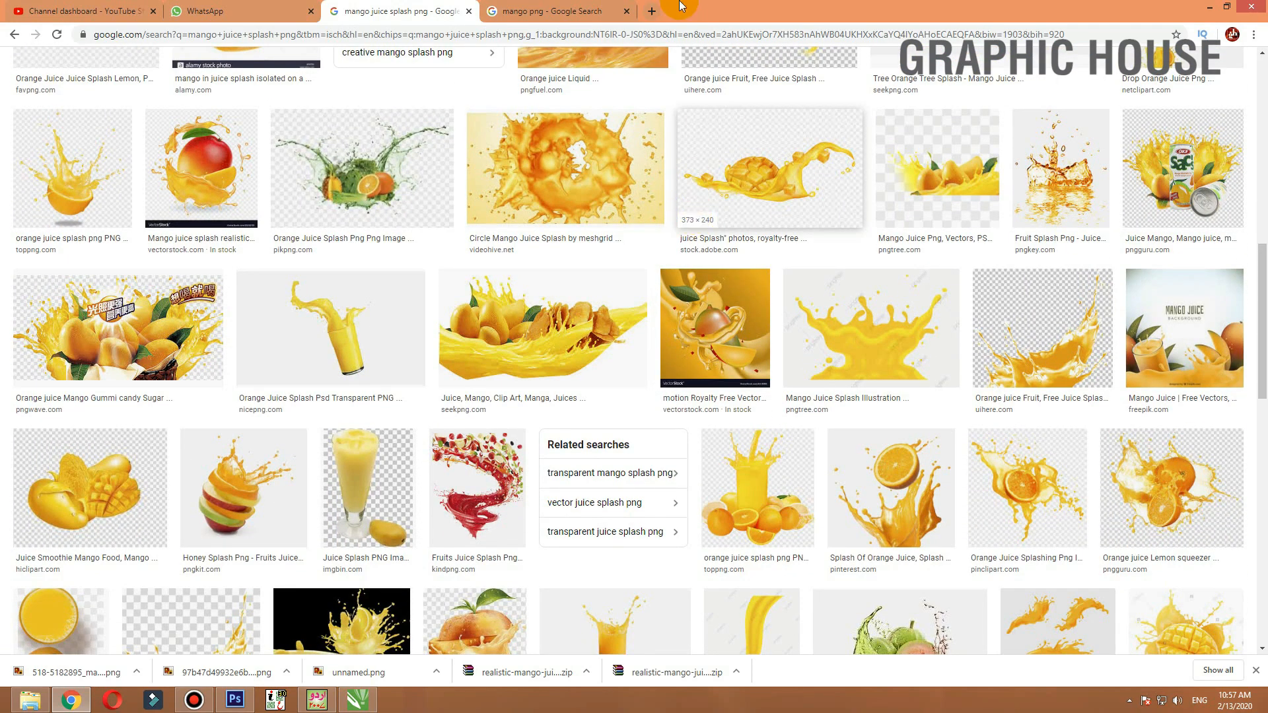
pyautogui.moveTo(680, 6)
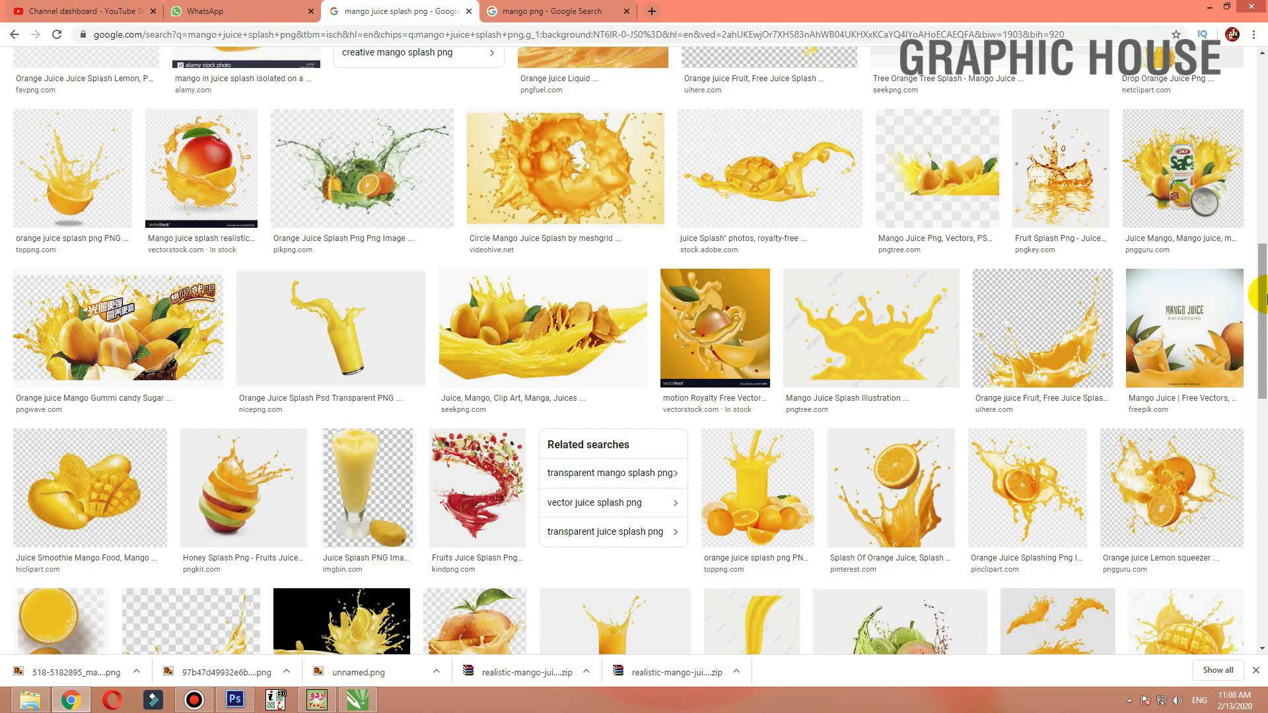
pyautogui.moveTo(1265, 297); pyautogui.dragTo(1266, 492)
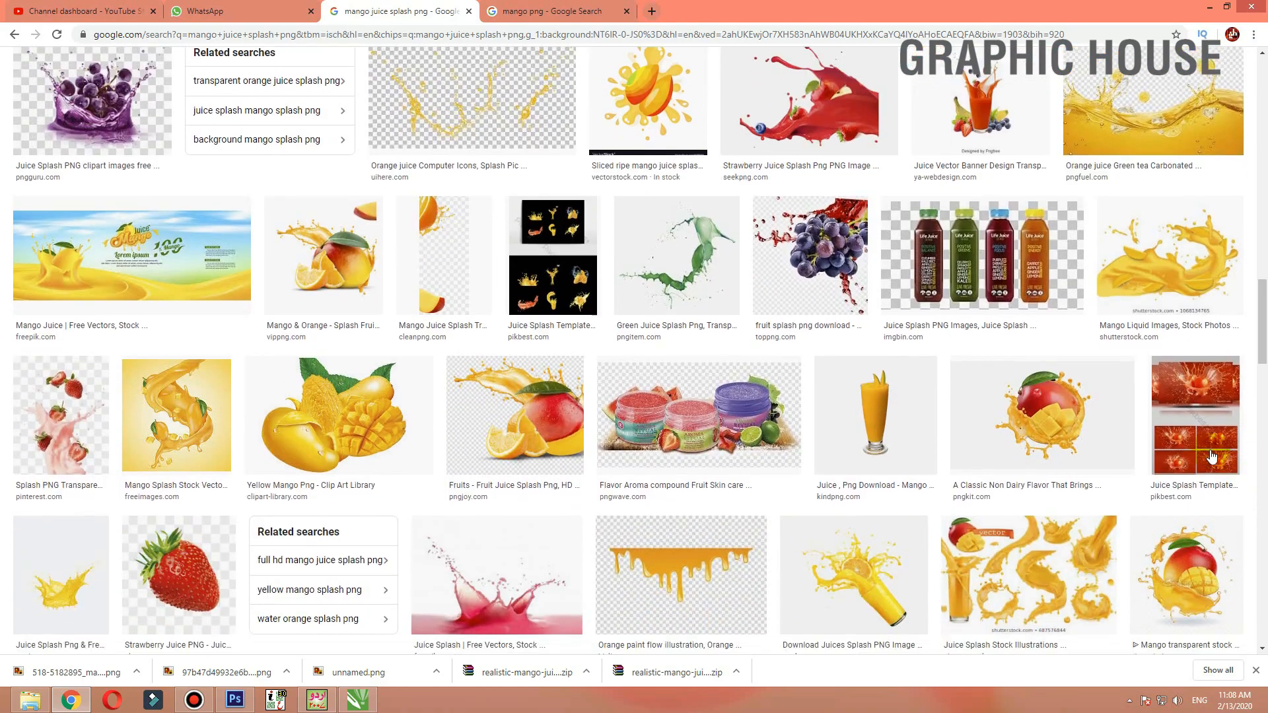
pyautogui.click(1178, 270)
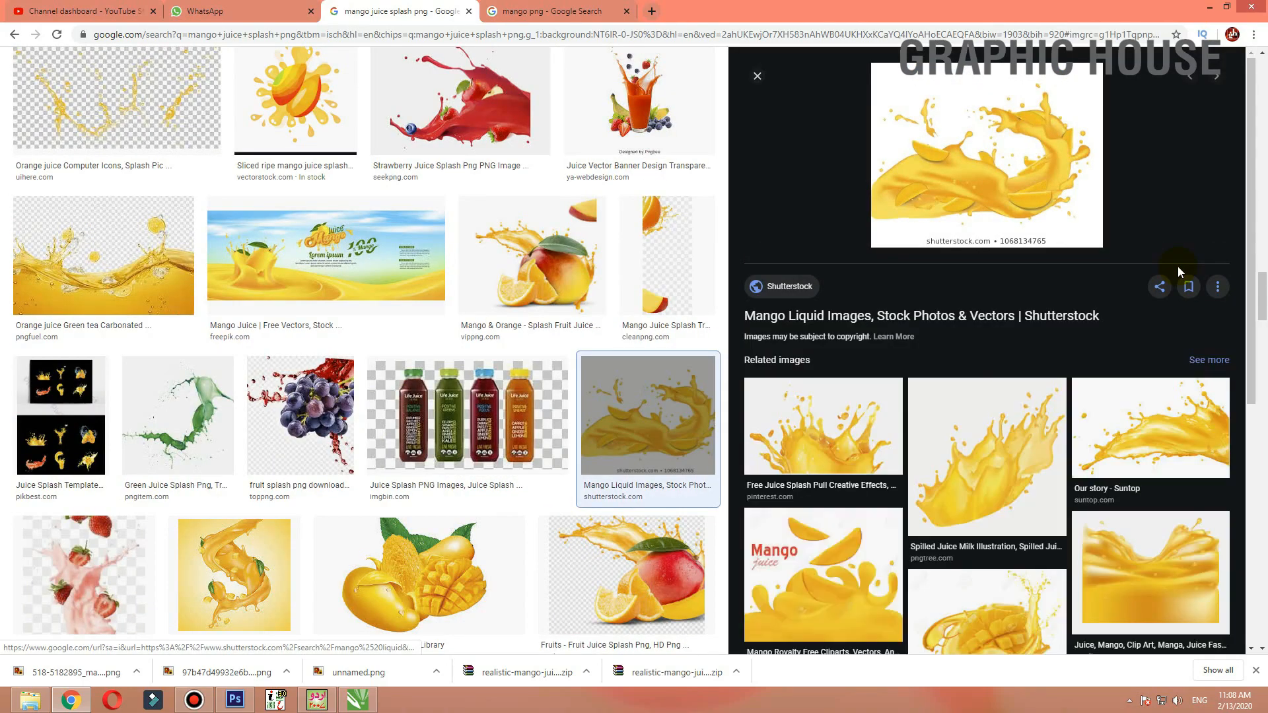
pyautogui.scroll(-6, 1149, 264)
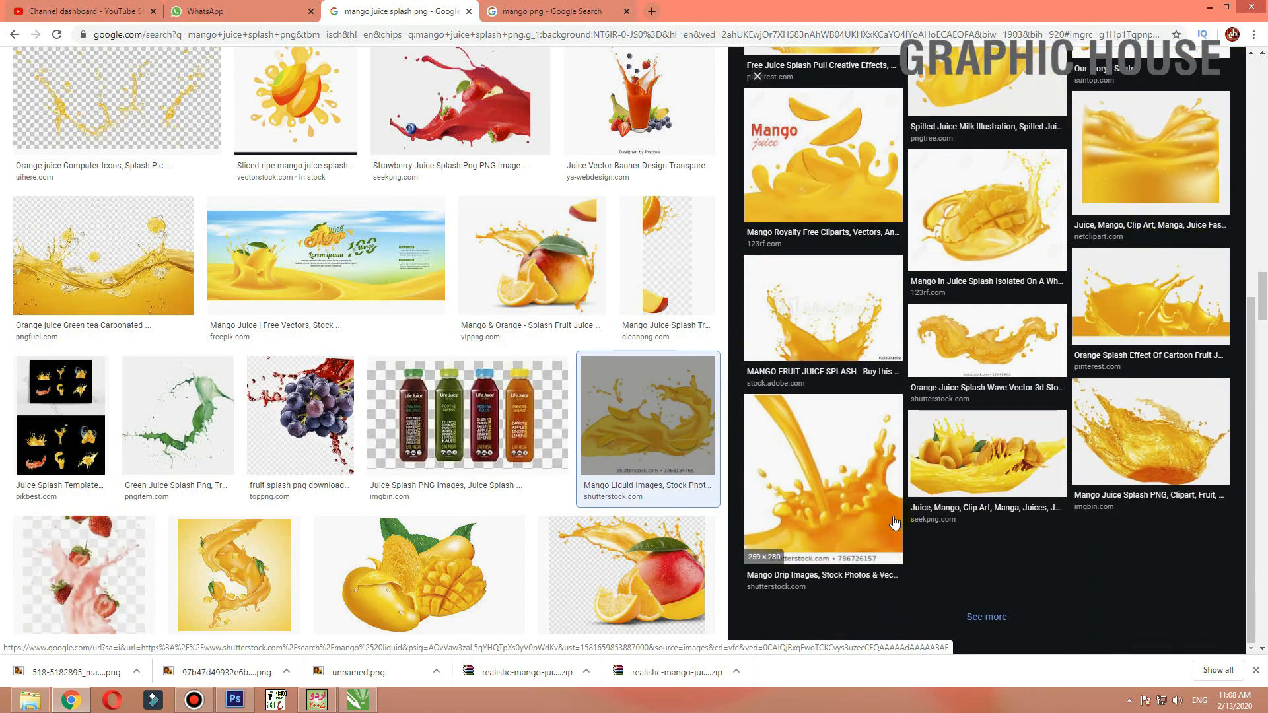
pyautogui.click(960, 347)
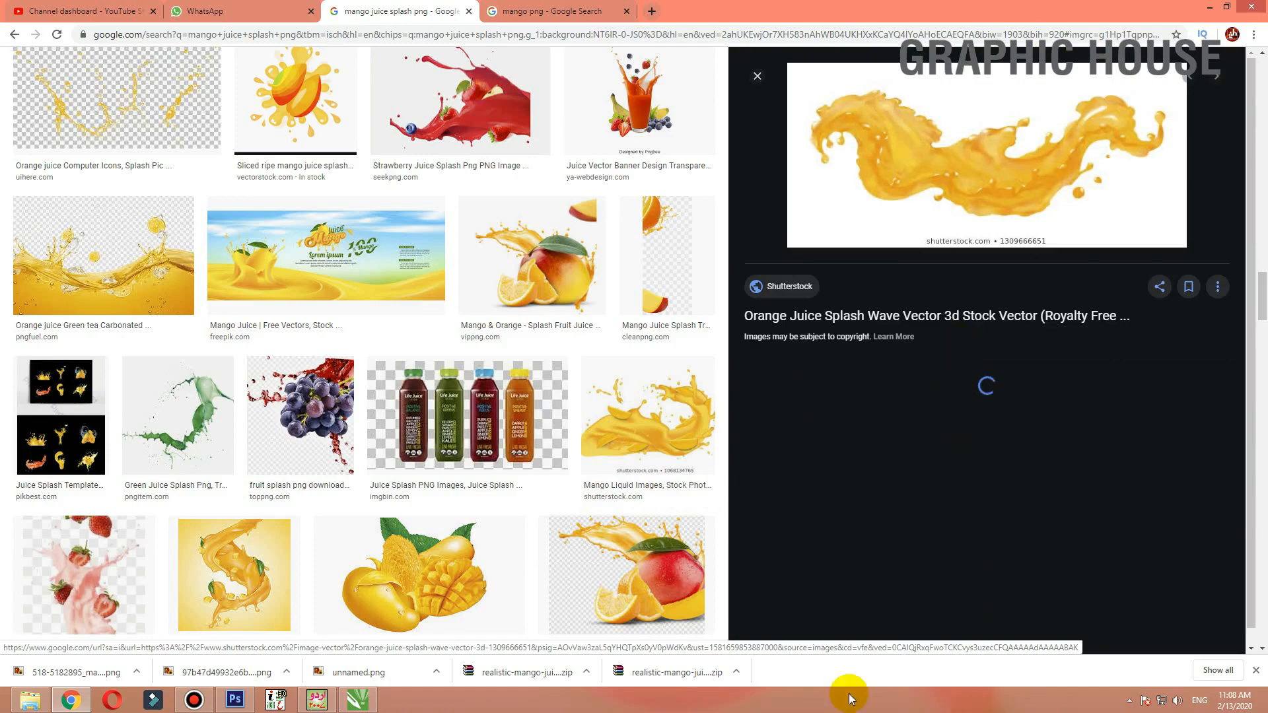
pyautogui.scroll(-4, 1066, 195)
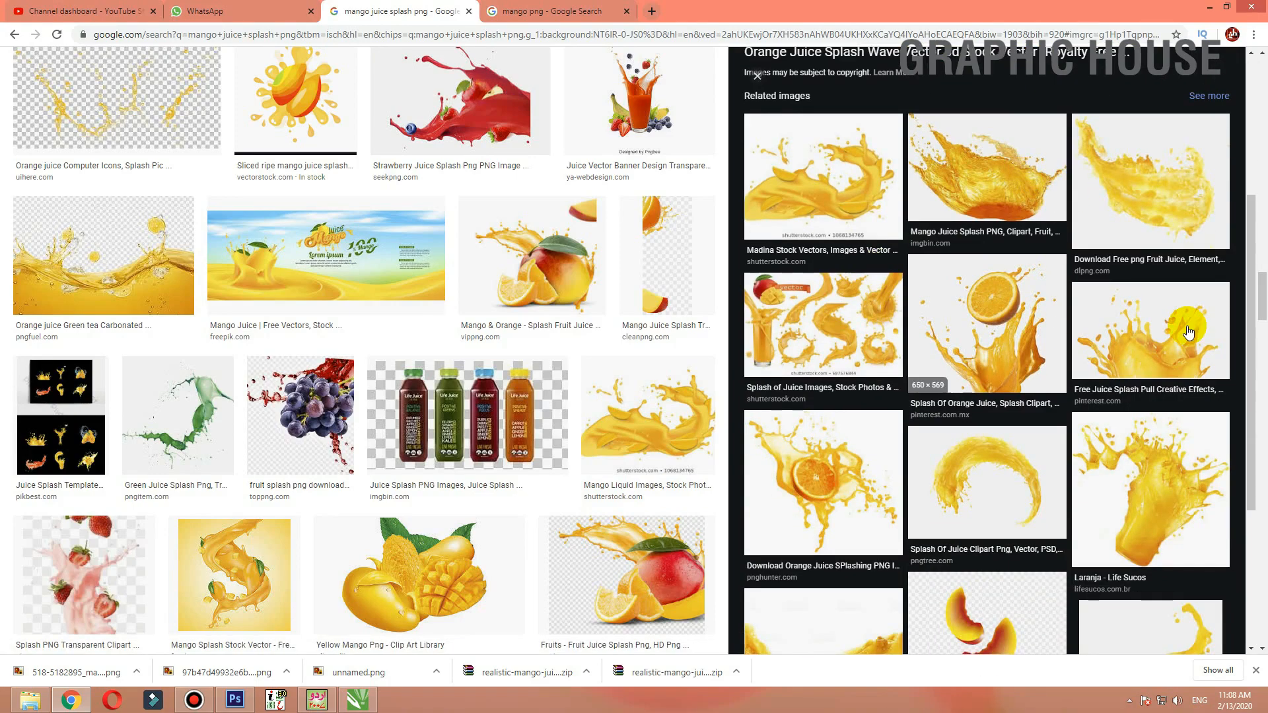
pyautogui.click(1130, 489)
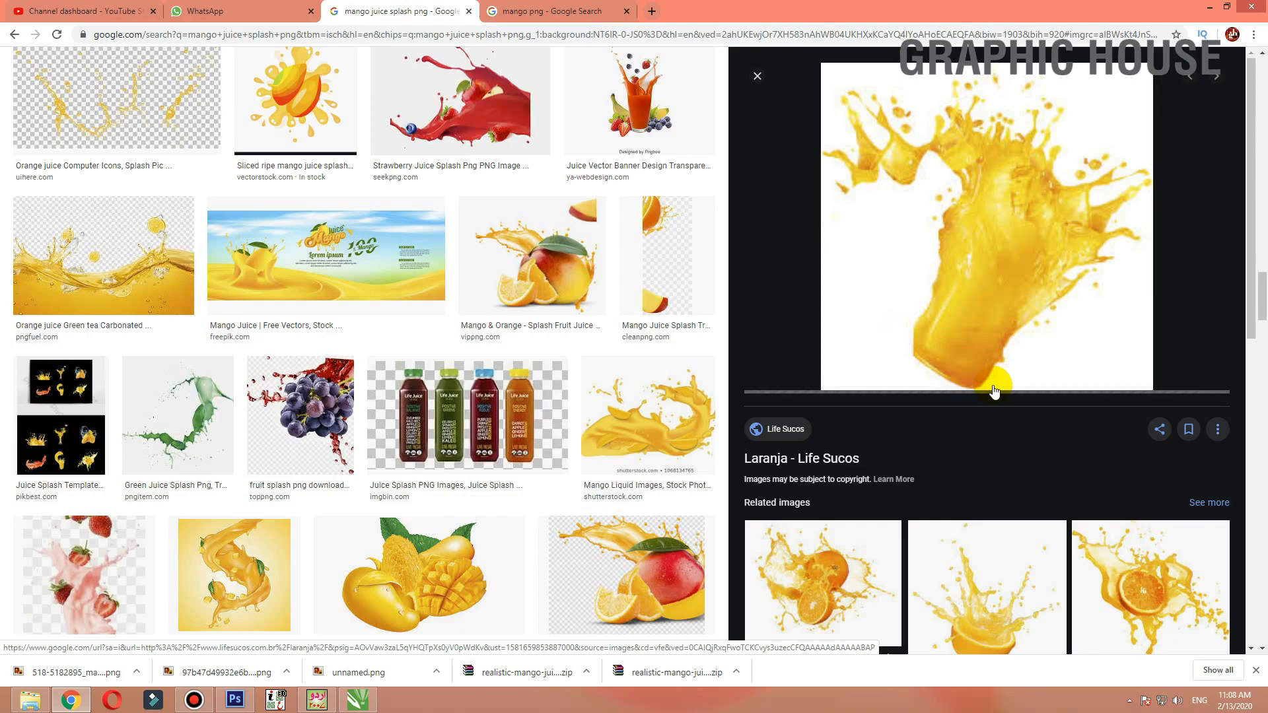
pyautogui.scroll(-5, 994, 392)
pyautogui.press('Escape')
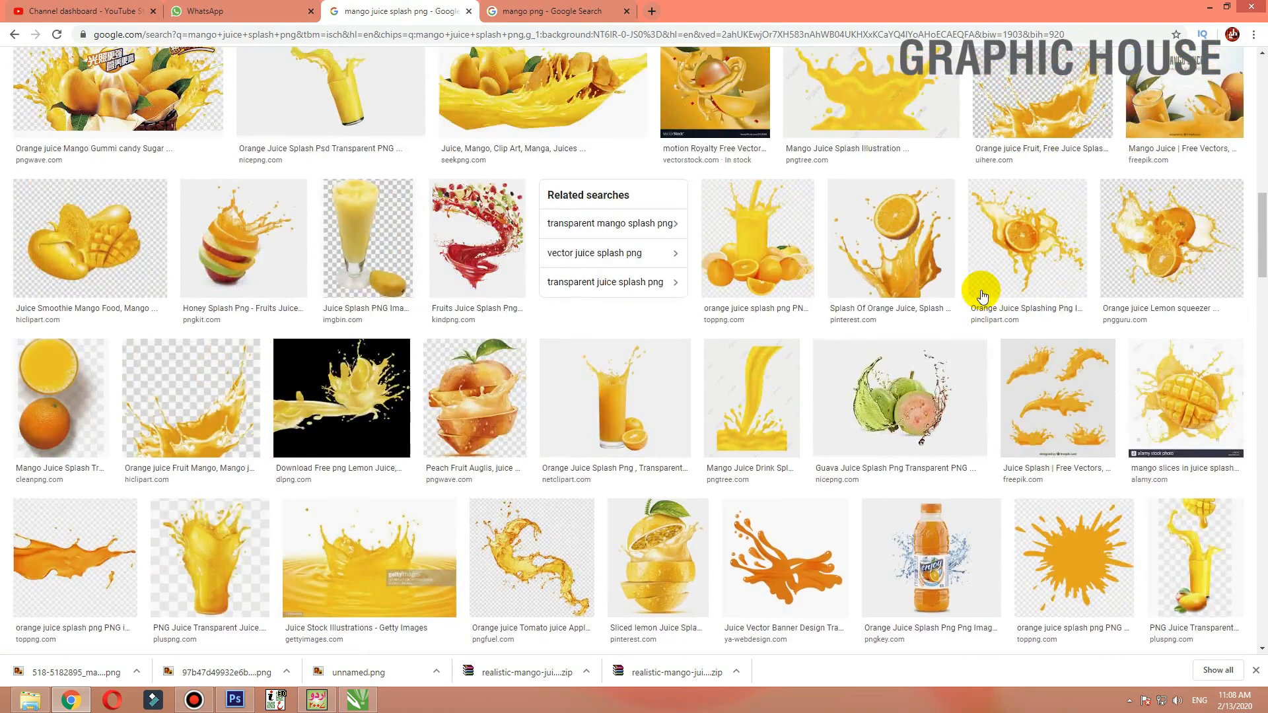
pyautogui.scroll(15, 982, 295)
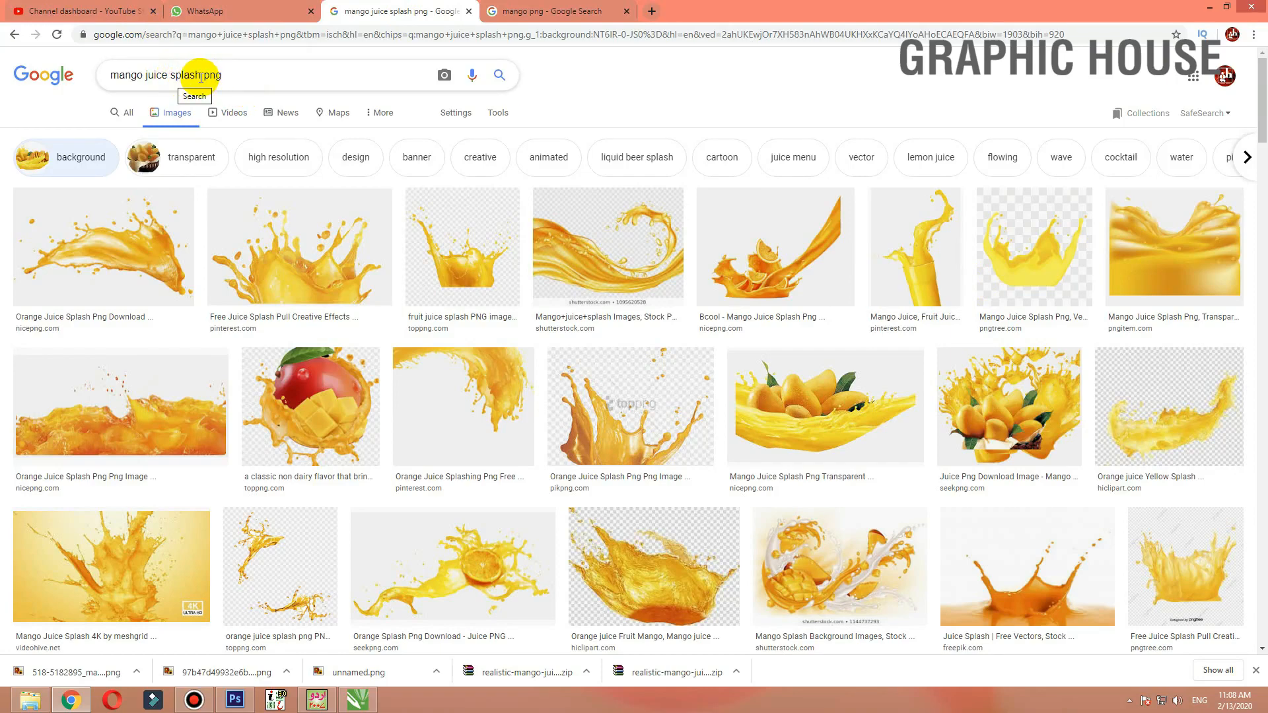
# Change the image search to mango juice splash without the png term
pyautogui.moveTo(201, 78); pyautogui.dragTo(305, 79)
pyautogui.press('BackSpace')
pyautogui.press('Return')
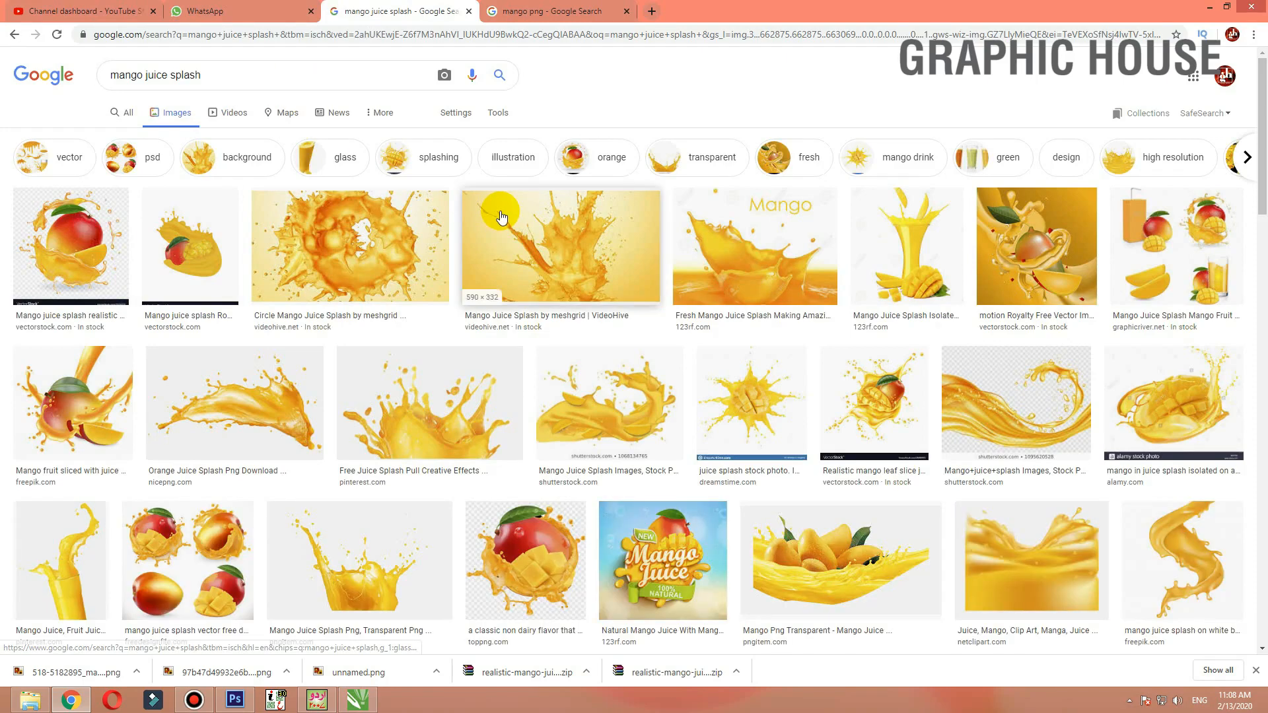
# Open the mango juice splash image preview, copy the image, and switch back to CorelDRAW
pyautogui.click(534, 230)
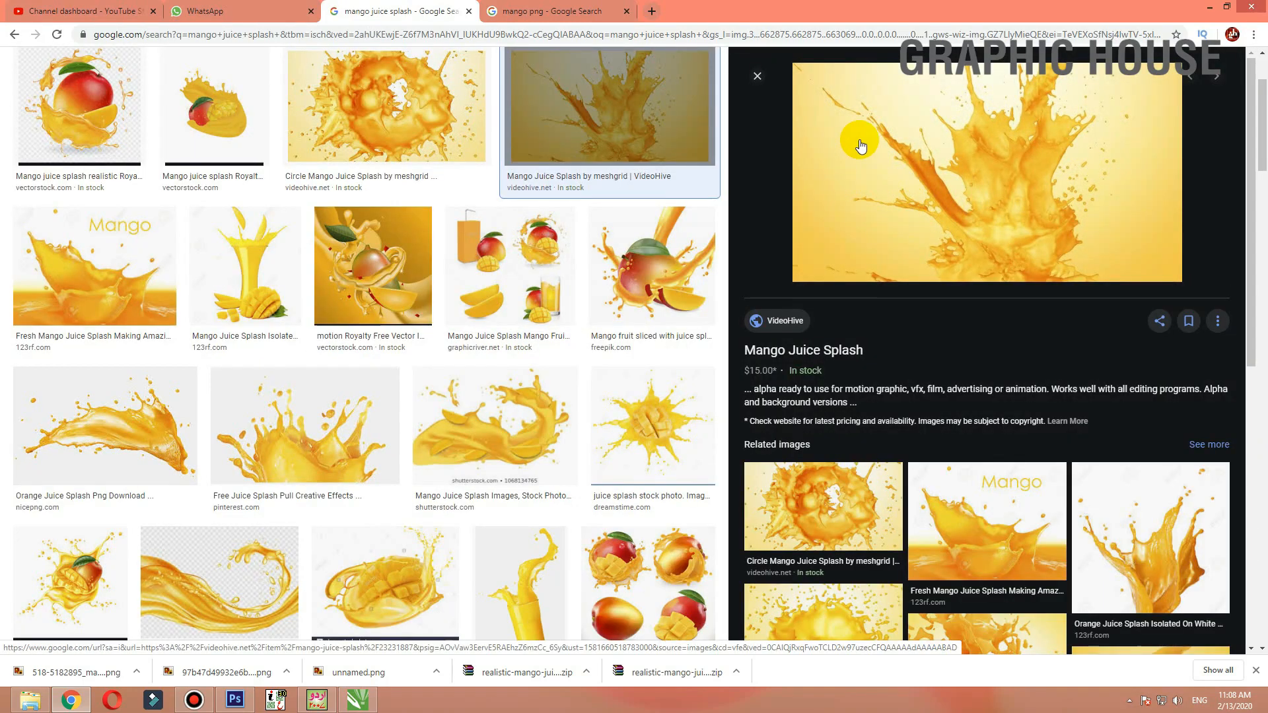
pyautogui.rightClick(975, 179)
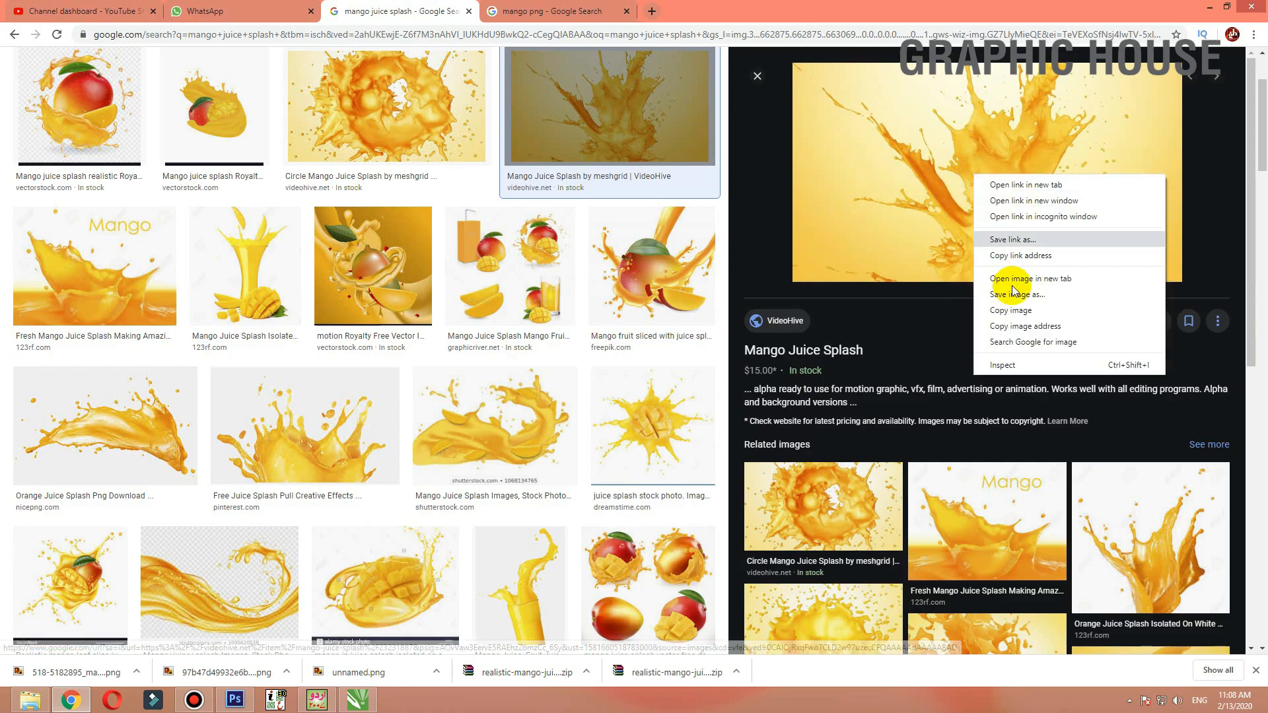
pyautogui.click(1004, 289)
pyautogui.hotkey('alt', 'Tab')
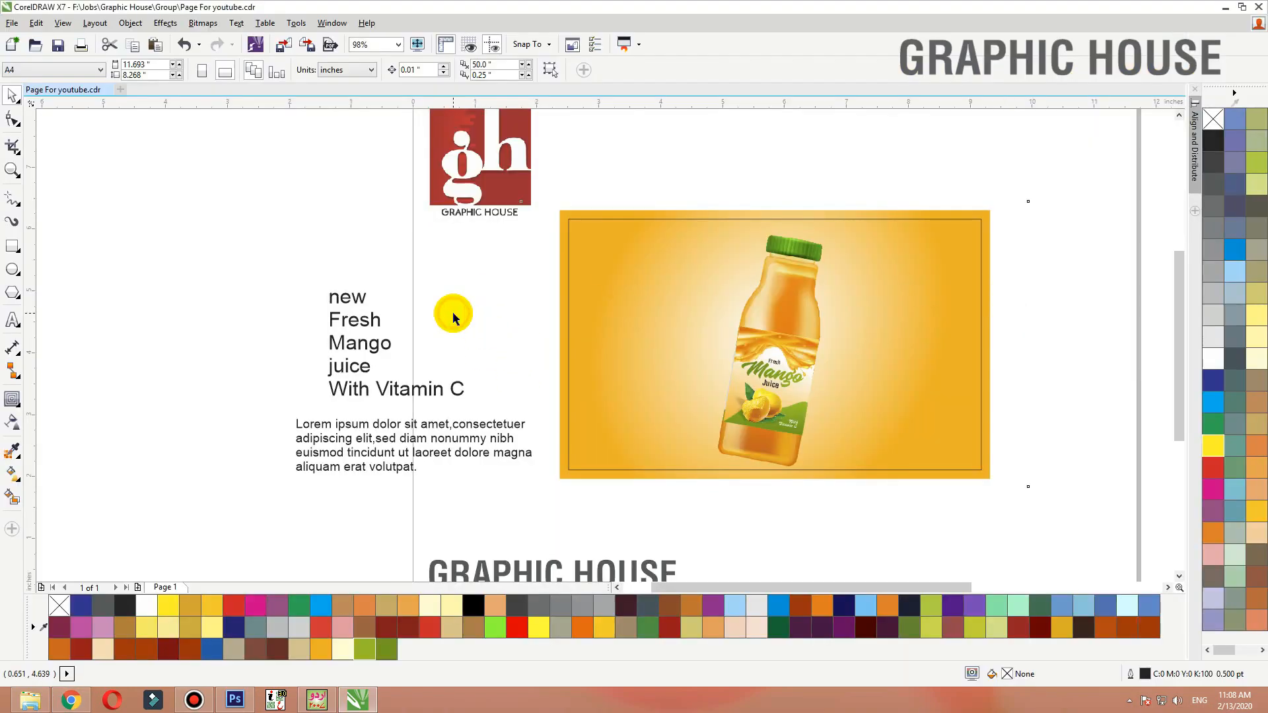
# Paste the splash image and place it inside the background rectangle as PowerClip contents
pyautogui.hotkey('ctrl', 'v')
pyautogui.moveTo(1029, 200); pyautogui.dragTo(941, 249)
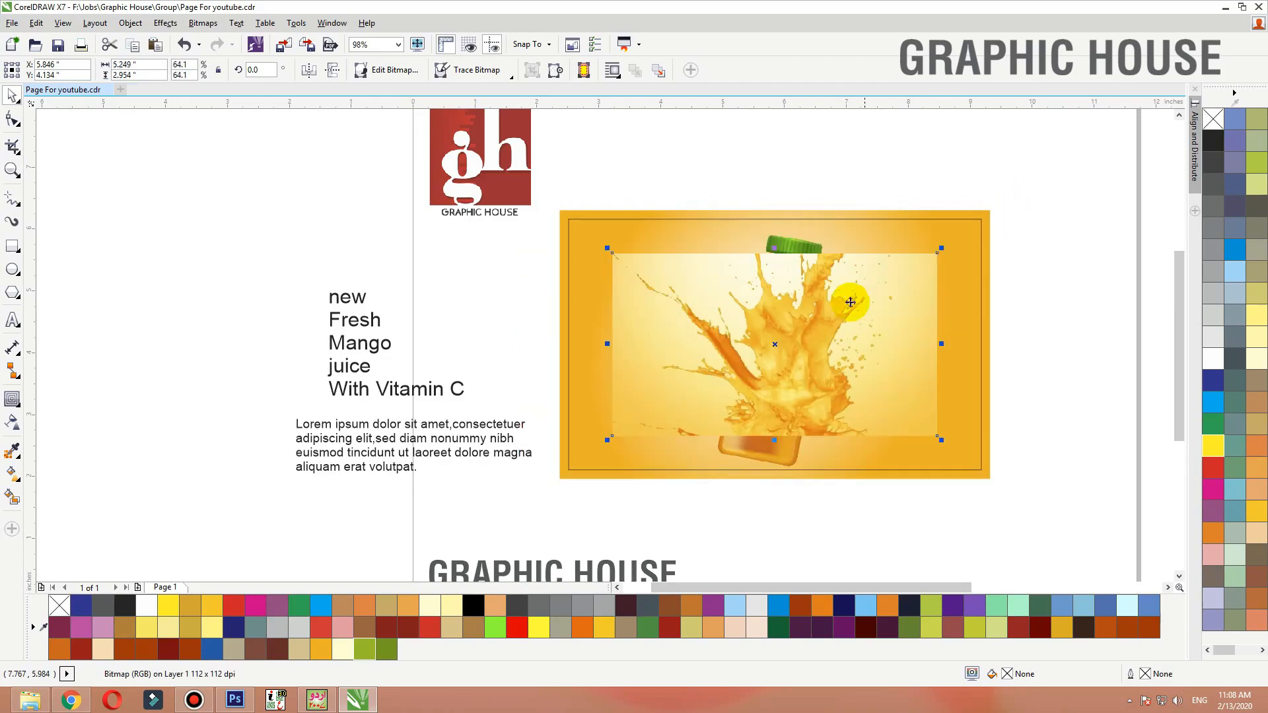
pyautogui.rightClick(849, 302)
pyautogui.click(881, 191)
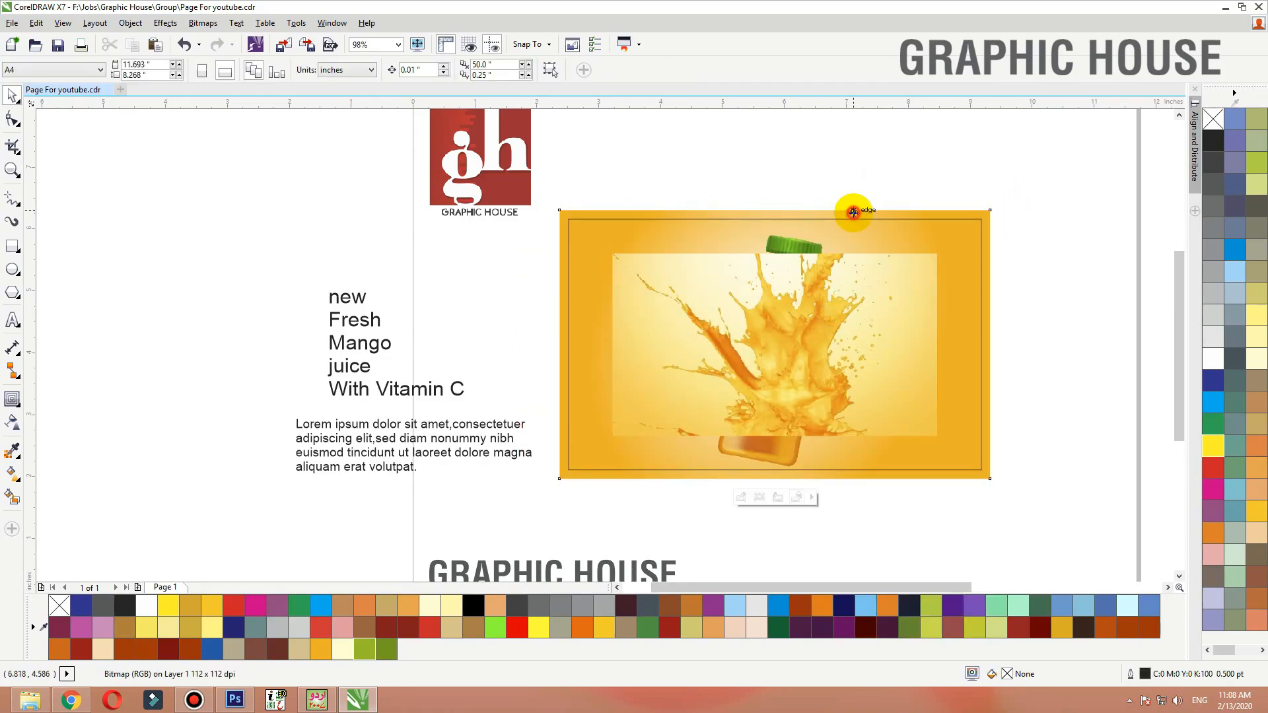
pyautogui.click(853, 212)
pyautogui.keyDown('ctrl'); pyautogui.click(853, 213); pyautogui.keyUp('ctrl')
# Edit the PowerClip contents and stretch the splash image to fill the frame, then narrow it
pyautogui.click(872, 274)
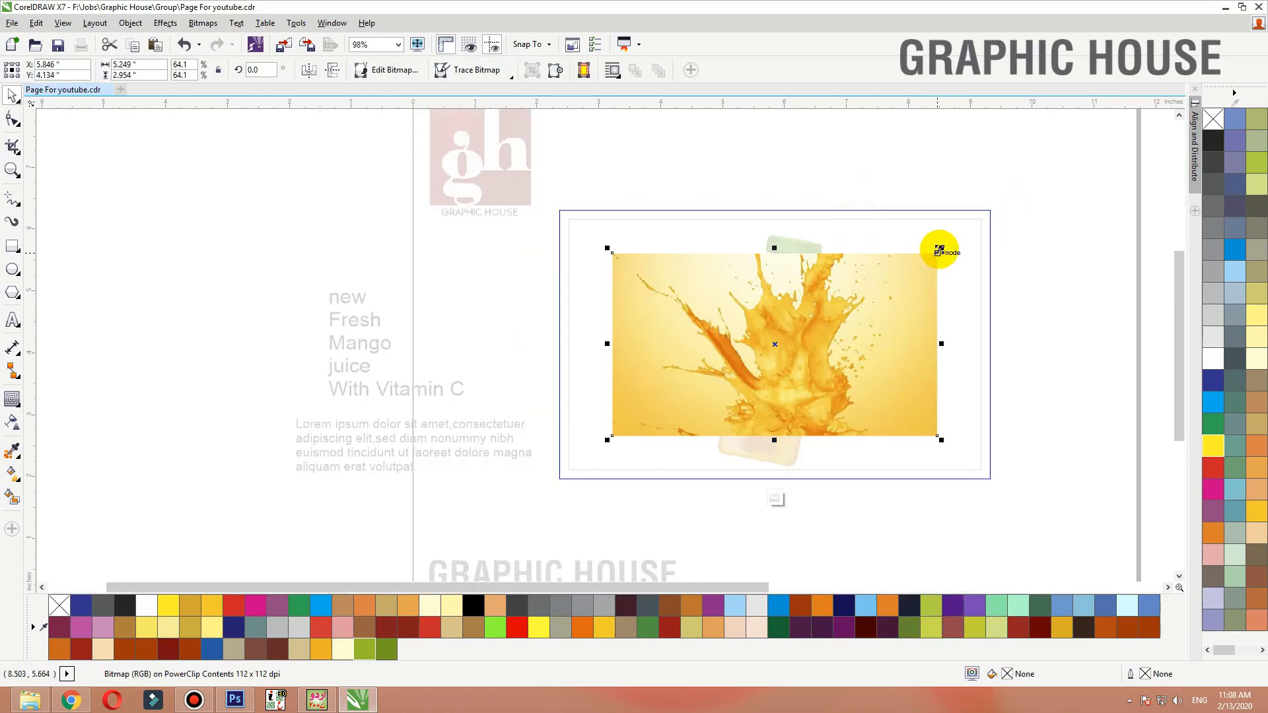
pyautogui.moveTo(939, 250); pyautogui.dragTo(1022, 201)
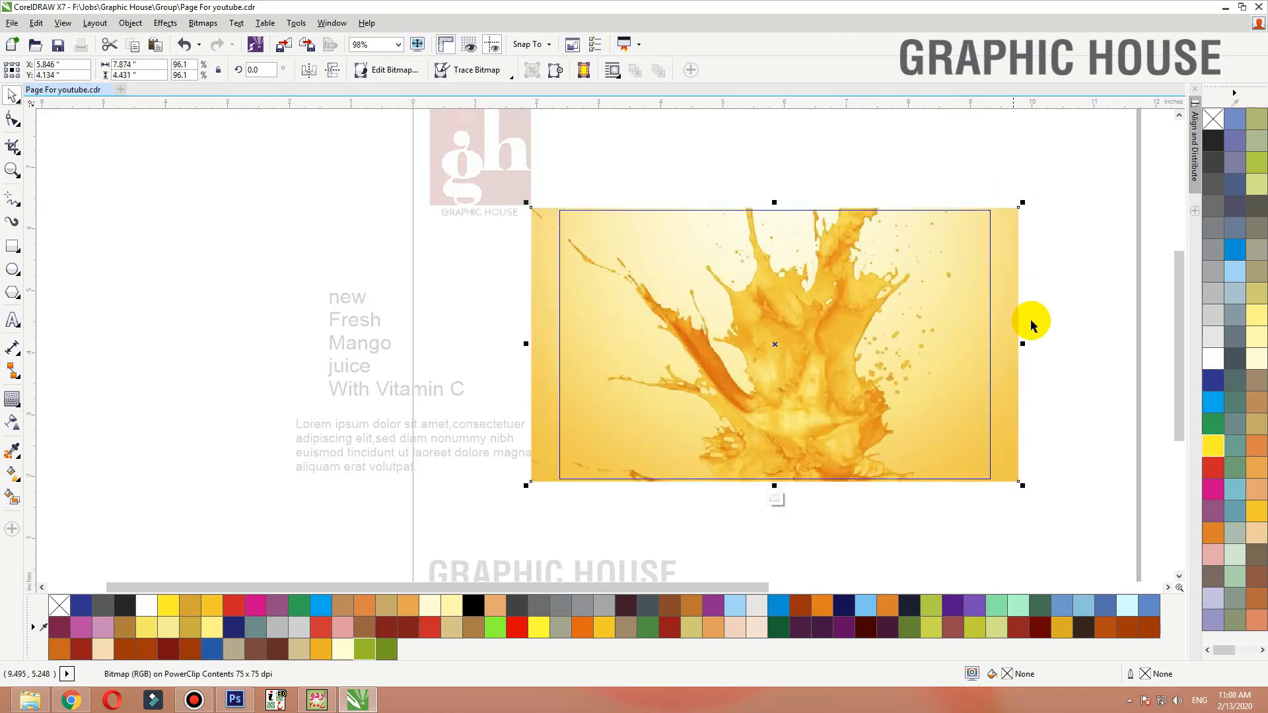
pyautogui.moveTo(1024, 345); pyautogui.dragTo(956, 344)
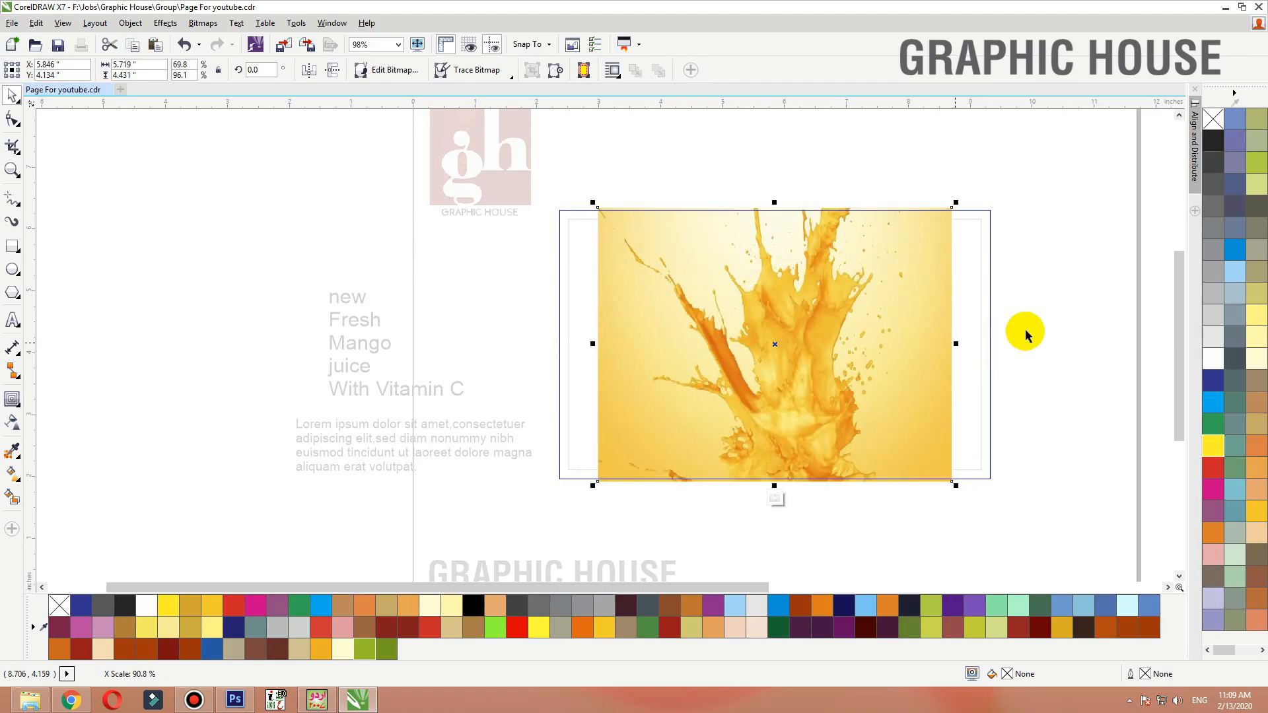
# Apply a linear transparency fading out the splash image's left edge
pyautogui.click(13, 423)
pyautogui.moveTo(701, 405); pyautogui.dragTo(613, 405)
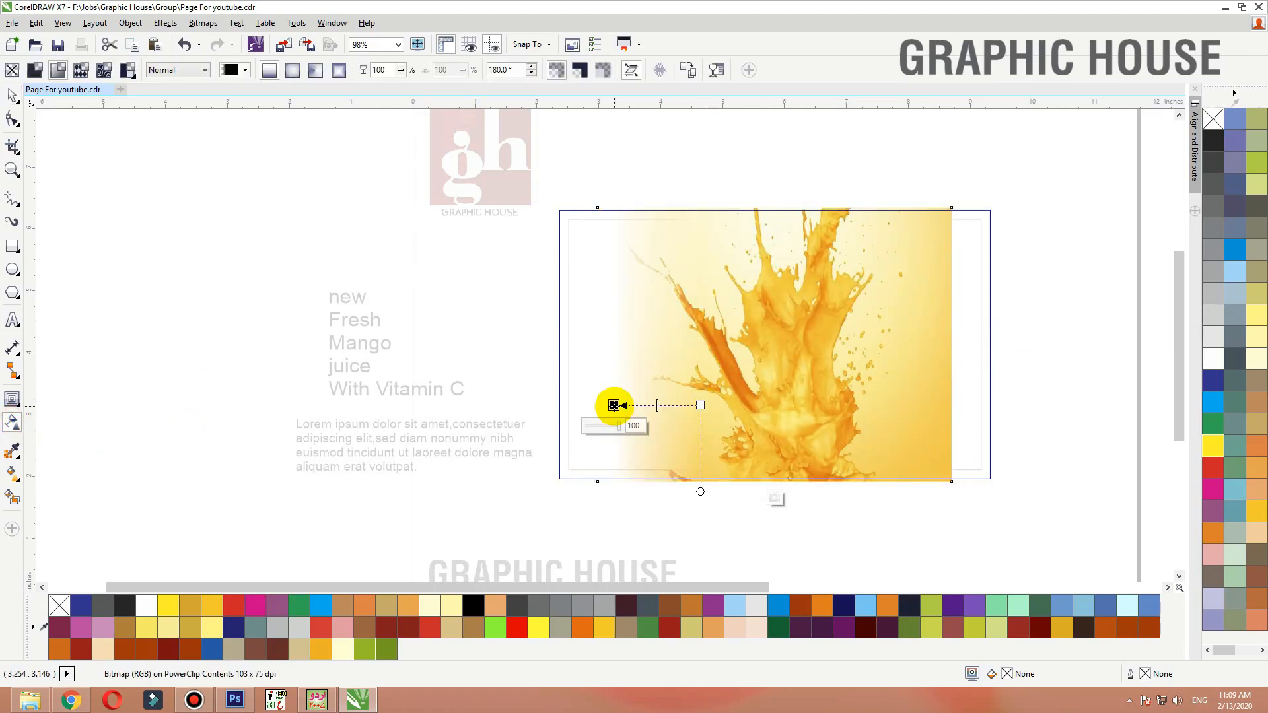
pyautogui.press('space')
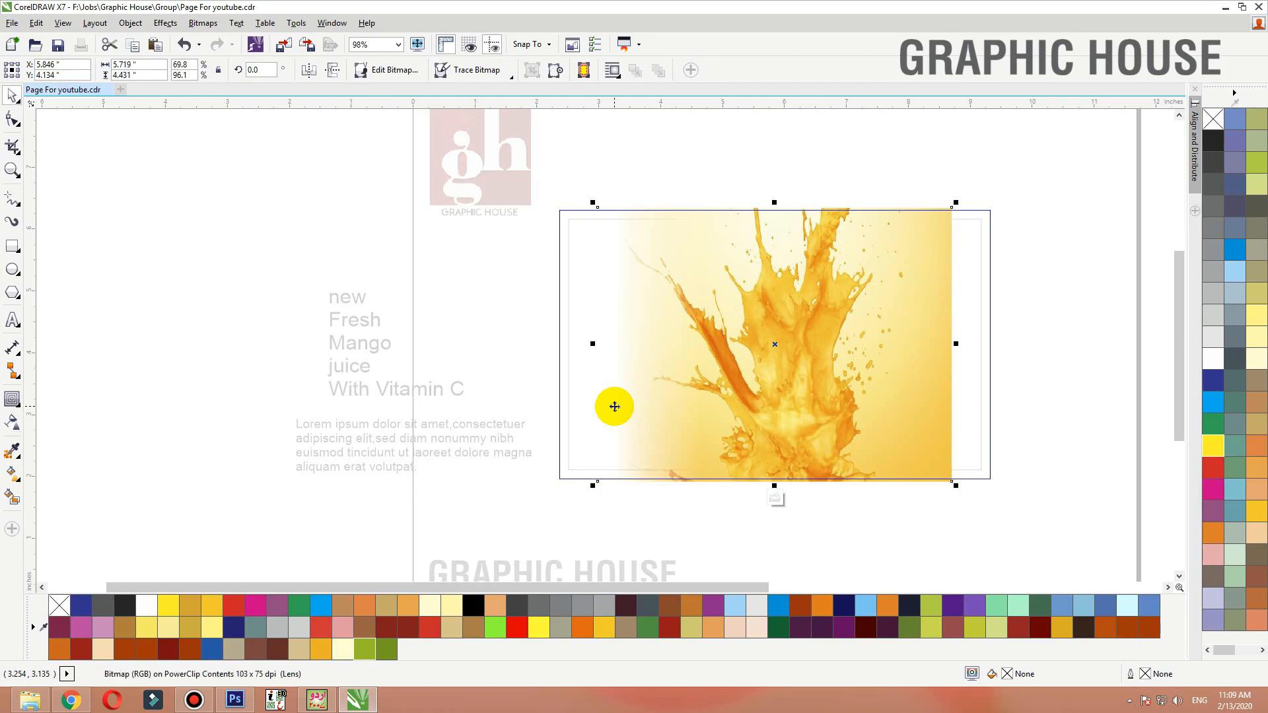
# Convert the splash image to a bitmap at 300 dpi
pyautogui.click(203, 22)
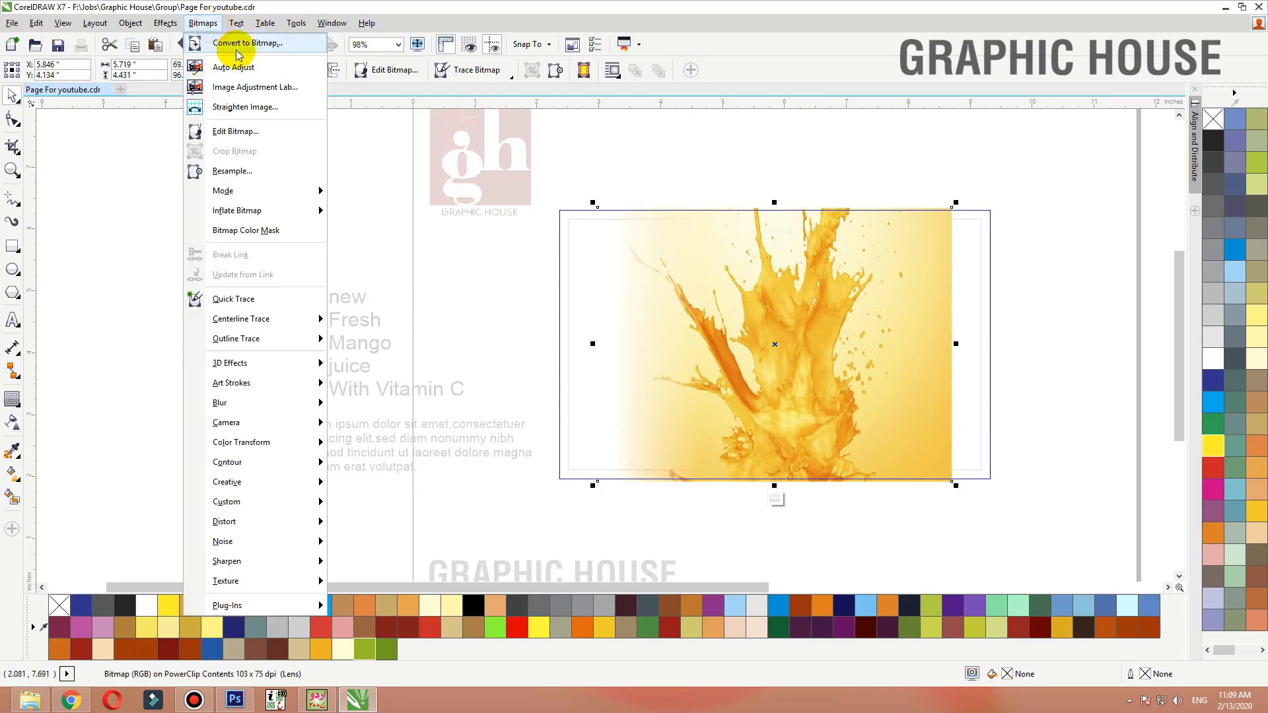
pyautogui.click(228, 42)
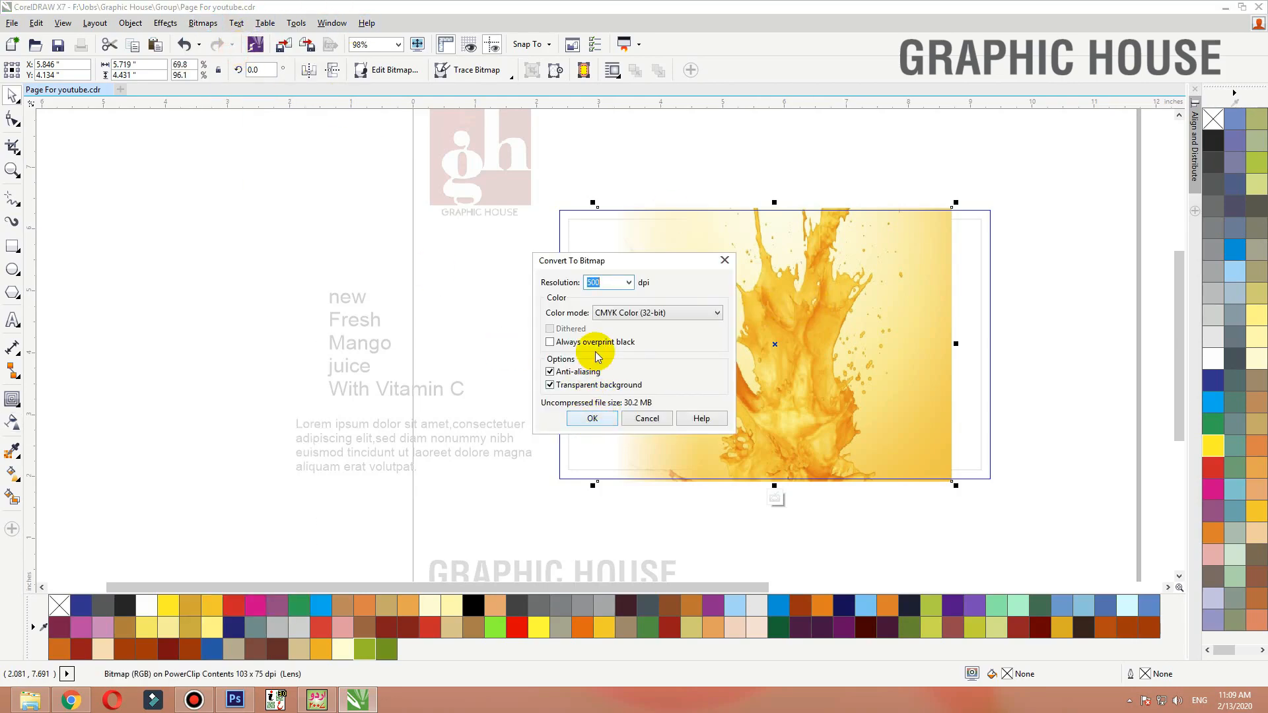
pyautogui.moveTo(605, 282); pyautogui.dragTo(561, 284)
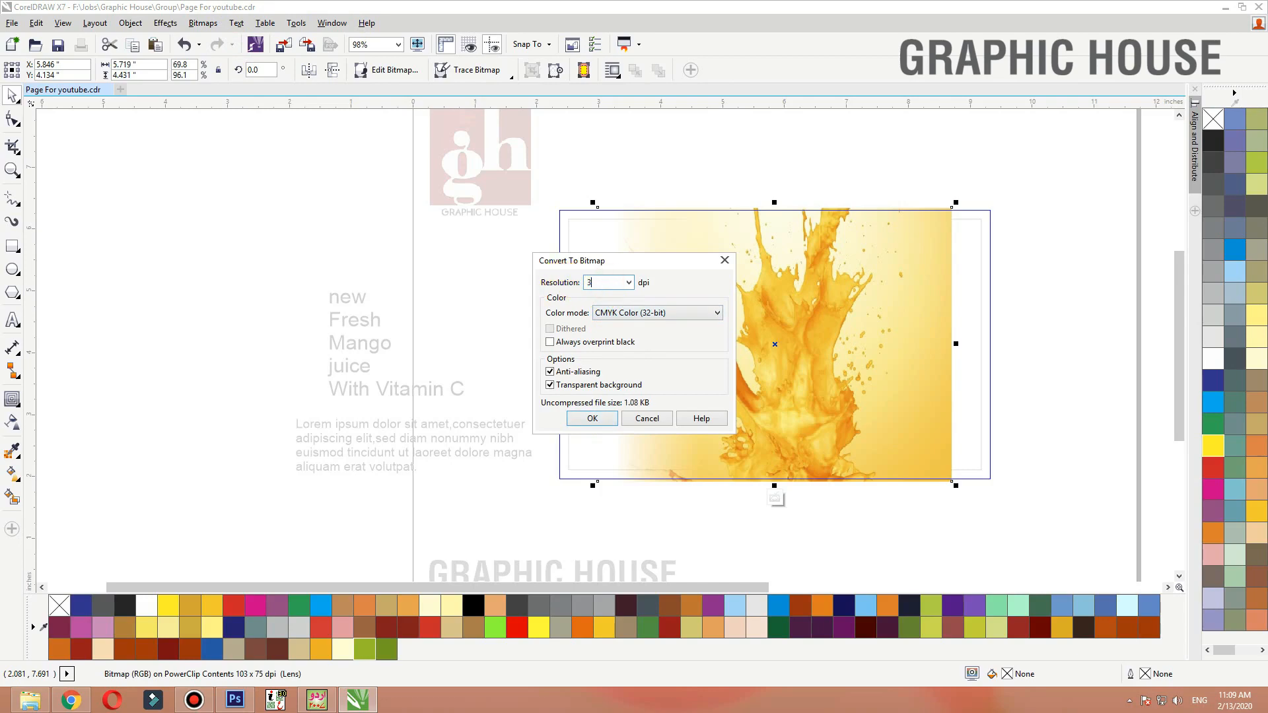
pyautogui.press('Return')
# Apply a linear transparency fading out the splash image's right edge and finish editing the contents
pyautogui.click(12, 422)
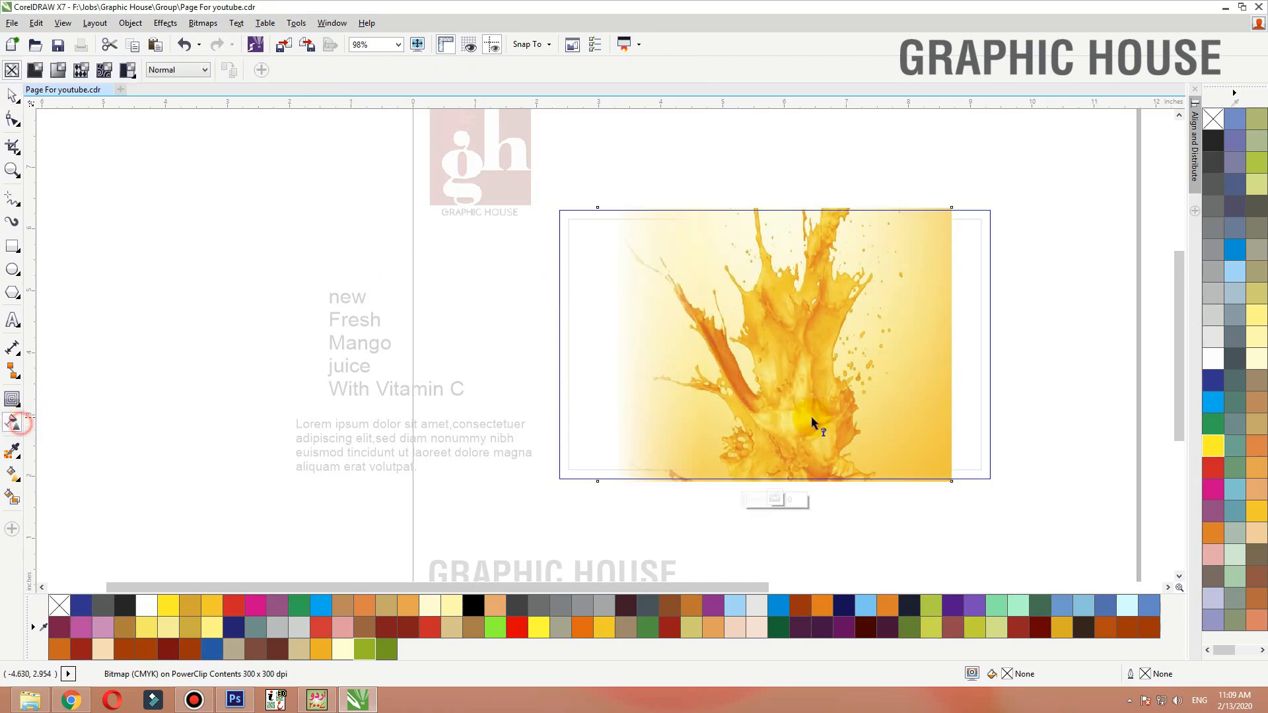
pyautogui.moveTo(941, 390); pyautogui.dragTo(942, 388)
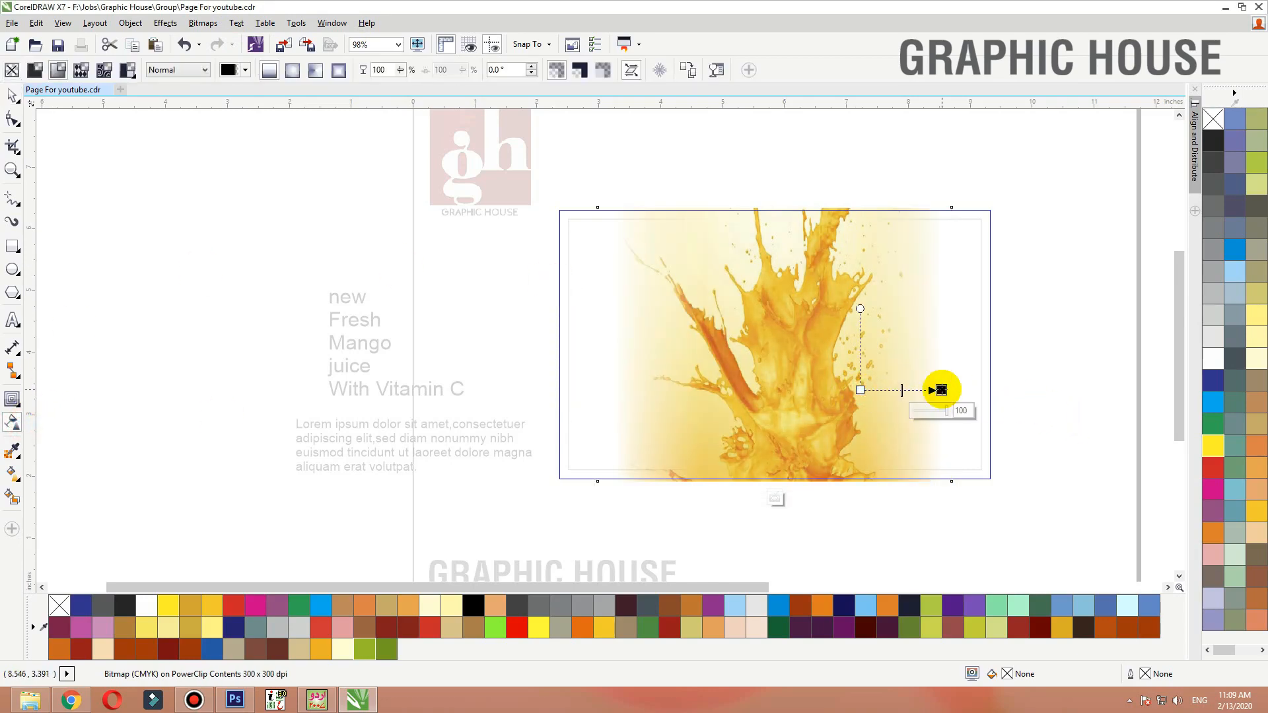
pyautogui.press('space')
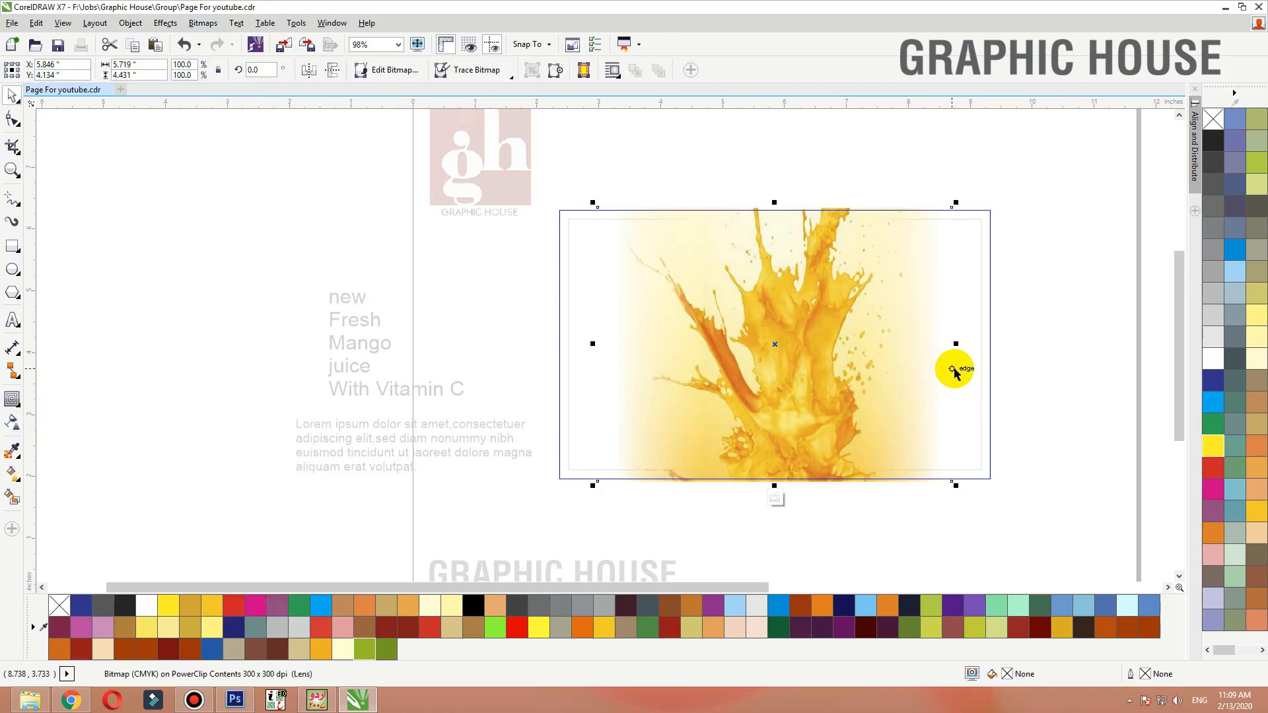
pyautogui.click(1075, 276)
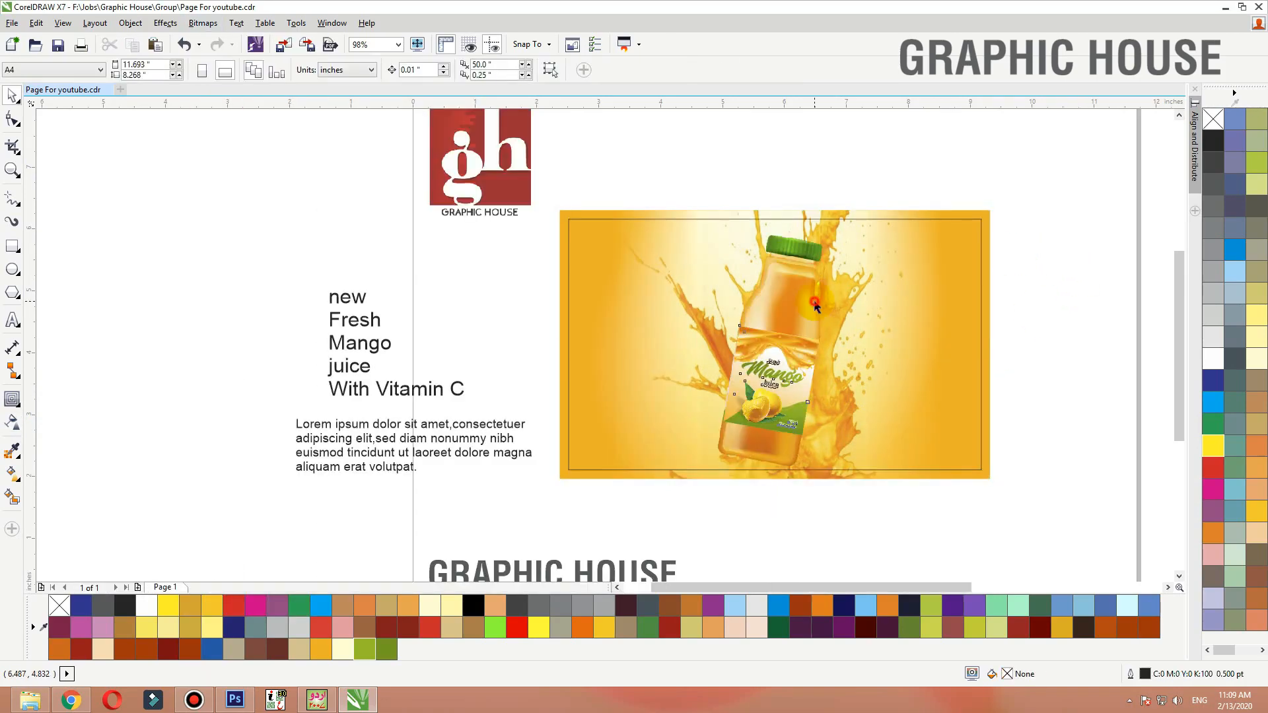
# Re-enter the PowerClip contents and widen the splash image slightly to the right
pyautogui.click(815, 305)
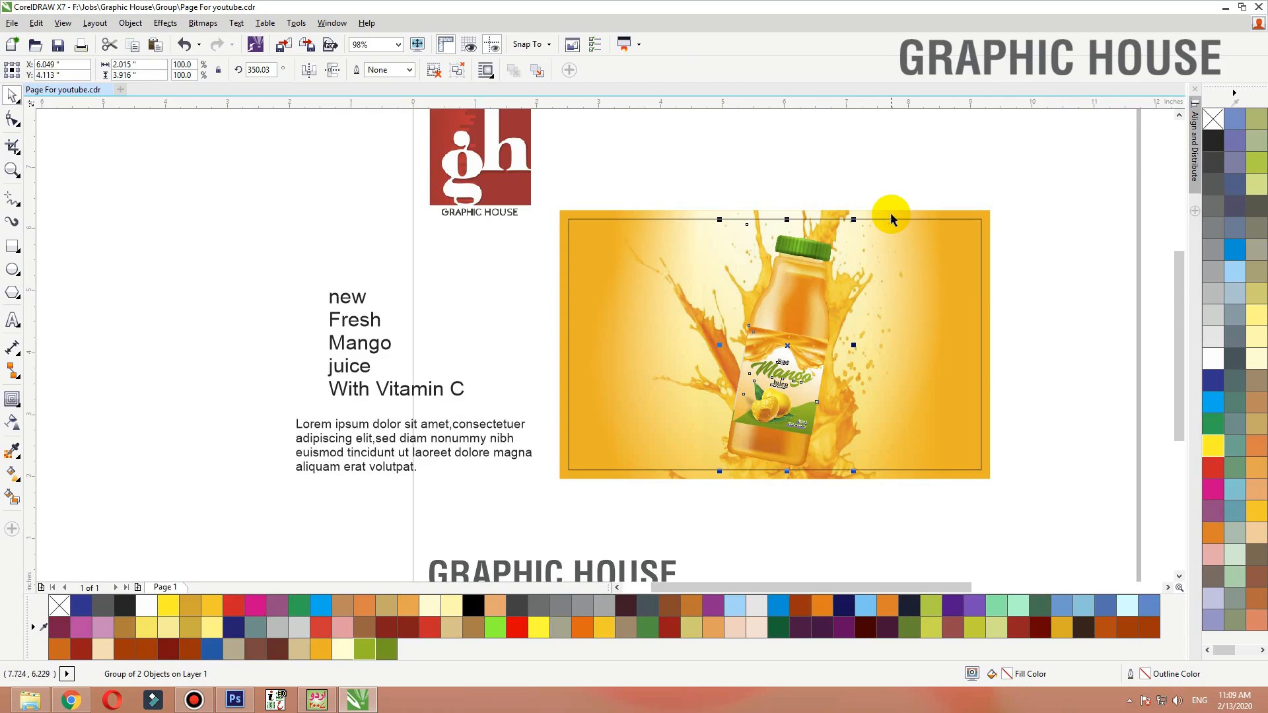
pyautogui.doubleClick(878, 301)
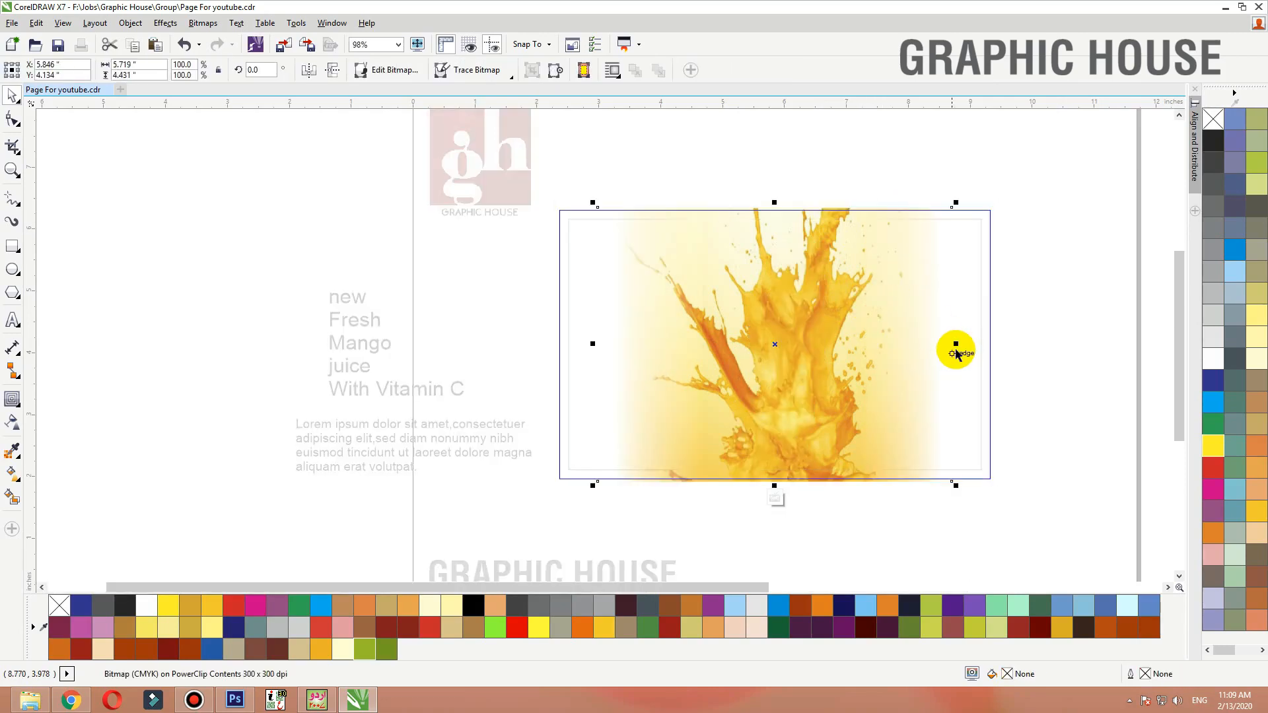
pyautogui.moveTo(957, 345); pyautogui.dragTo(970, 345)
pyautogui.keyDown('ctrl'); pyautogui.click(1053, 275); pyautogui.keyUp('ctrl')
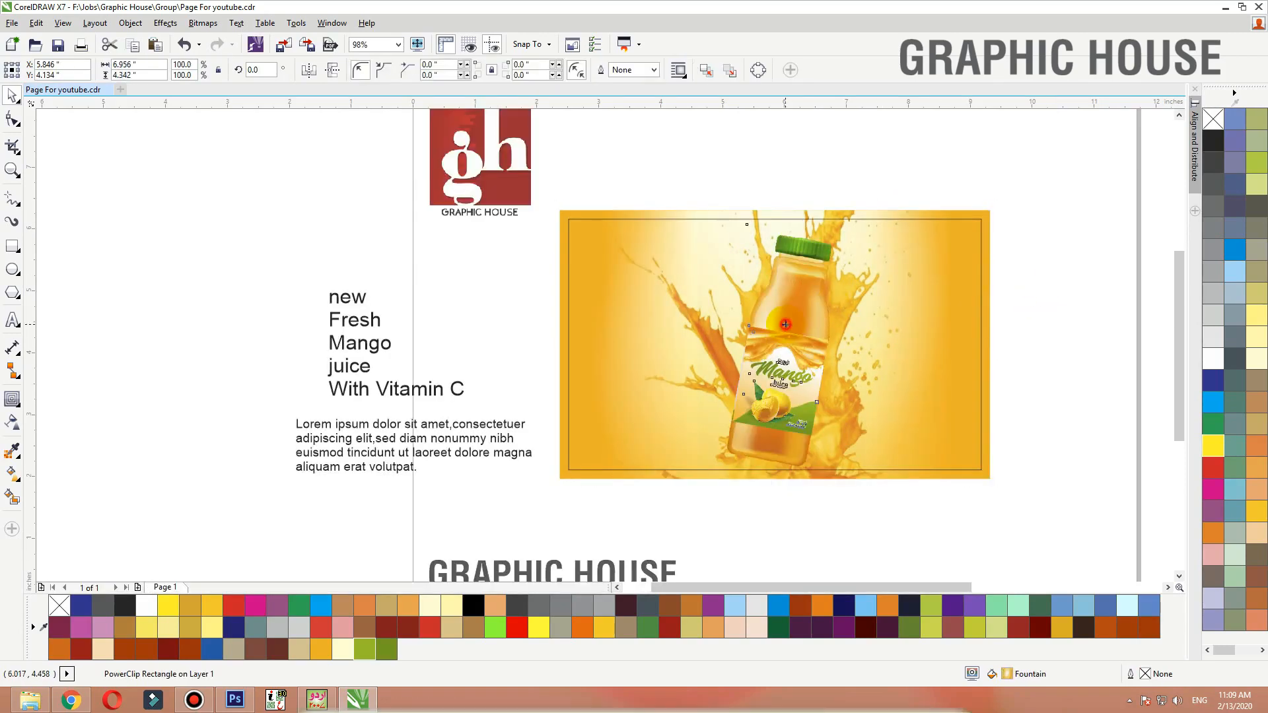
# Select the bottle and start the Drop Shadow tool with a preset on it
pyautogui.moveTo(797, 340); pyautogui.dragTo(776, 401)
pyautogui.click(12, 399)
pyautogui.click(69, 399)
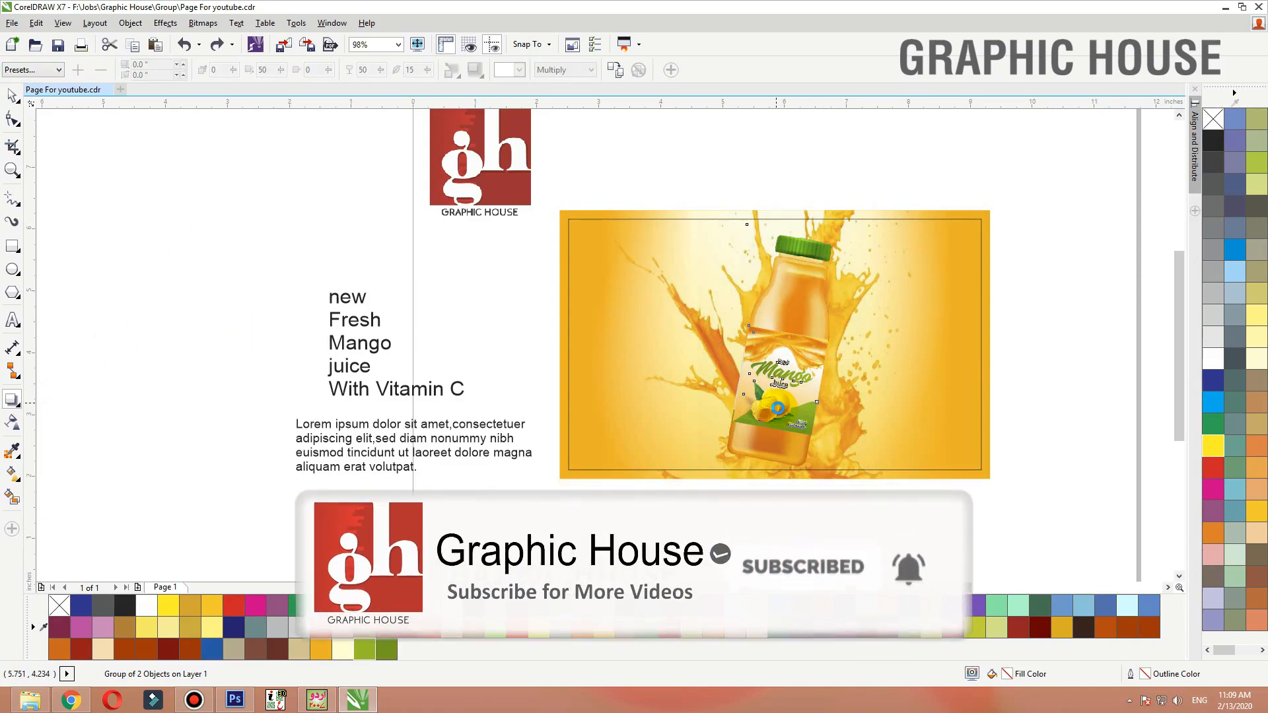
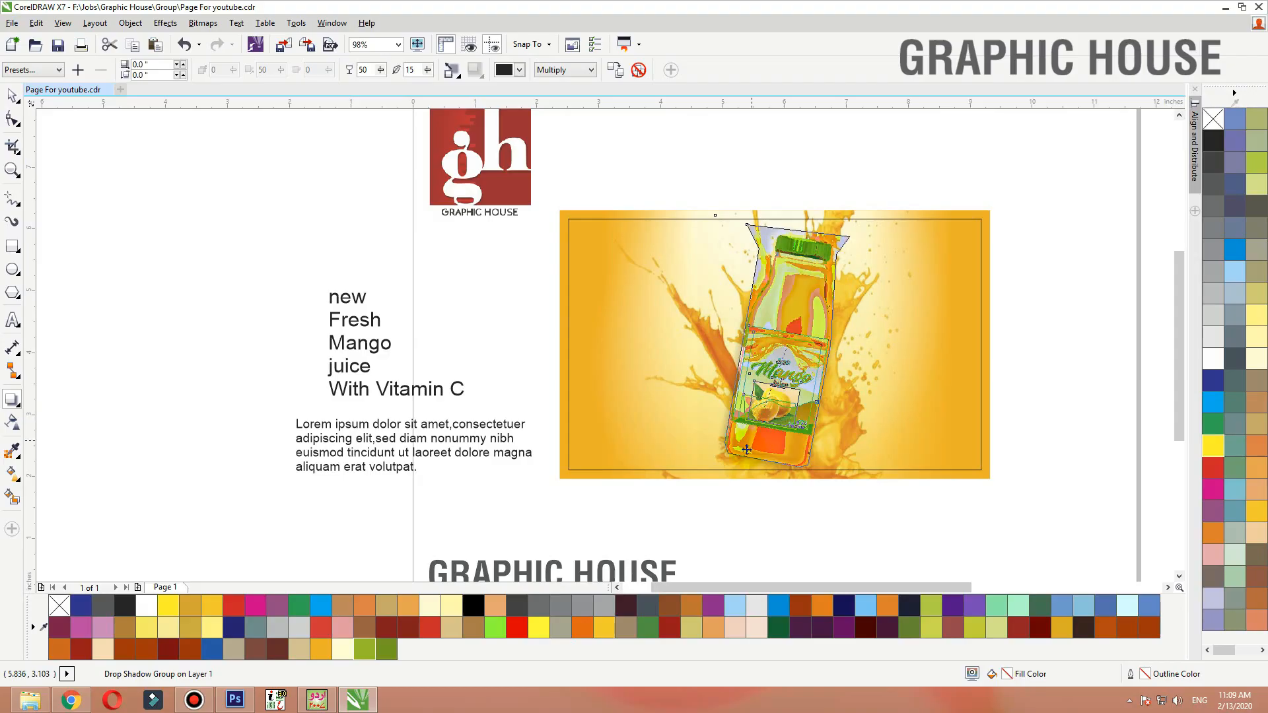
# Set the bottle's drop shadow to Normal blend mode with an orange color and reposition it beneath the bottle
pyautogui.moveTo(716, 470); pyautogui.dragTo(715, 461)
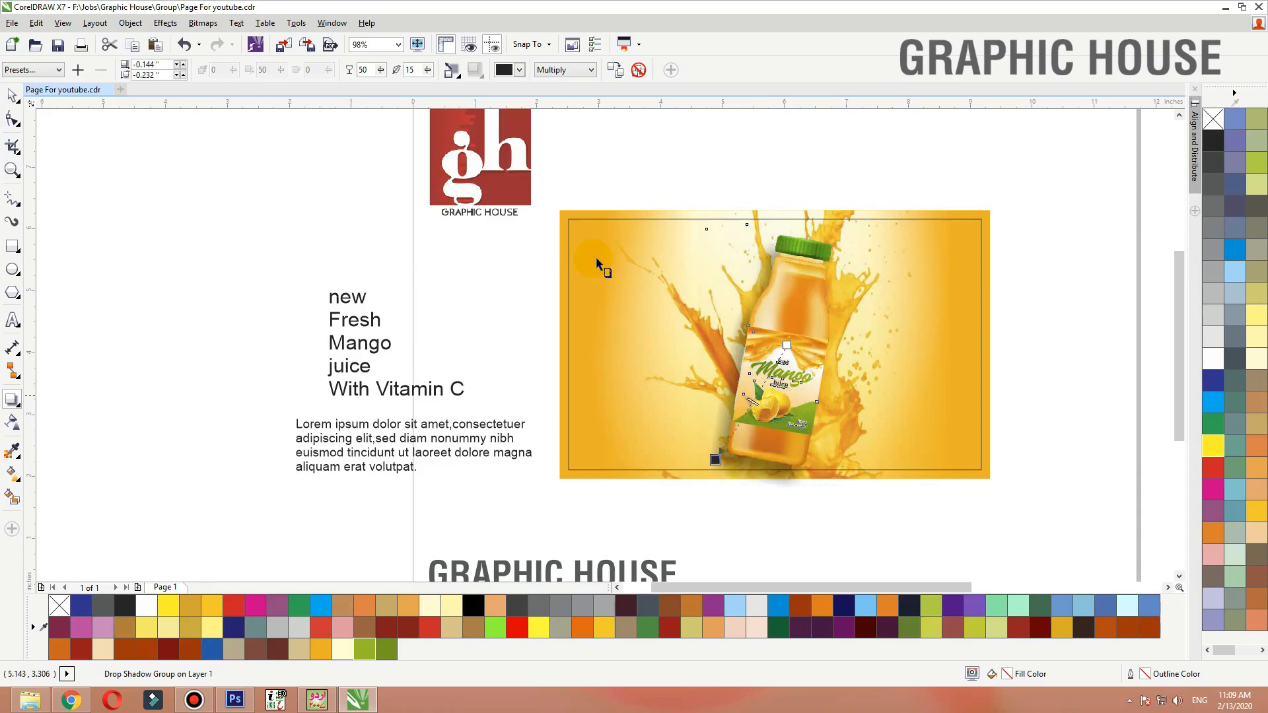
pyautogui.click(534, 71)
pyautogui.click(554, 85)
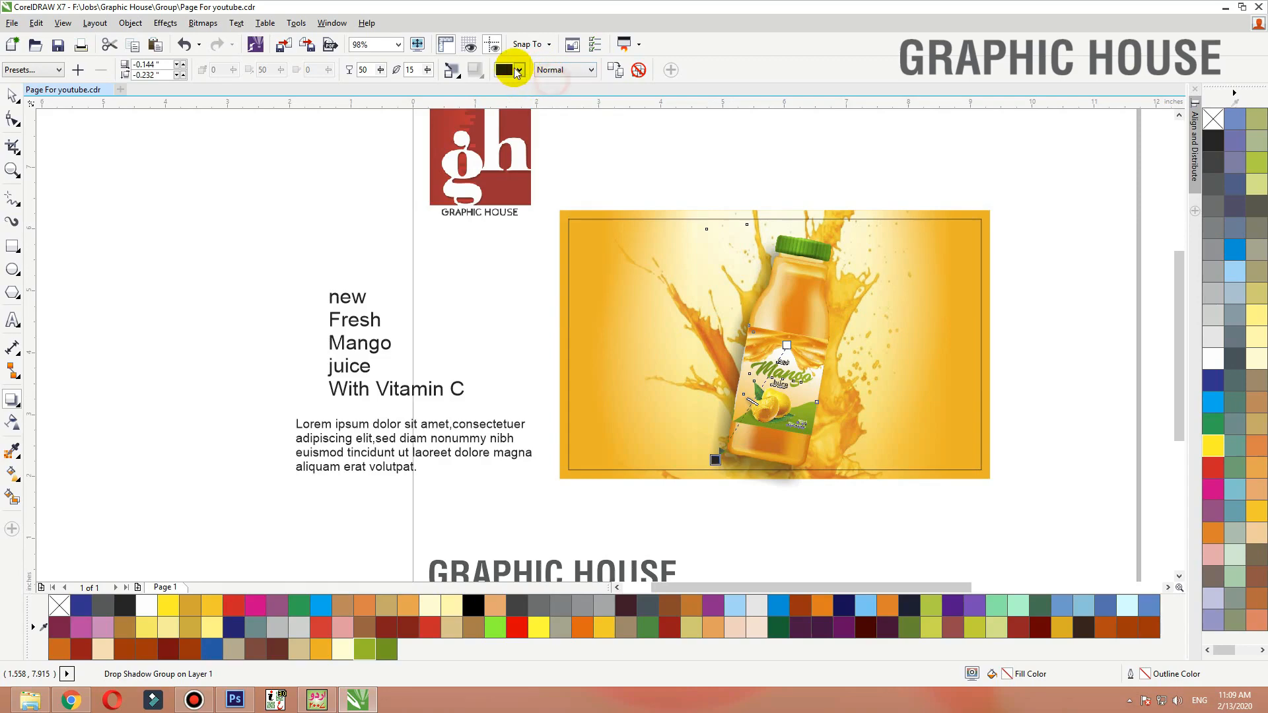
pyautogui.click(518, 70)
pyautogui.click(502, 120)
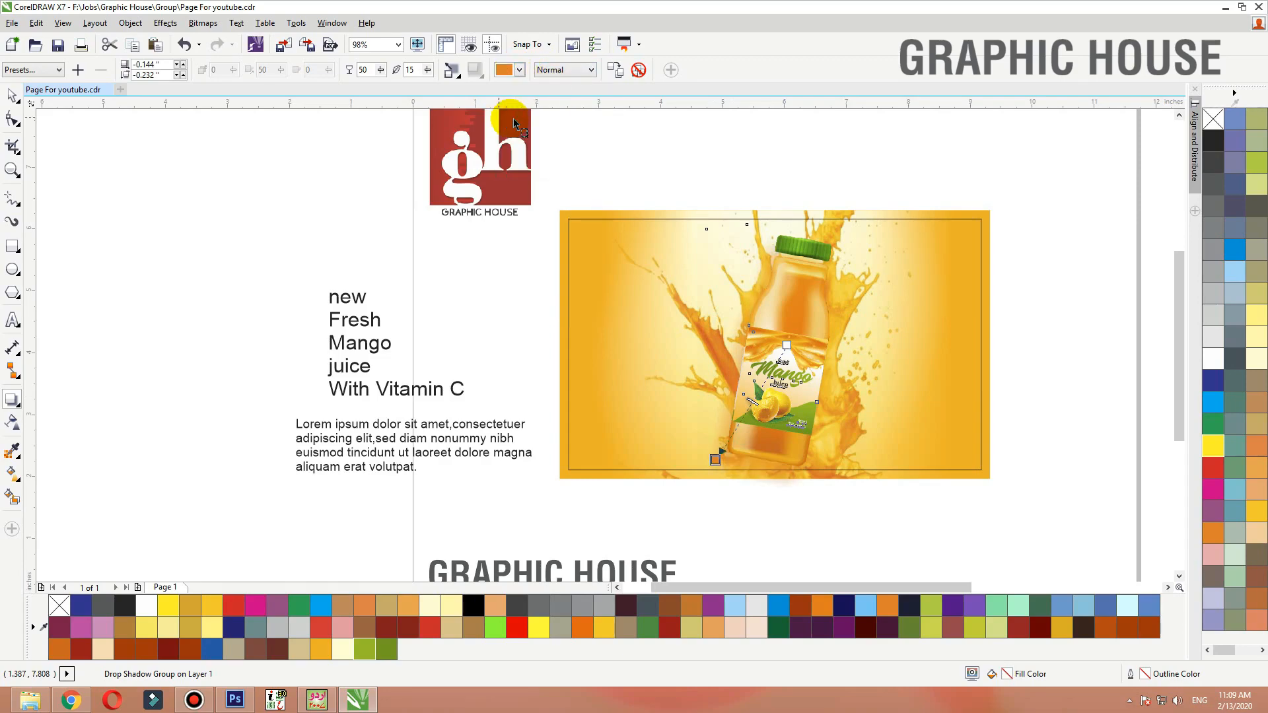
pyautogui.moveTo(715, 461); pyautogui.dragTo(724, 463)
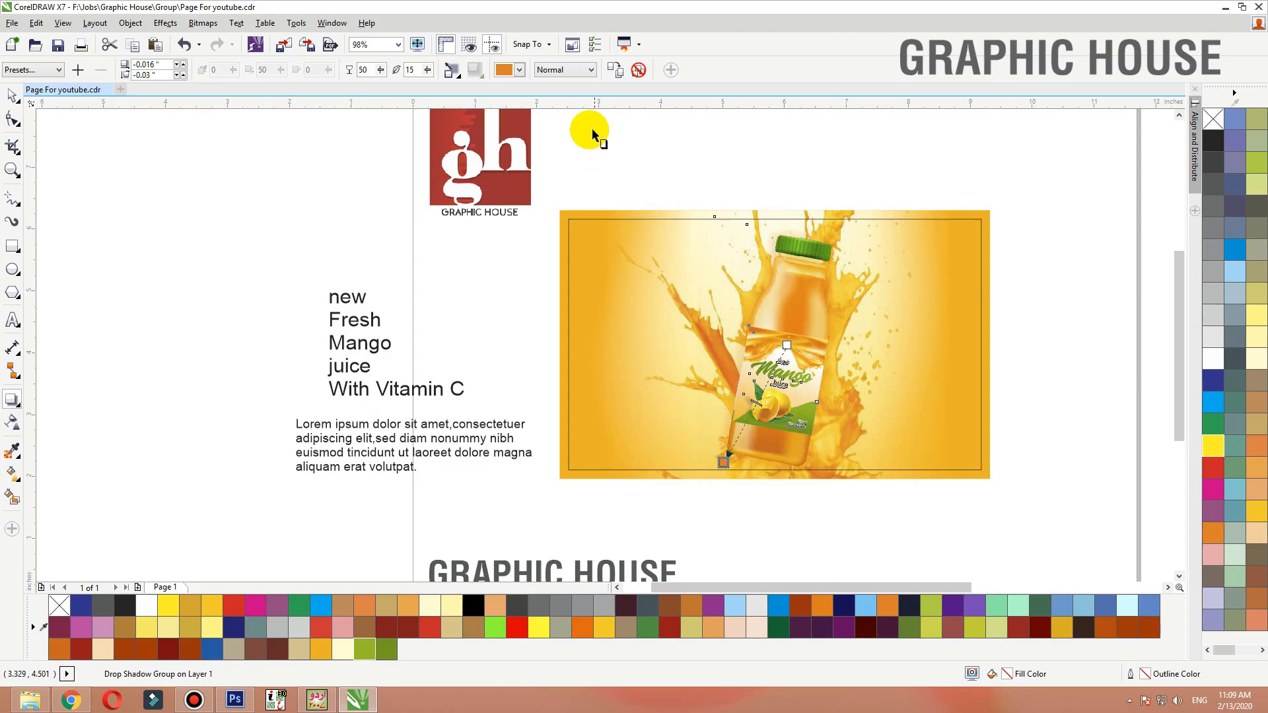
# Pick a custom darker orange (C13 M69 Y100 K2) as the drop shadow color
pyautogui.click(519, 70)
pyautogui.click(536, 170)
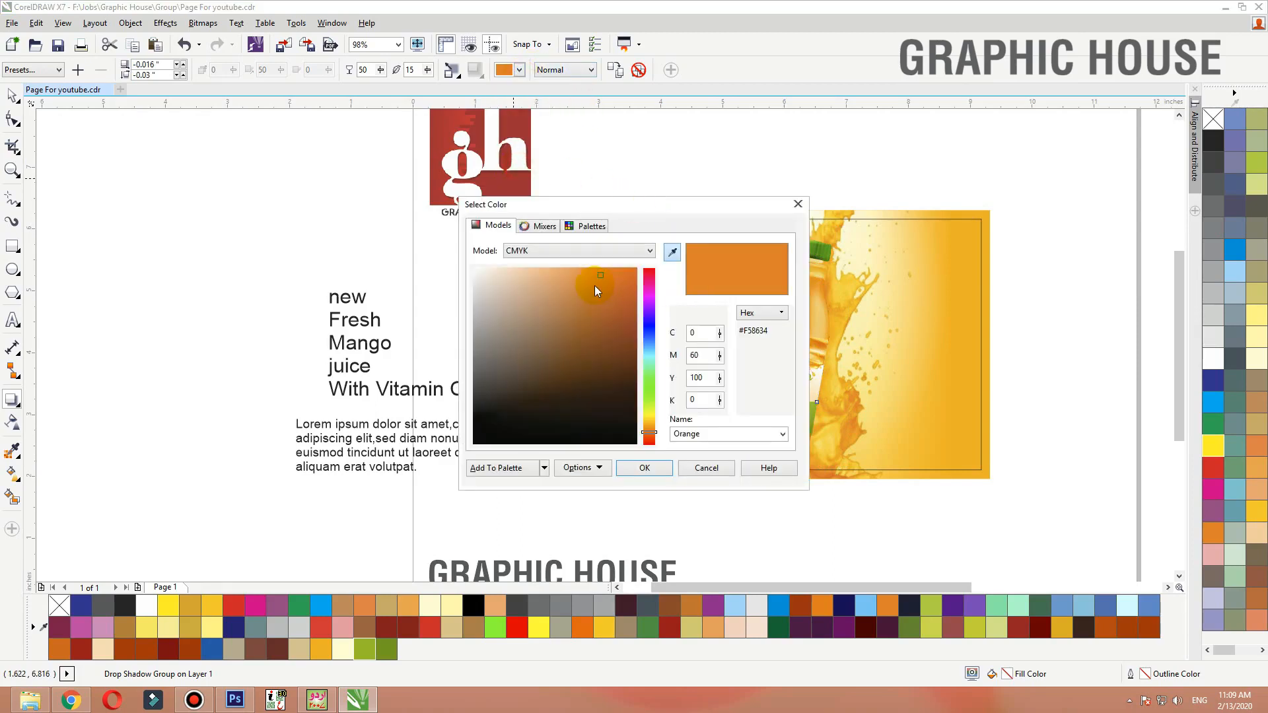
pyautogui.moveTo(602, 277); pyautogui.dragTo(601, 289)
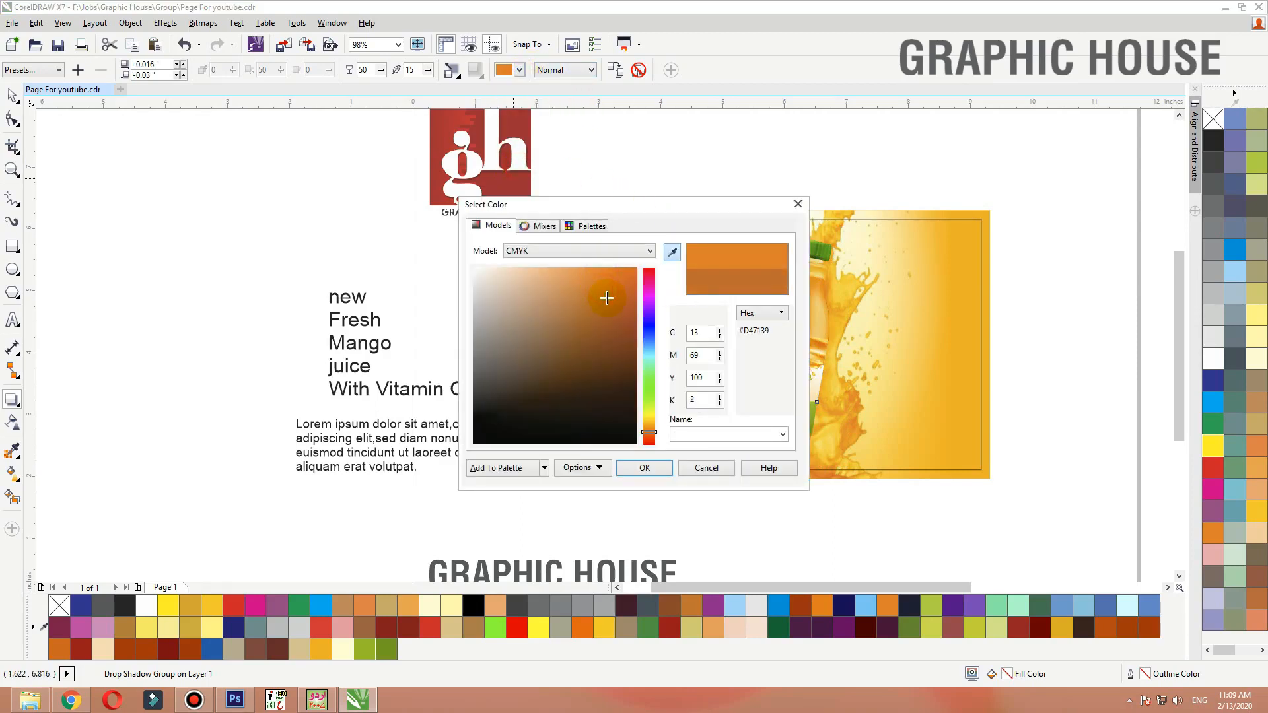
pyautogui.click(645, 468)
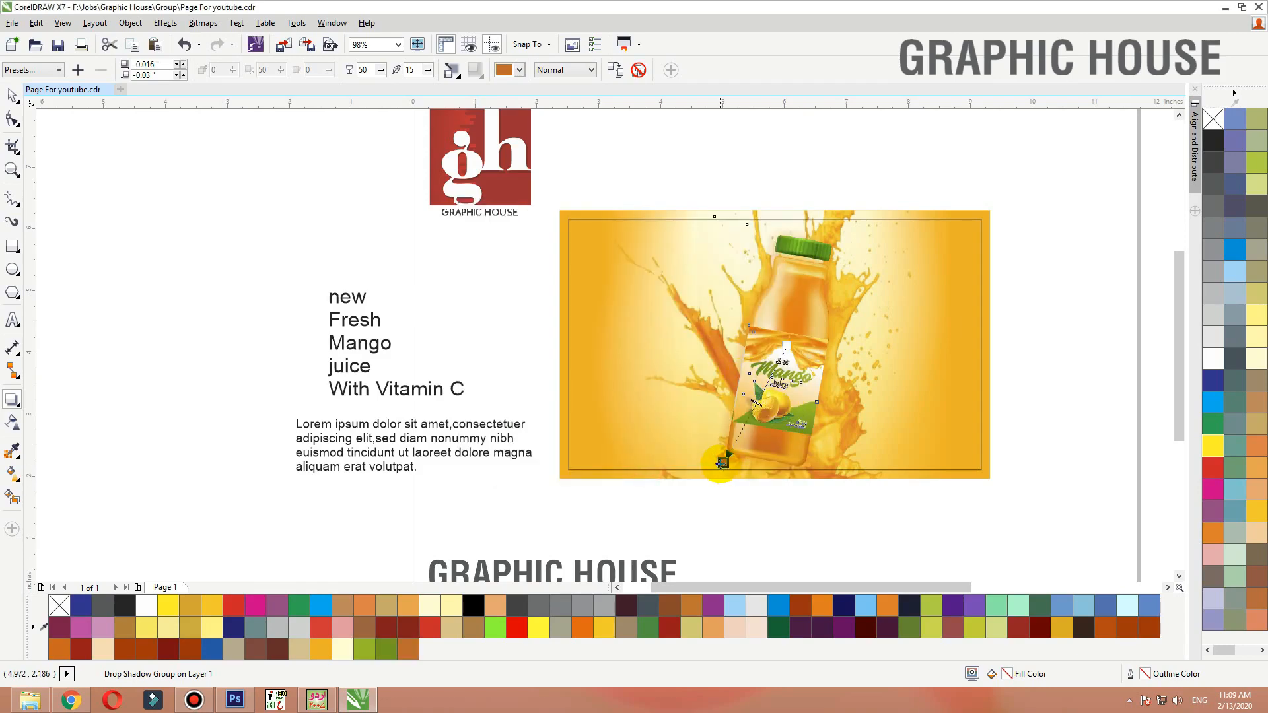
pyautogui.moveTo(721, 462); pyautogui.dragTo(724, 478)
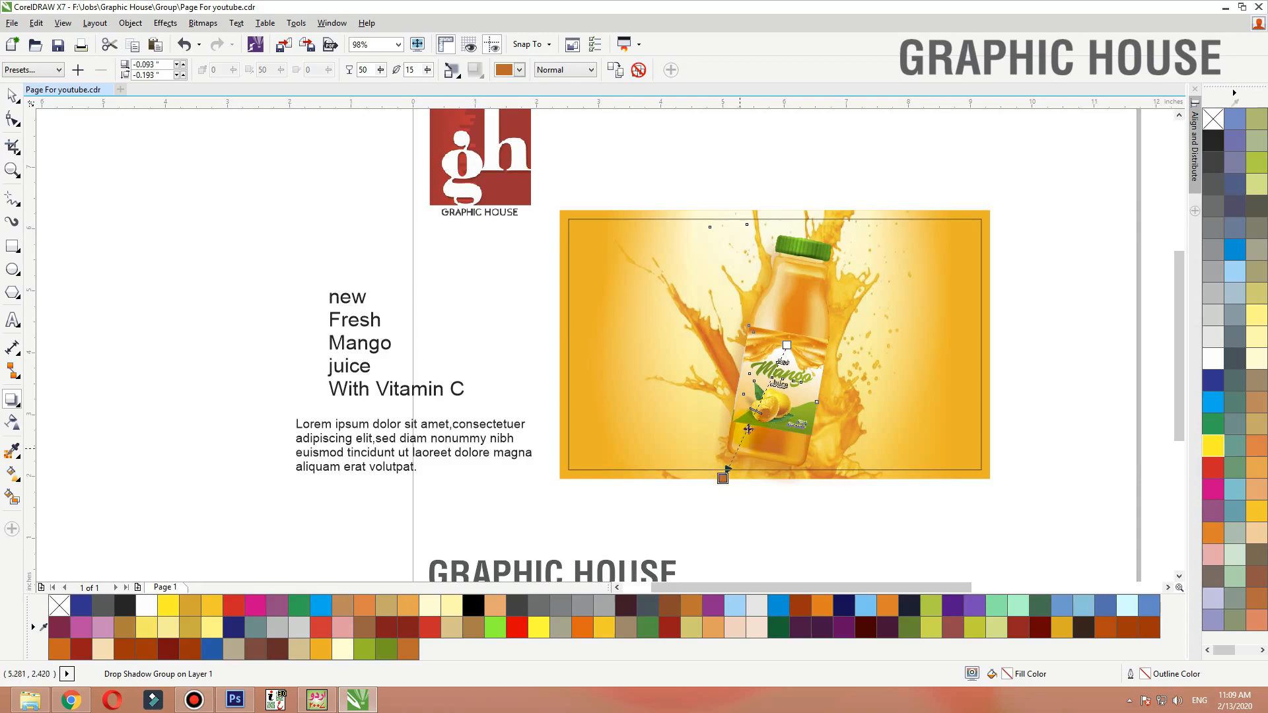
pyautogui.hotkey('ctrl', 'z')
# Select the lens rectangle over the label and nudge it up slightly
pyautogui.press('space')
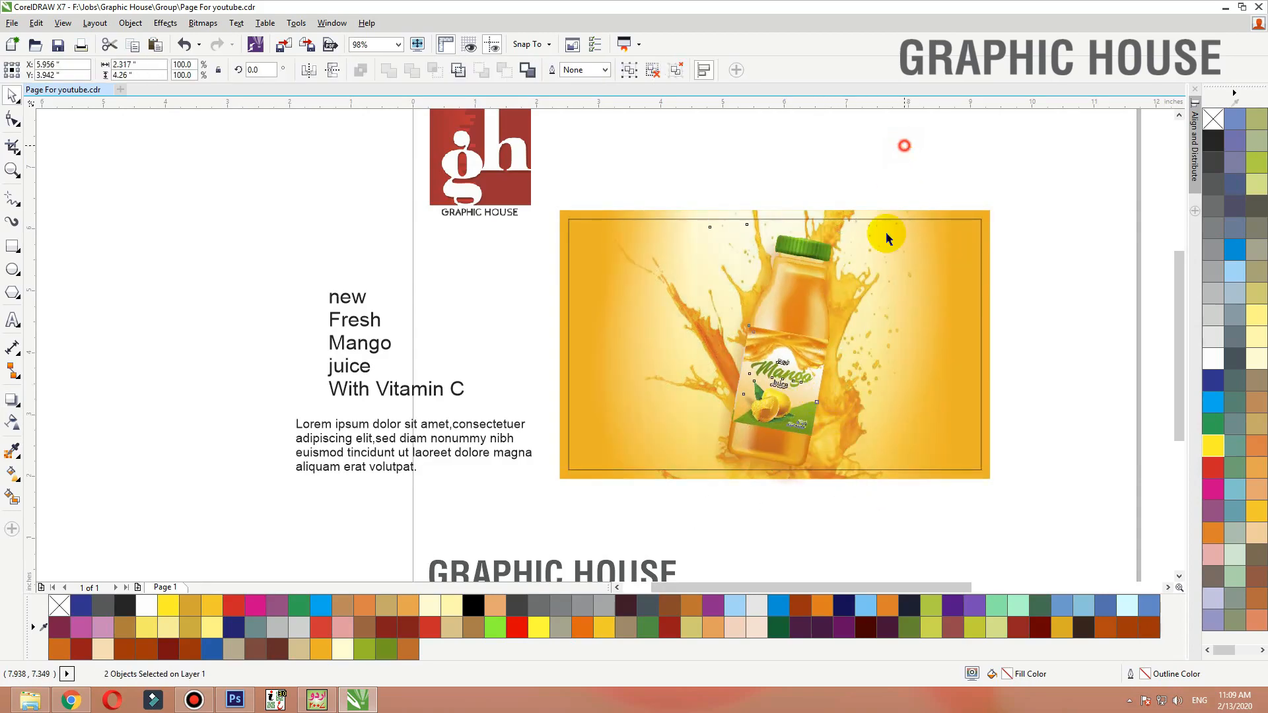
pyautogui.click(928, 343)
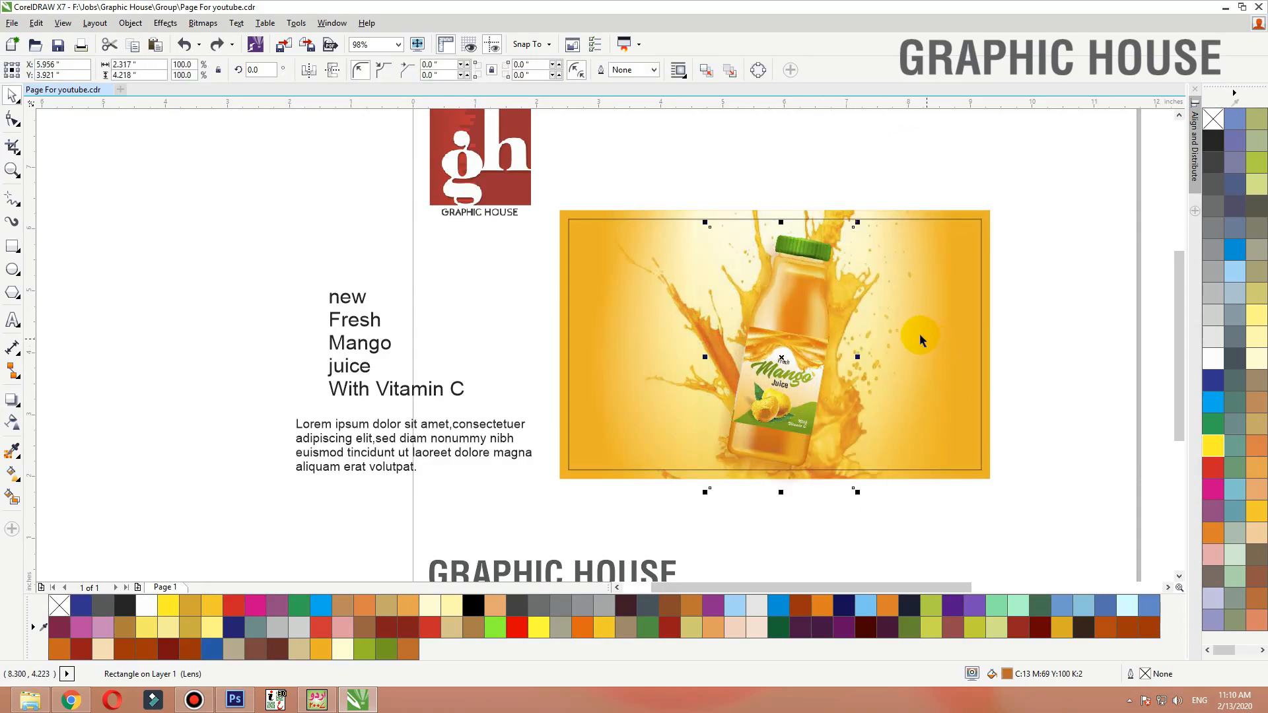
pyautogui.press('Up')
pyautogui.press('Up')
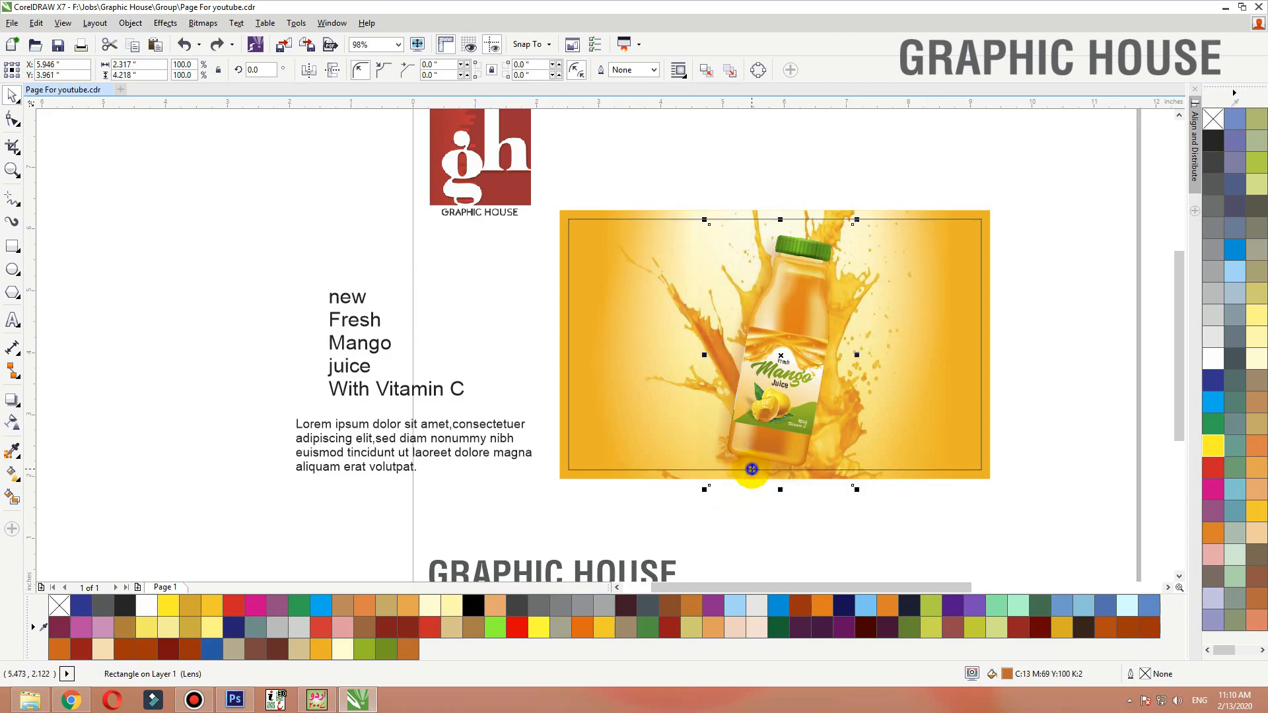
pyautogui.rightClick(750, 474)
pyautogui.click(810, 20)
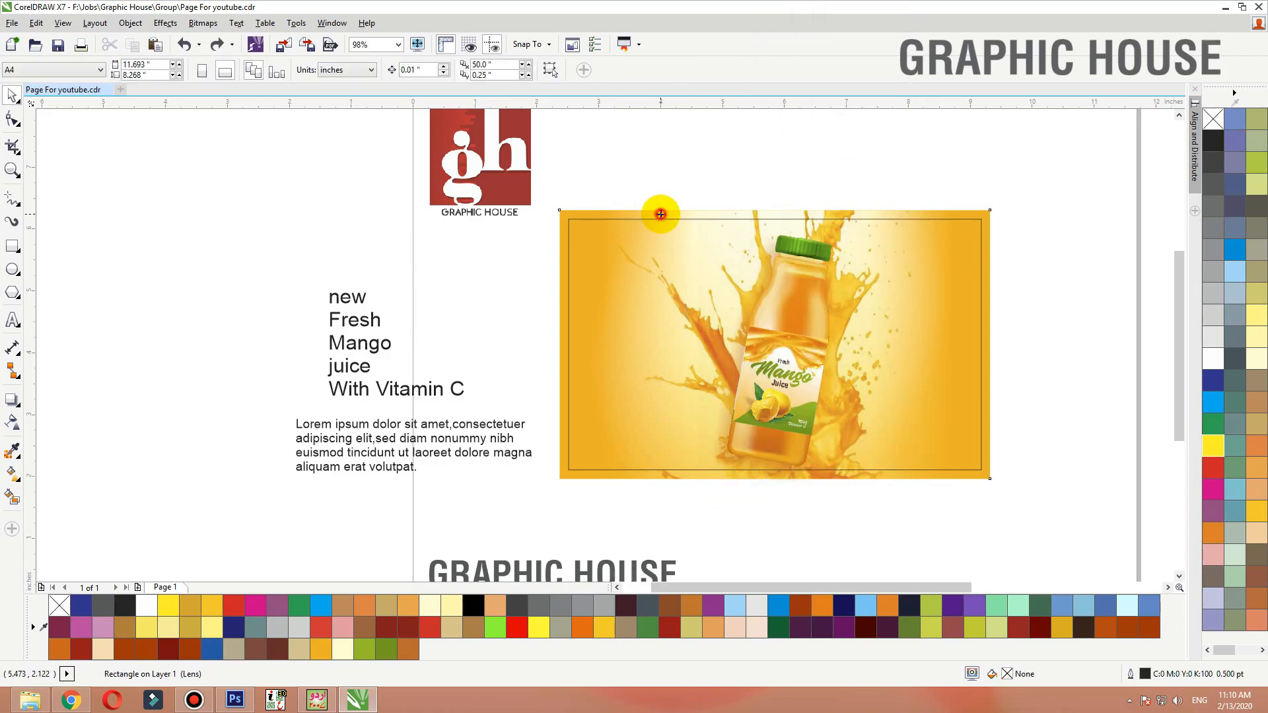
# Move the Lorem ipsum paragraph onto the design's left side, bring it to the front and scale it down
pyautogui.click(660, 214)
pyautogui.moveTo(424, 389); pyautogui.dragTo(434, 379)
pyautogui.moveTo(438, 428); pyautogui.dragTo(710, 334)
pyautogui.moveTo(814, 324); pyautogui.dragTo(823, 380)
pyautogui.hotkey('ctrl', 'z')
pyautogui.moveTo(534, 292); pyautogui.dragTo(865, 427)
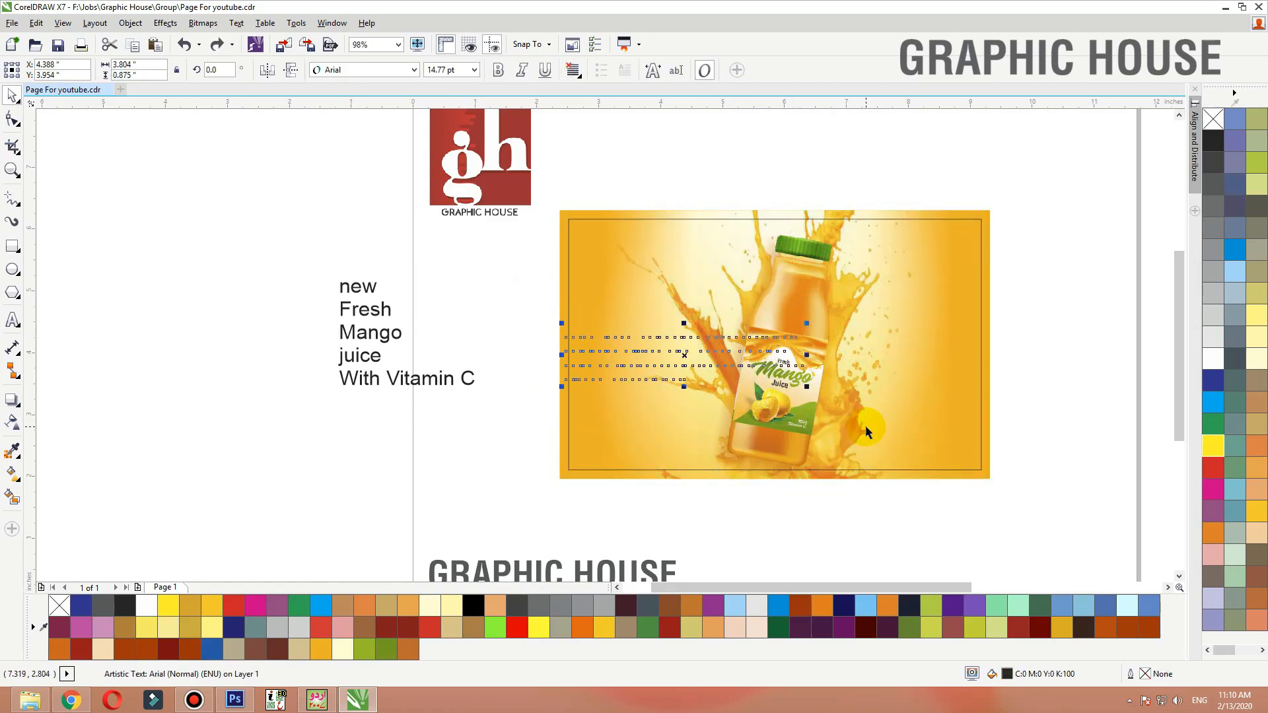
pyautogui.hotkey('shift', 'pageup')
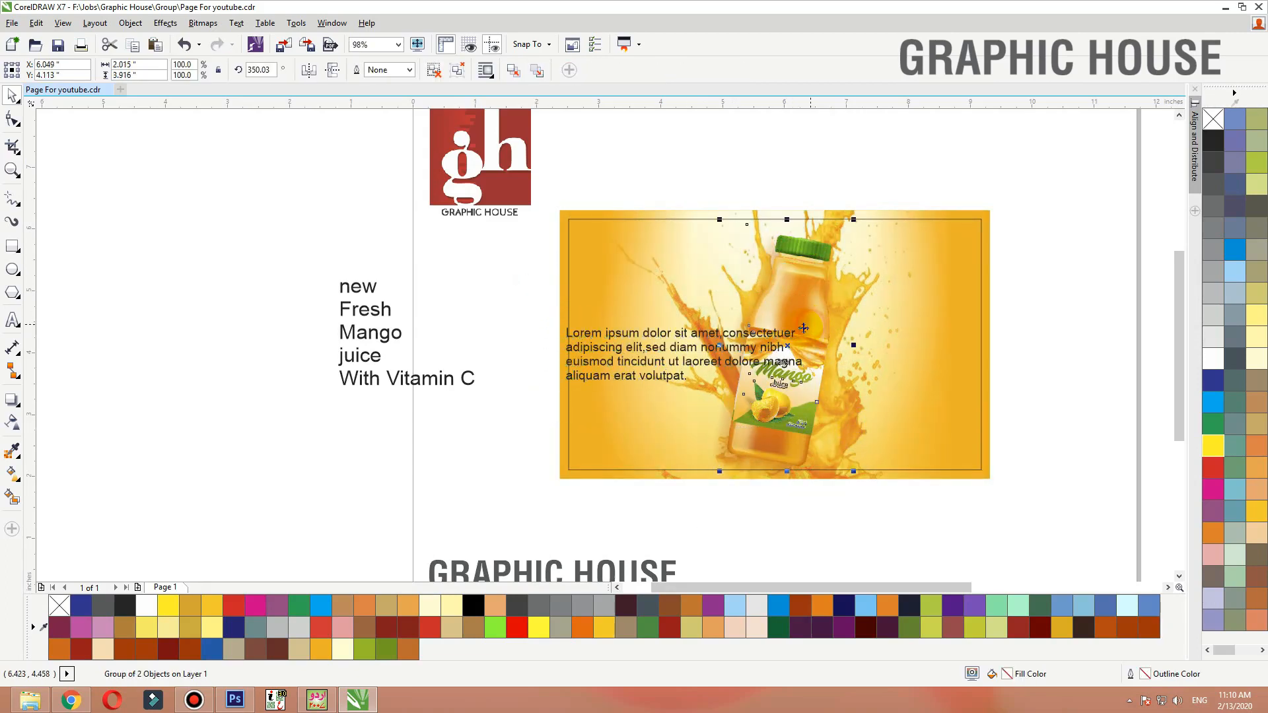
pyautogui.moveTo(806, 324); pyautogui.dragTo(697, 326)
# Copy the bottle to the blank area left of the page and ungroup its parts
pyautogui.moveTo(795, 372); pyautogui.dragTo(263, 376)
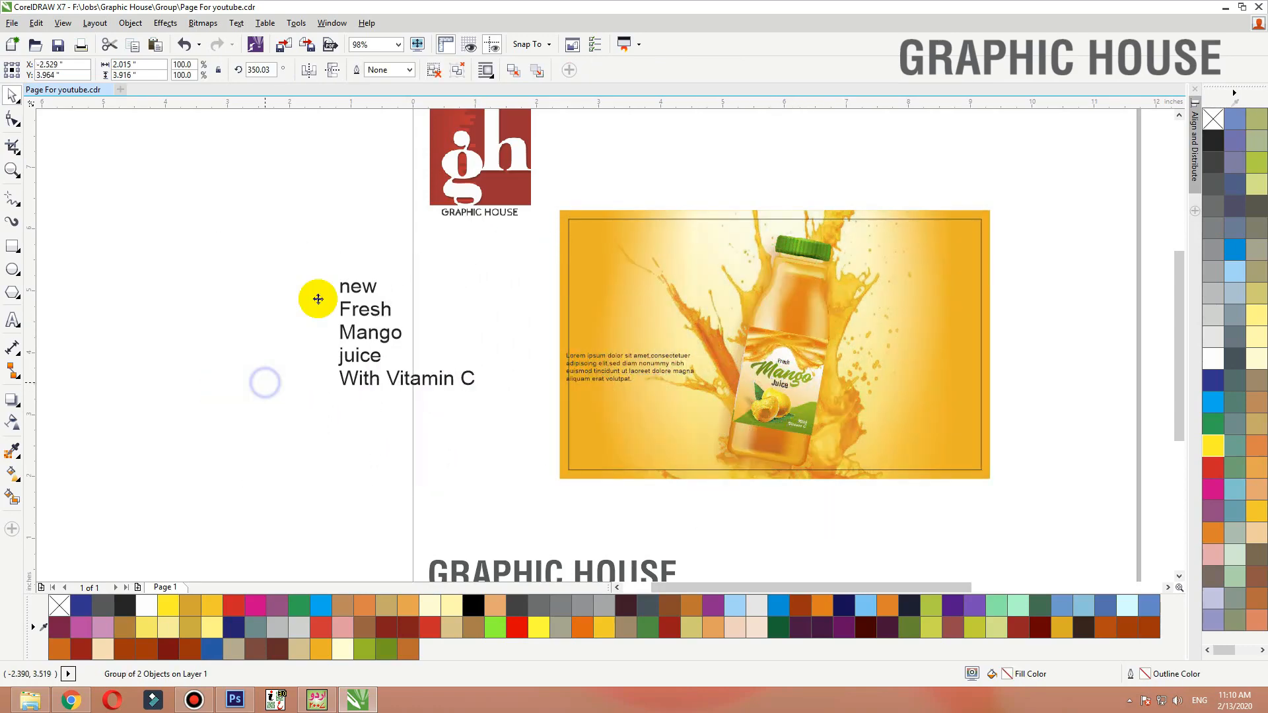
pyautogui.click(432, 70)
pyautogui.click(337, 435)
pyautogui.moveTo(331, 416); pyautogui.dragTo(253, 389)
pyautogui.click(433, 70)
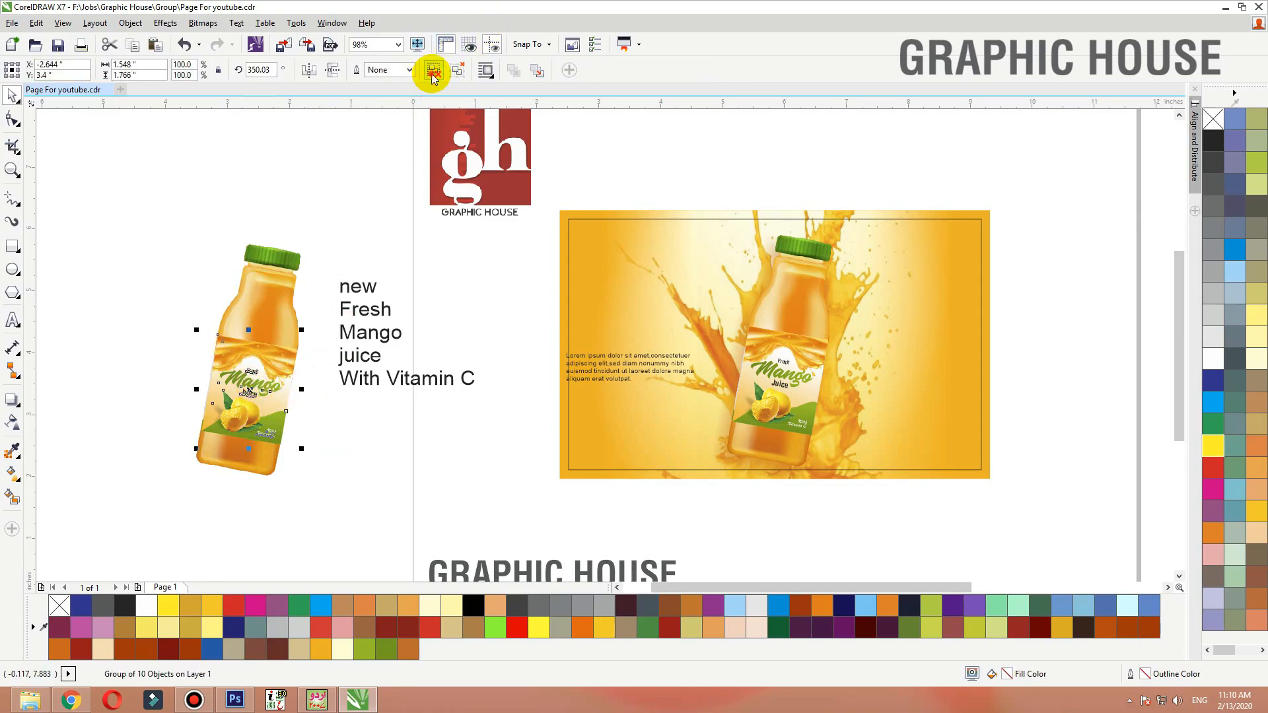
# Select the three label title texts from the copied bottle and set their rotation to 0°
pyautogui.moveTo(346, 424); pyautogui.dragTo(208, 356)
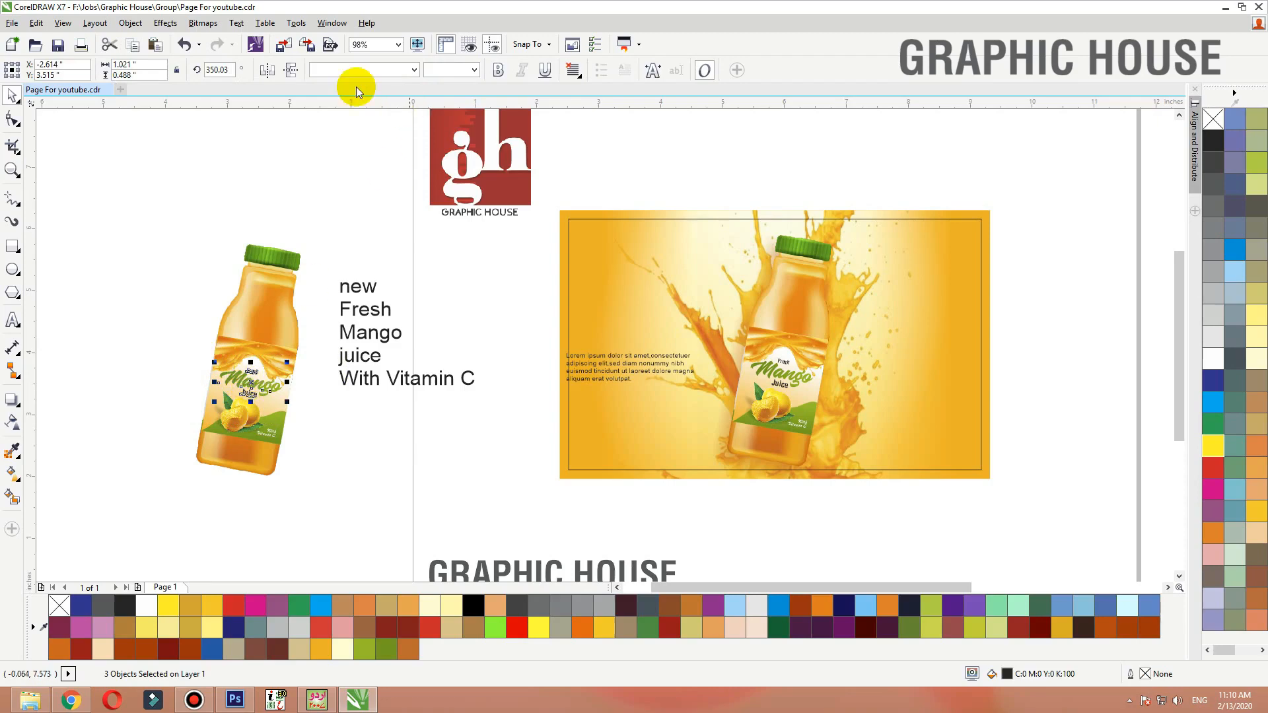
pyautogui.click(228, 70)
pyautogui.write('0')
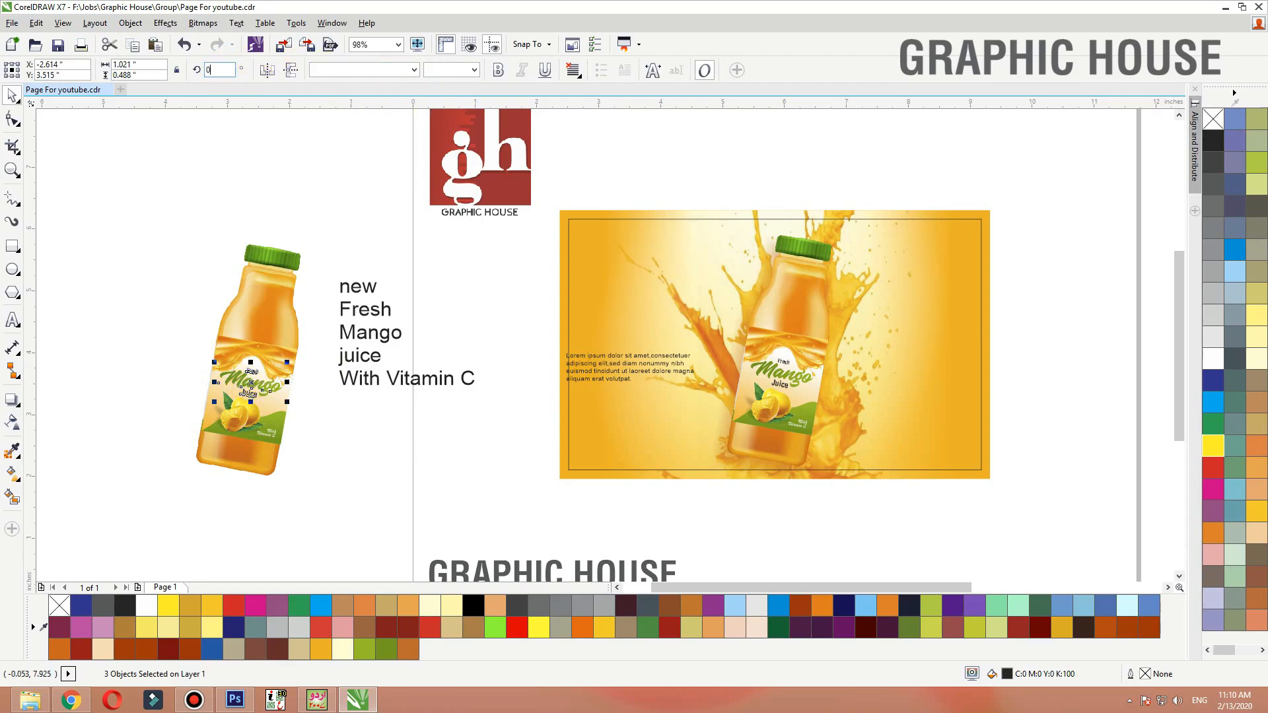
pyautogui.press('Return')
# Move the Fresh Mango Juice title into the design above the paragraph and group it
pyautogui.moveTo(255, 381); pyautogui.dragTo(692, 279)
pyautogui.hotkey('ctrl', 'g')
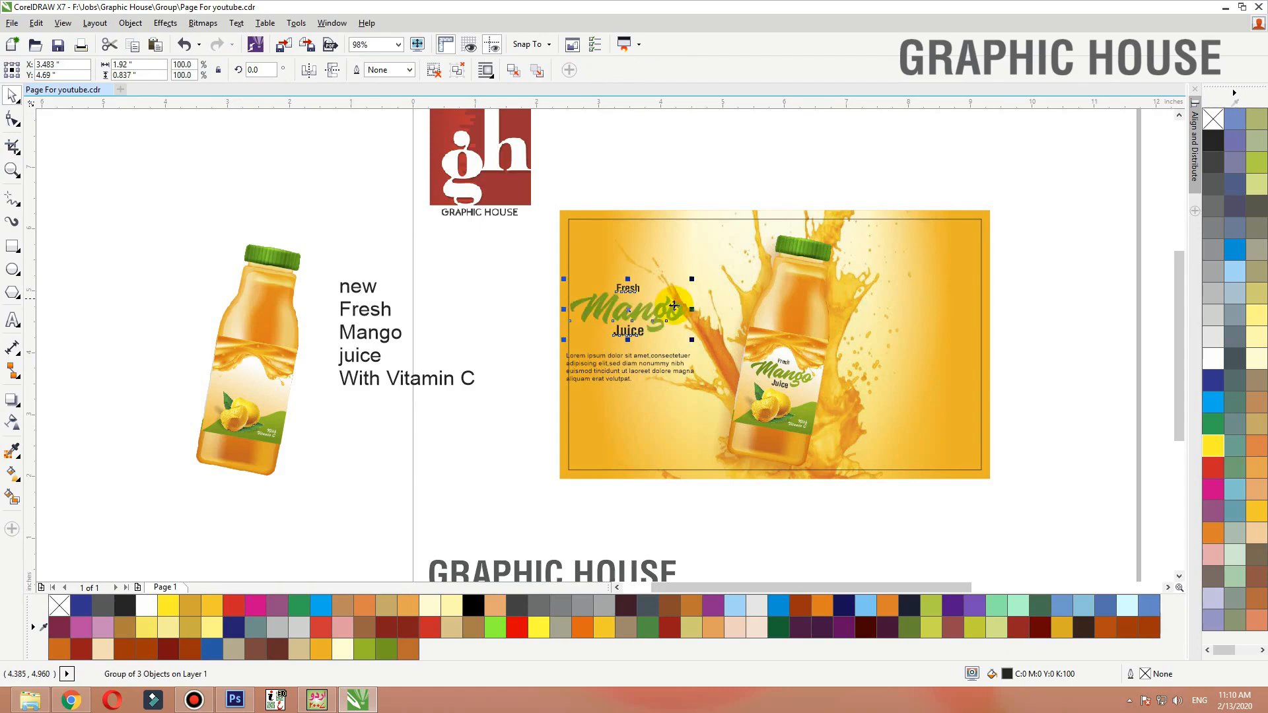
pyautogui.moveTo(340, 220); pyautogui.dragTo(80, 556)
pyautogui.press('Delete')
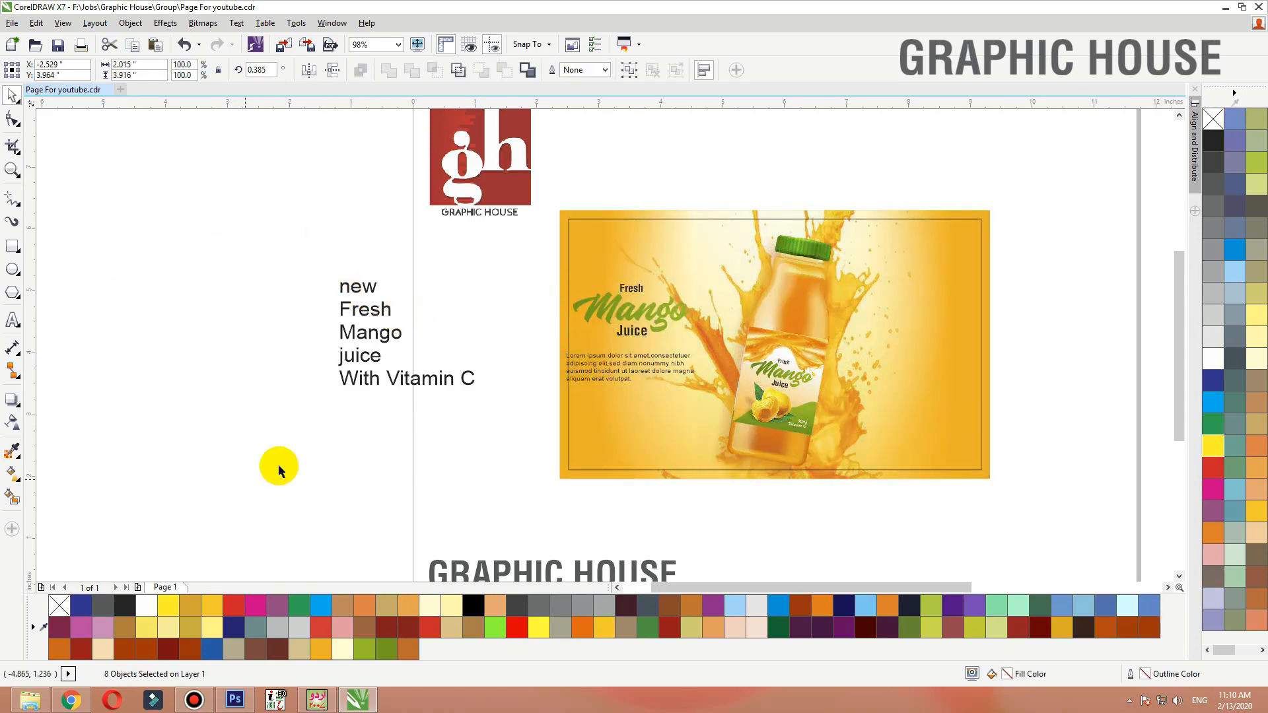
pyautogui.hotkey('ctrl', 'z')
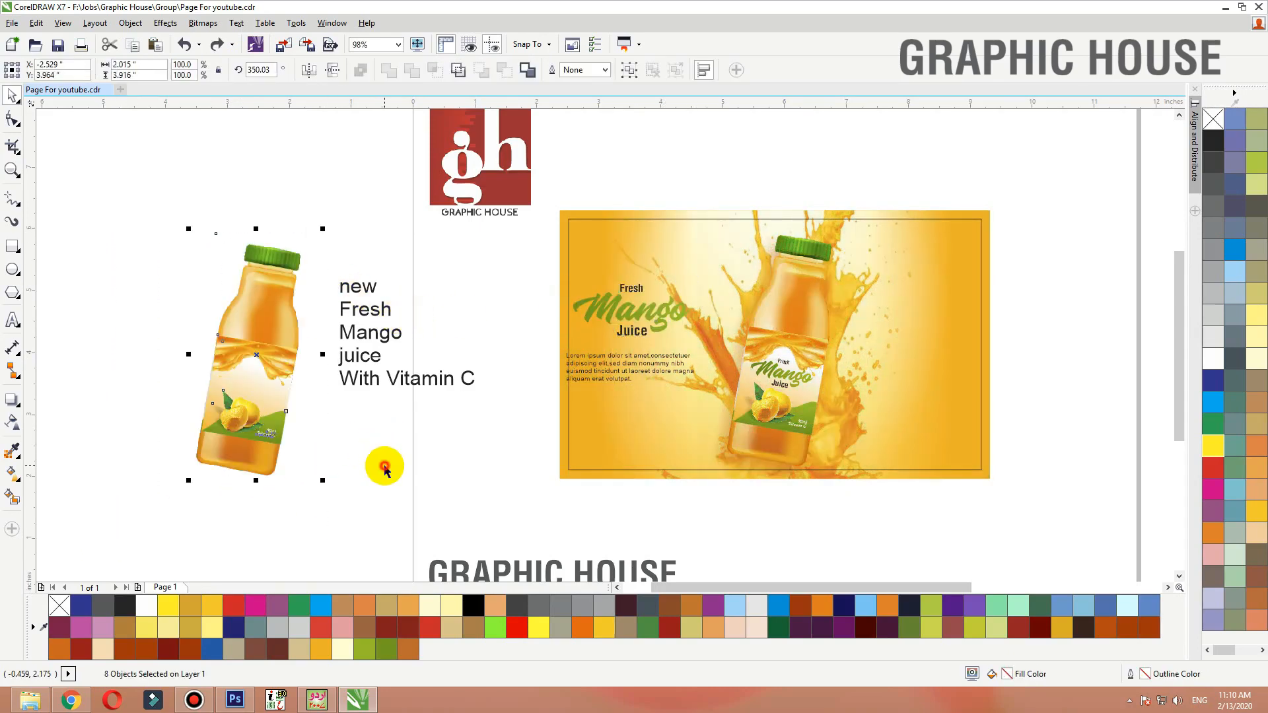
# Pull the mango image out of the copied bottle and delete the remaining bottle pieces
pyautogui.moveTo(255, 406); pyautogui.dragTo(404, 441)
pyautogui.moveTo(320, 203); pyautogui.dragTo(56, 534)
pyautogui.press('Delete')
pyautogui.moveTo(218, 416); pyautogui.dragTo(161, 425)
pyautogui.press('Delete')
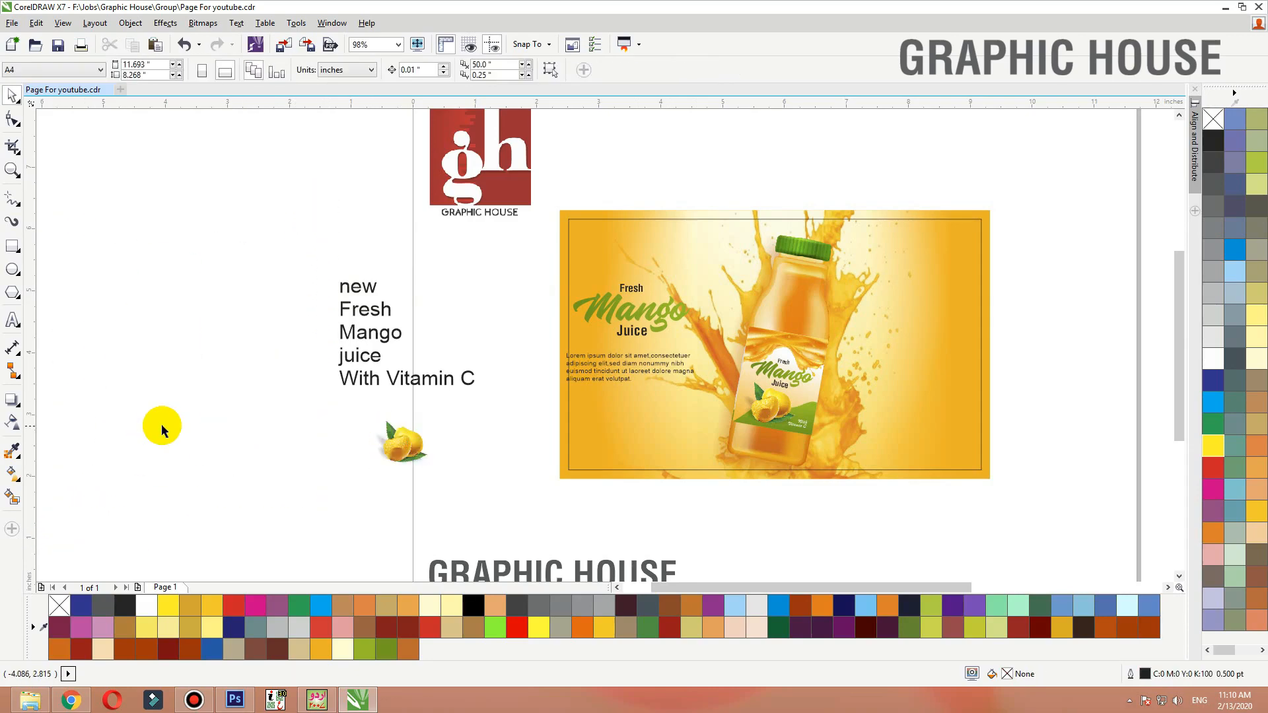
# Place the mango image in the design's lower right corner and scale it down
pyautogui.press('F4')
pyautogui.moveTo(768, 395); pyautogui.dragTo(512, 332)
pyautogui.hotkey('shift', 'F2')
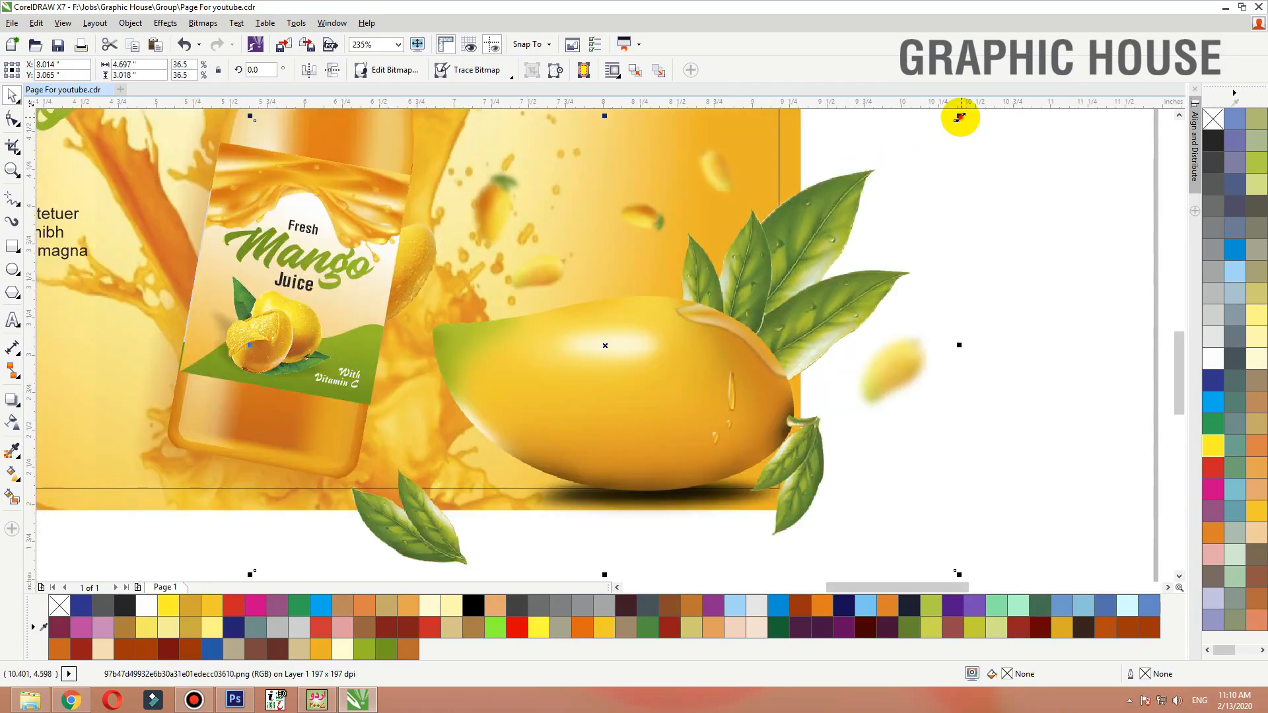
pyautogui.moveTo(960, 118); pyautogui.dragTo(838, 152)
pyautogui.moveTo(738, 327); pyautogui.dragTo(684, 318)
pyautogui.scroll(-3, 825, 515)
pyautogui.click(833, 284)
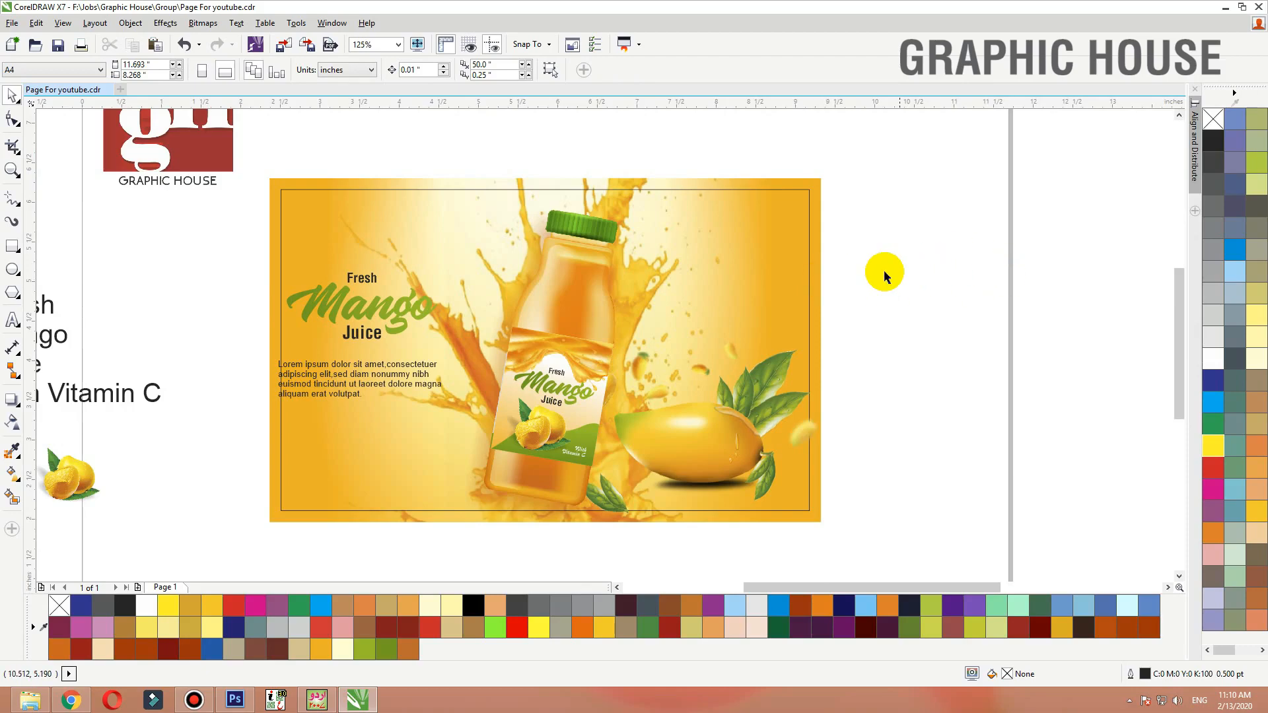
# Duplicate the mango image and place the copy near the top of the bottle
pyautogui.click(819, 265)
pyautogui.hotkey('shift', 'F2')
pyautogui.moveTo(797, 468); pyautogui.dragTo(774, 328)
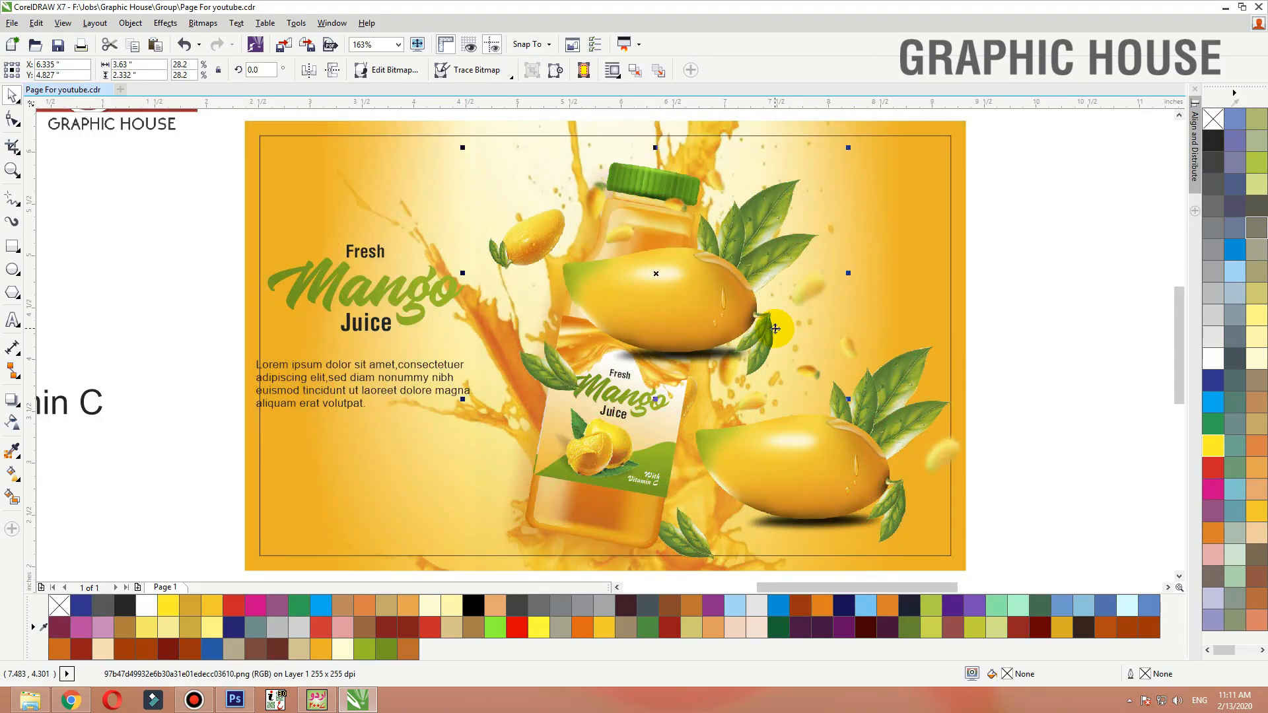
# Send the mango copy back one level so it sits behind the bottle
pyautogui.hotkey('ctrl', 'pagedown')
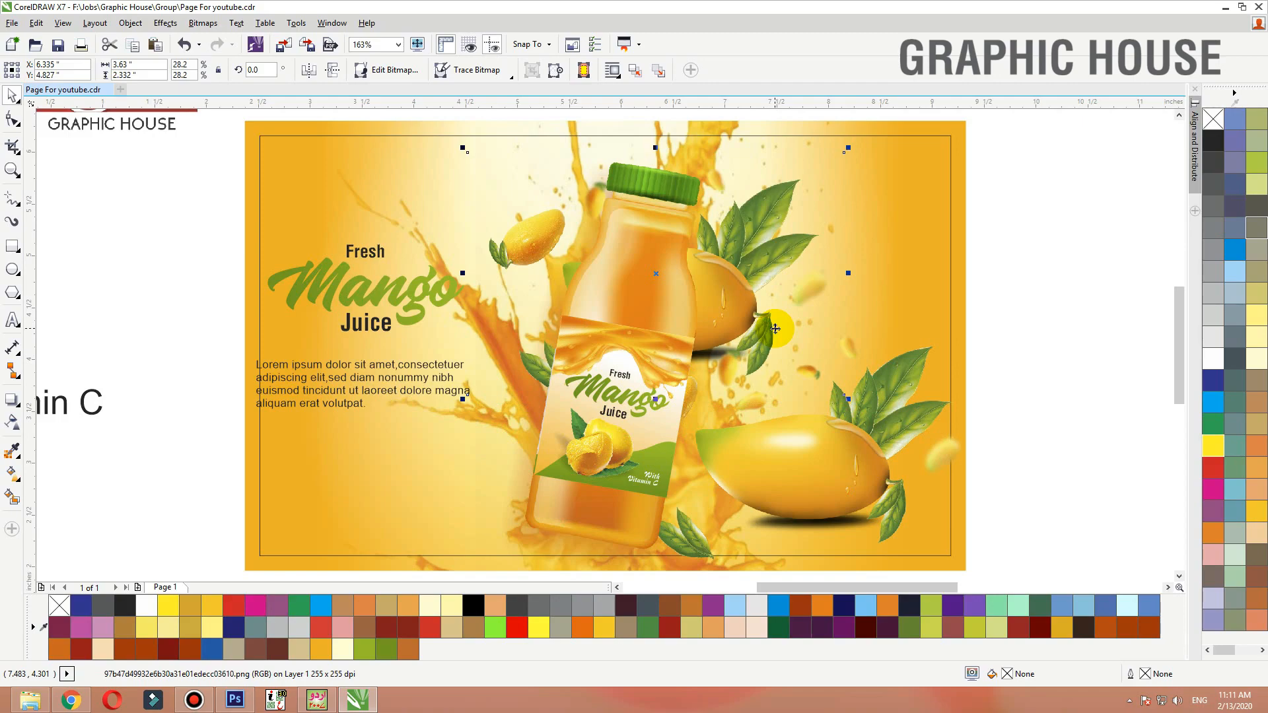
pyautogui.moveTo(758, 321); pyautogui.dragTo(730, 322)
pyautogui.hotkey('ctrl', 'z')
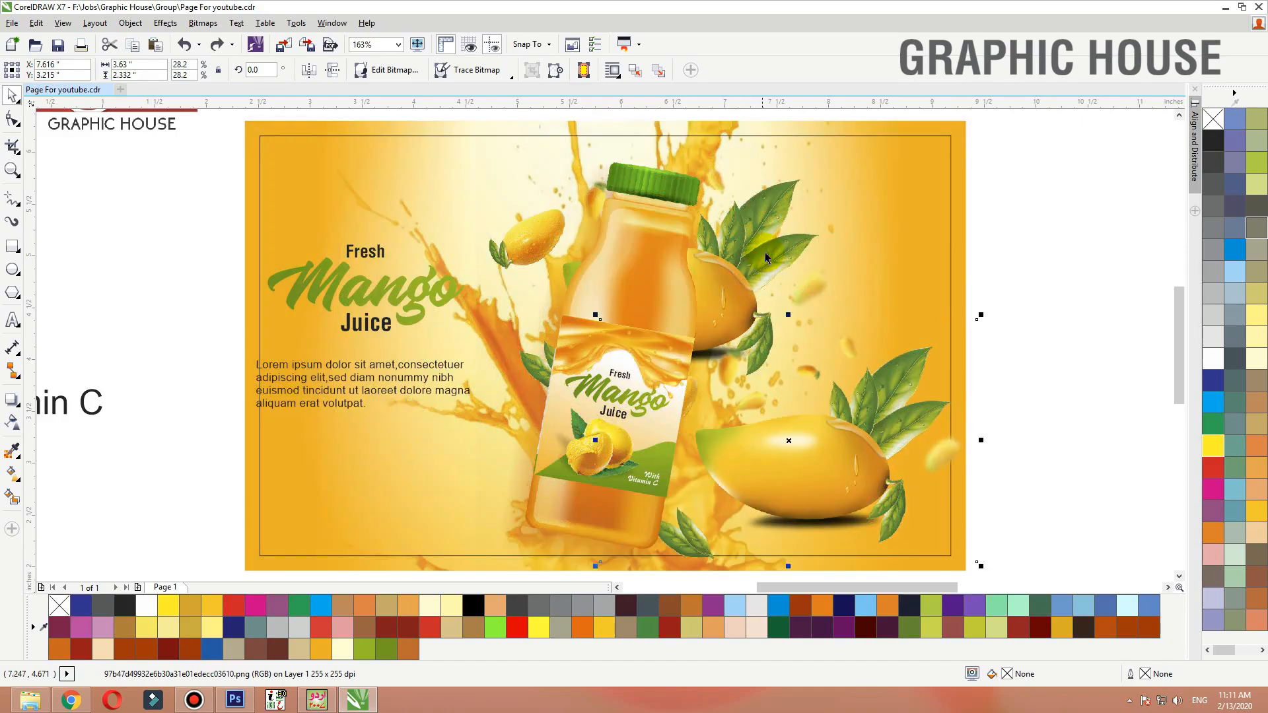
# Move the mango copy up and to the left and rotate it to about 348°
pyautogui.moveTo(764, 256); pyautogui.dragTo(720, 234)
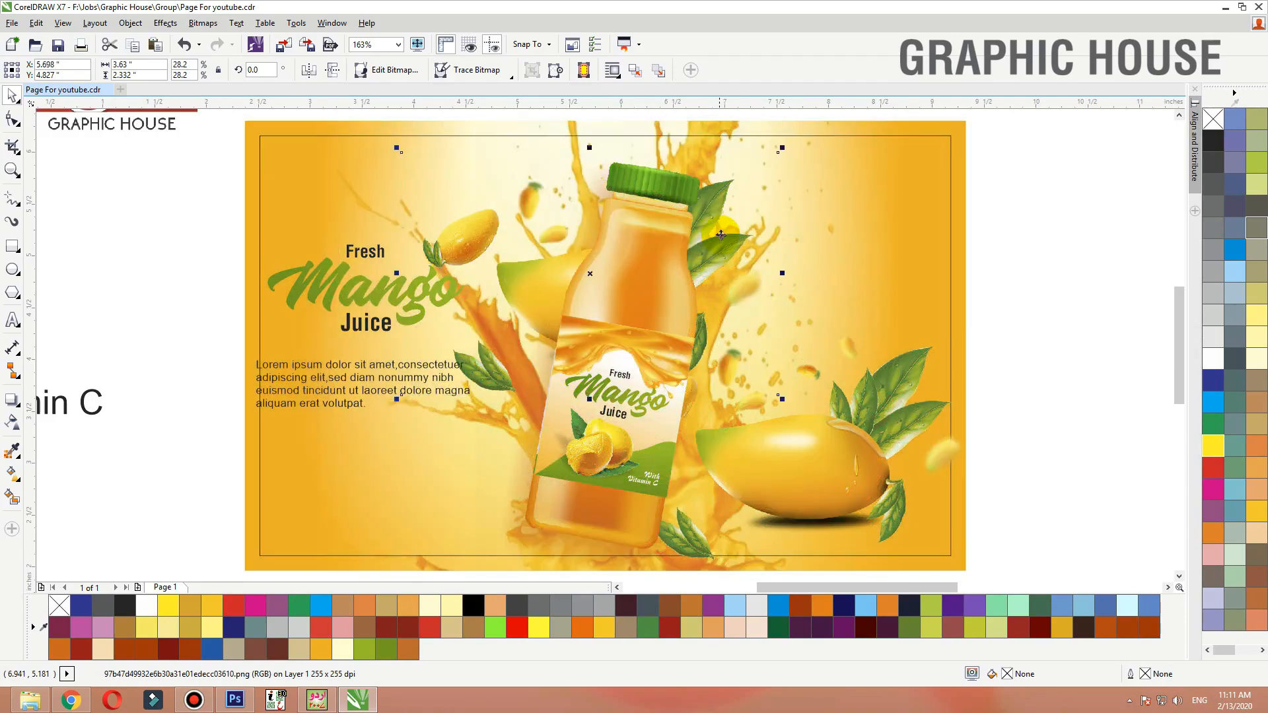
pyautogui.click(720, 241)
pyautogui.moveTo(782, 148); pyautogui.dragTo(804, 190)
pyautogui.moveTo(730, 284); pyautogui.dragTo(754, 275)
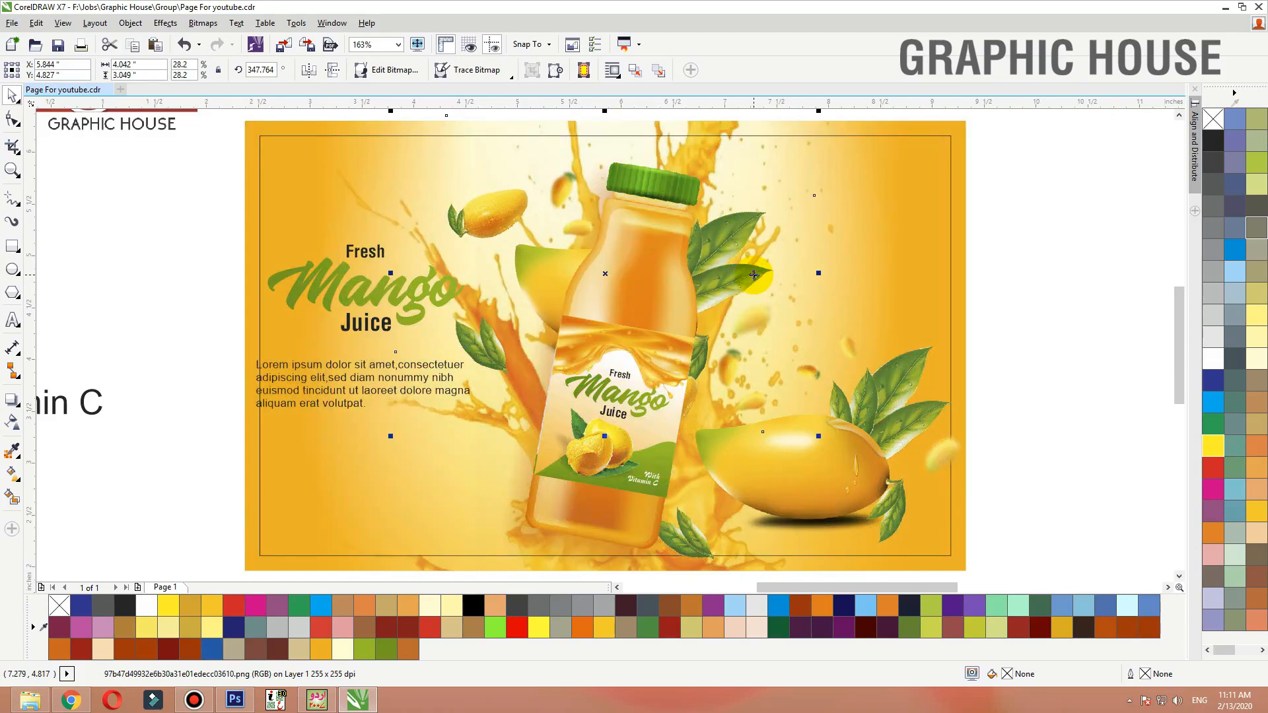
# Crop the mango copy with the Shape tool by dragging its corner nodes inward
pyautogui.press('F10')
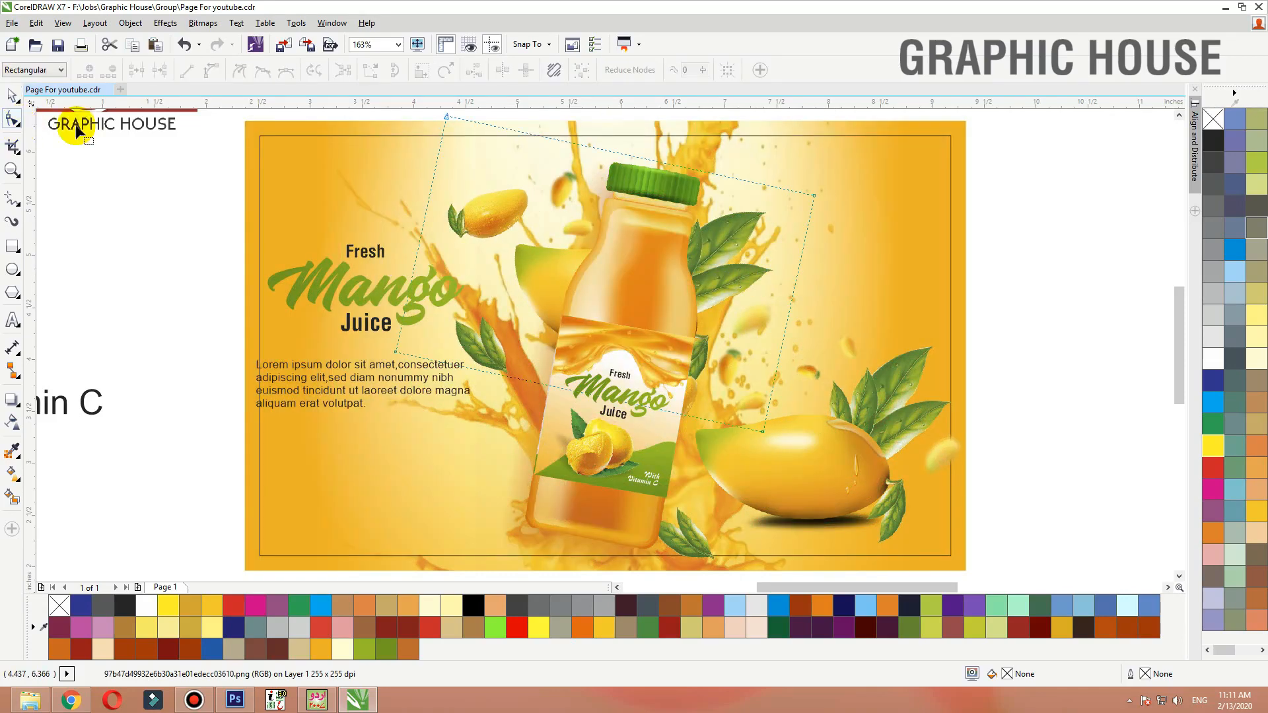
pyautogui.moveTo(425, 109); pyautogui.dragTo(610, 241)
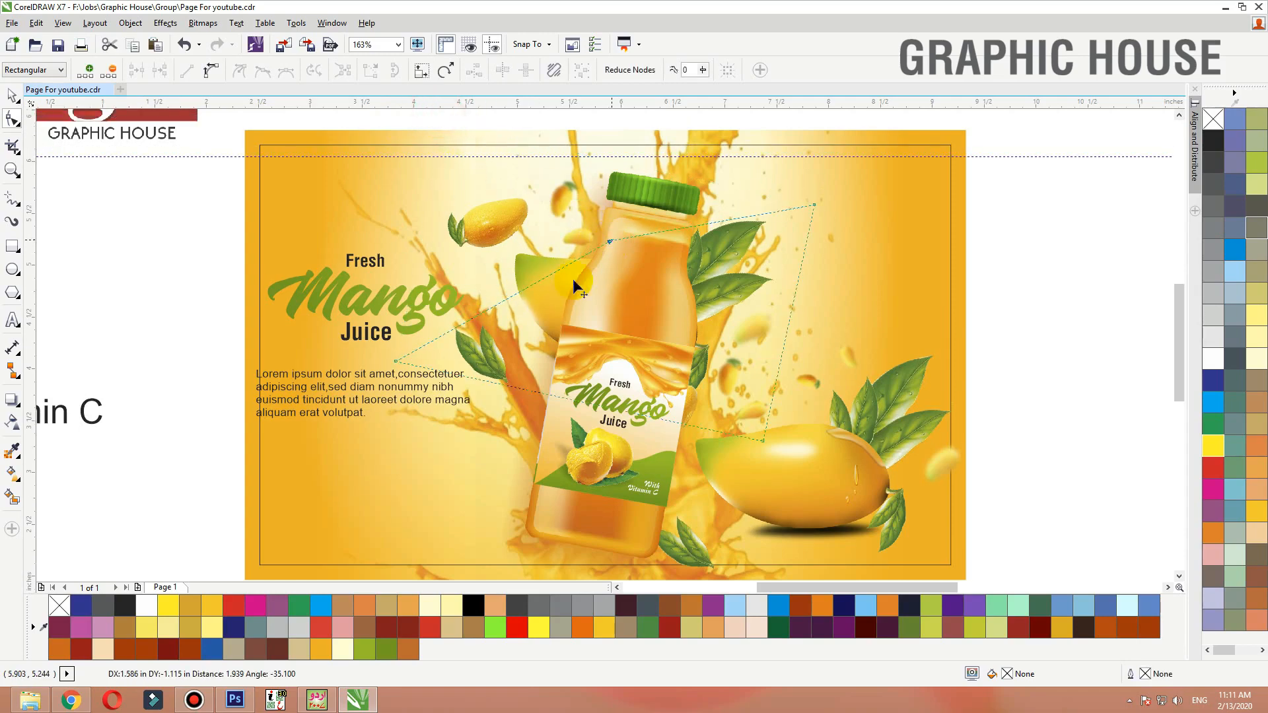
pyautogui.moveTo(395, 363); pyautogui.dragTo(553, 395)
# Move the cropped mango copy to the design's right edge and mirror it horizontally
pyautogui.press('space')
pyautogui.moveTo(728, 296); pyautogui.dragTo(994, 233)
pyautogui.hotkey('ctrl', 'z')
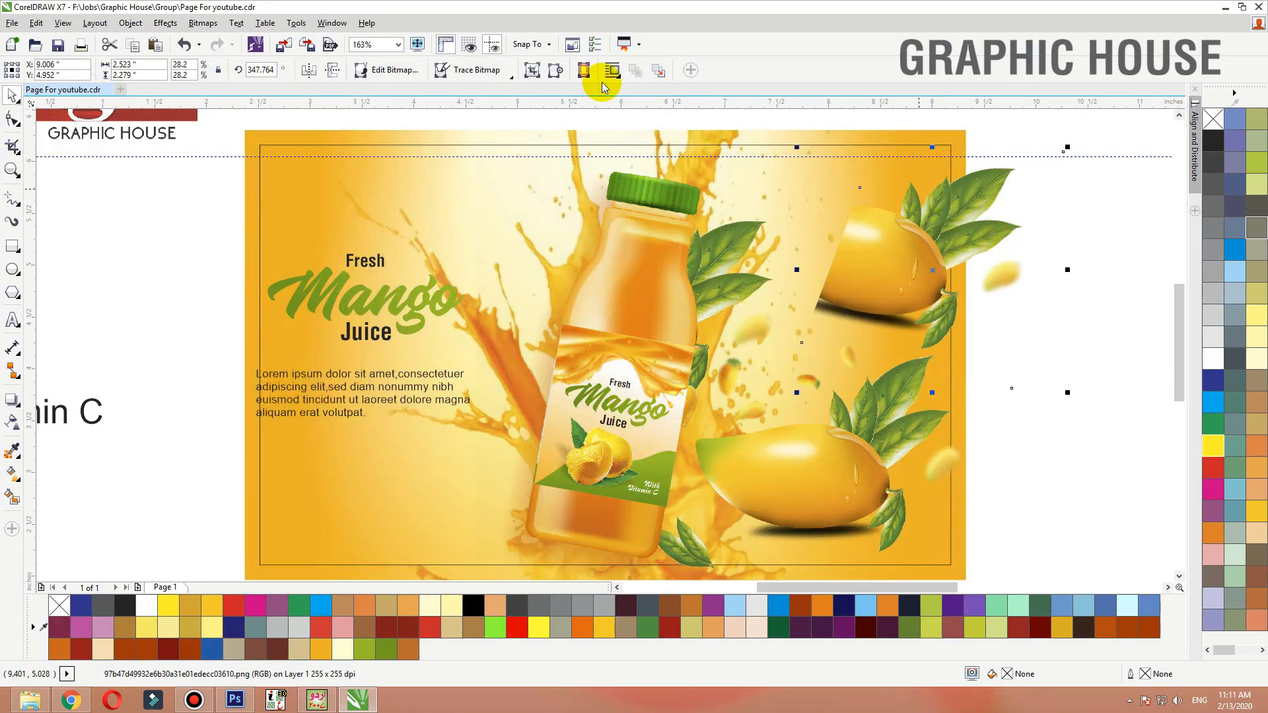
pyautogui.click(310, 71)
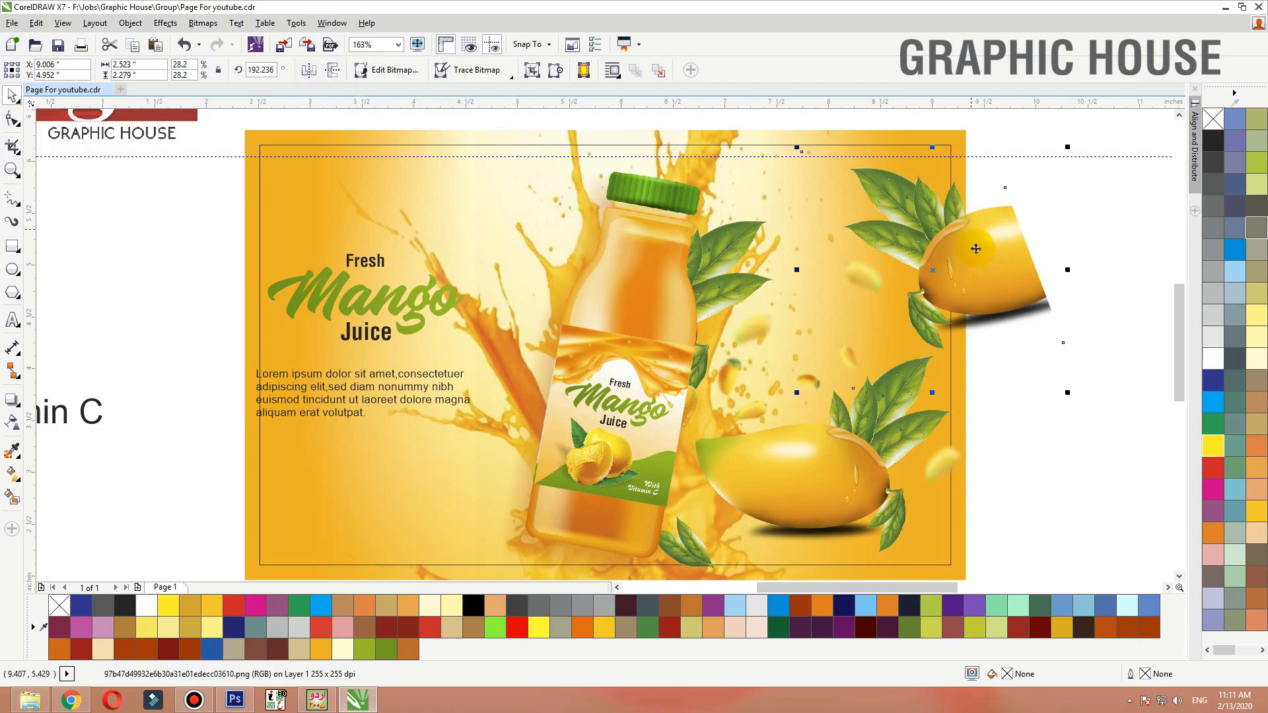
# Scale the mango copy down to 14.4%, send it back, and tuck it behind the bottle's lower part
pyautogui.moveTo(1054, 150); pyautogui.dragTo(590, 399)
pyautogui.moveTo(548, 465); pyautogui.dragTo(557, 505)
pyautogui.hotkey('ctrl', 'pagedown')
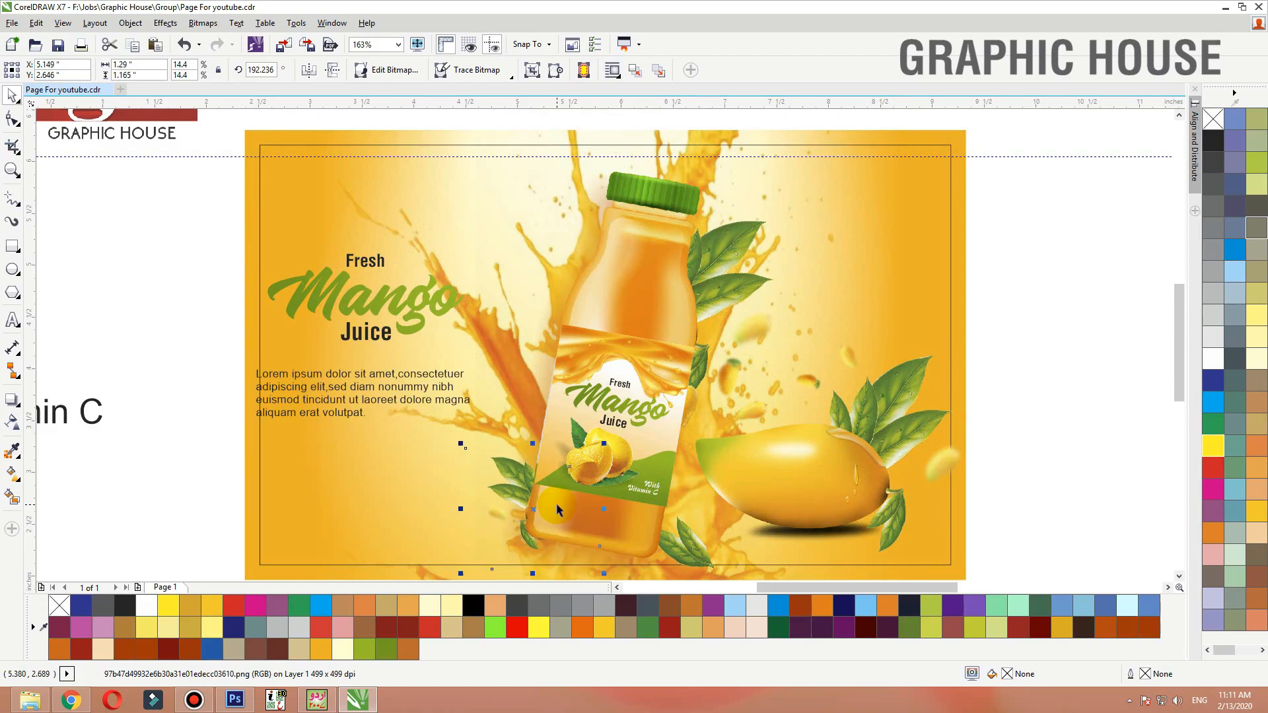
pyautogui.moveTo(557, 509); pyautogui.dragTo(633, 433)
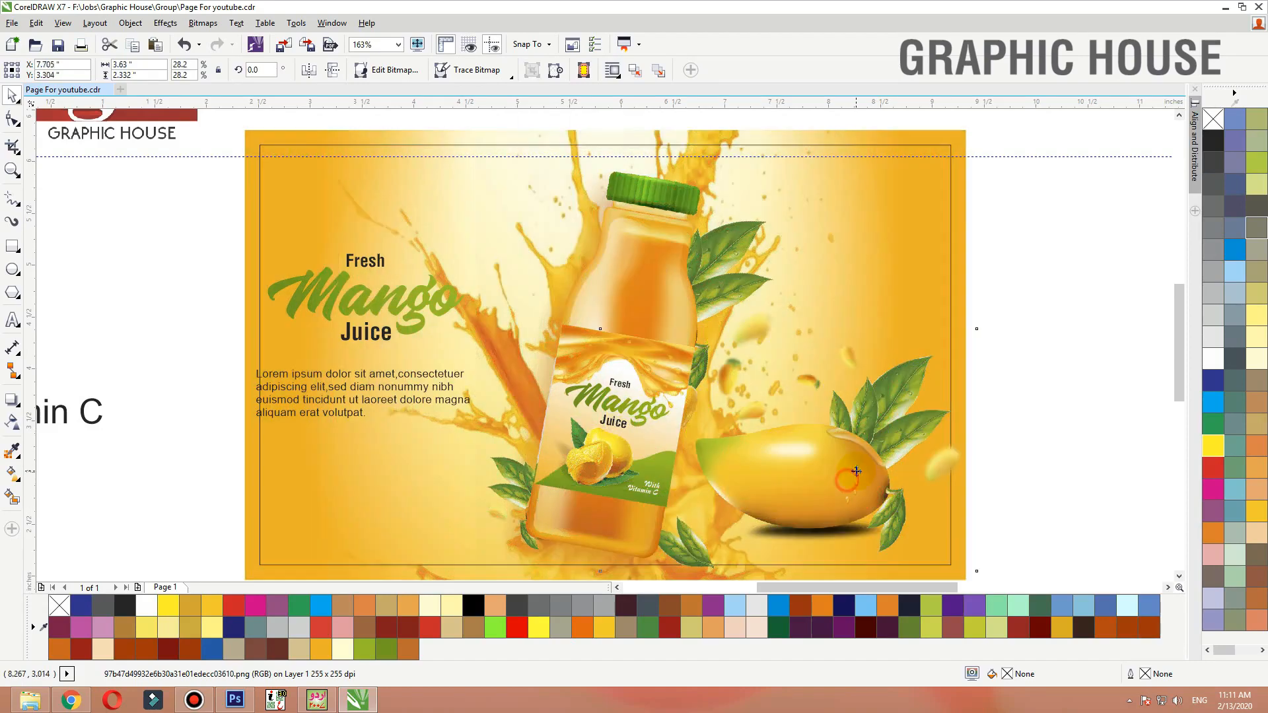
# Place the mango copy inside the background PowerClip frame so it is clipped at the design's right edge
pyautogui.click(436, 315)
pyautogui.click(486, 142)
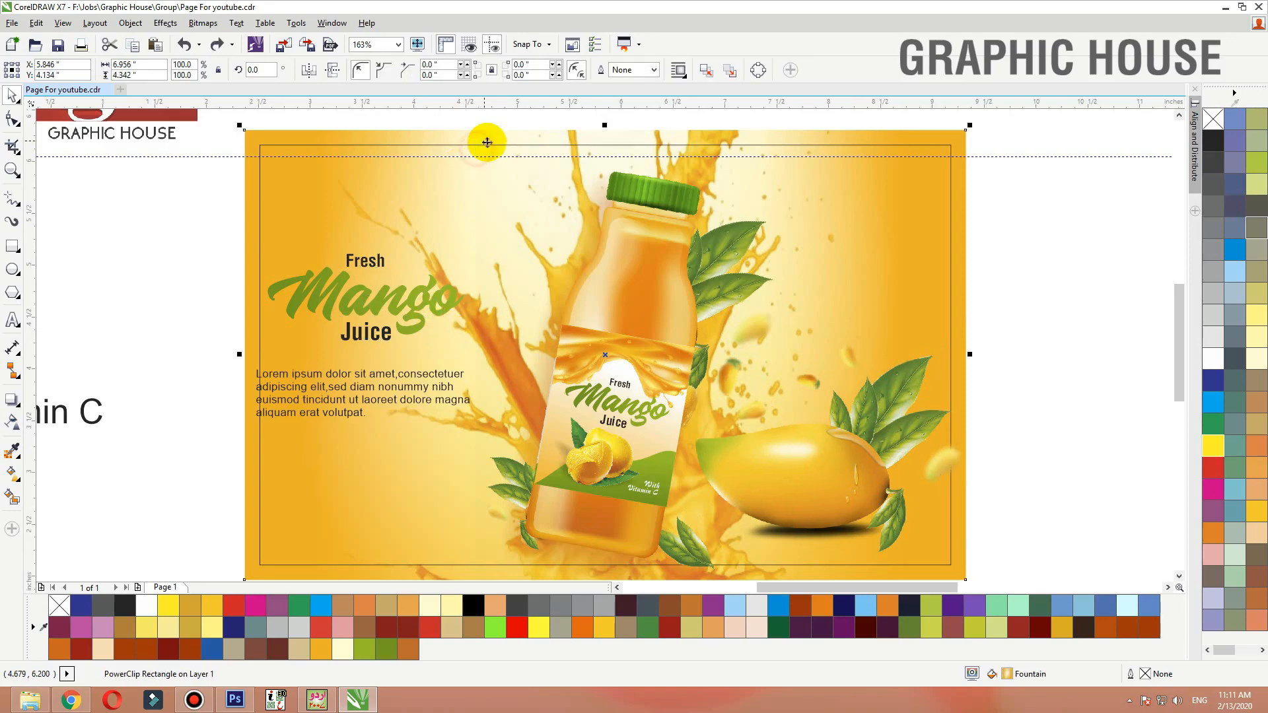
pyautogui.click(993, 156)
pyautogui.press('Delete')
pyautogui.click(1010, 192)
pyautogui.scroll(-2, 788, 300)
pyautogui.press('F2')
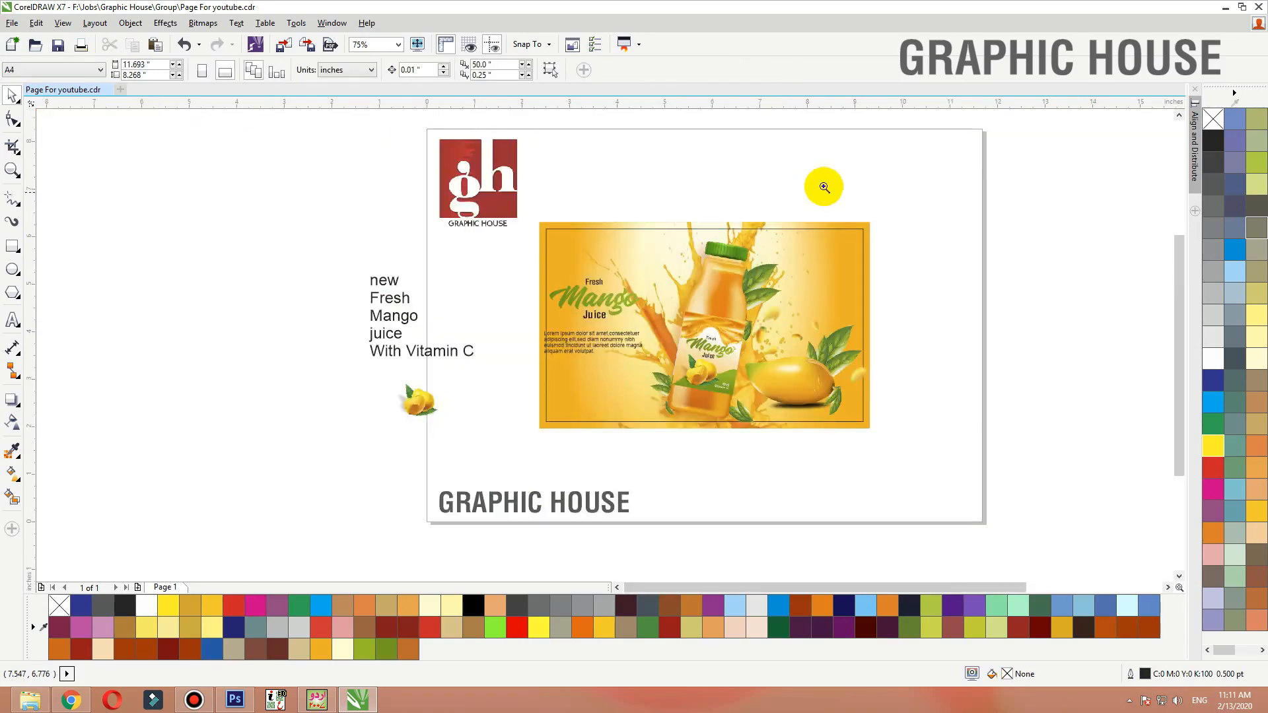
pyautogui.moveTo(824, 187); pyautogui.dragTo(261, 462)
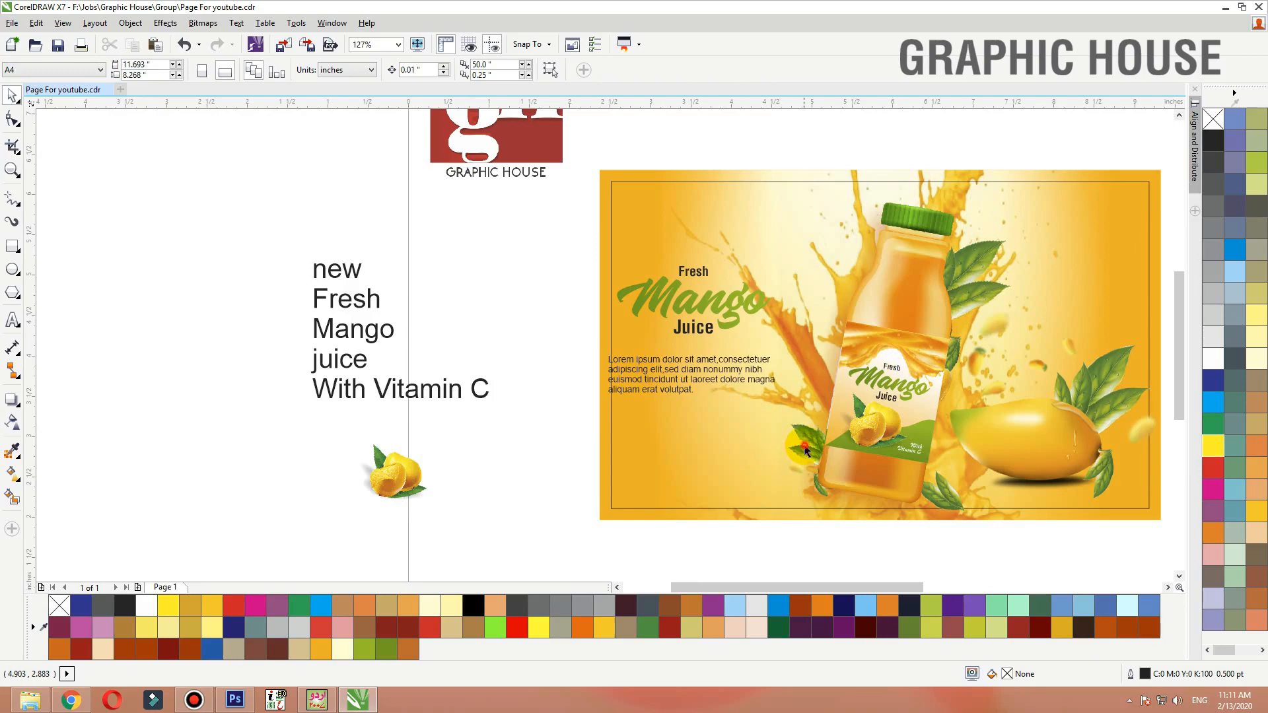
pyautogui.click(1017, 456)
pyautogui.moveTo(1062, 439); pyautogui.dragTo(1068, 444)
pyautogui.hotkey('shift', 'F2')
pyautogui.scroll(-1, 892, 361)
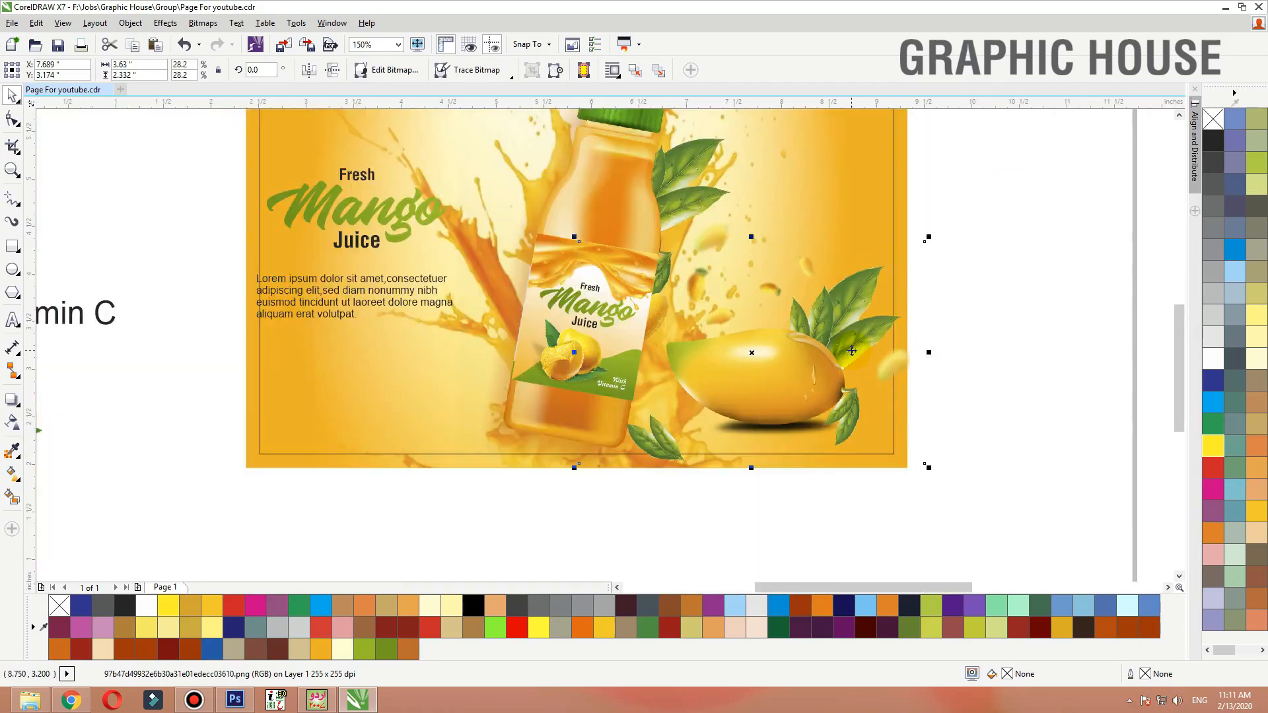
pyautogui.rightClick(851, 351)
pyautogui.click(925, 196)
pyautogui.click(903, 198)
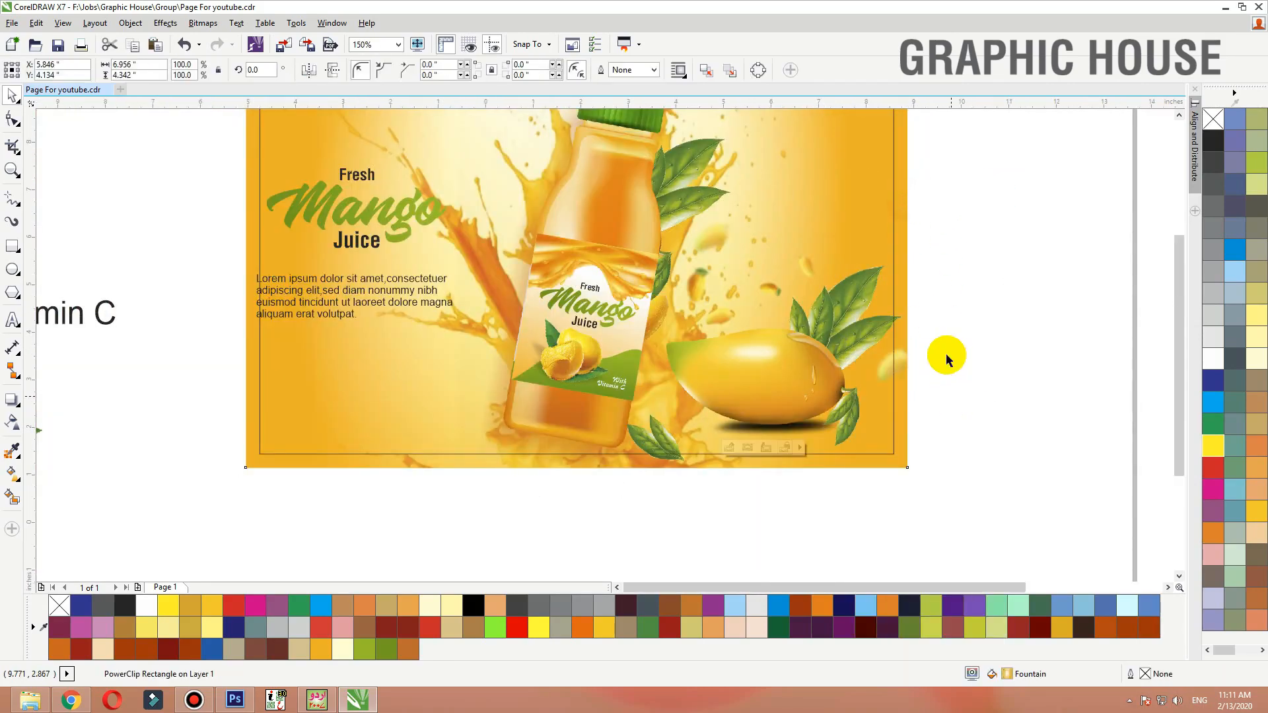
# Move the Lorem ipsum paragraph down to the lower-left corner and colour it white
pyautogui.scroll(-1, 947, 360)
pyautogui.press('F2')
pyautogui.moveTo(966, 220); pyautogui.dragTo(267, 478)
pyautogui.click(618, 352)
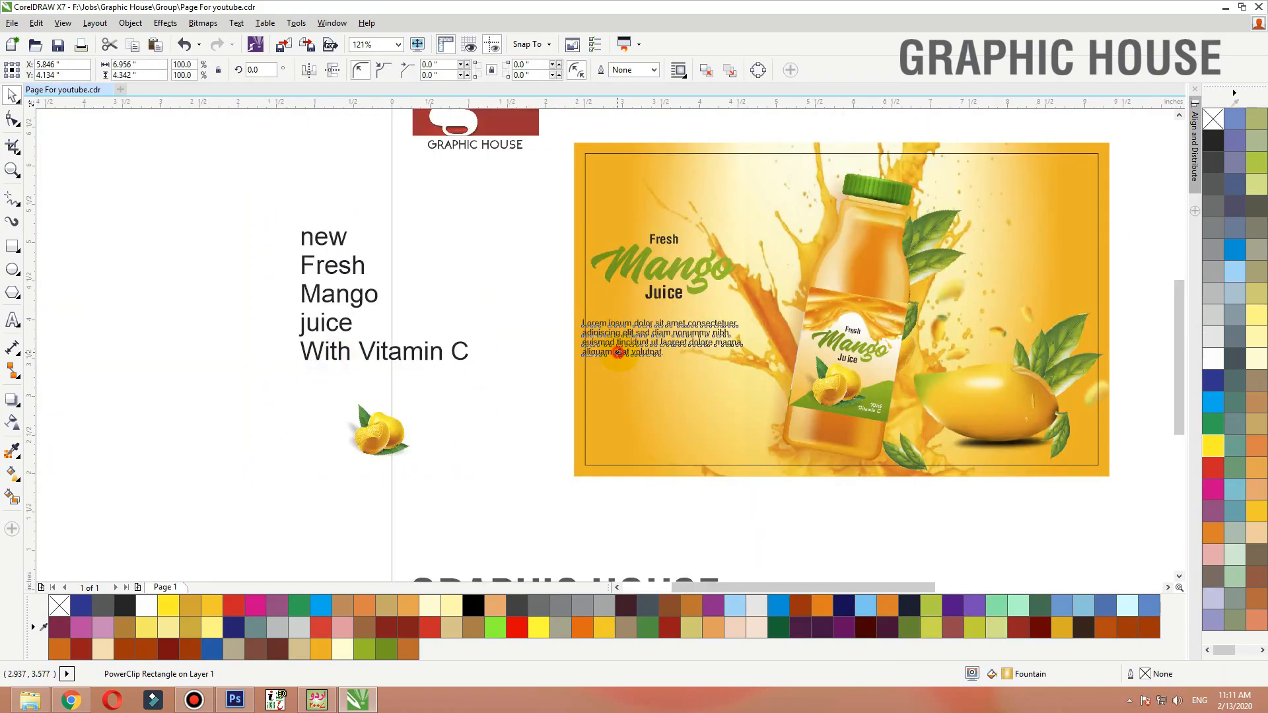
pyautogui.moveTo(617, 353); pyautogui.dragTo(636, 457)
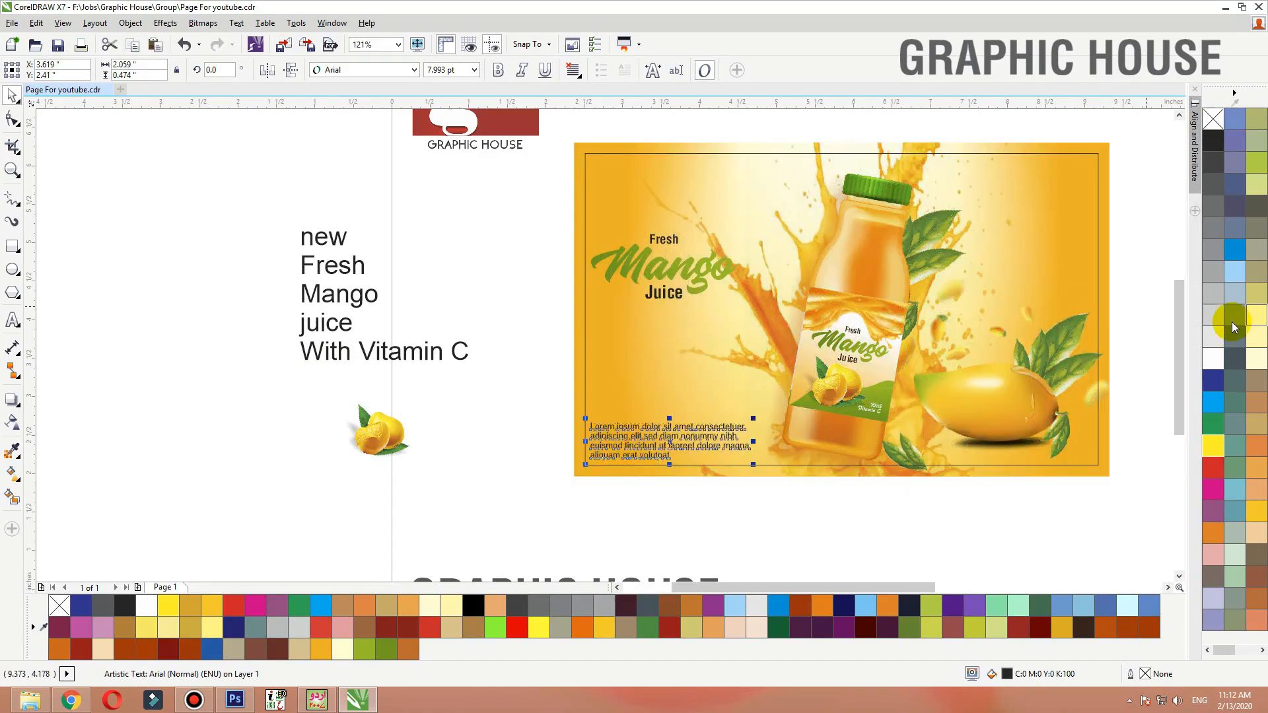
pyautogui.click(1212, 357)
# Move the Fresh Mango Juice headline group down, just above the paragraph
pyautogui.click(579, 222)
pyautogui.keyDown('ctrl'); pyautogui.click(580, 222); pyautogui.keyUp('ctrl')
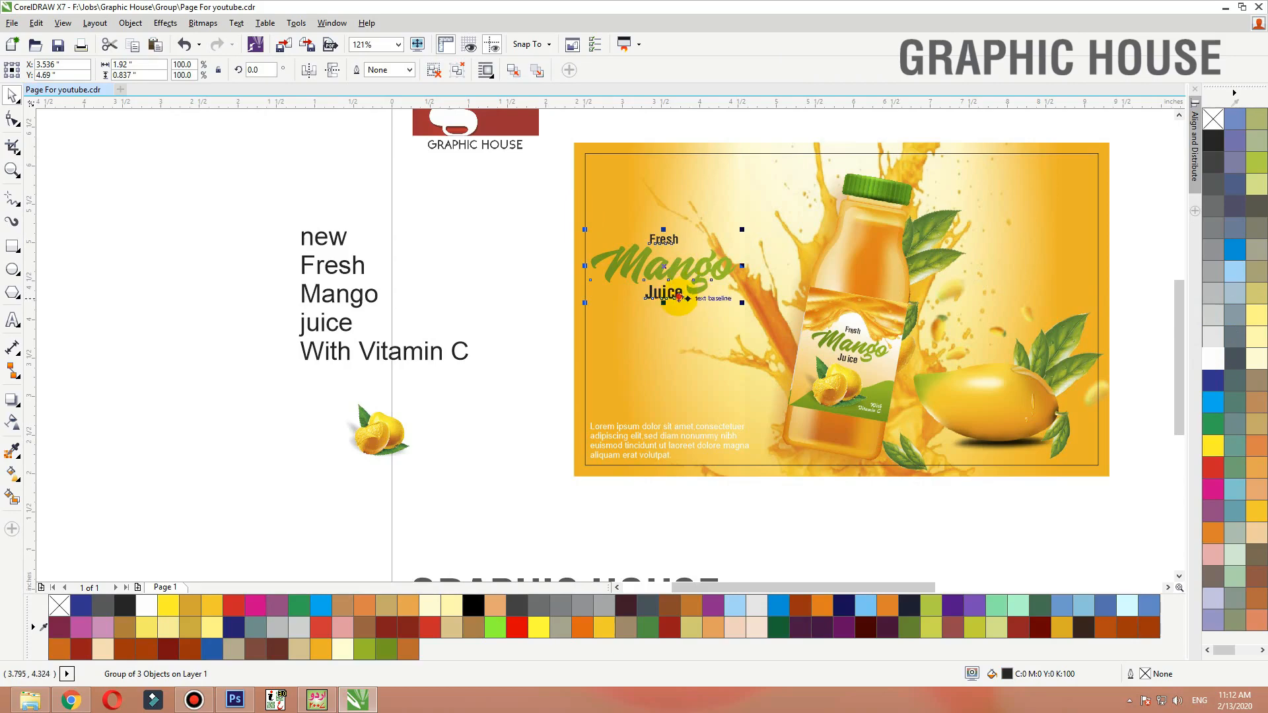
pyautogui.moveTo(678, 297); pyautogui.dragTo(673, 408)
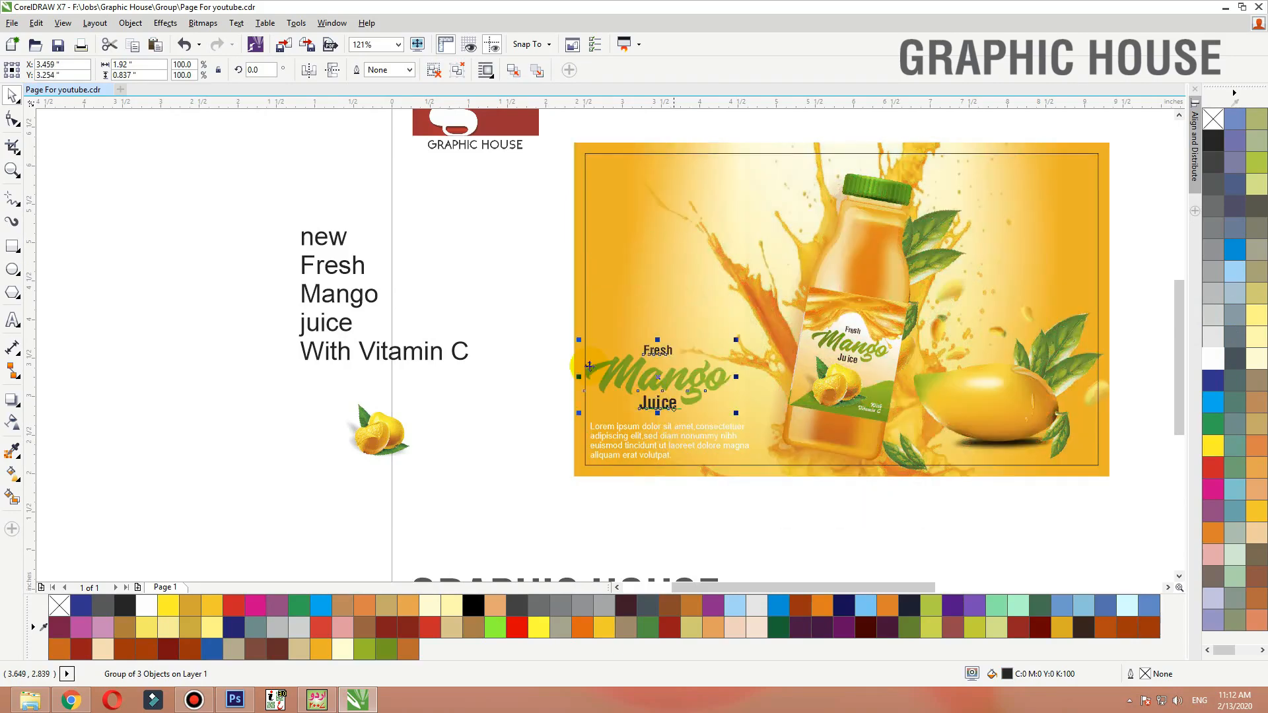
# Delete the leftover reference text beside the page
pyautogui.moveTo(509, 216); pyautogui.dragTo(286, 424)
pyautogui.press('Delete')
pyautogui.click(367, 433)
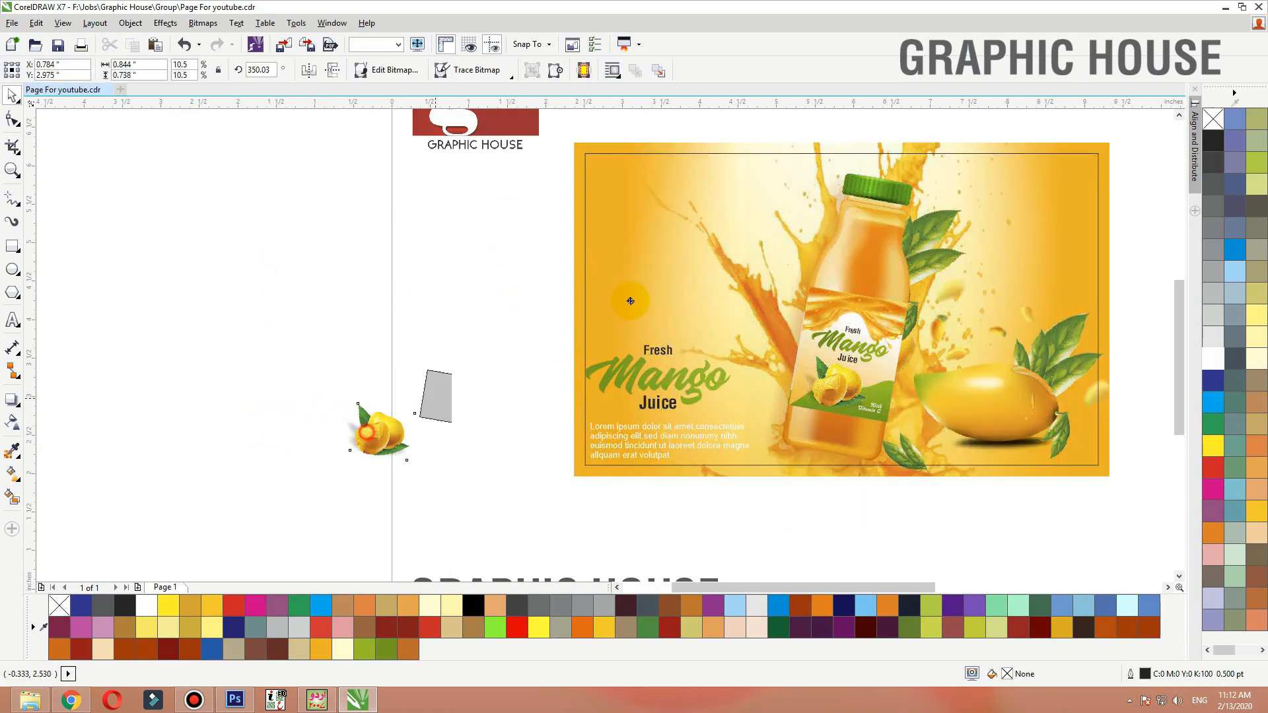
pyautogui.moveTo(630, 301); pyautogui.dragTo(684, 240)
pyautogui.press('F2')
pyautogui.moveTo(497, 151)
pyautogui.mouseDown()
pyautogui.moveTo(591, 249)
pyautogui.moveTo(1181, 527)
pyautogui.mouseUp()
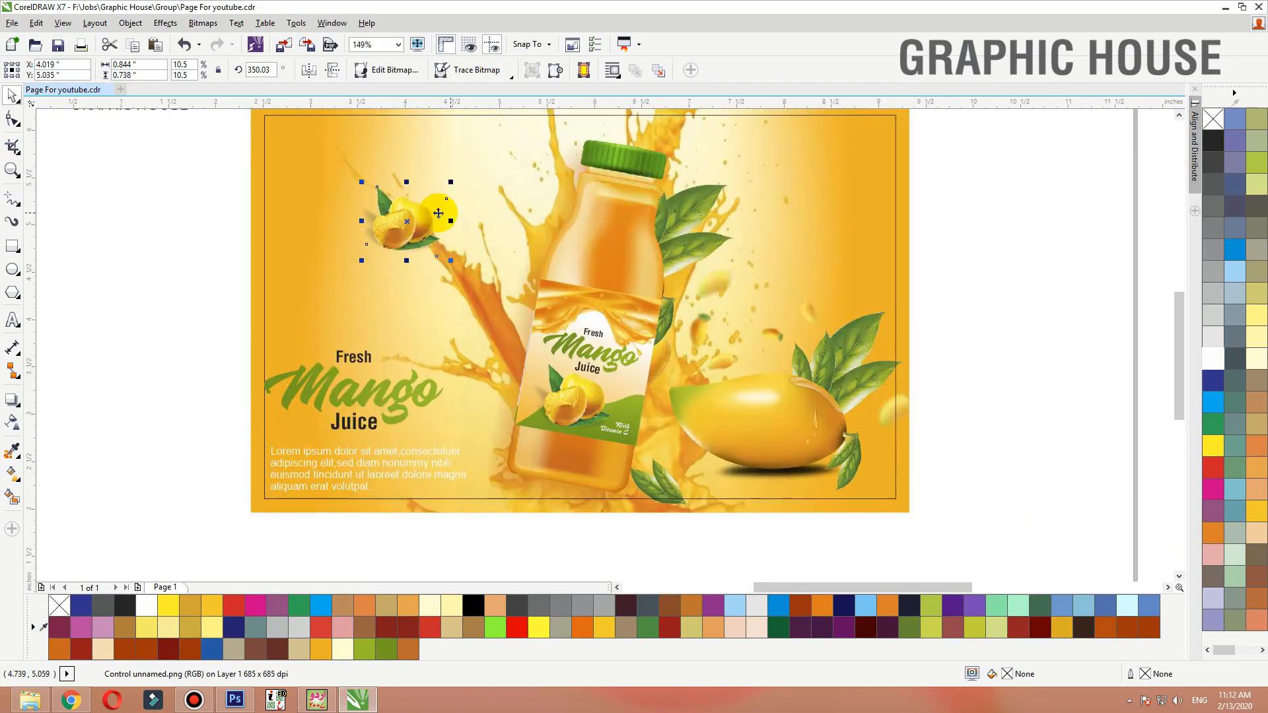
pyautogui.moveTo(450, 182); pyautogui.dragTo(451, 253)
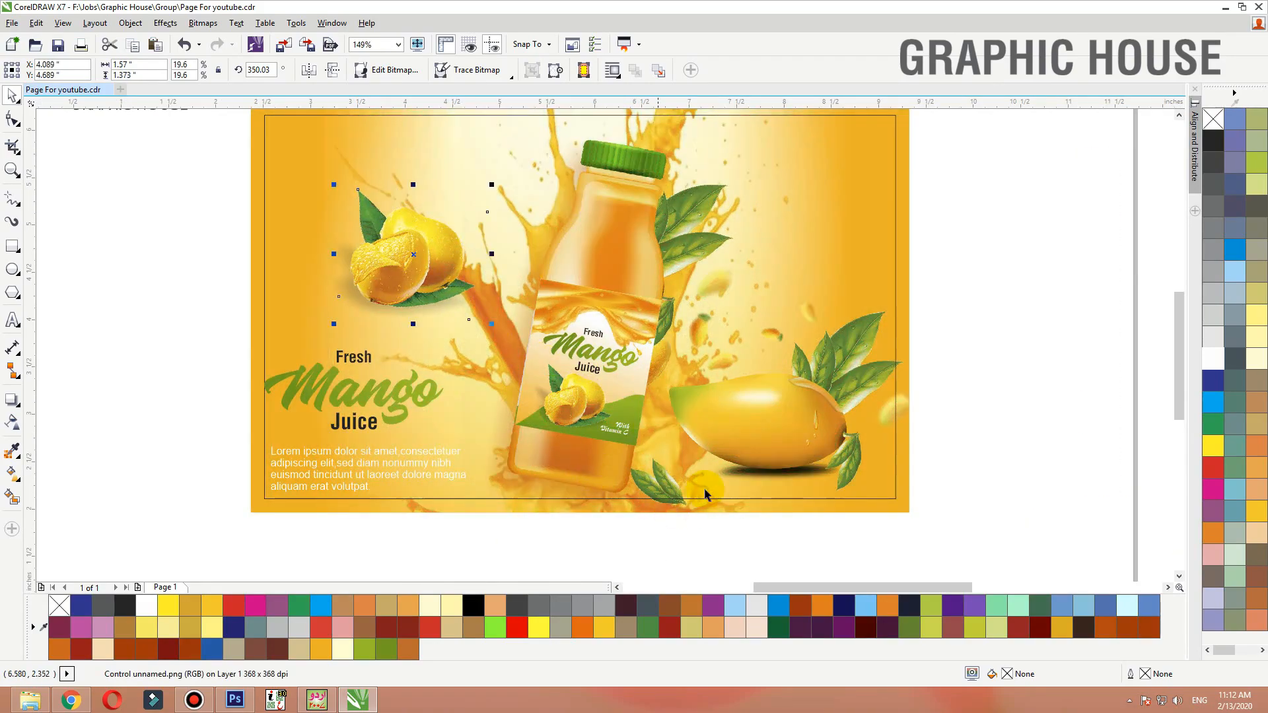
pyautogui.press('Delete')
# Remove the fill and outline from the inner border rectangle of the design
pyautogui.click(909, 262)
pyautogui.hotkey('shift', 'F2')
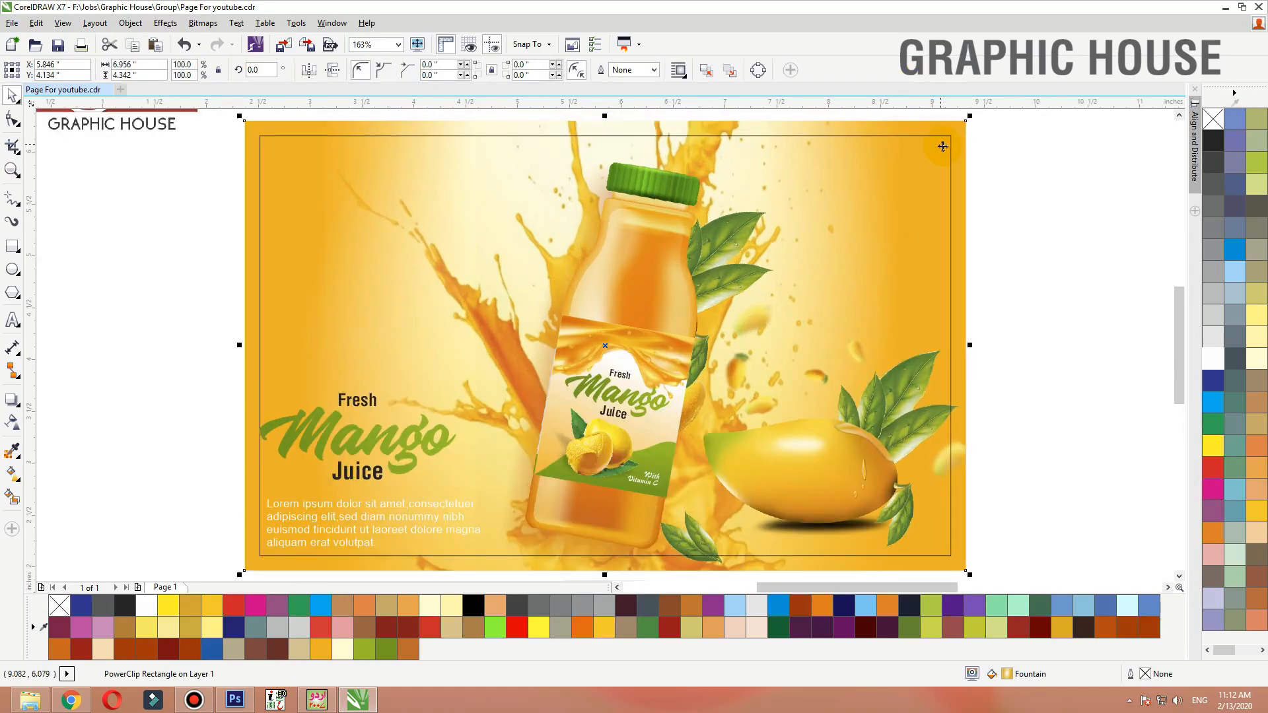
pyautogui.click(942, 146)
pyautogui.click(1211, 119)
pyautogui.rightClick(1214, 117)
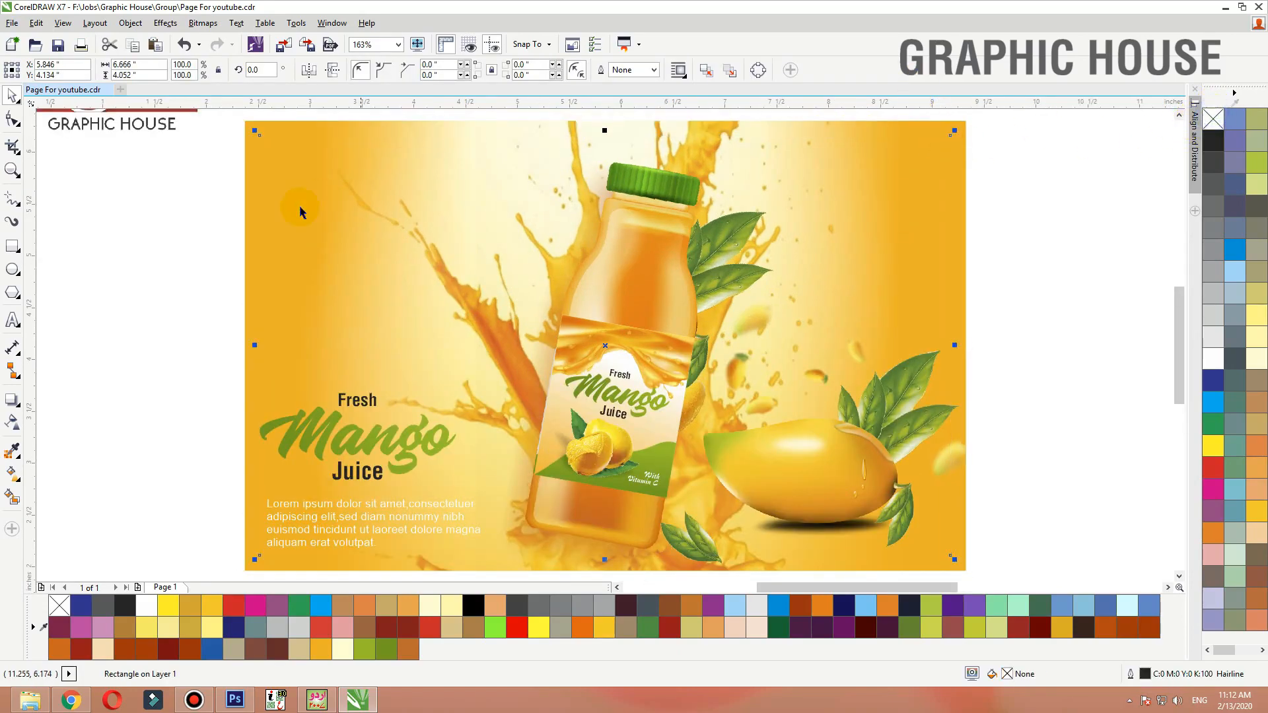
# Colour the Juice and Fresh headline words white
pyautogui.click(198, 229)
pyautogui.press('F2')
pyautogui.moveTo(142, 253); pyautogui.dragTo(687, 599)
pyautogui.moveTo(487, 428); pyautogui.dragTo(486, 425)
pyautogui.click(523, 377)
pyautogui.keyDown('ctrl'); pyautogui.click(522, 378); pyautogui.keyUp('ctrl')
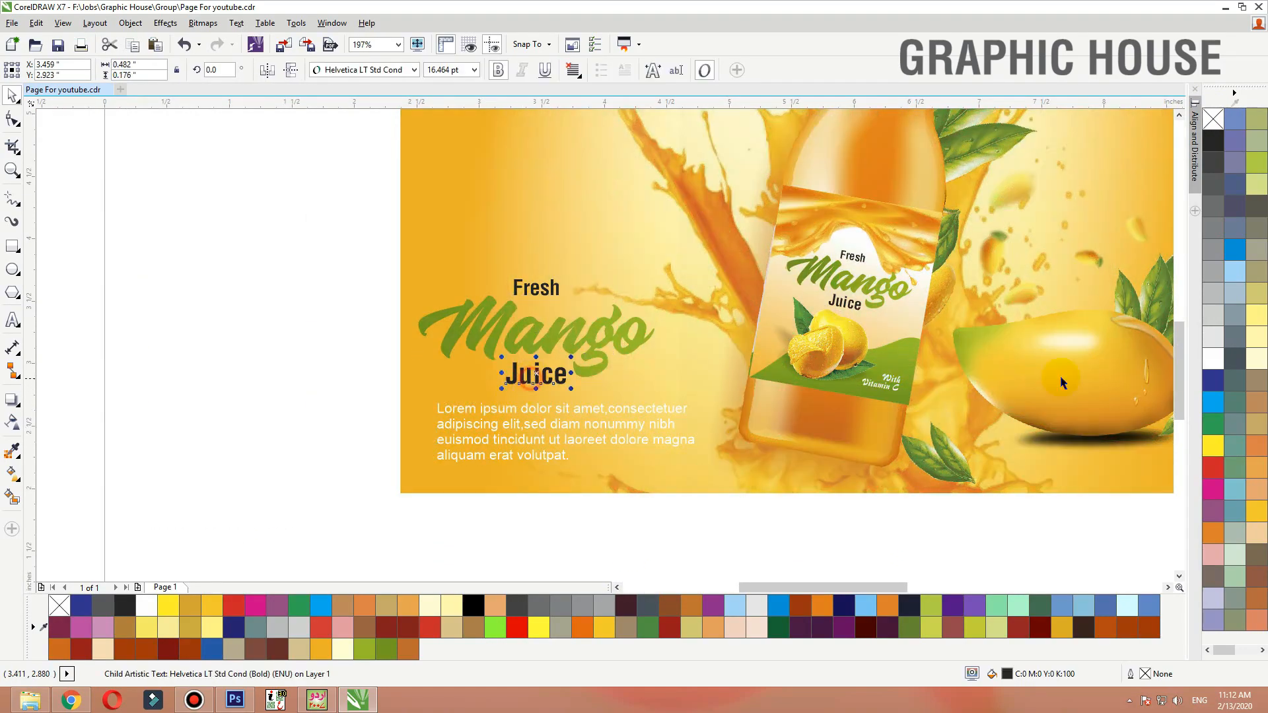
pyautogui.click(1213, 358)
pyautogui.keyDown('ctrl'); pyautogui.click(536, 300); pyautogui.keyUp('ctrl')
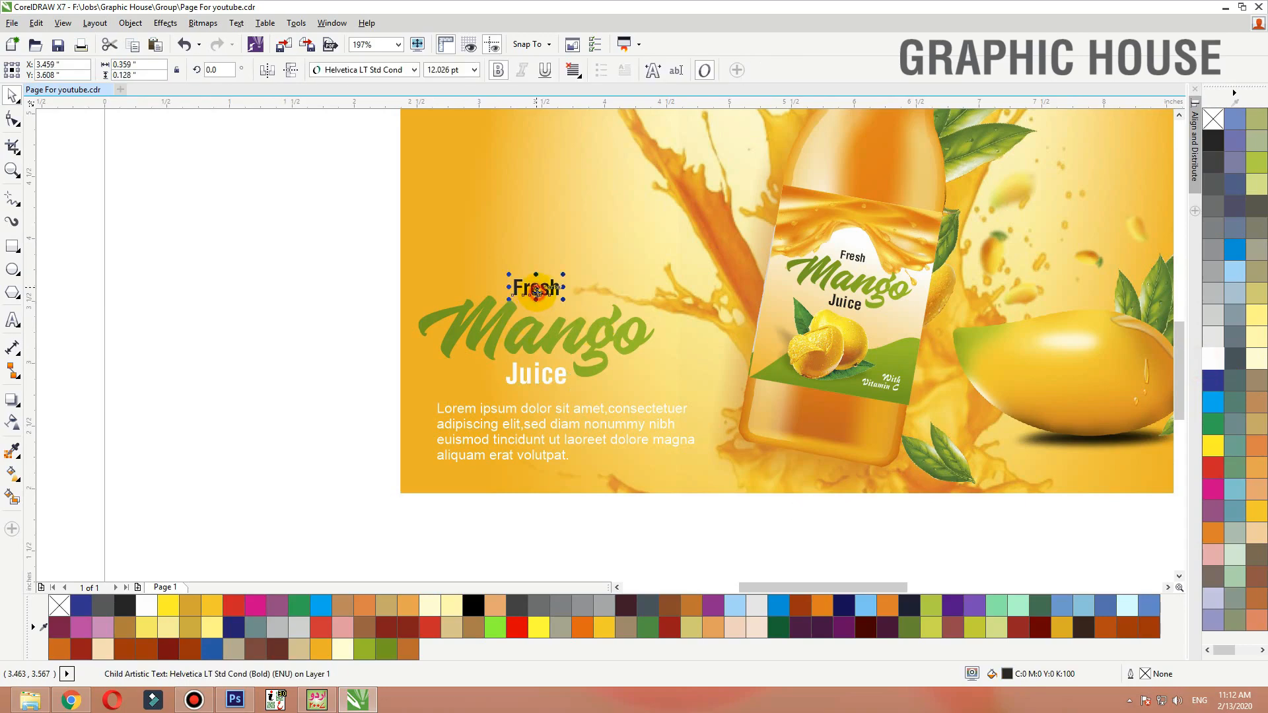
pyautogui.click(1213, 358)
# Give the Mango headline text a 1 pt outline placed behind the fill and scaled with the object
pyautogui.moveTo(536, 344); pyautogui.dragTo(550, 344)
pyautogui.keyDown('ctrl'); pyautogui.click(549, 344); pyautogui.keyUp('ctrl')
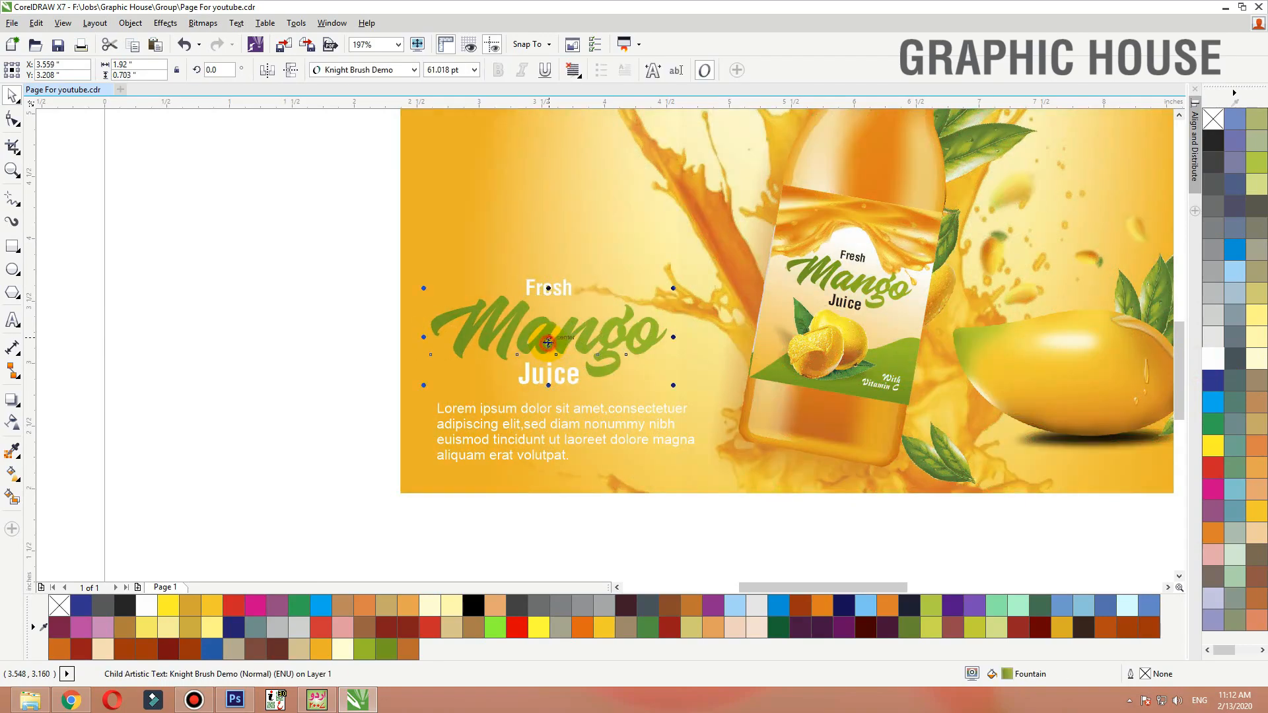
pyautogui.hotkey('shift', 'F2')
pyautogui.press('F12')
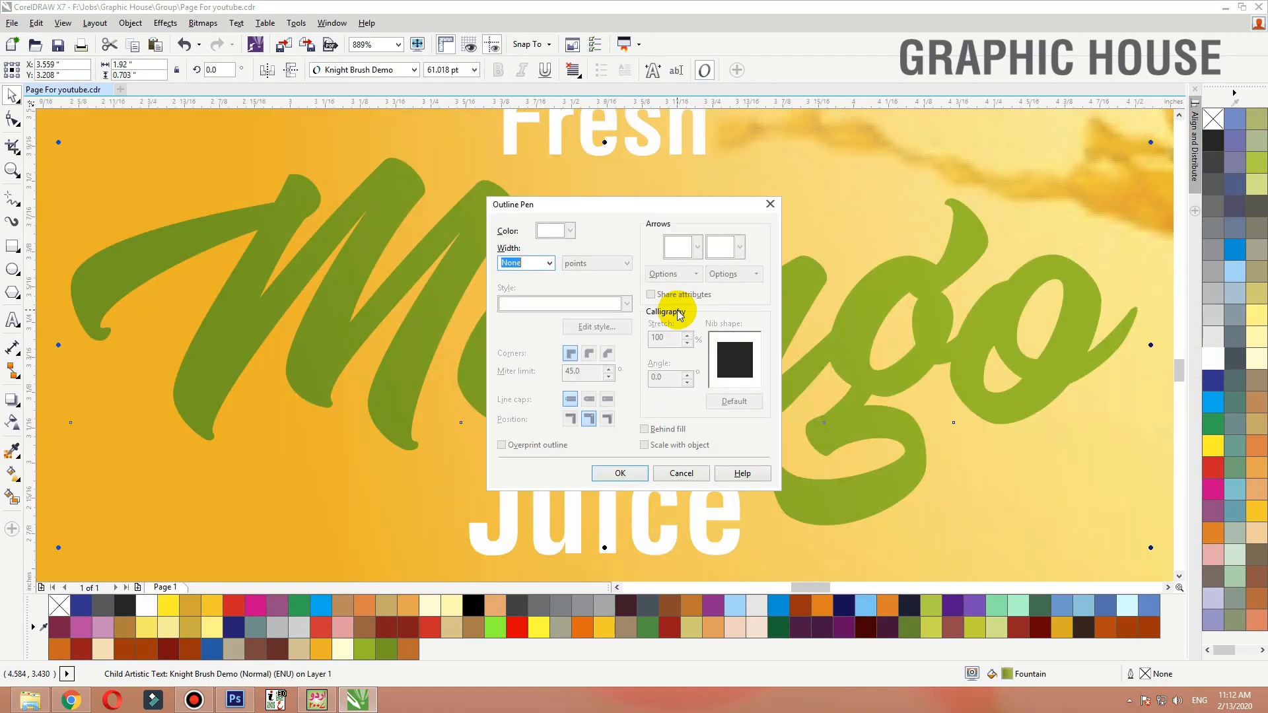
pyautogui.write('1')
pyautogui.press('Return')
pyautogui.press('F12')
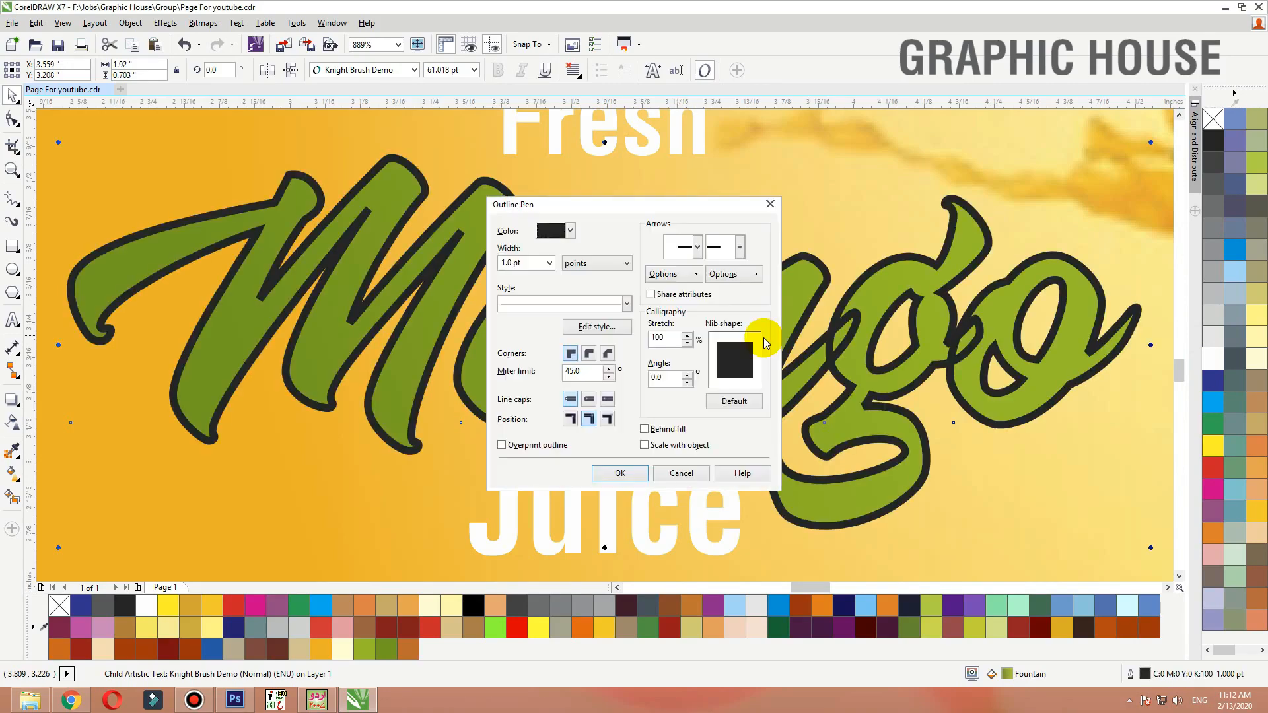
pyautogui.click(644, 445)
pyautogui.click(645, 429)
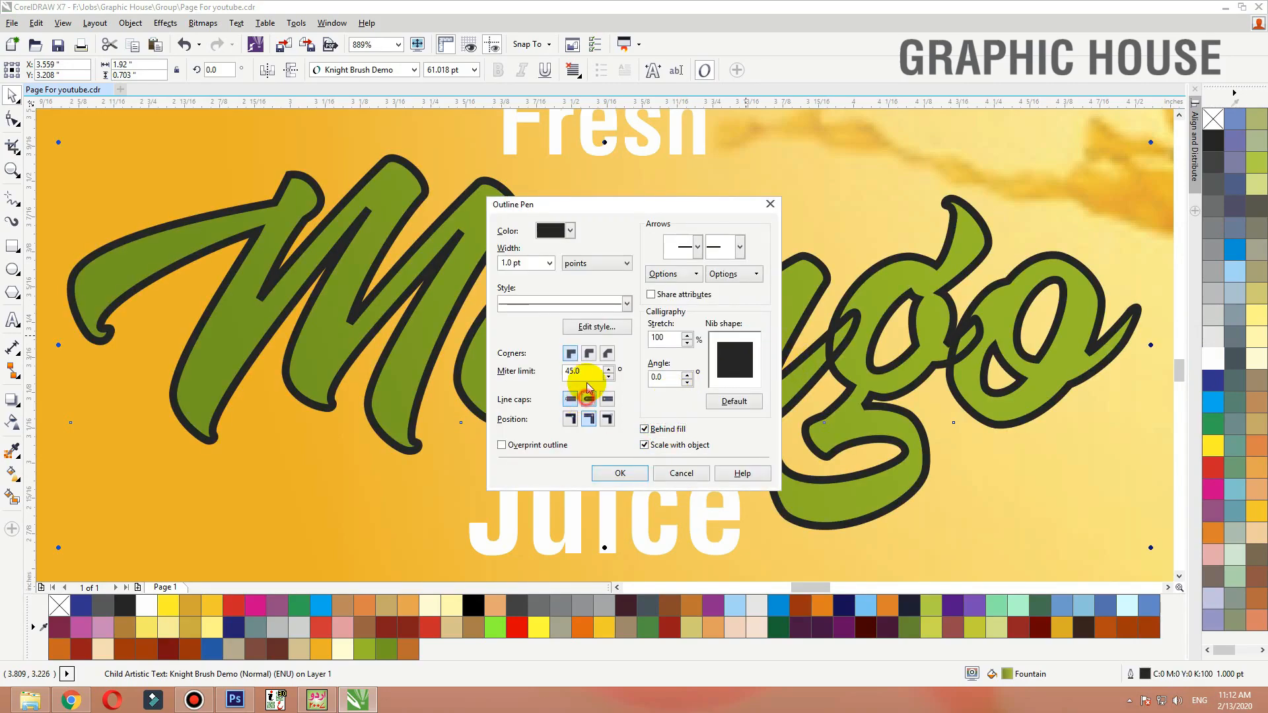
pyautogui.click(618, 473)
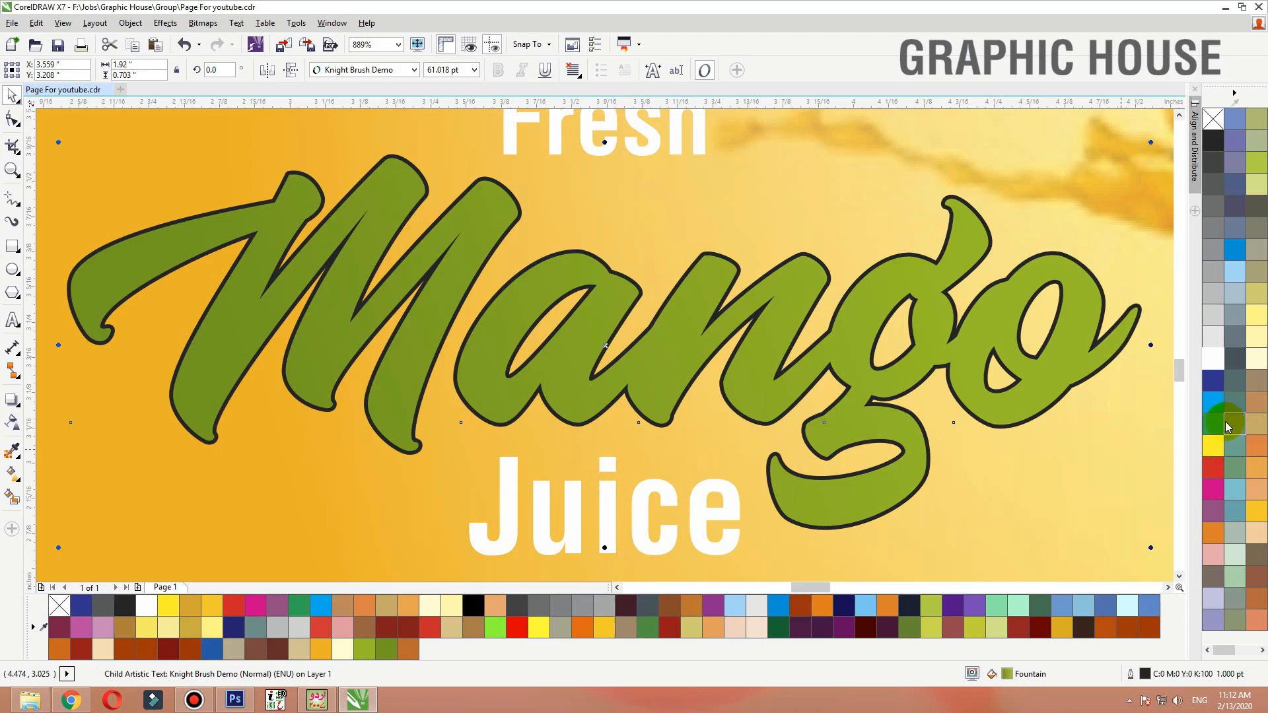
# Change the Mango text's outline colour to white and its width to 2 pt
pyautogui.rightClick(1213, 367)
pyautogui.scroll(-4, 650, 330)
pyautogui.moveTo(648, 335); pyautogui.dragTo(653, 332)
pyautogui.hotkey('ctrl', 'z')
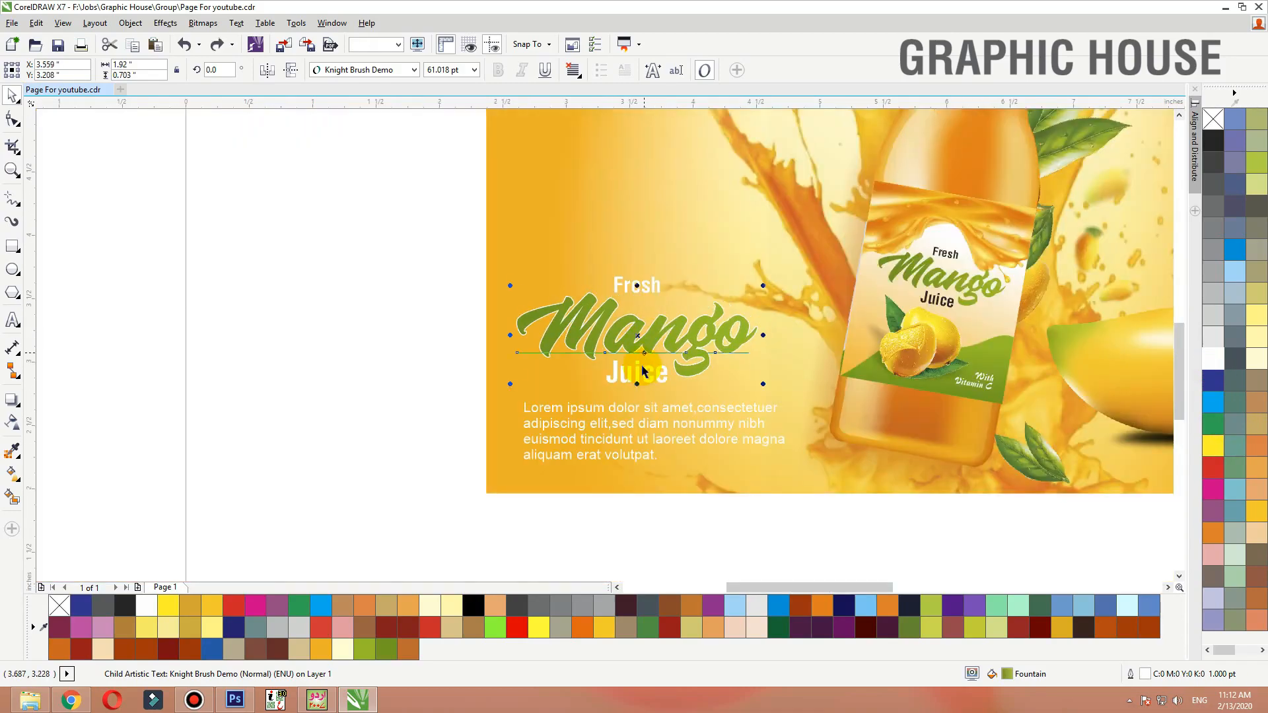
pyautogui.click(643, 366)
pyautogui.click(440, 72)
pyautogui.click(417, 231)
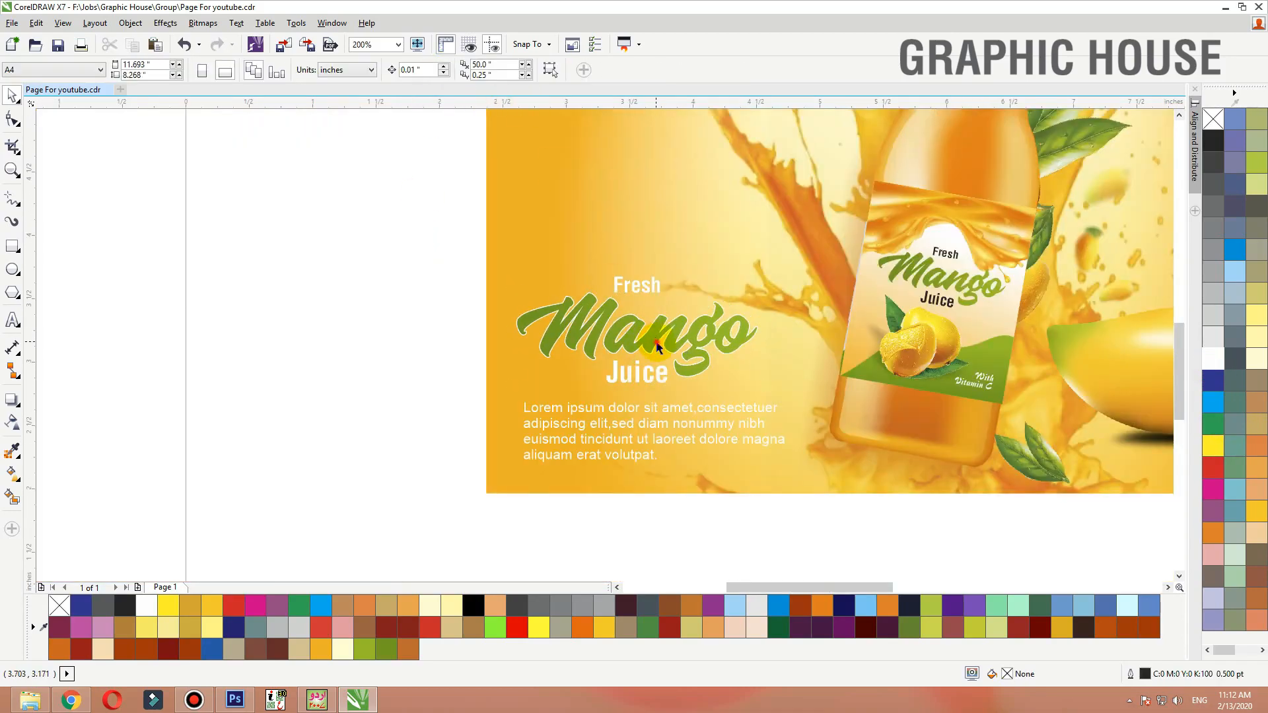
pyautogui.click(657, 347)
pyautogui.scroll(4, 753, 275)
pyautogui.press('F12')
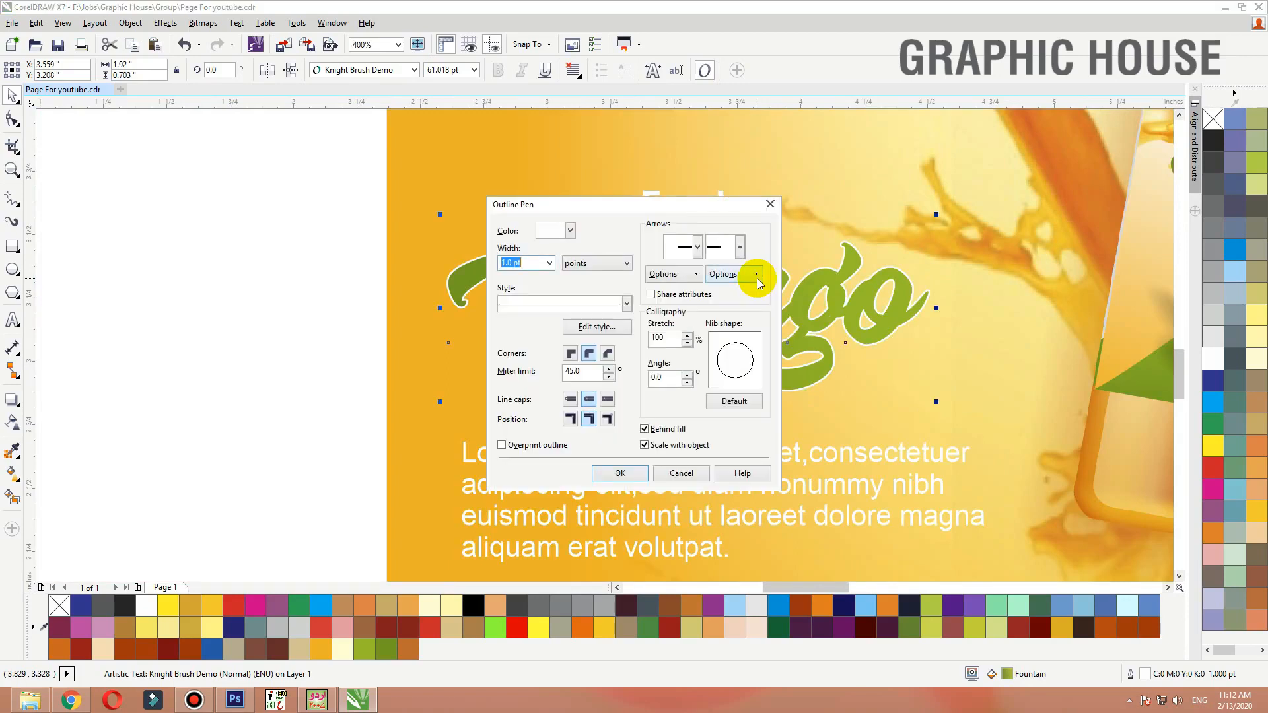
pyautogui.write('2')
pyautogui.press('Return')
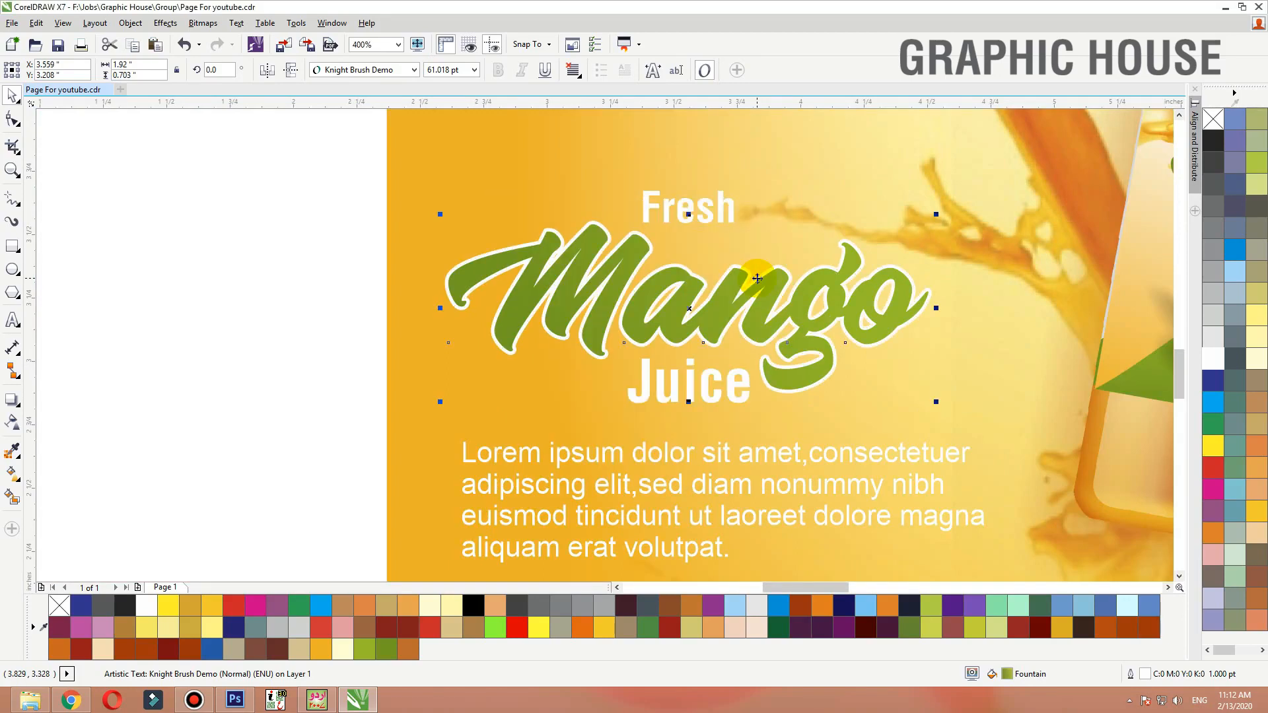
pyautogui.press('F12')
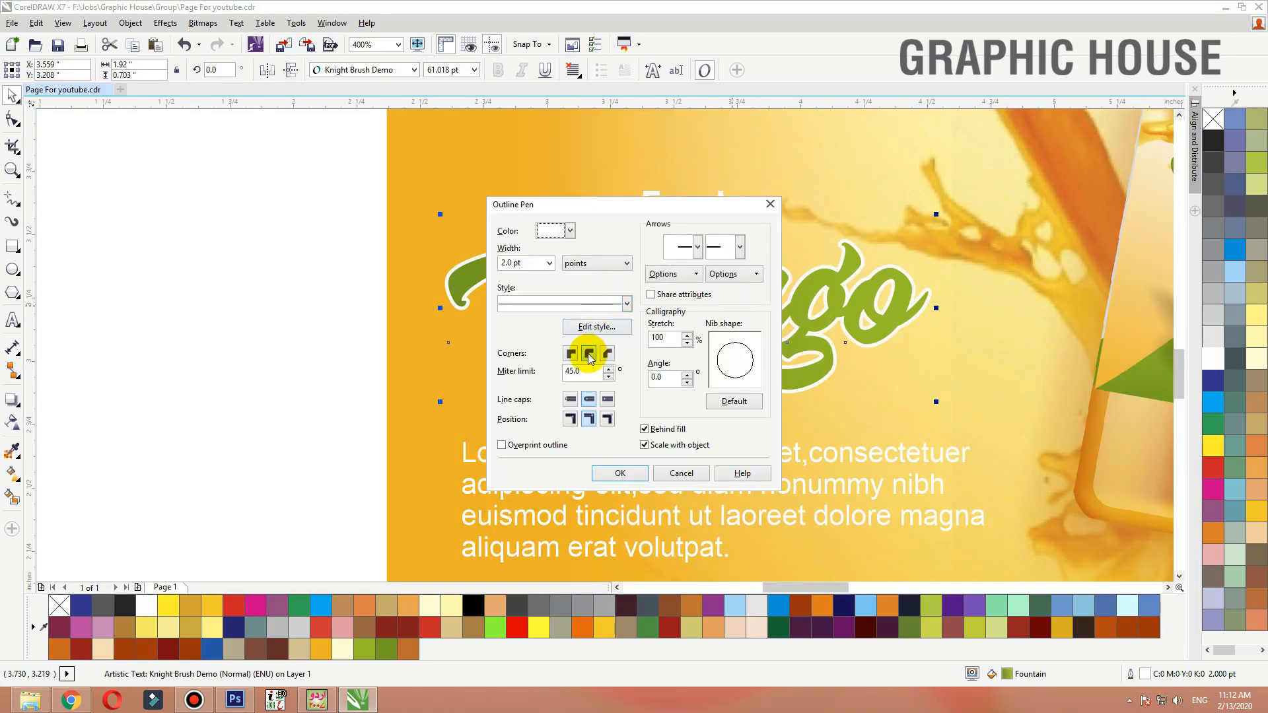
pyautogui.click(610, 473)
# Add a drop shadow to the Mango text with opacity 88 and feathering 5, shortening its offset
pyautogui.click(12, 400)
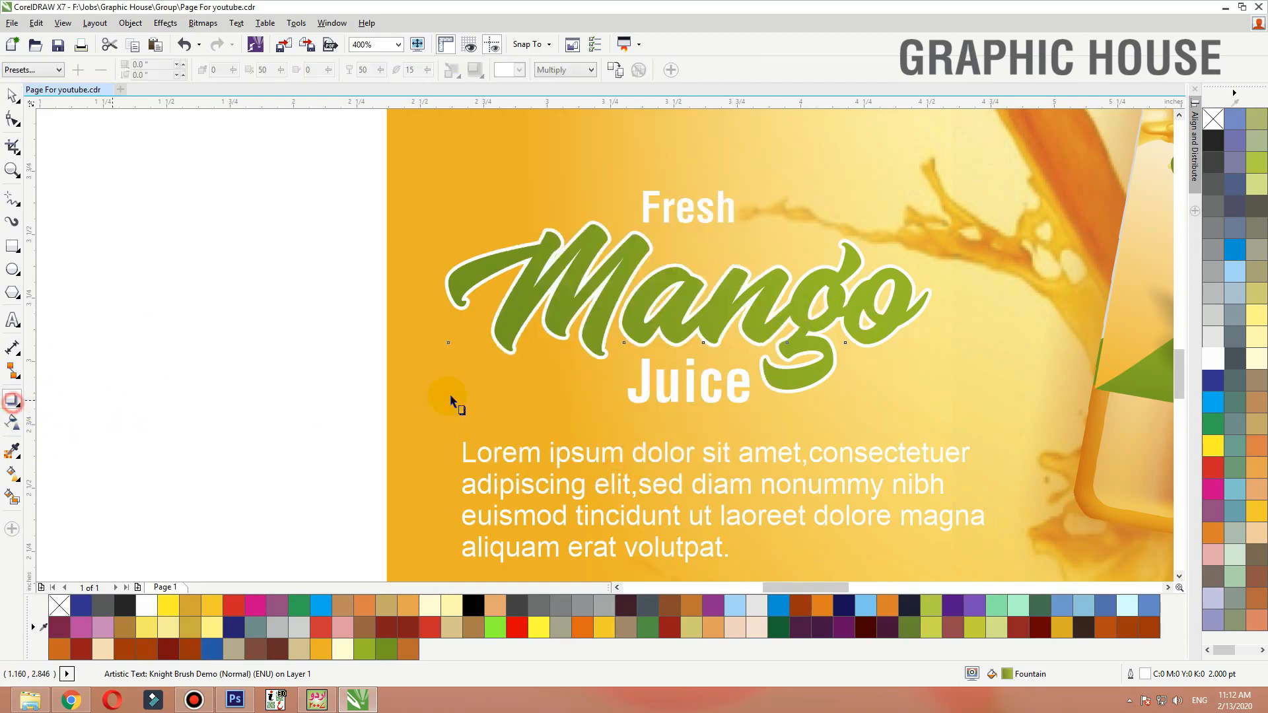
pyautogui.moveTo(678, 303); pyautogui.dragTo(636, 377)
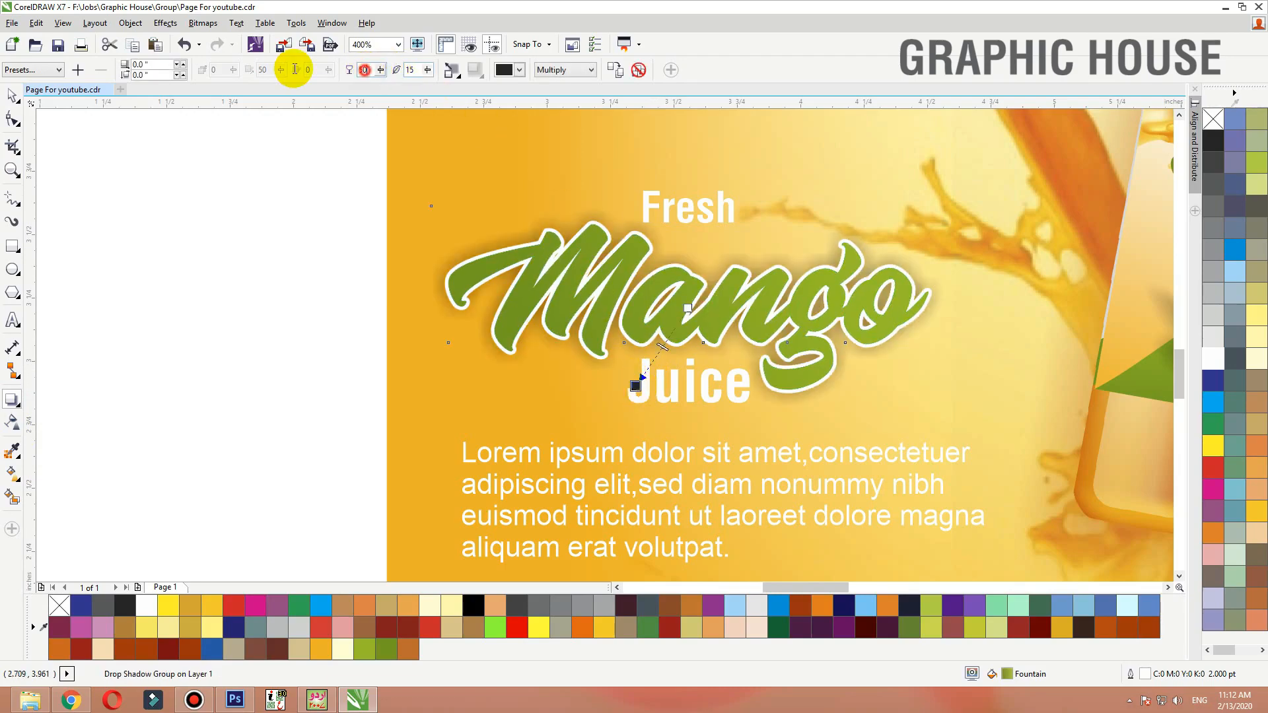
pyautogui.write('88')
pyautogui.press('Tab')
pyautogui.write('5')
pyautogui.press('Return')
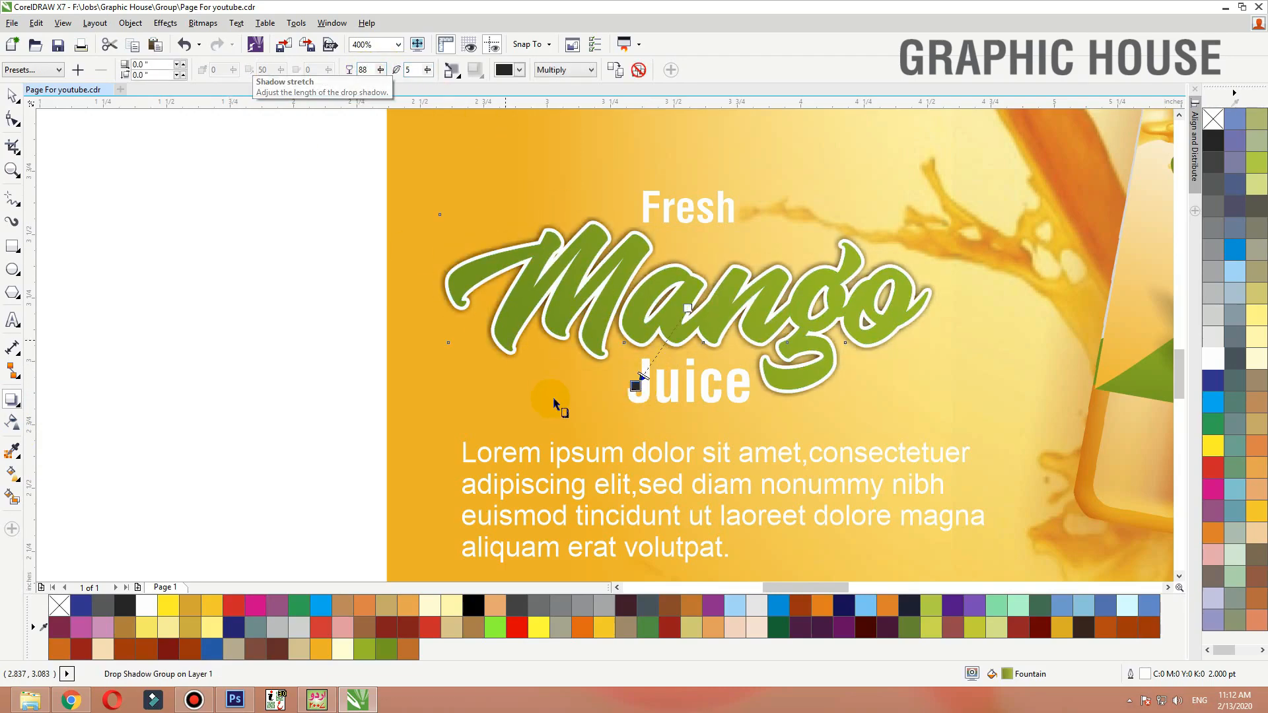
pyautogui.moveTo(635, 385); pyautogui.dragTo(658, 354)
pyautogui.press('space')
pyautogui.keyDown('ctrl'); pyautogui.click(719, 405); pyautogui.keyUp('ctrl')
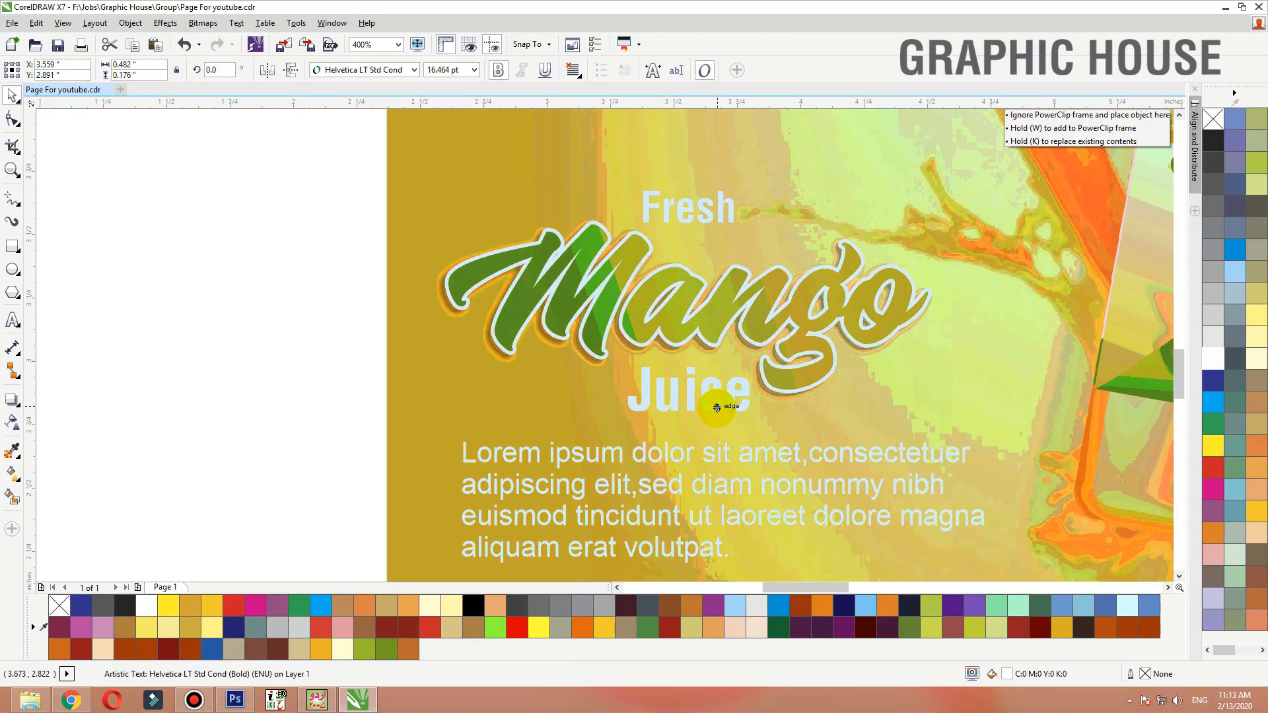
pyautogui.keyDown('ctrl'); pyautogui.keyDown('shift'); pyautogui.click(701, 225); pyautogui.keyUp('shift'); pyautogui.keyUp('ctrl')
pyautogui.click(428, 152)
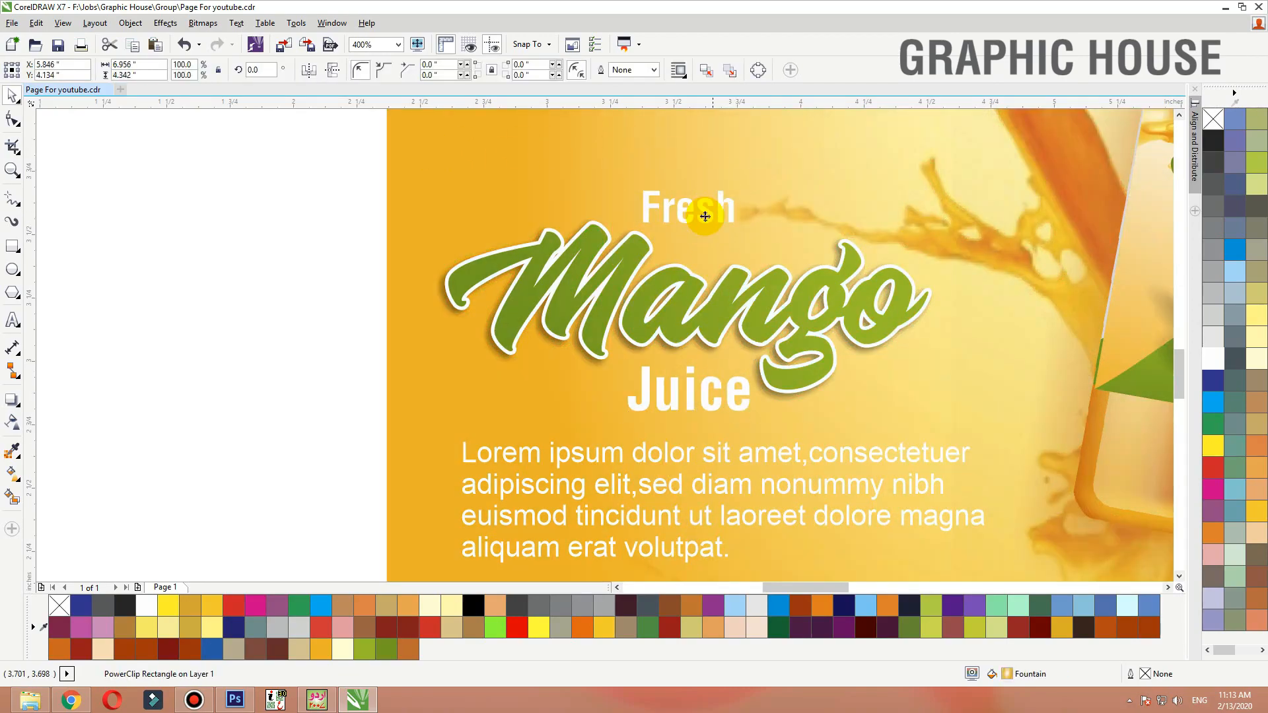
pyautogui.moveTo(701, 218); pyautogui.dragTo(553, 219)
pyautogui.hotkey('ctrl', 'z')
# Move the Fresh word left so it sits above the start of Mango
pyautogui.click(711, 209)
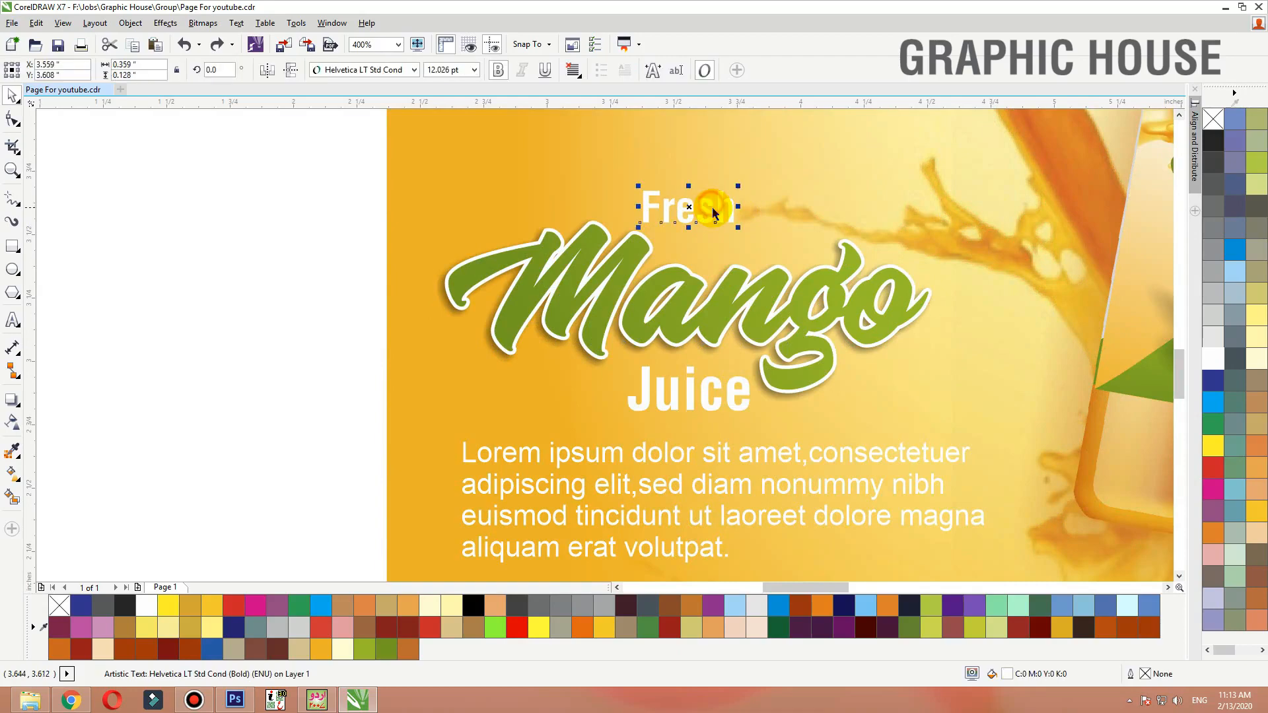
pyautogui.click(706, 208)
pyautogui.moveTo(708, 220); pyautogui.dragTo(531, 206)
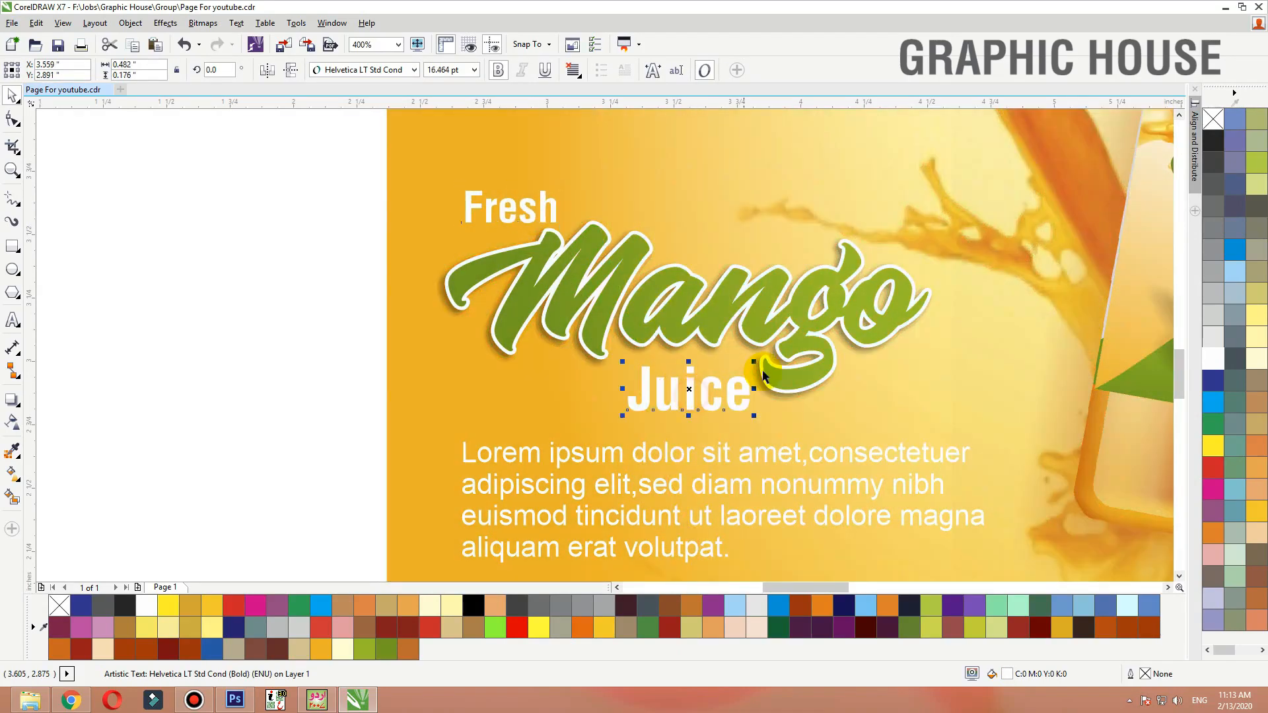
# Shrink the Juice word slightly and colour both Fresh and Juice black
pyautogui.moveTo(753, 362); pyautogui.dragTo(748, 363)
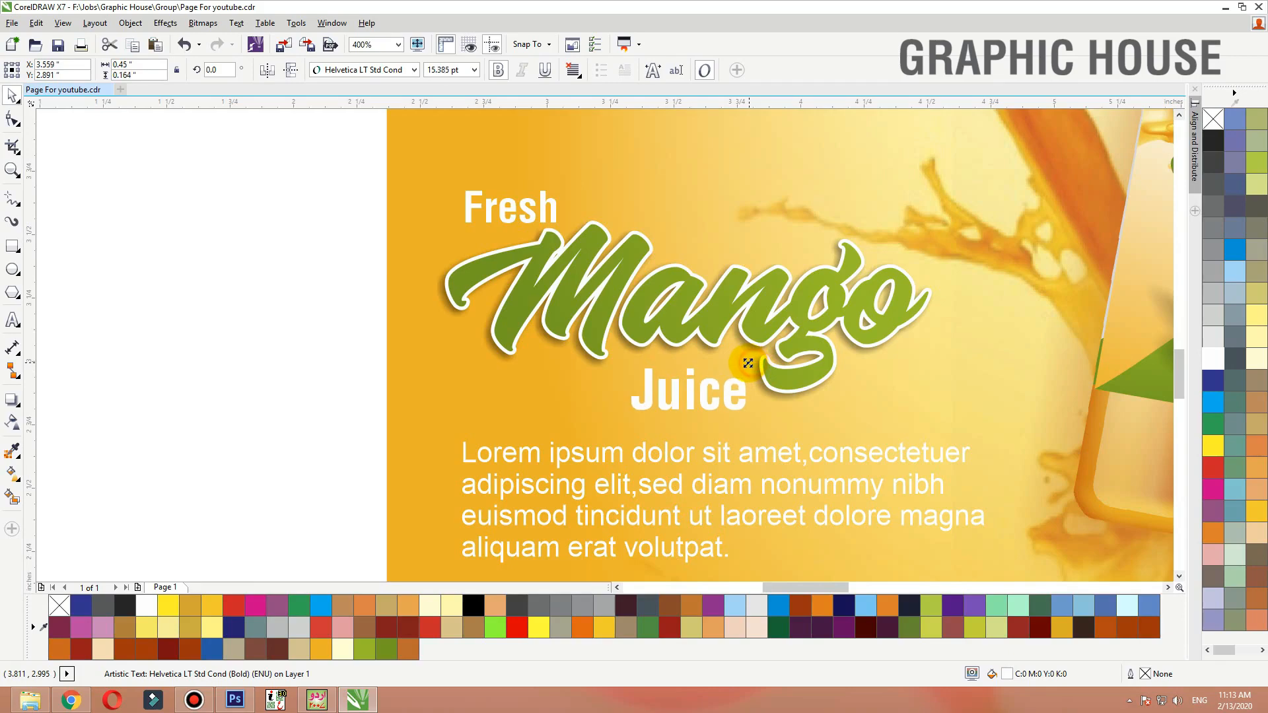
pyautogui.keyDown('shift'); pyautogui.click(536, 215); pyautogui.keyUp('shift')
pyautogui.click(1213, 141)
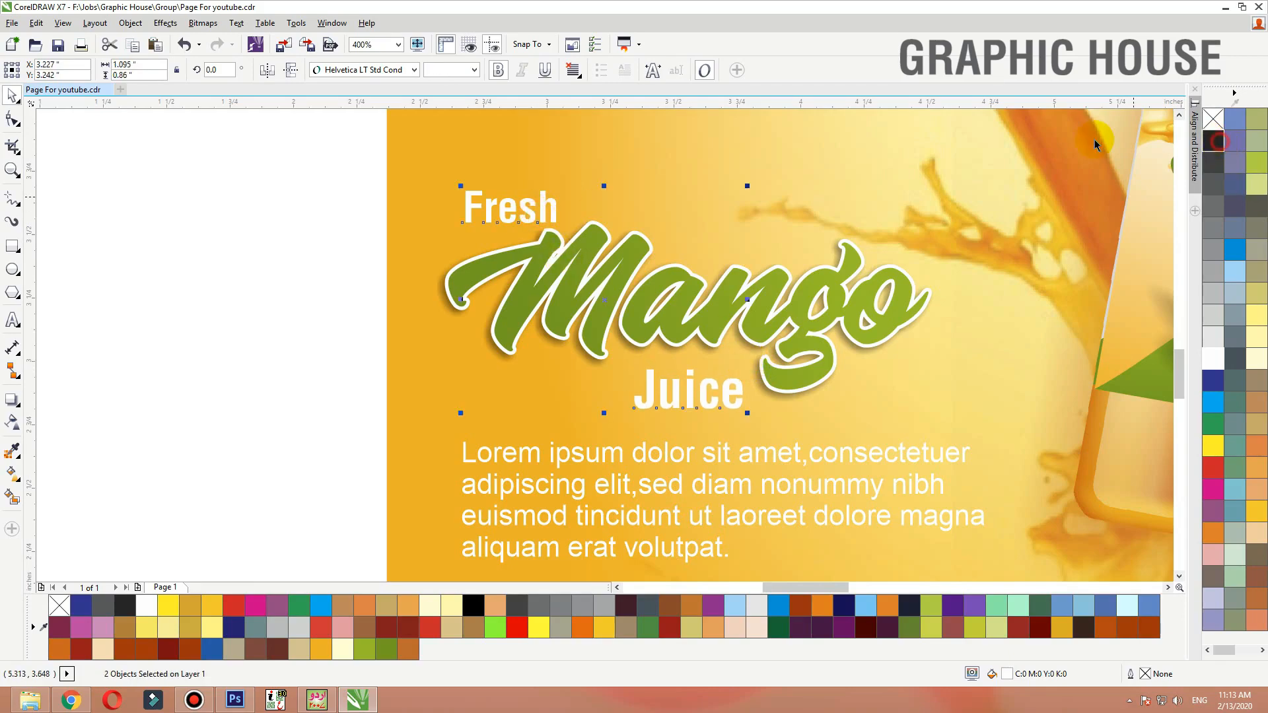
# Delete the stray empty rectangle left on the desktop beside the page
pyautogui.click(424, 342)
pyautogui.hotkey('shift', 'F2')
pyautogui.click(1047, 258)
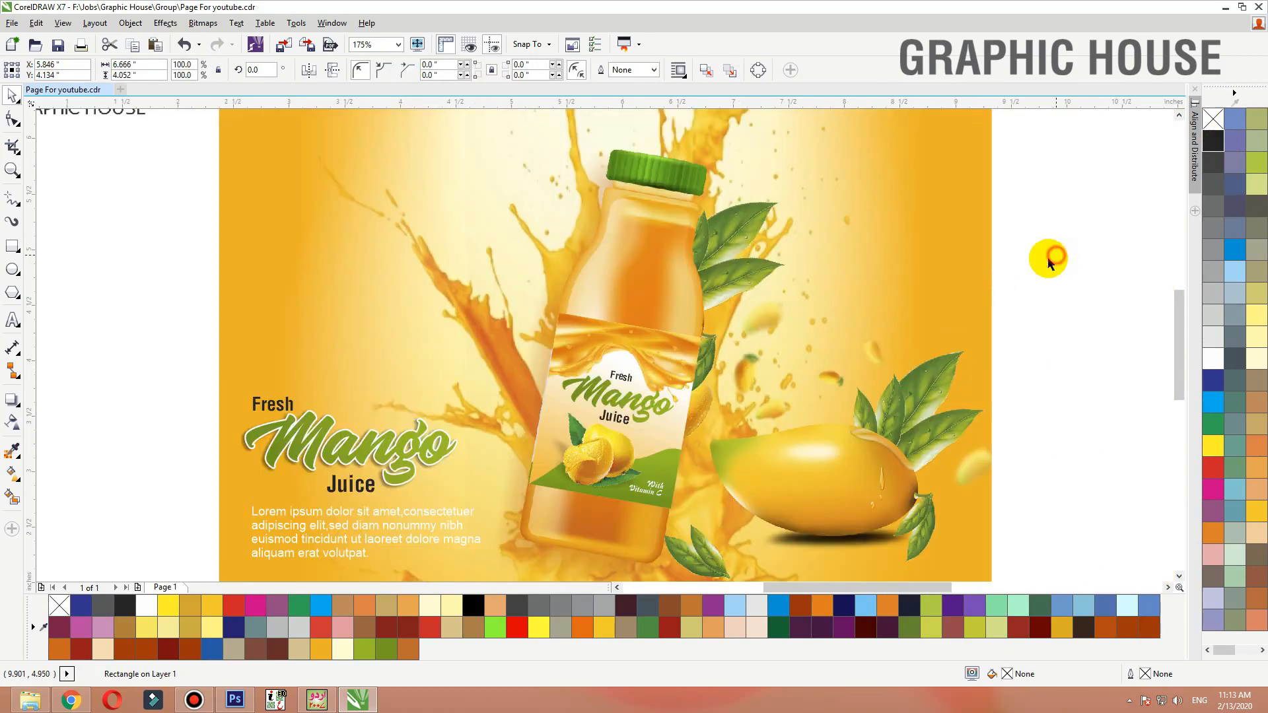
pyautogui.scroll(-4, 928, 311)
pyautogui.moveTo(565, 151); pyautogui.dragTo(1125, 654)
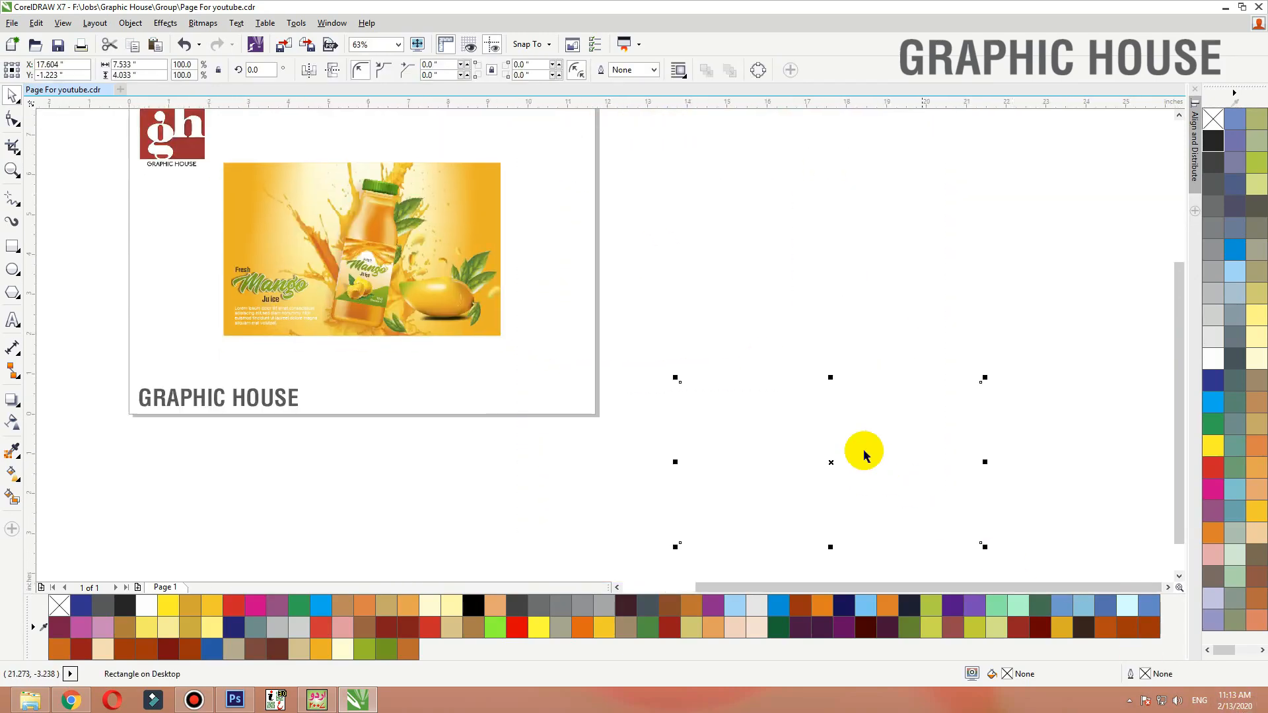
pyautogui.press('Delete')
# Zoom to the advert and review the finished layout, glancing at the mango juice splash image search in the browser
pyautogui.press('F4')
pyautogui.click(839, 244)
pyautogui.hotkey('shift', 'F2')
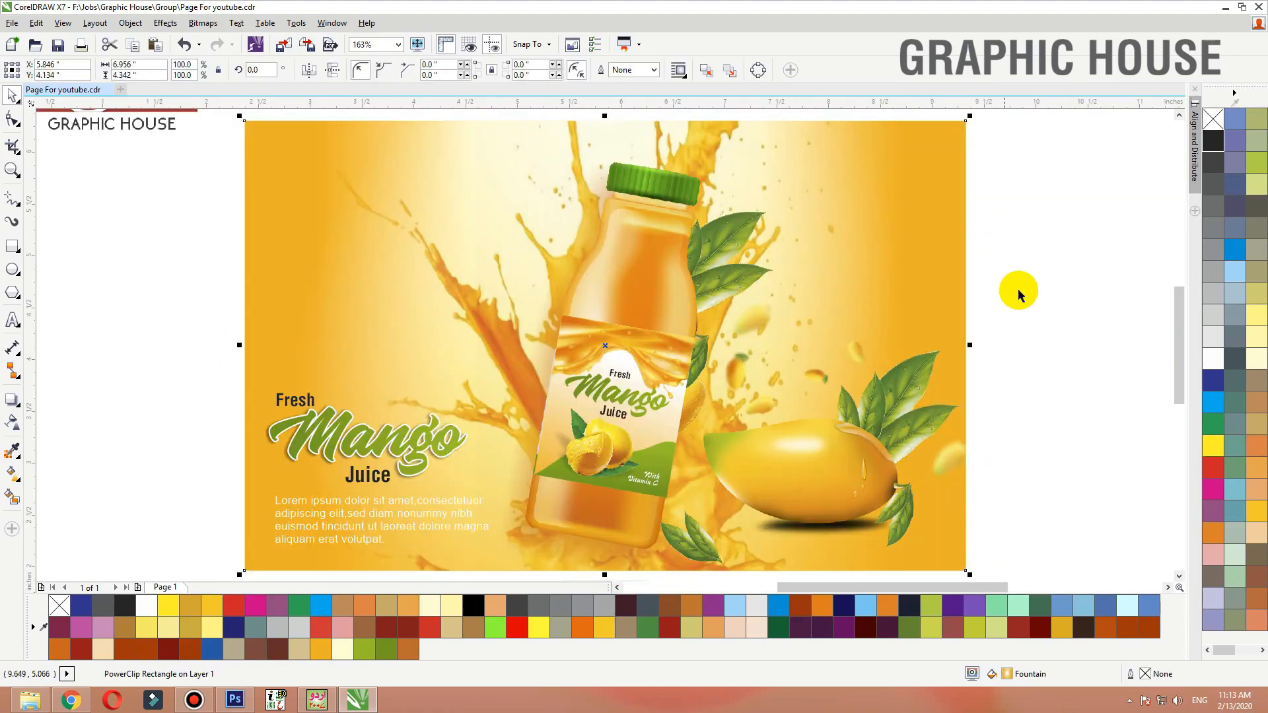
pyautogui.click(1034, 299)
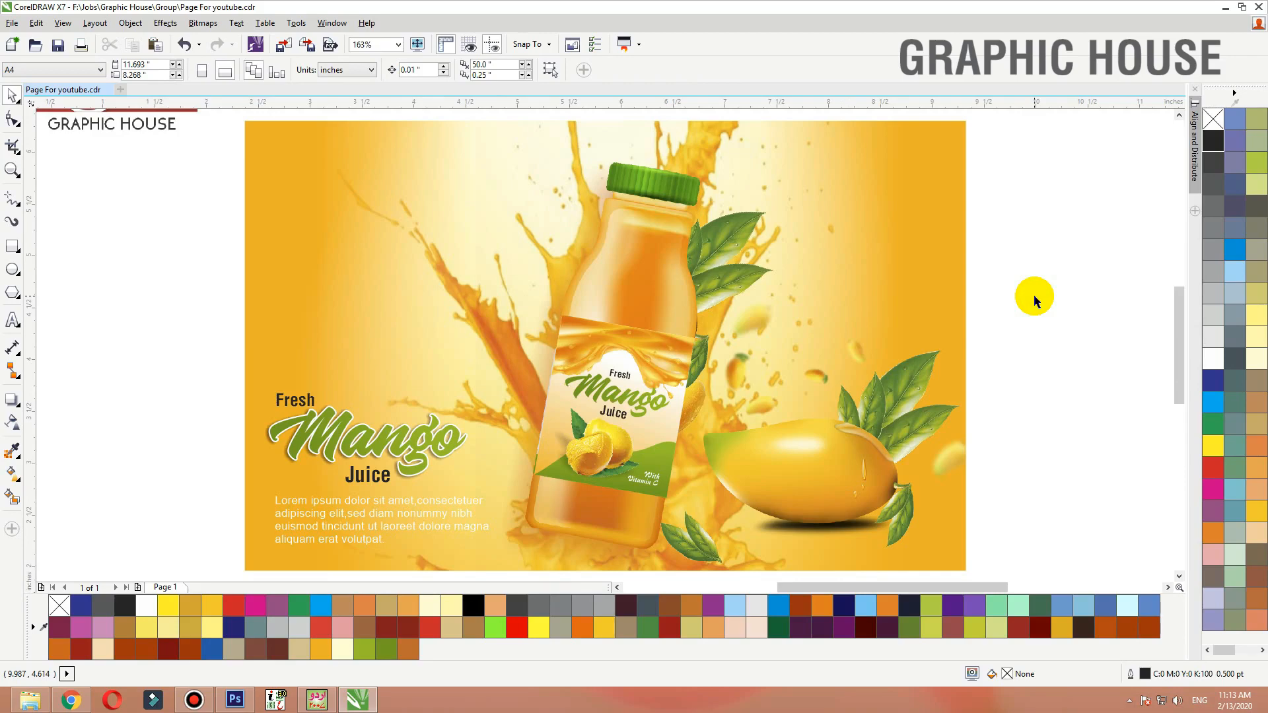
pyautogui.click(613, 398)
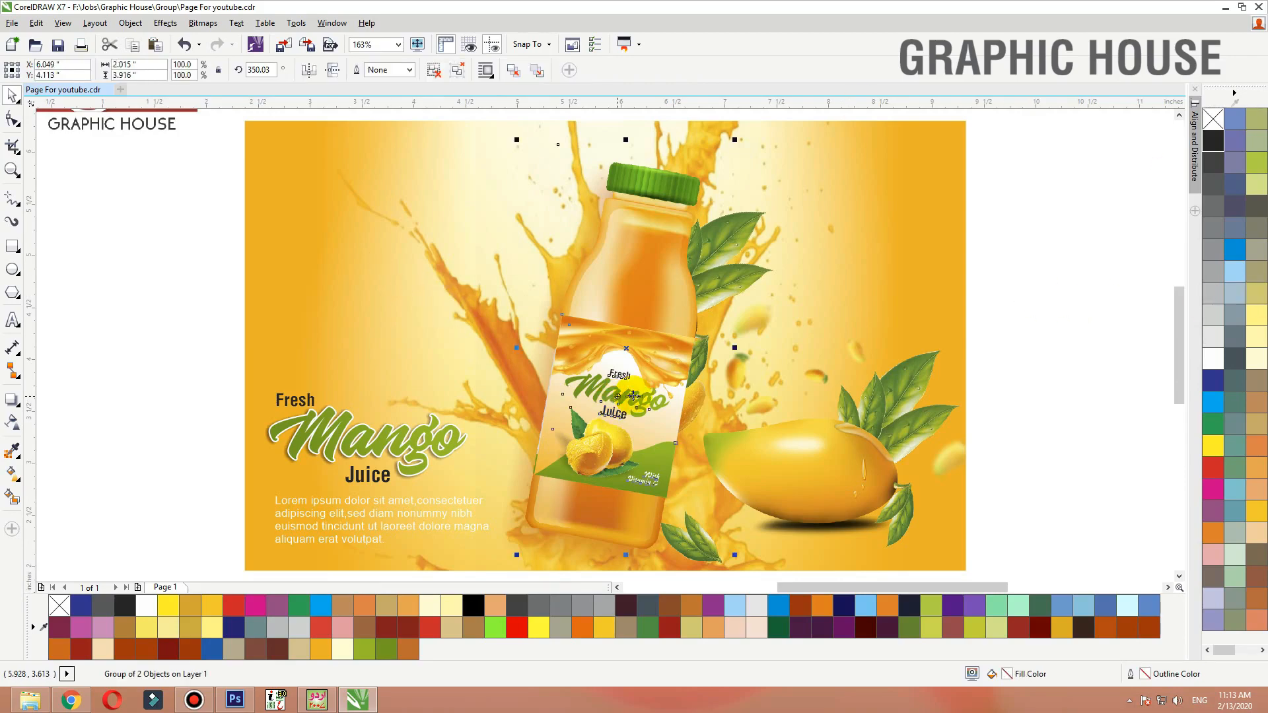
pyautogui.click(987, 281)
pyautogui.click(466, 239)
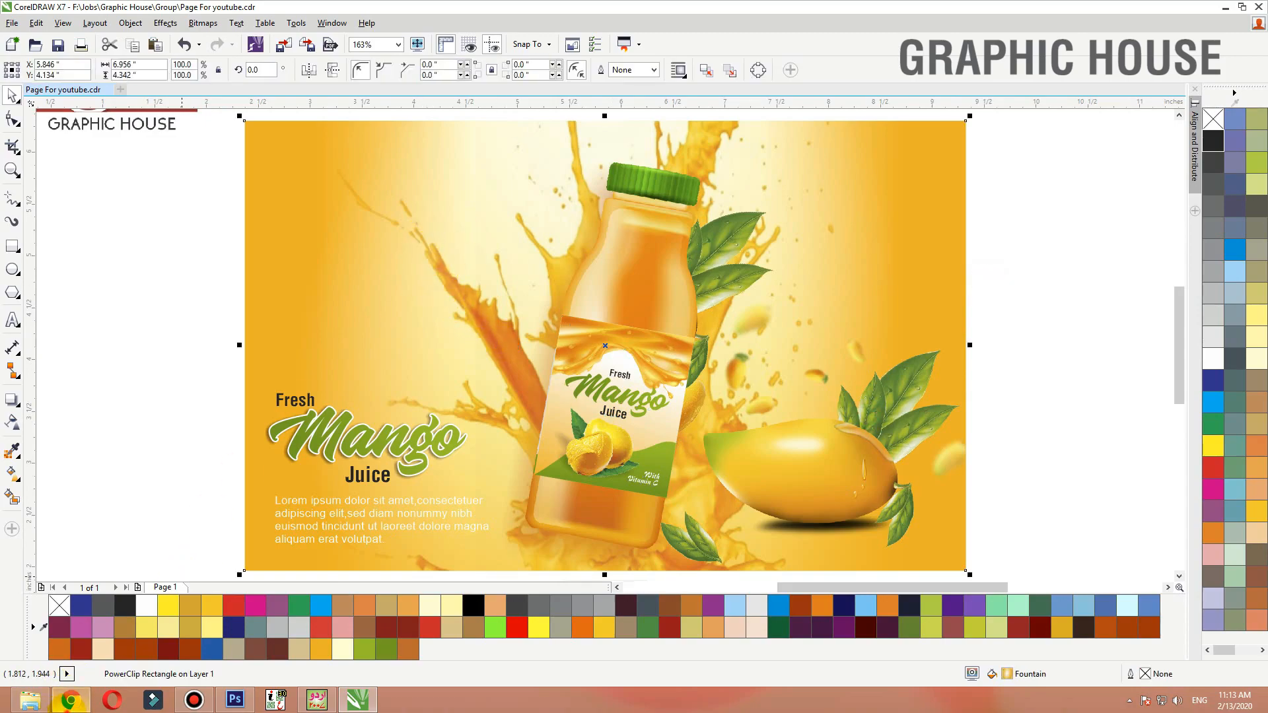
pyautogui.click(68, 705)
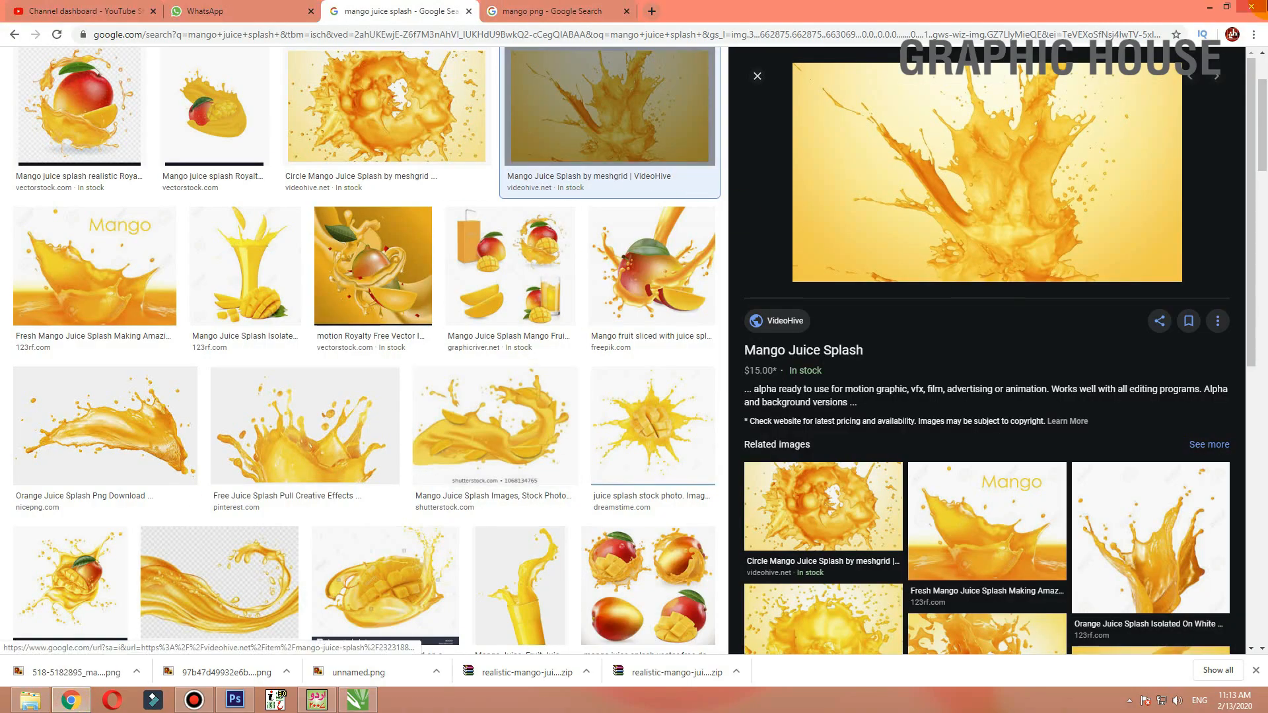
pyautogui.click(1211, 7)
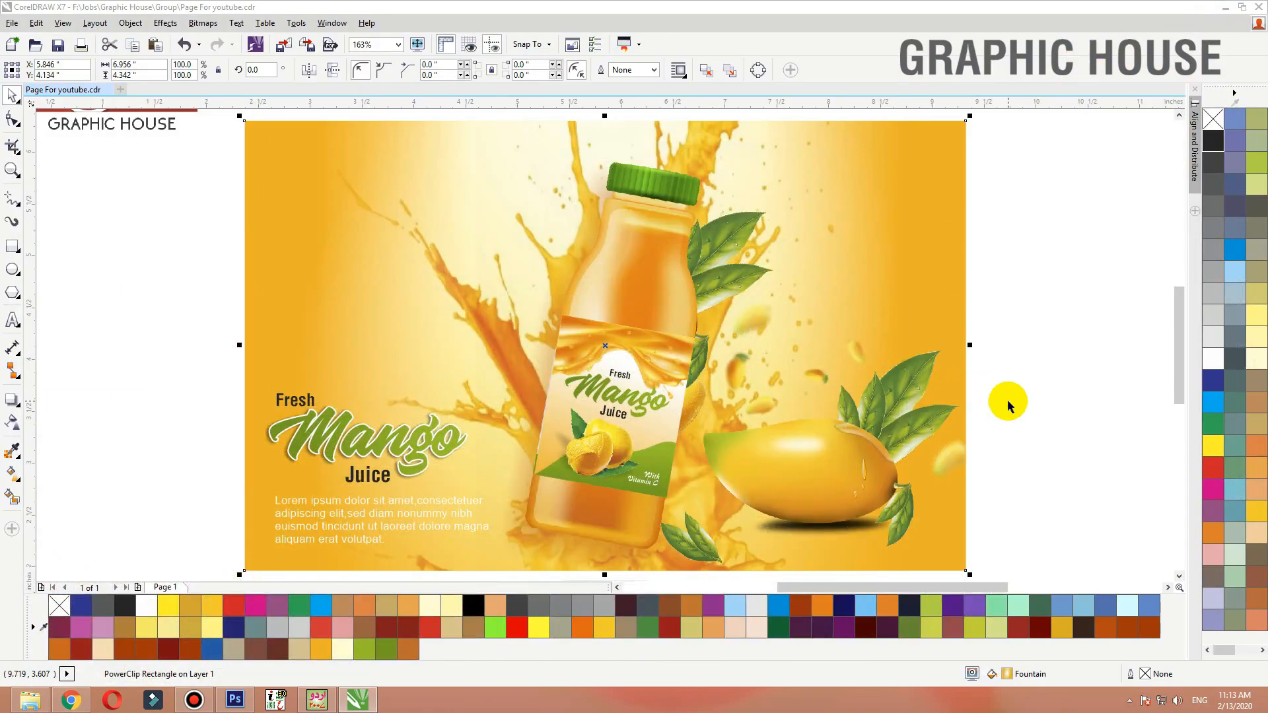